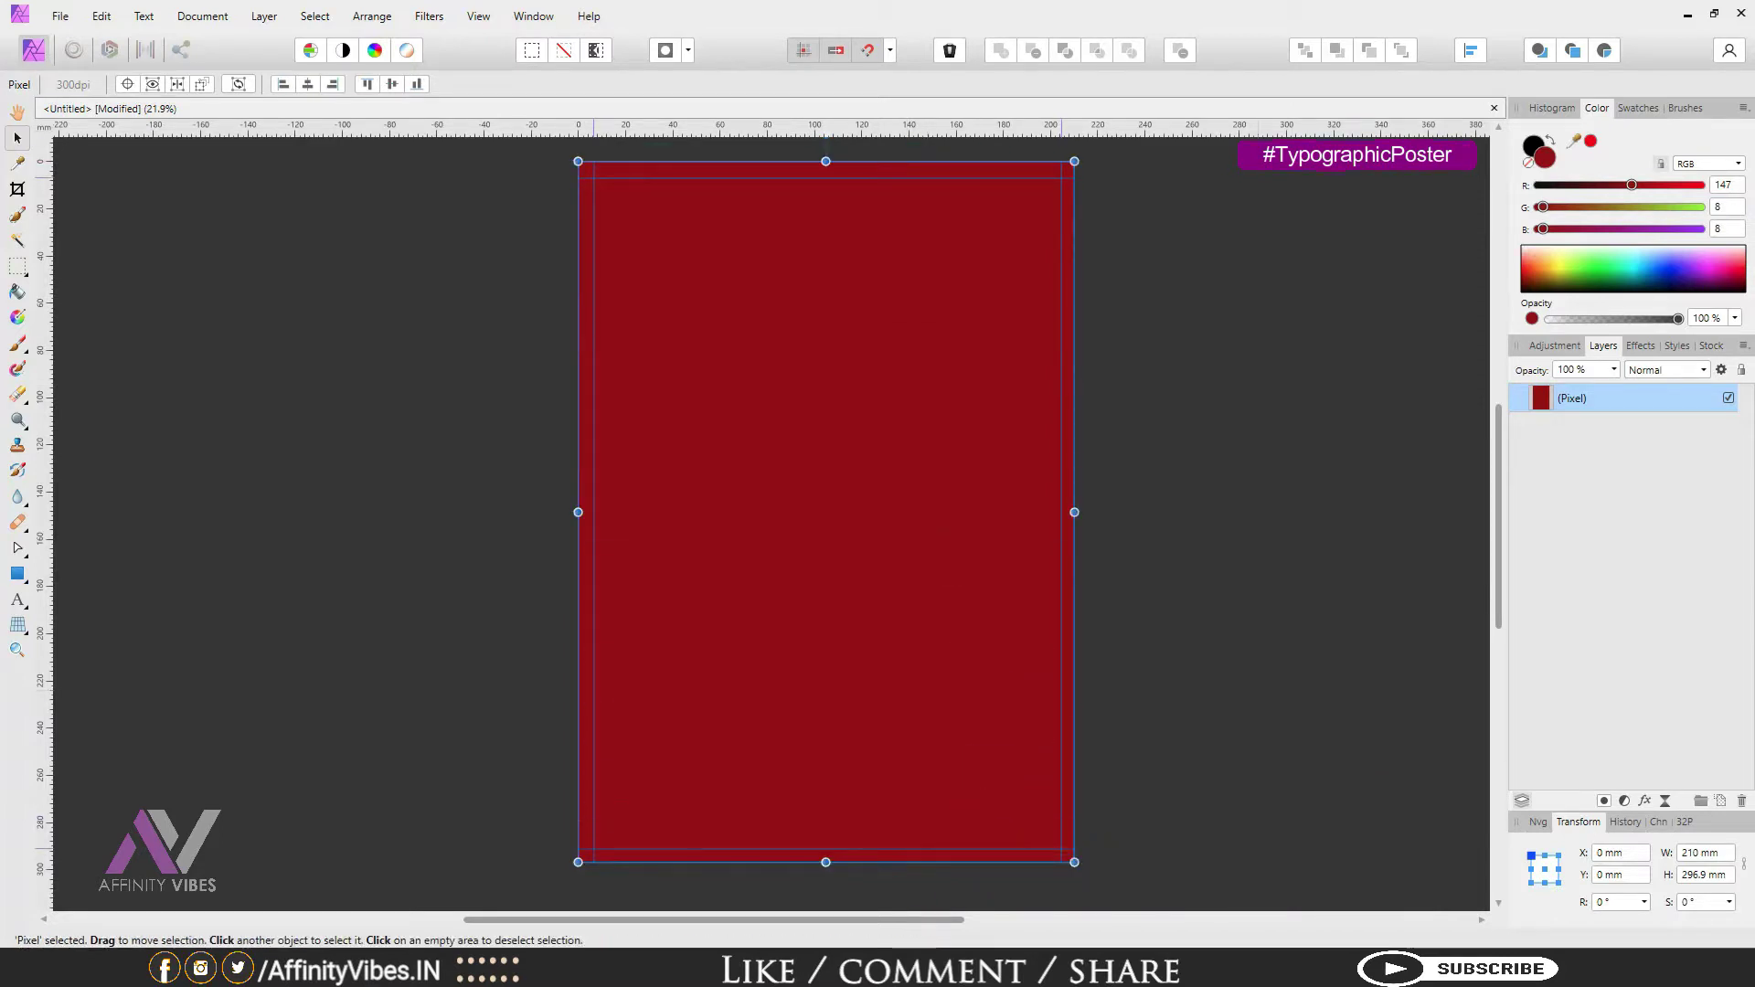
Step: Add white artistic text reading "VIVA" in HeadingNow-66BoldItalic at 64 pt on the upper part of the red page
left_click_drag(734, 920, 750, 920)
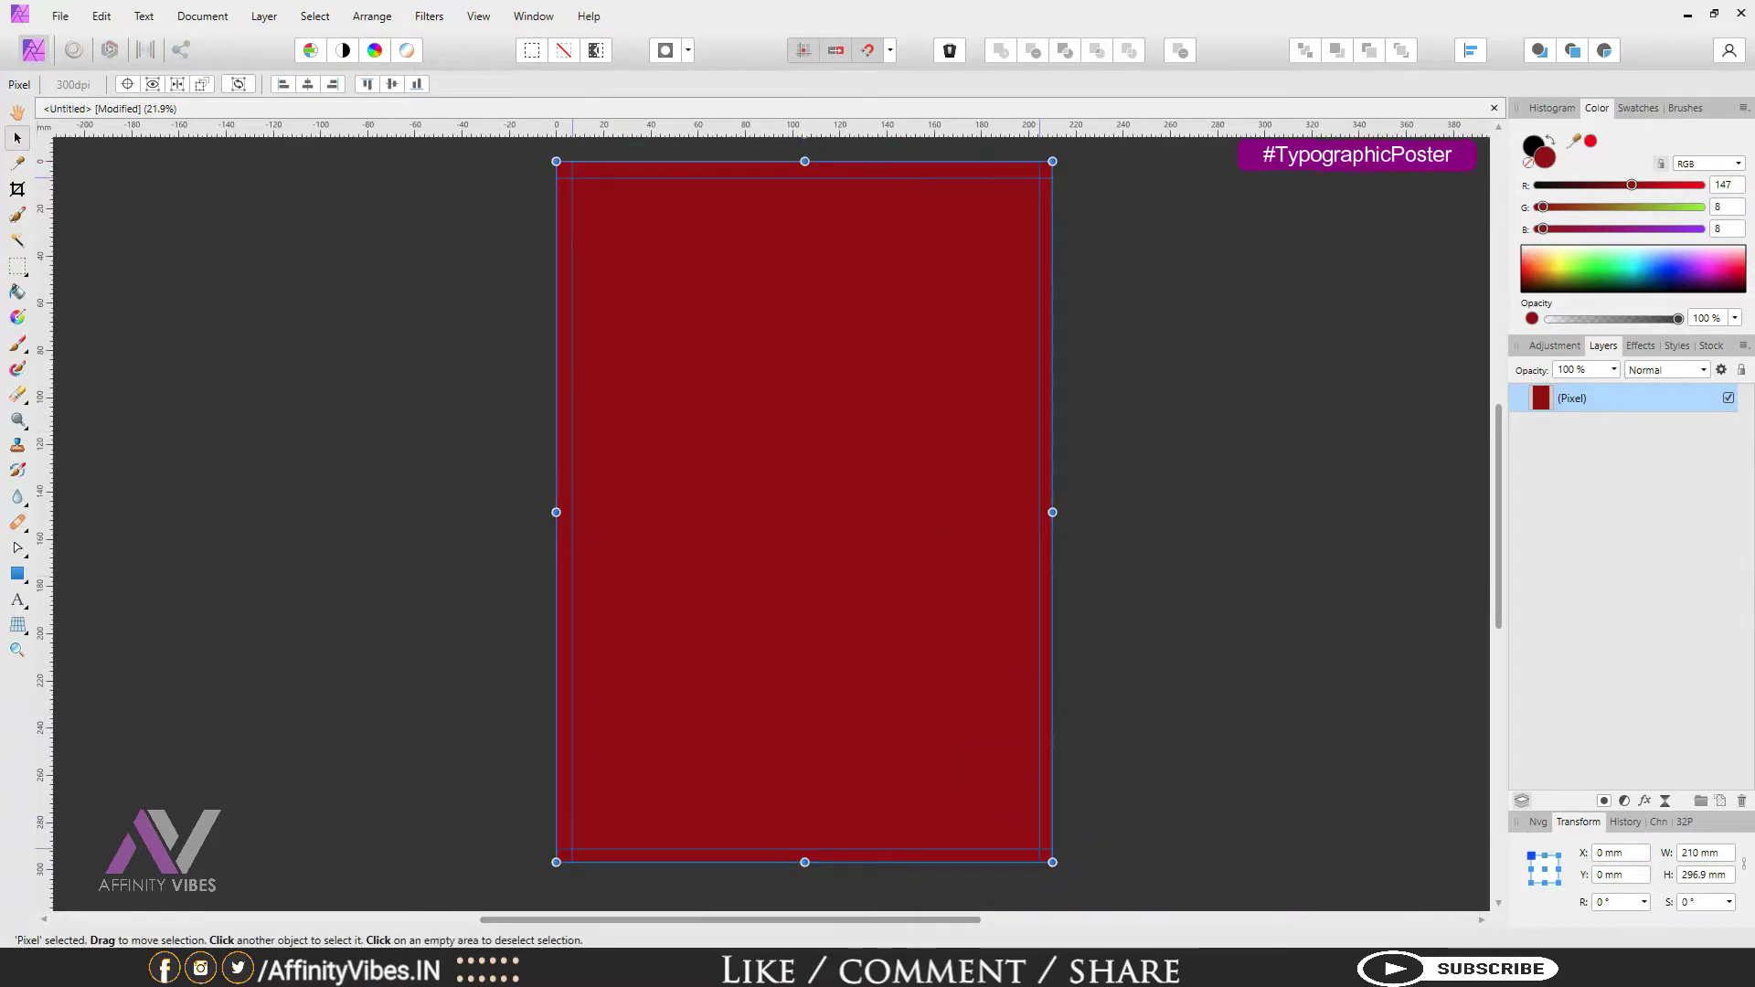
left_click(18, 599)
left_click(92, 84)
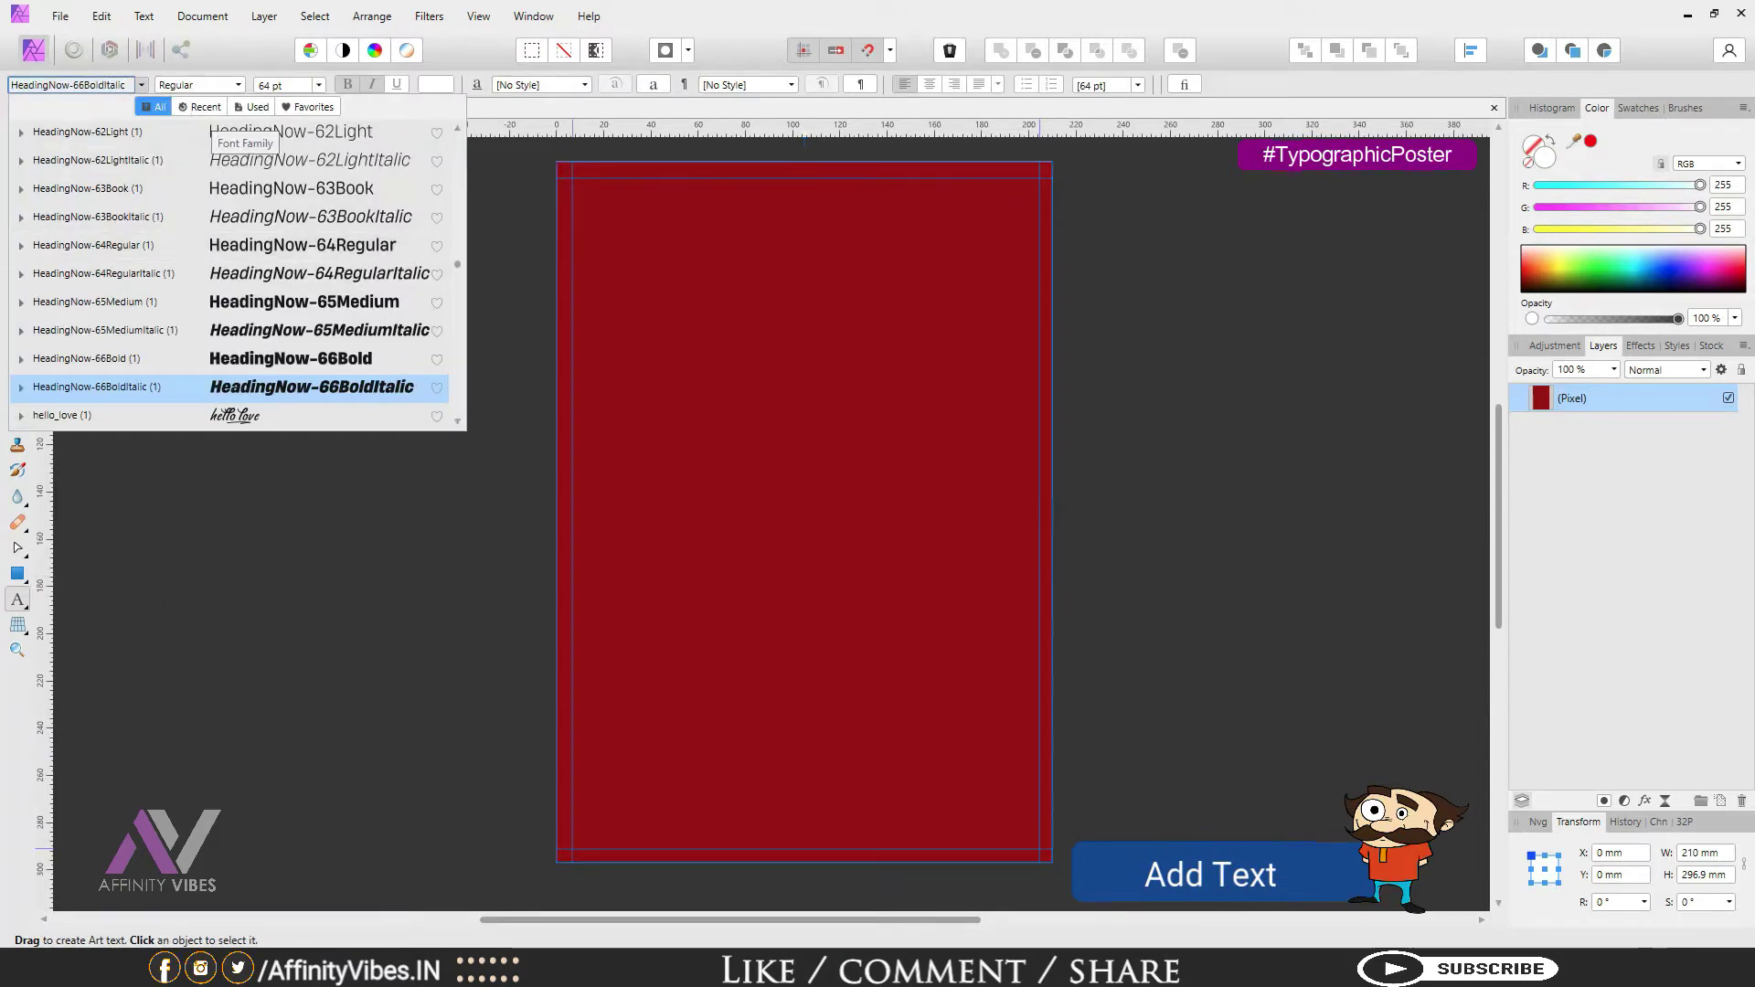
left_click(446, 88)
left_click(446, 87)
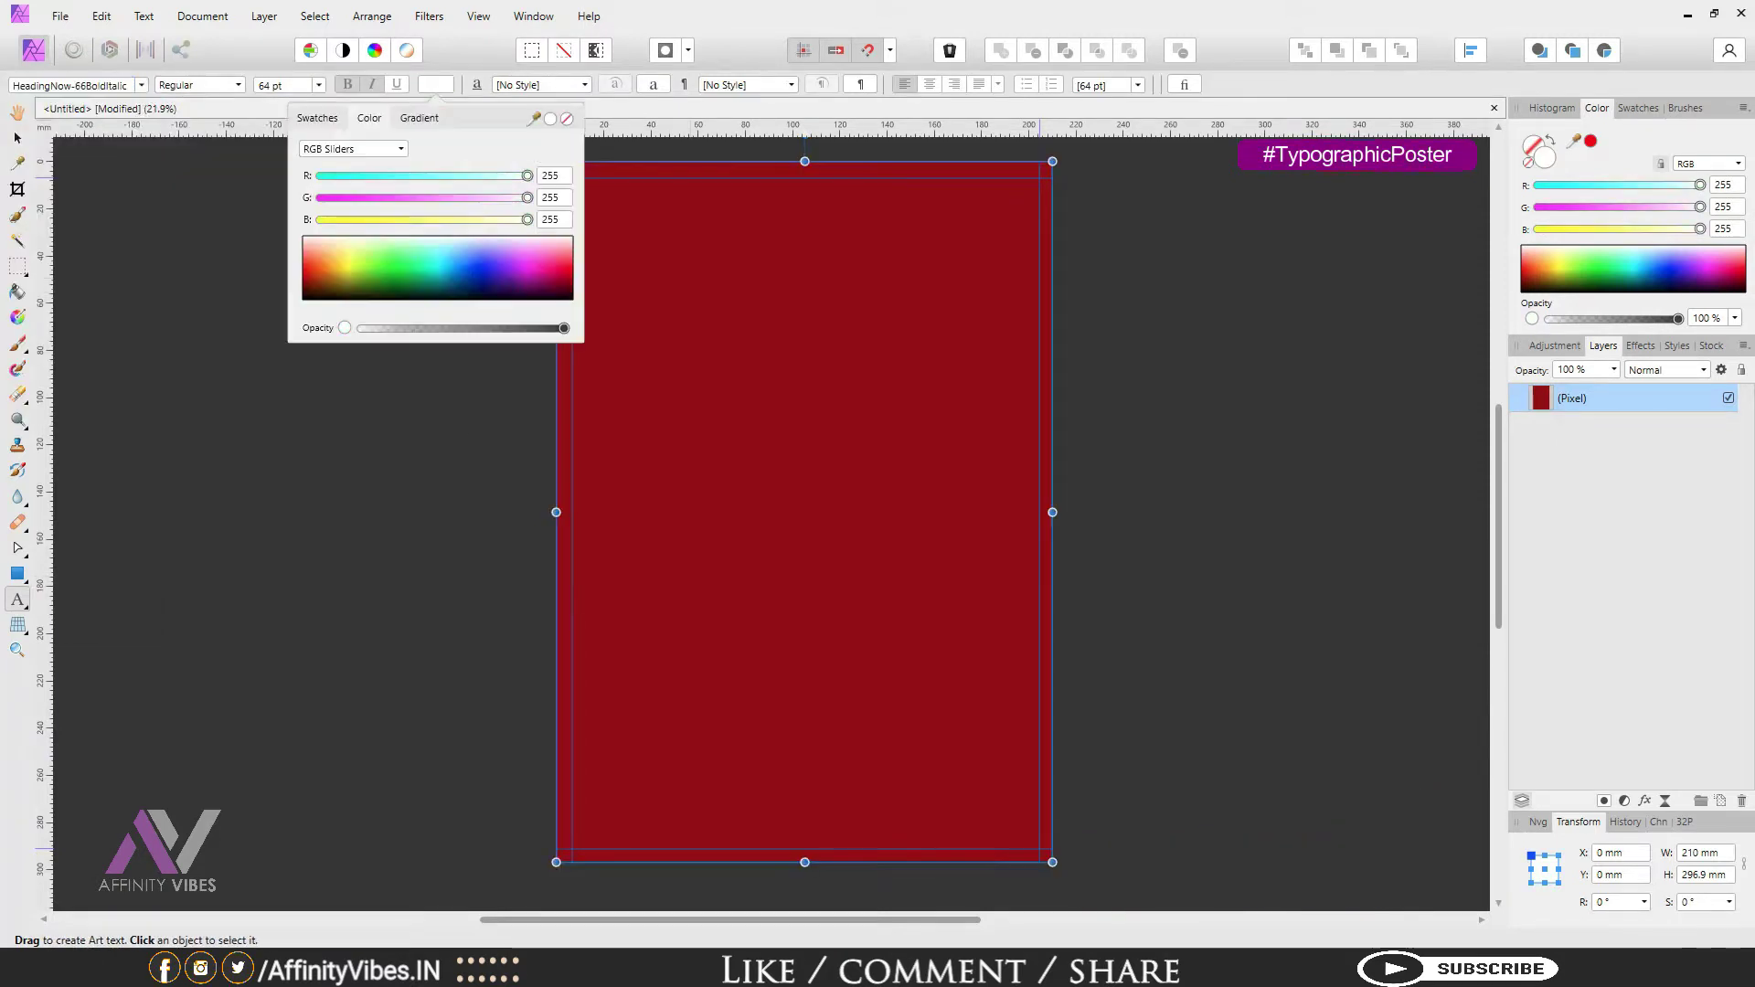
left_click(659, 309)
left_click(659, 309)
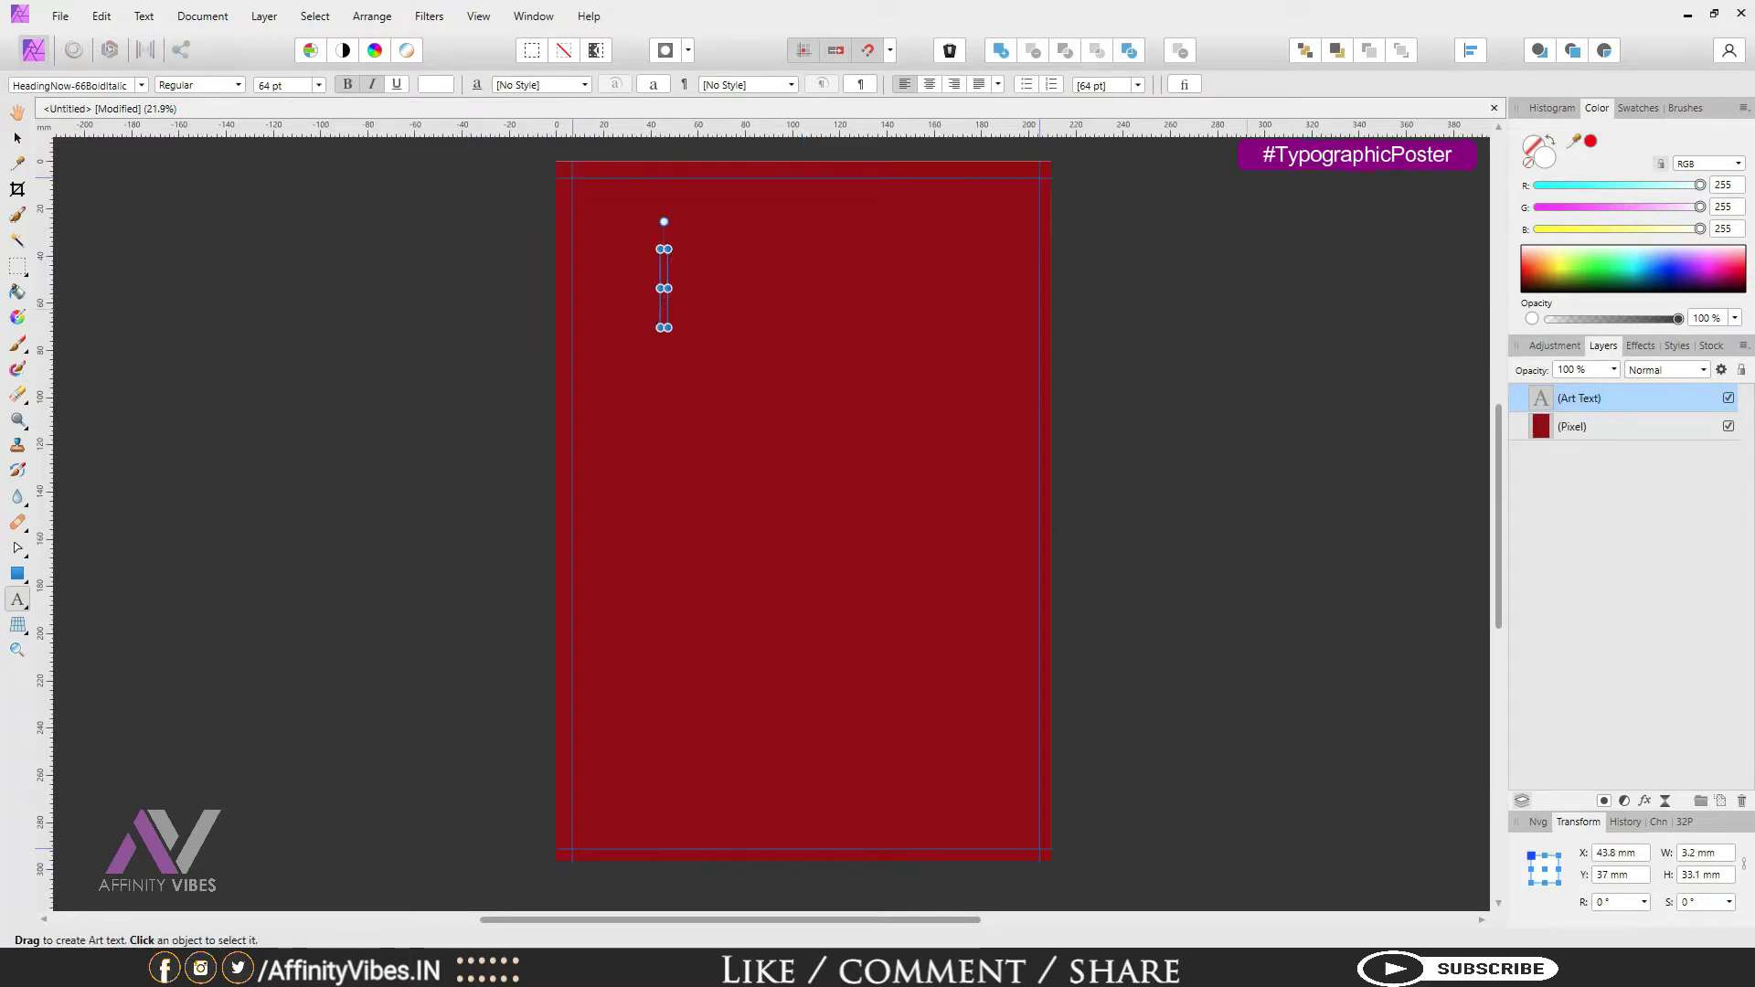
type("VIVA")
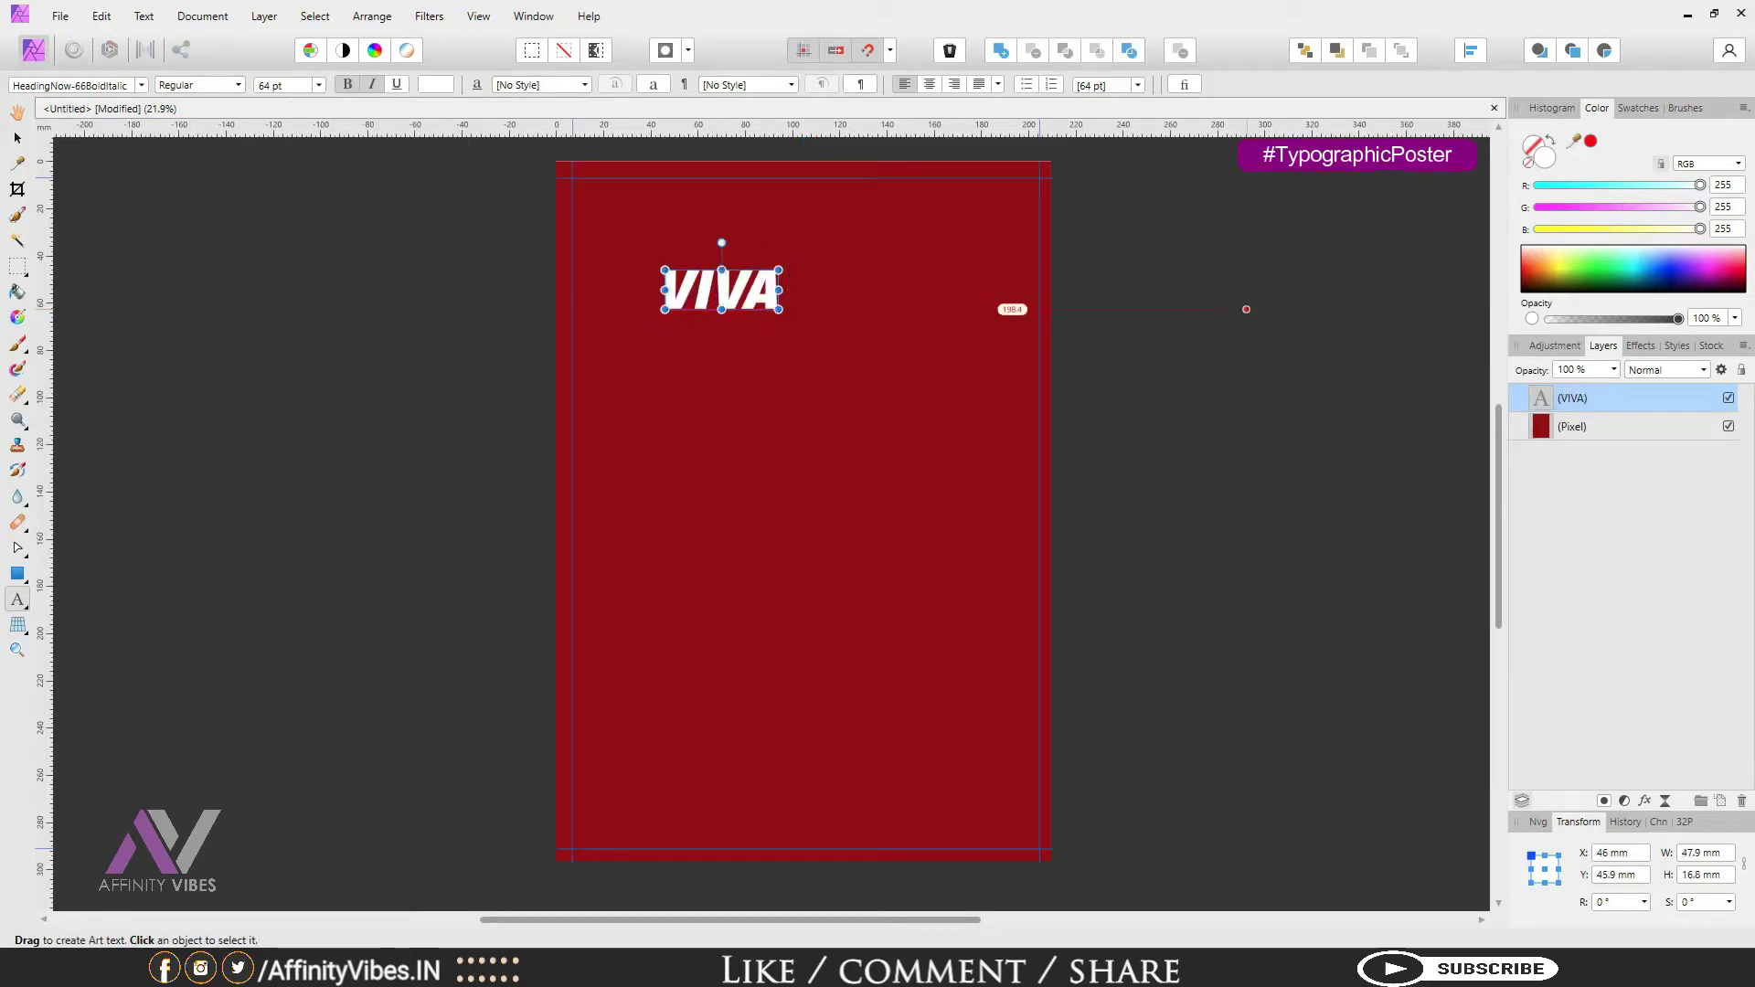
Step: Enlarge the VIVA text to about 198 mm wide between the side guides and place a duplicate directly beneath it
left_click_drag(778, 309, 1040, 401)
left_click_drag(664, 401, 572, 433)
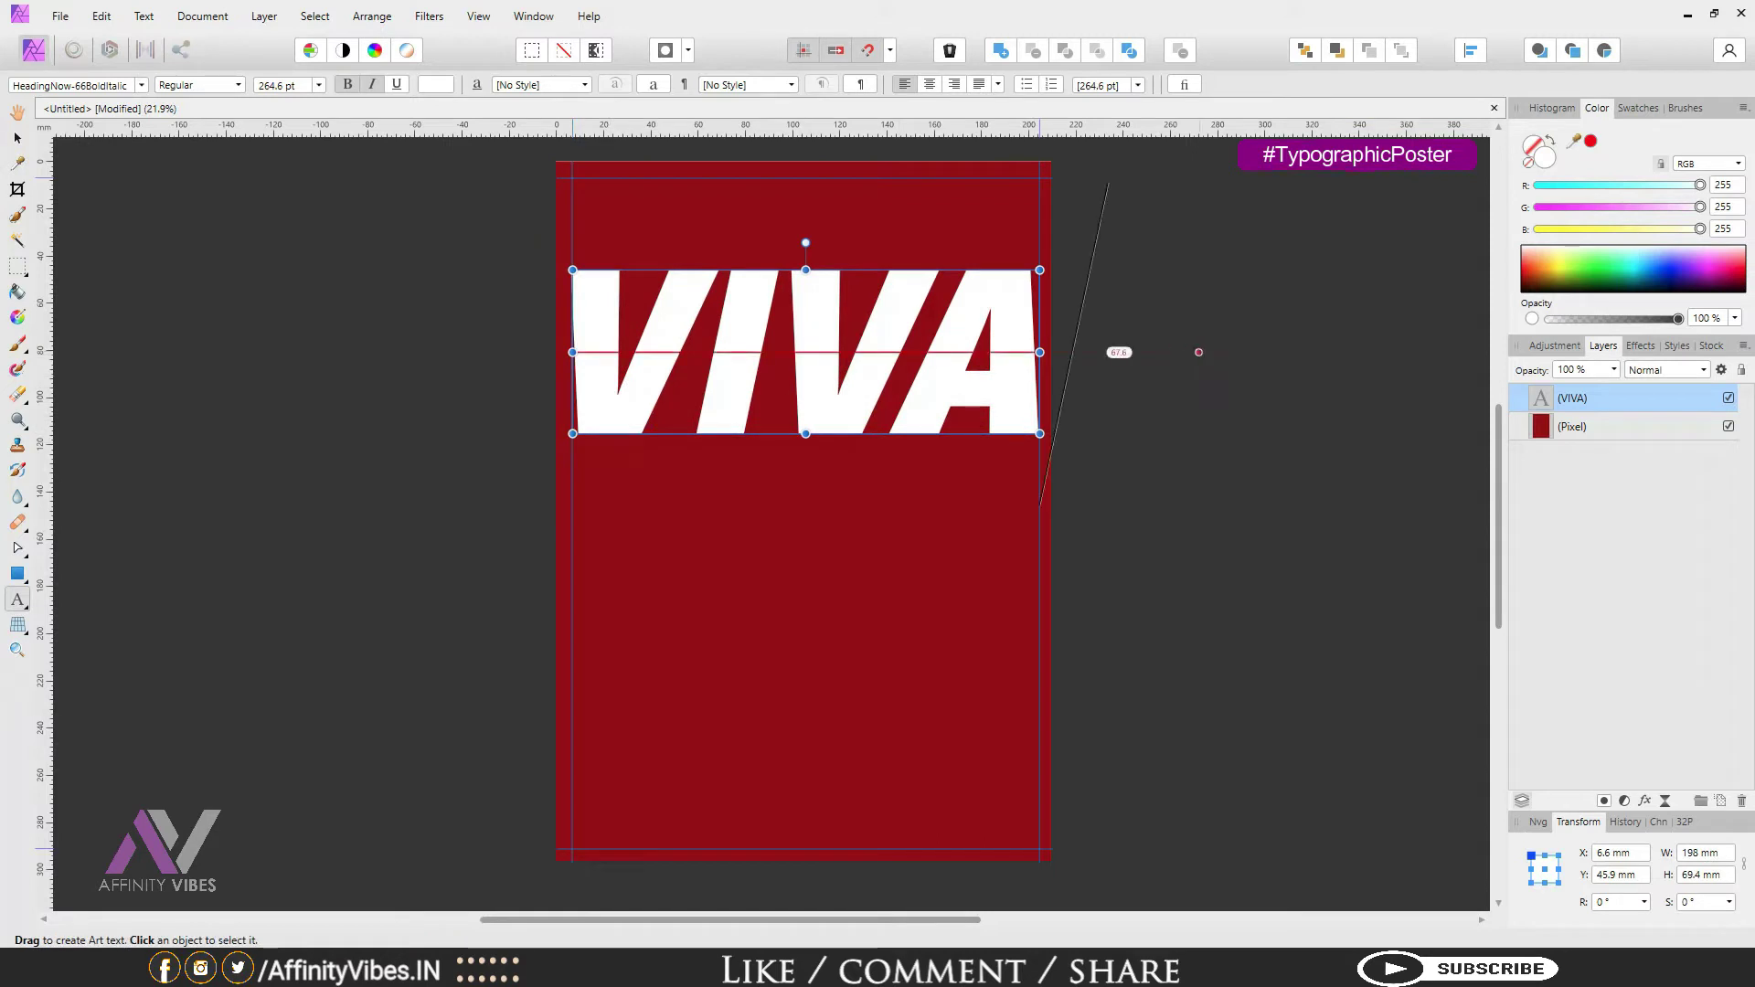
left_click(18, 137)
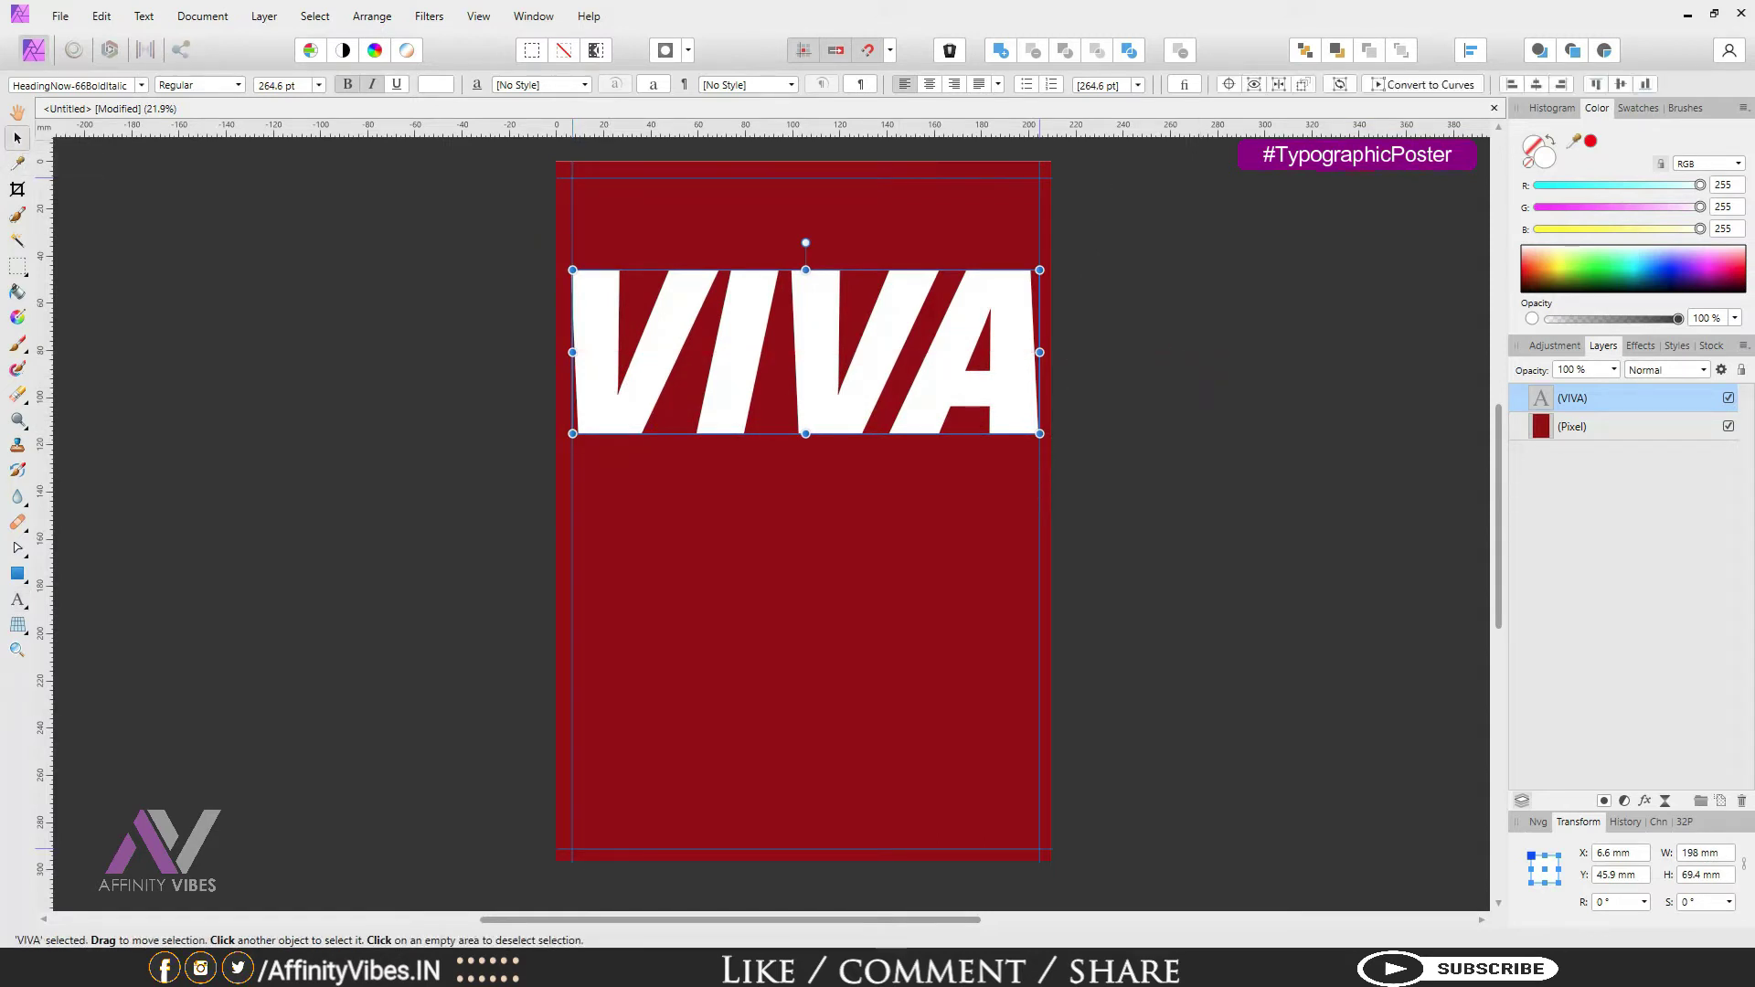
key("ctrl+j")
left_click_drag(813, 352, 813, 520)
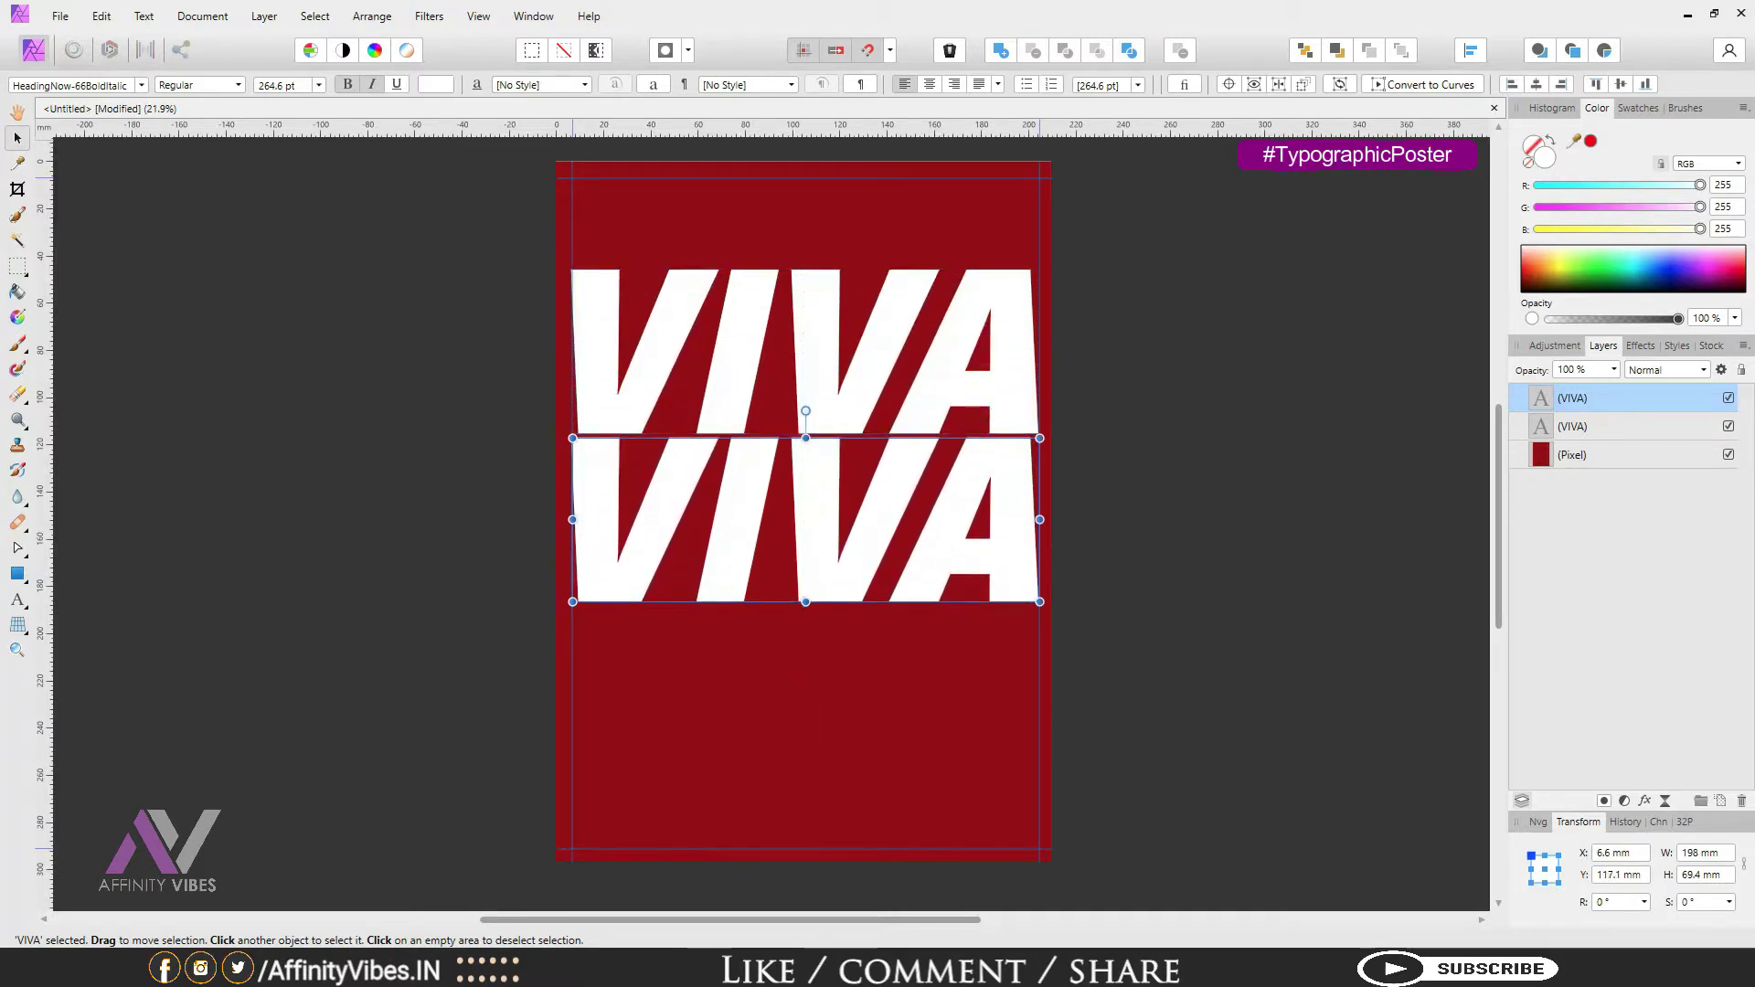
Step: Set the font size of the lower VIVA duplicate to 96 pt
left_click(17, 600)
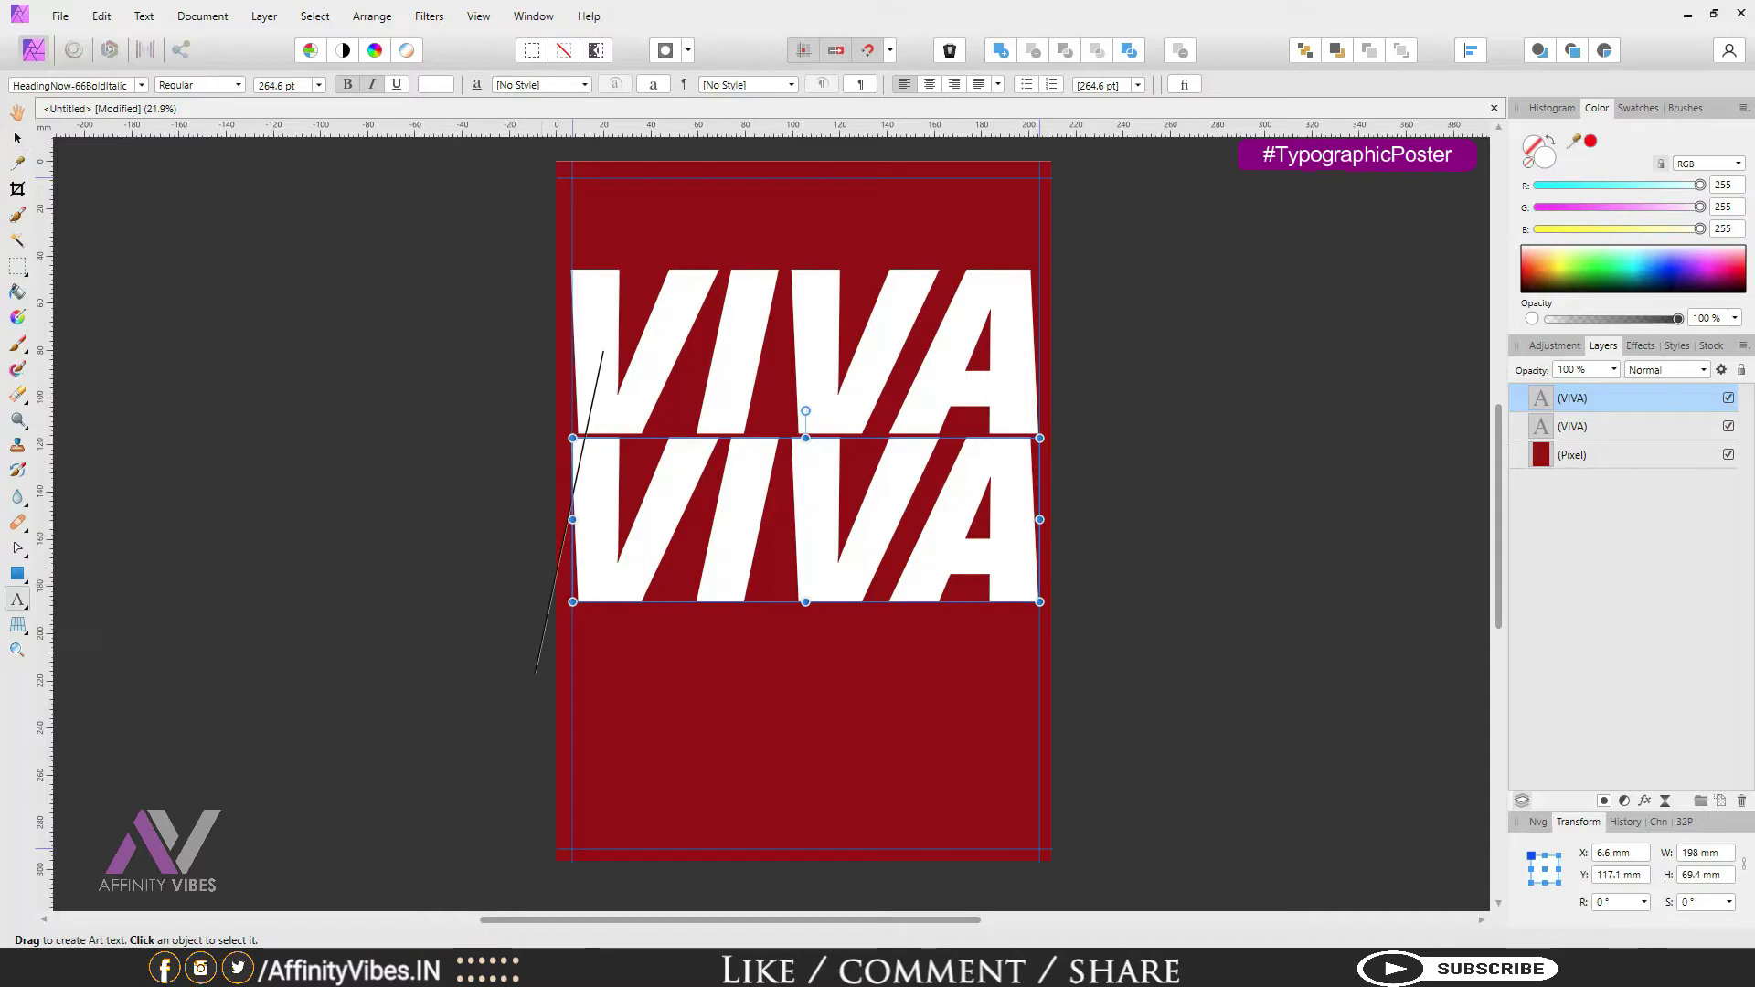
key("ctrl+a")
key("Escape")
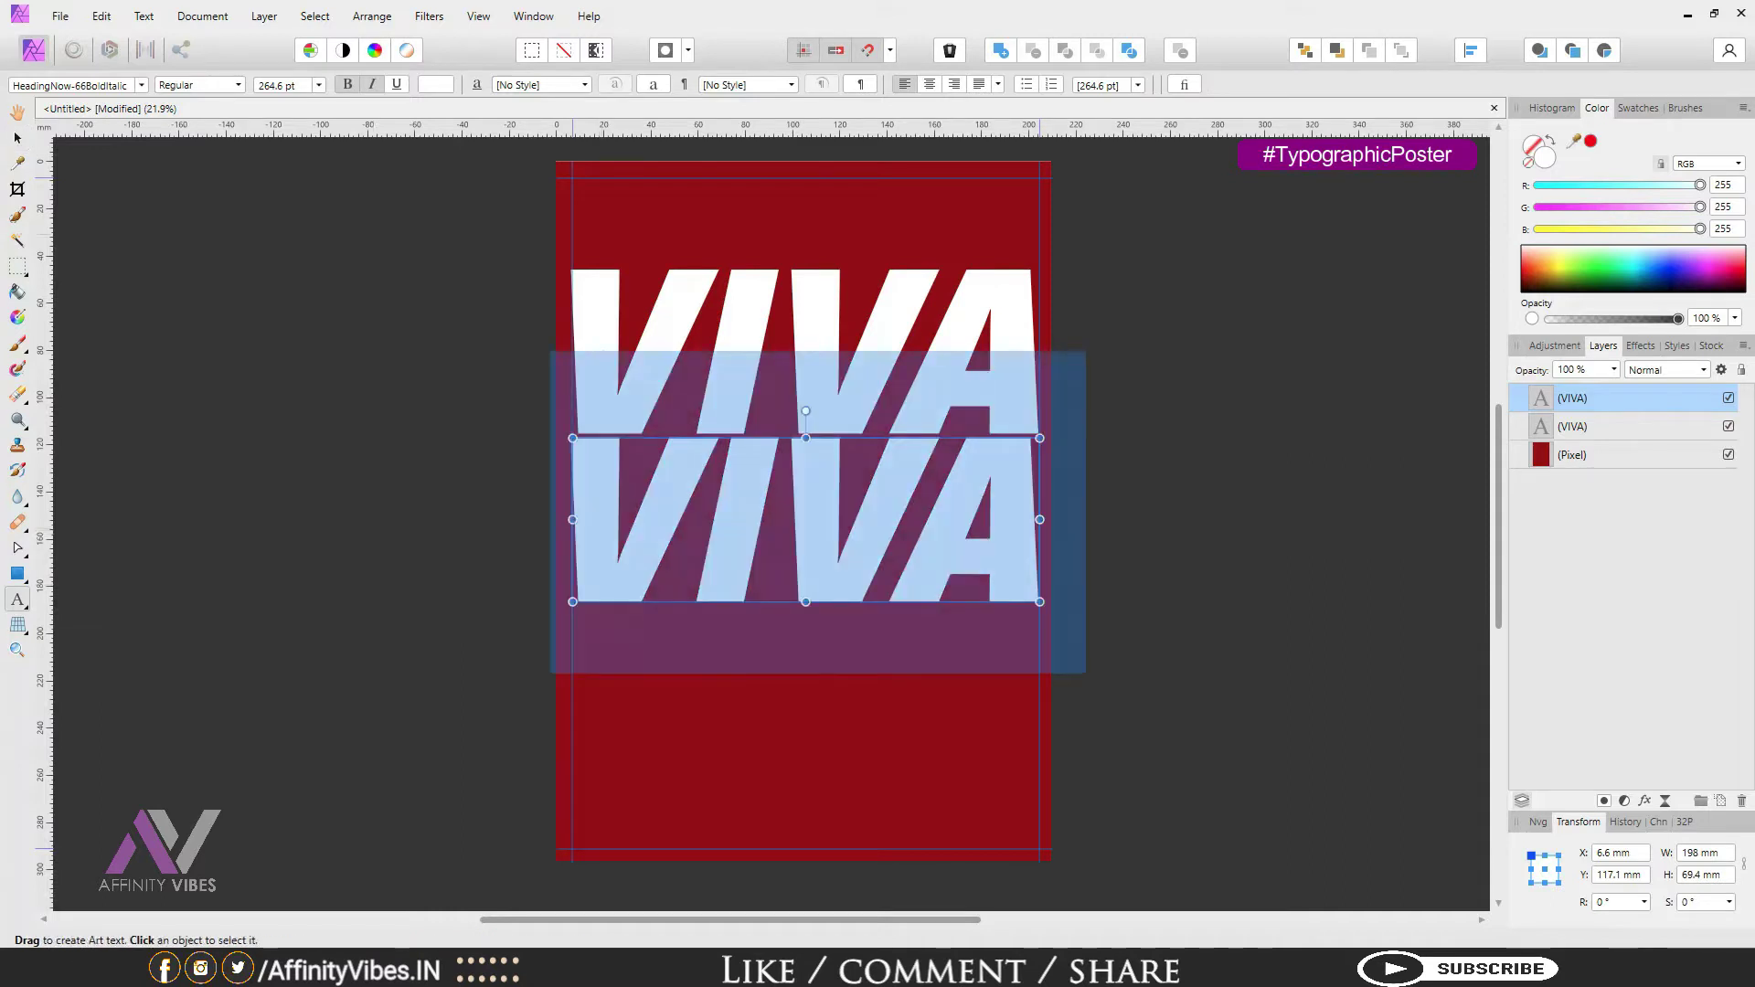
left_click(318, 85)
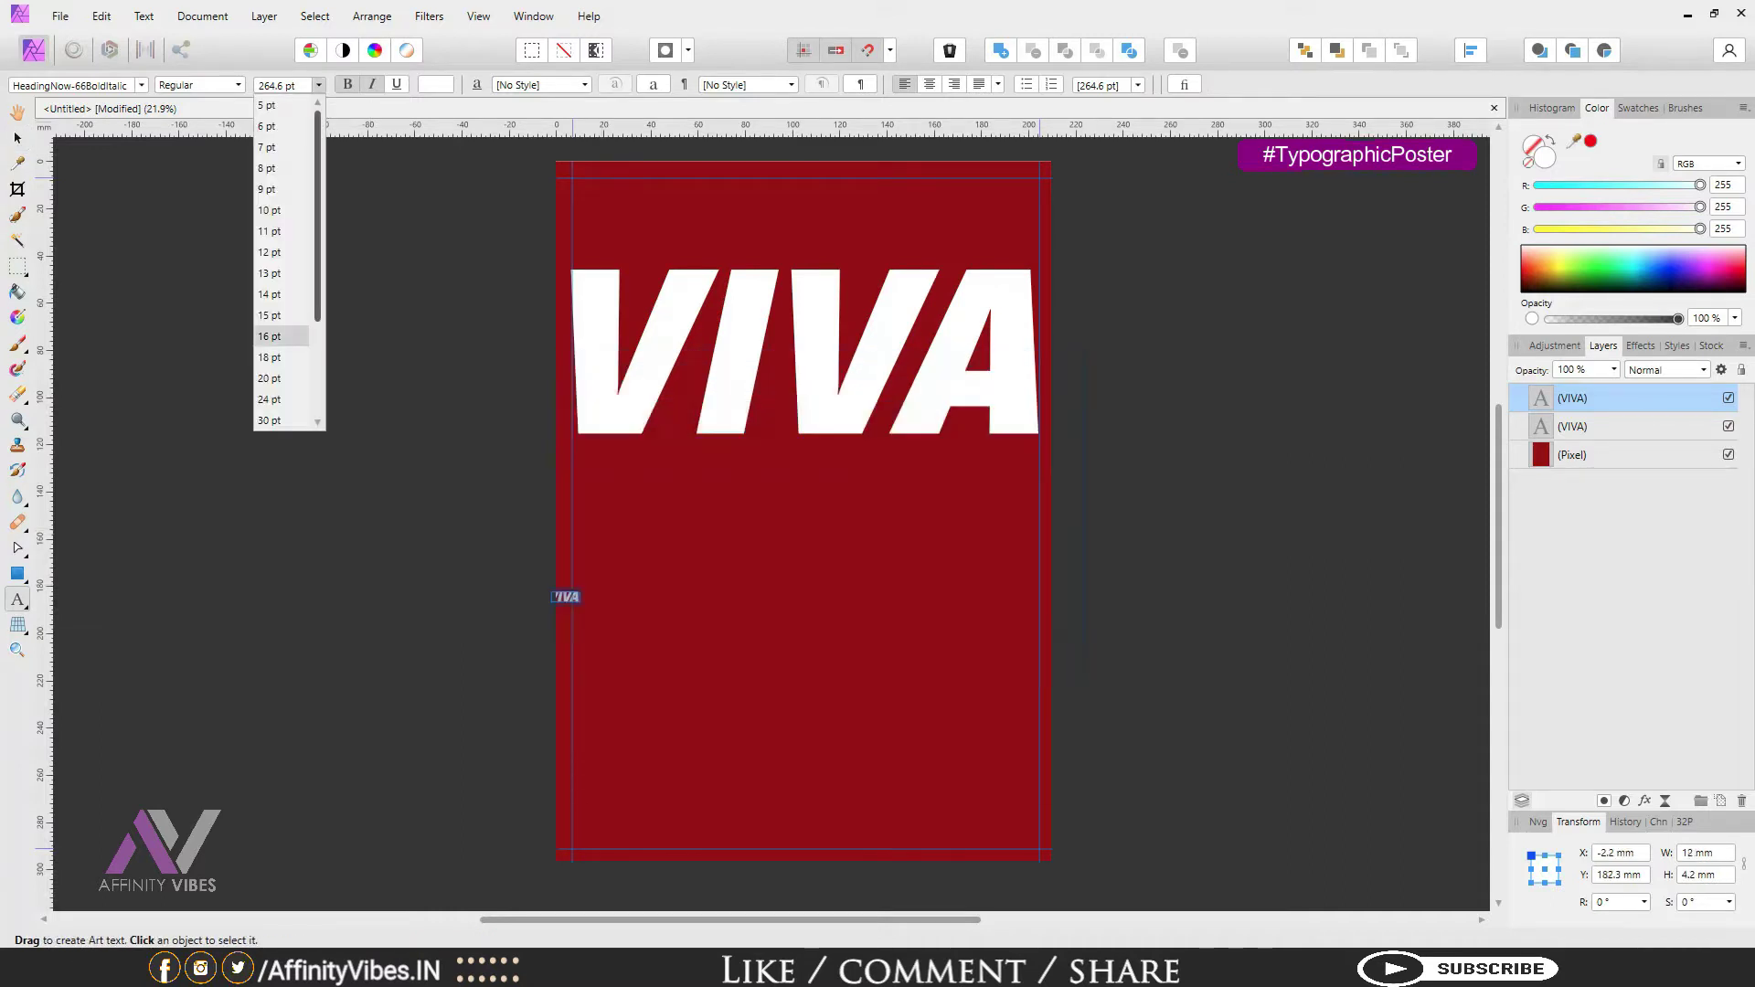
scroll(274, 378, "down", 3)
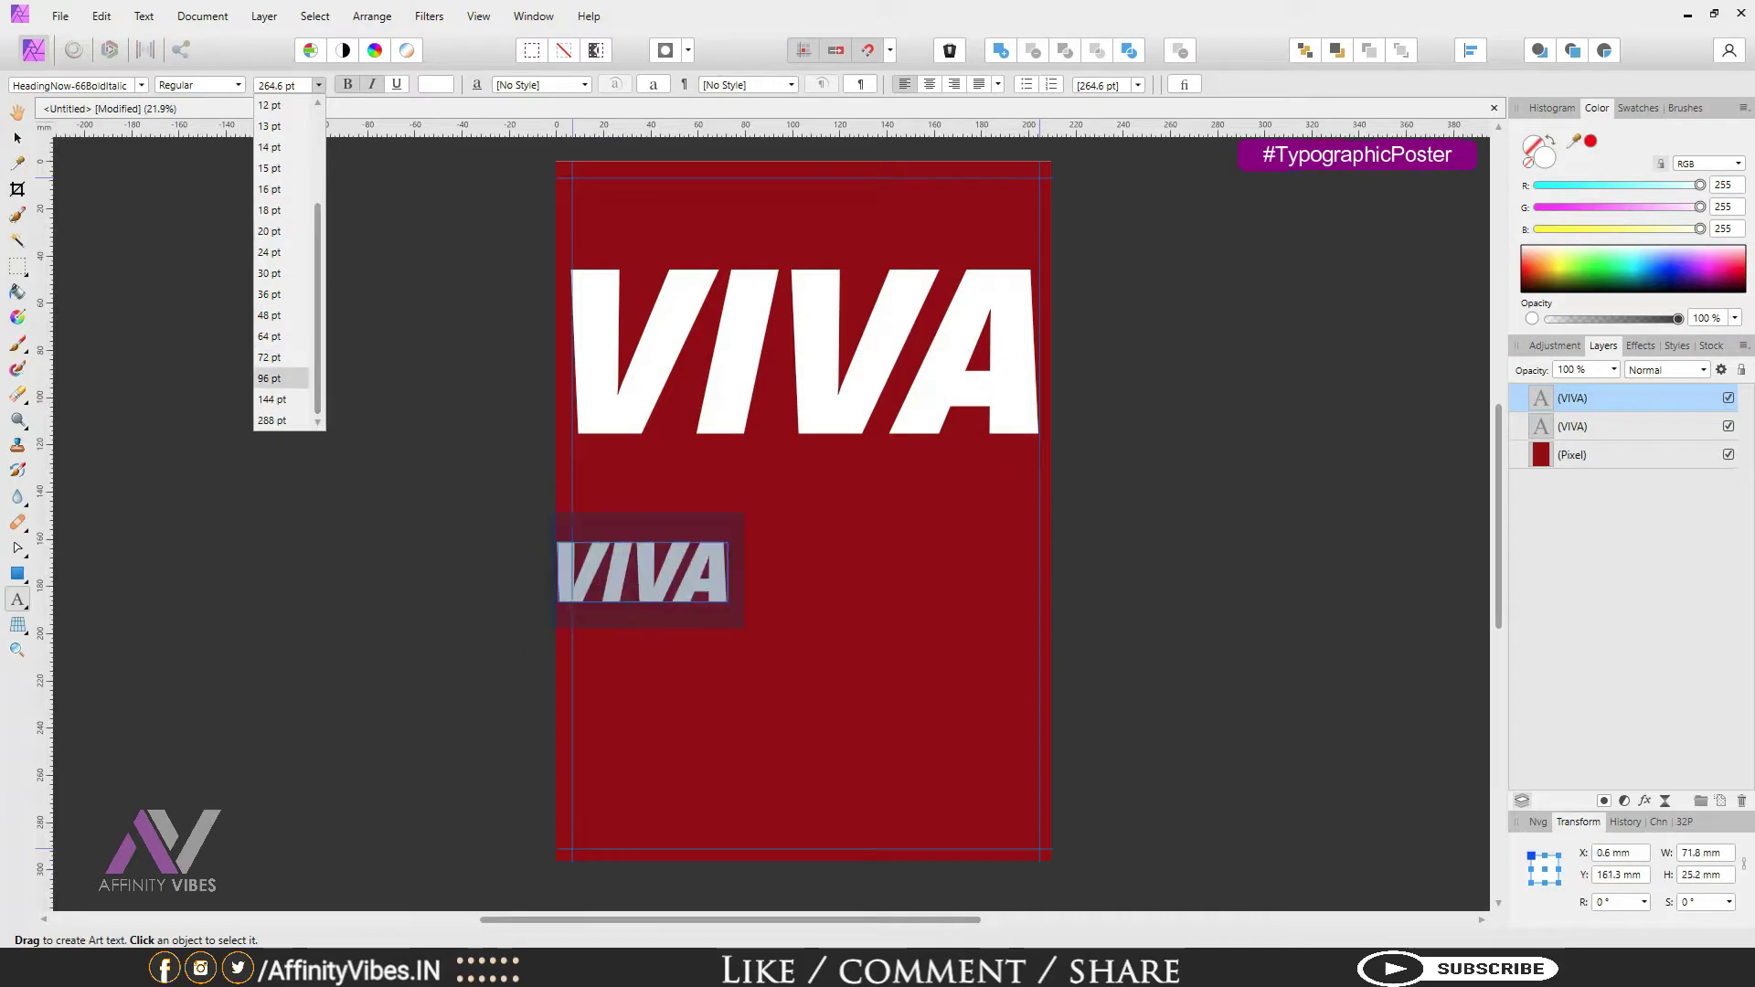
left_click(271, 378)
Step: Replace the text of the lower VIVA duplicate with "RONALDO"
left_click(612, 570)
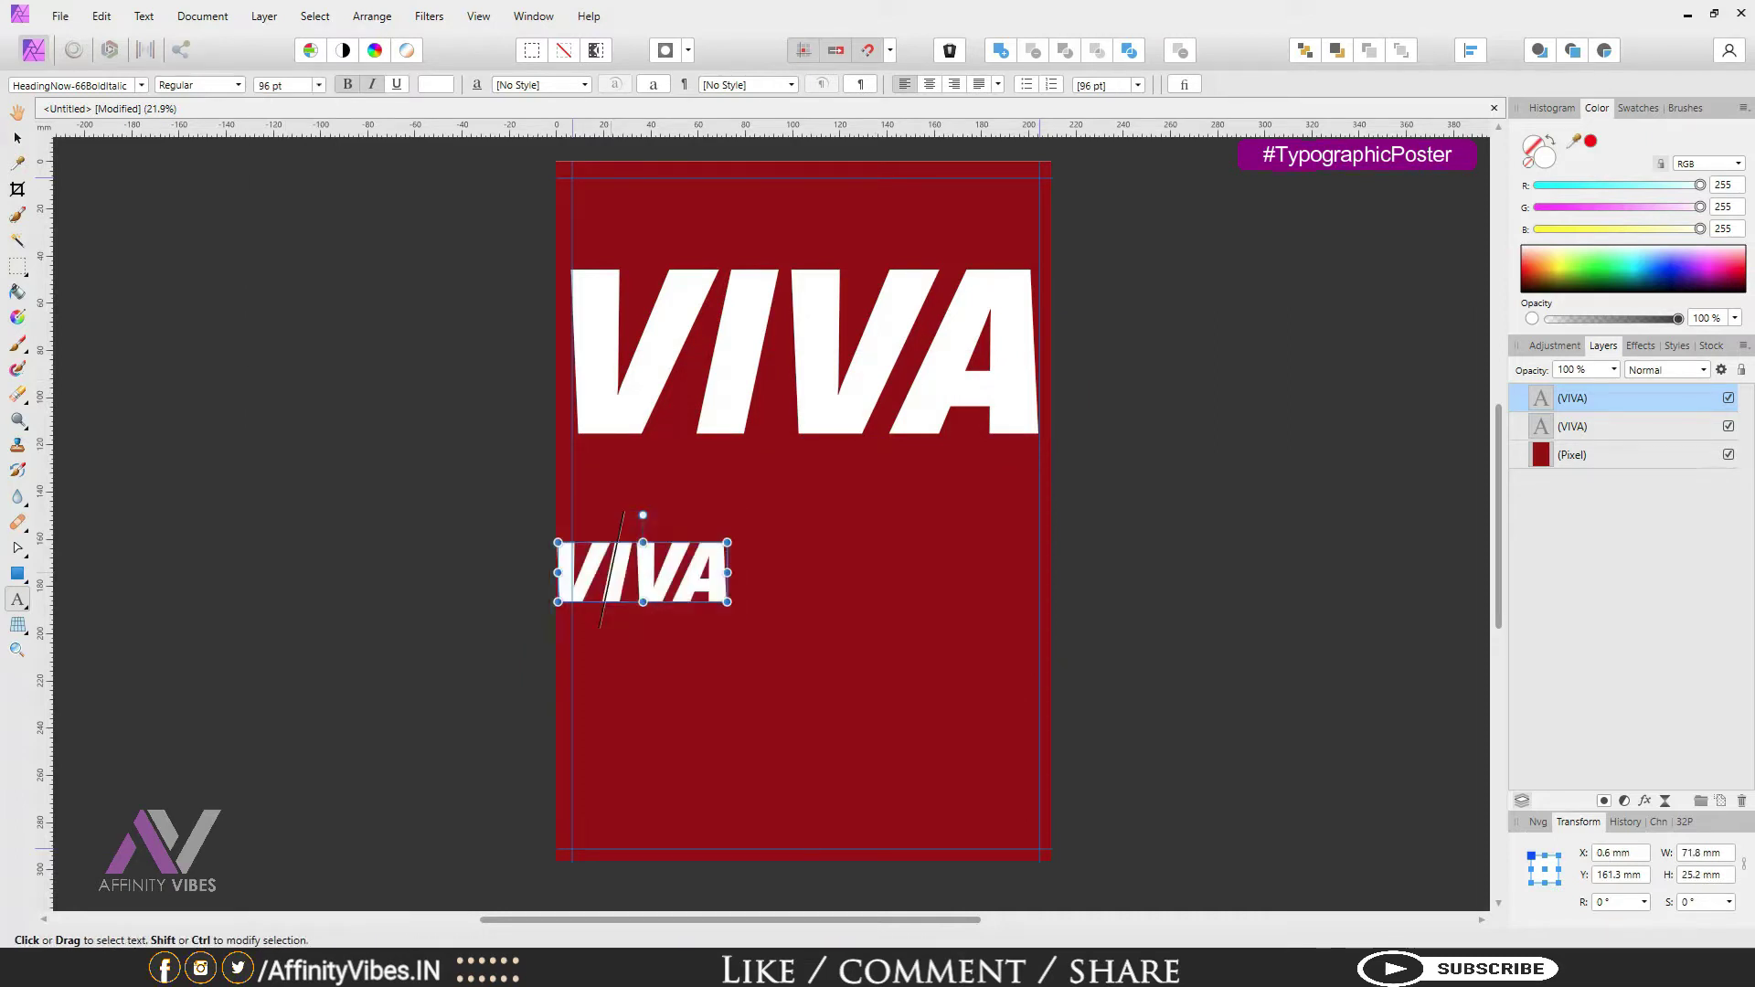
key("ctrl+a")
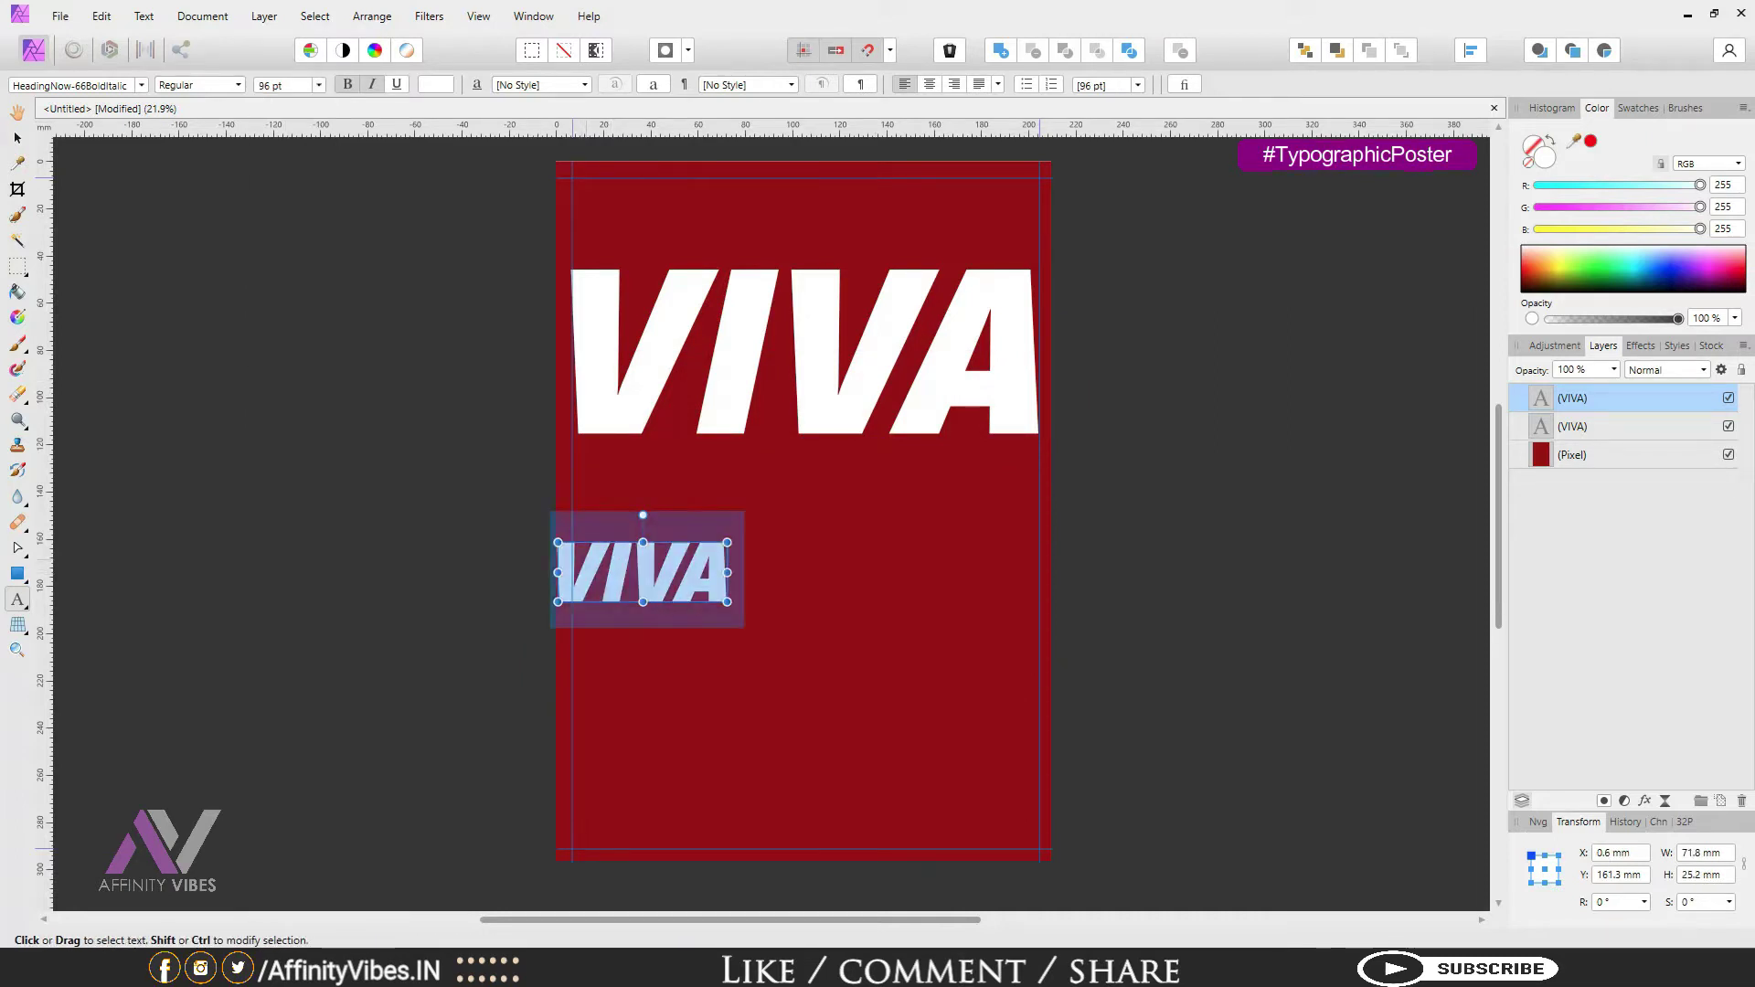
type("RONALDO")
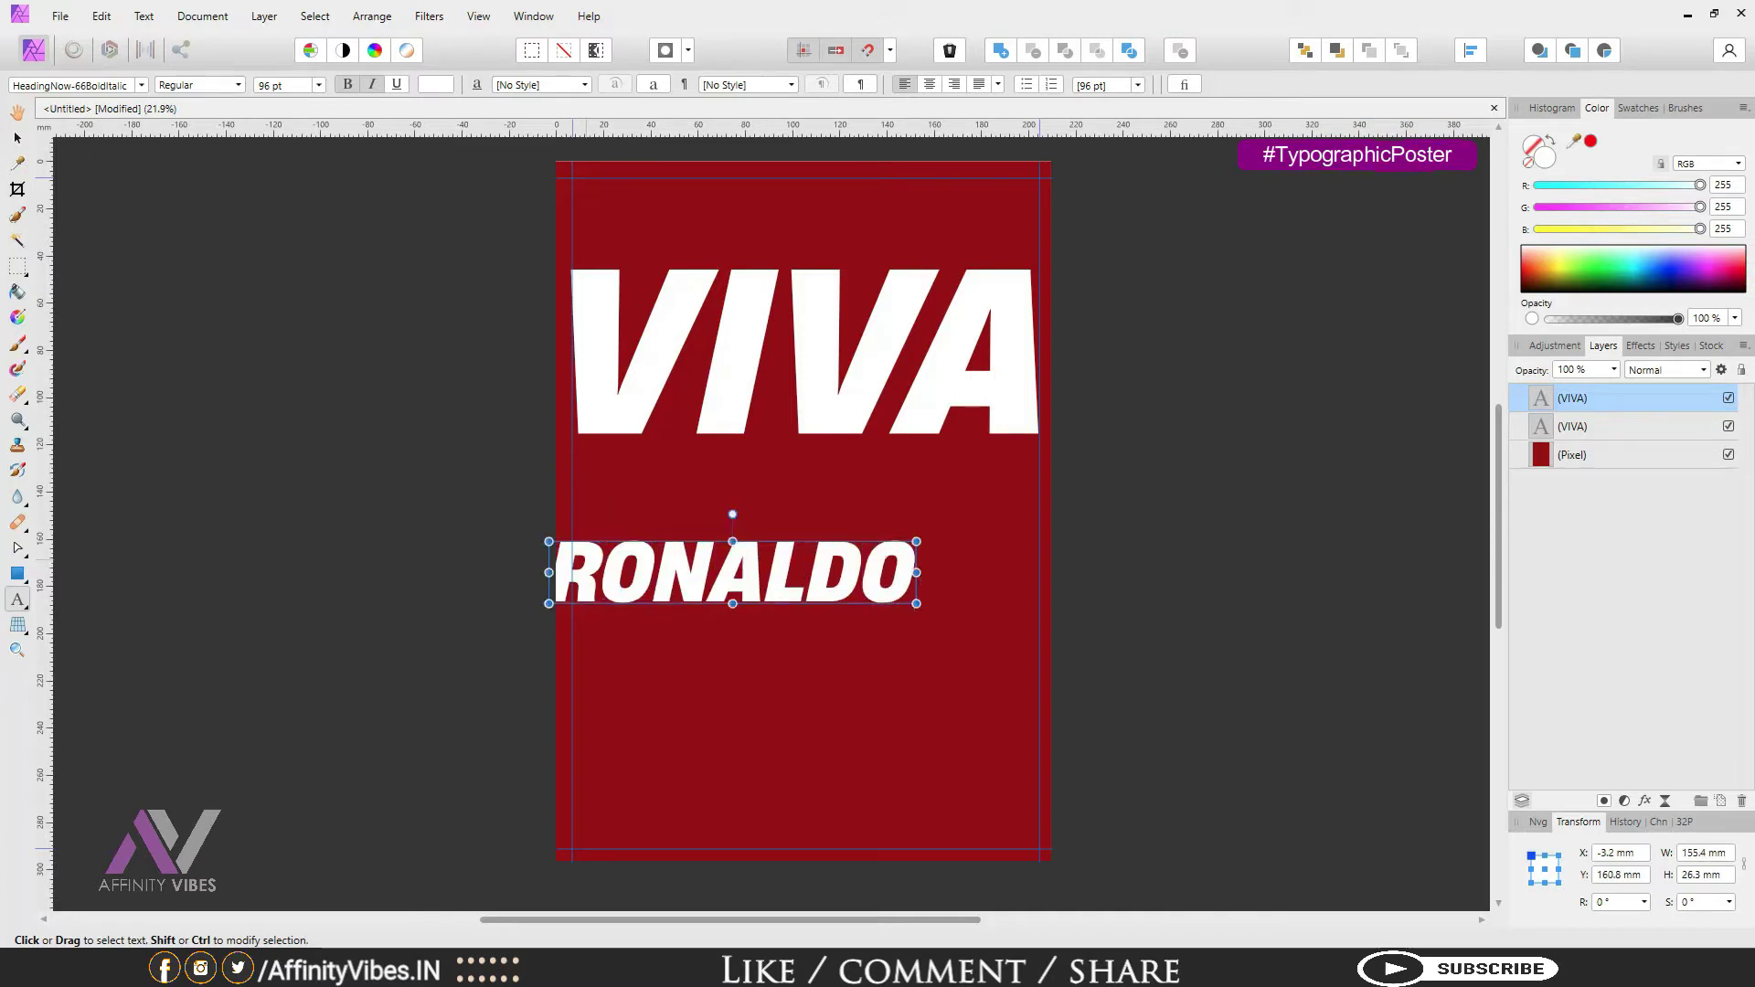
key("Escape")
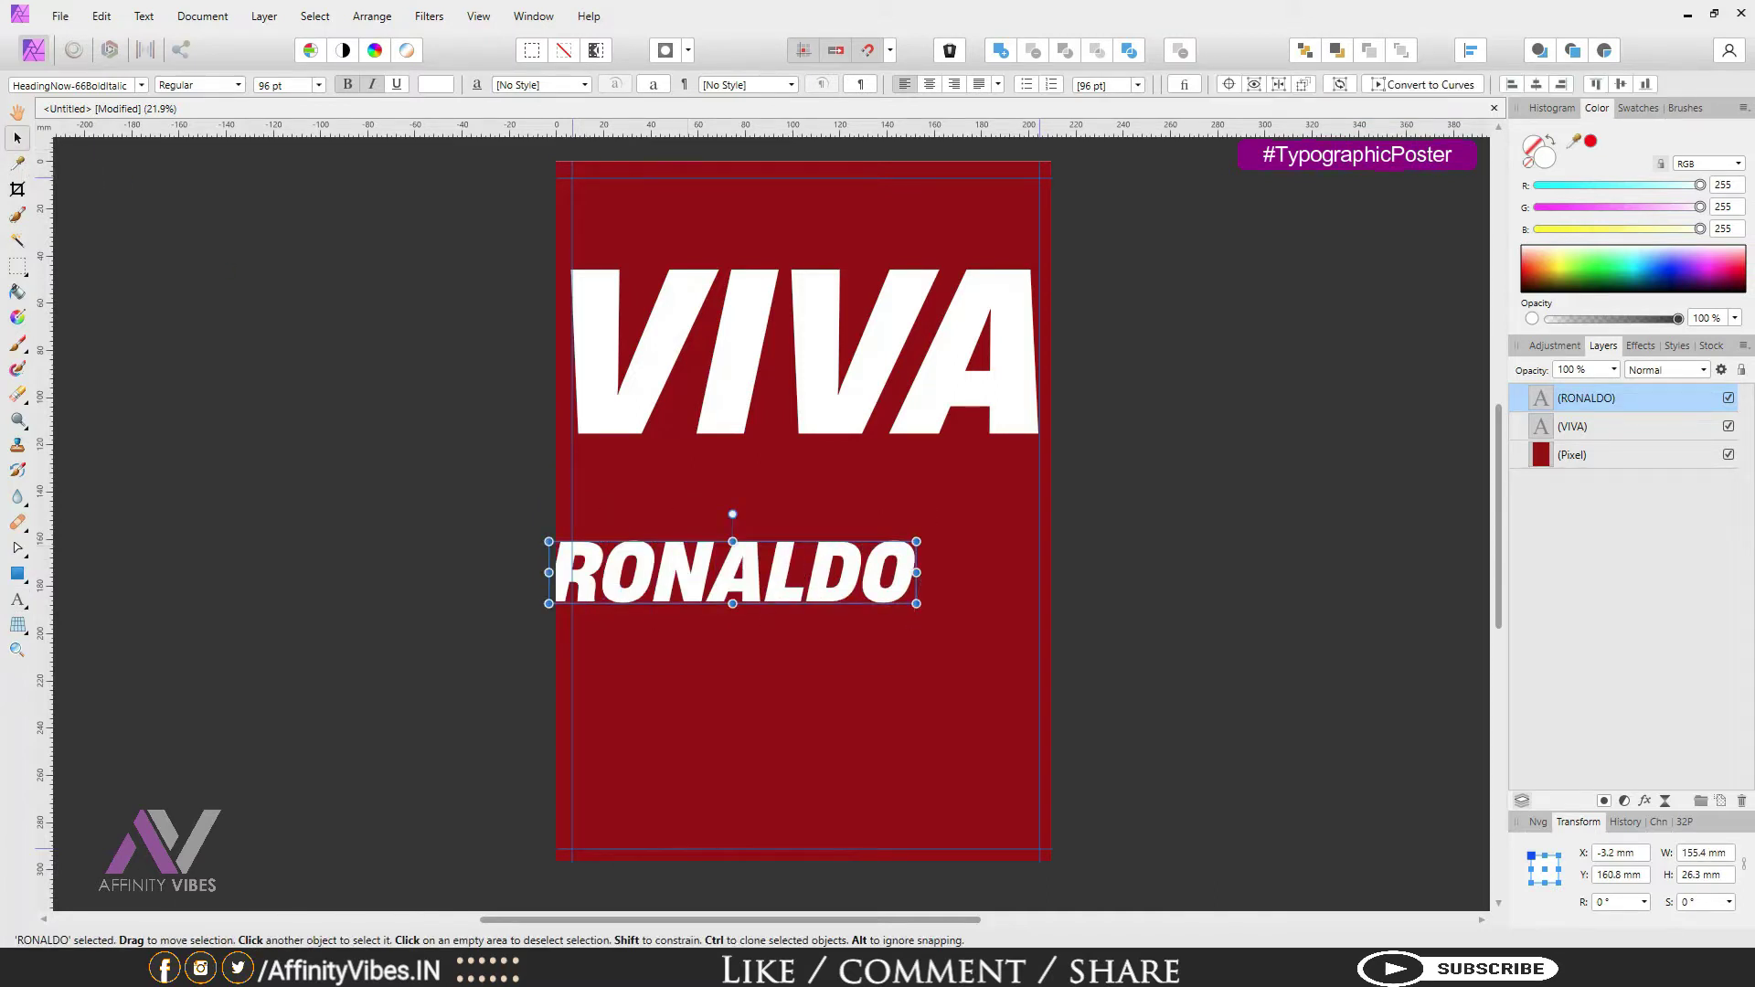
Step: Scale RONALDO to about 198 mm wide between the side guides and position it tight beneath VIVA, at about Y 116.2 mm
mouse_move(732, 572)
left_mouse_down()
mouse_move(770, 501)
mouse_move(754, 480)
left_mouse_up()
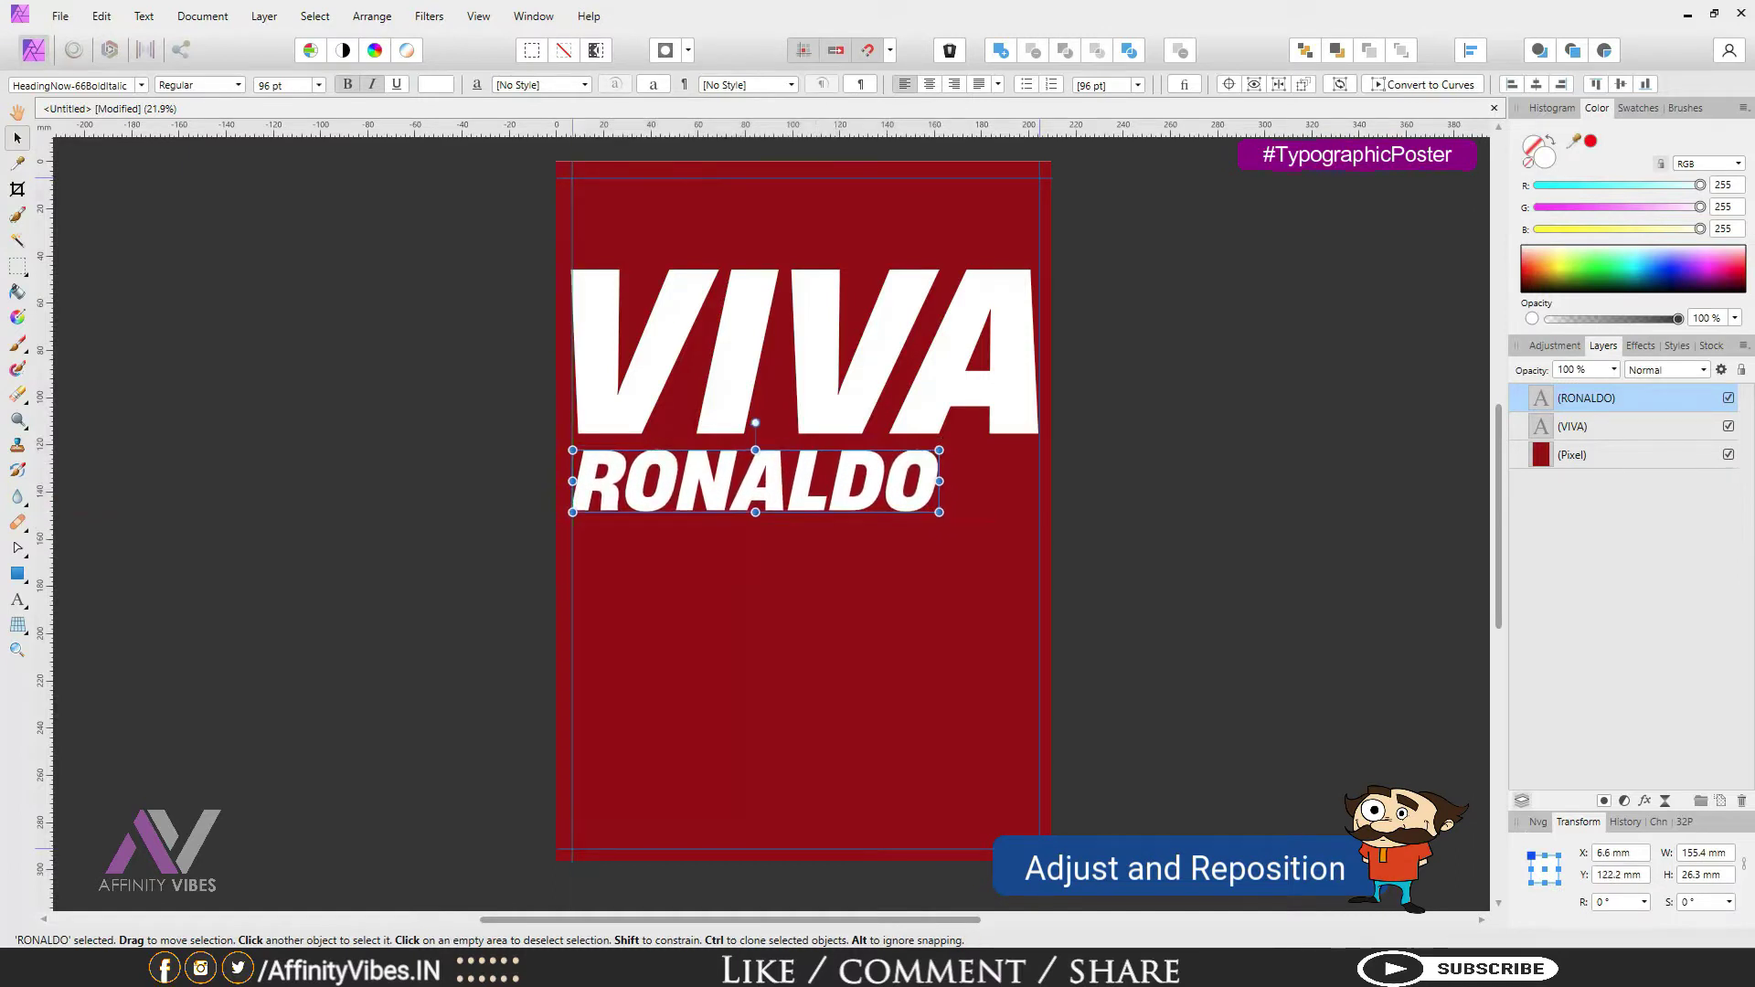
left_click_drag(938, 512, 1040, 530)
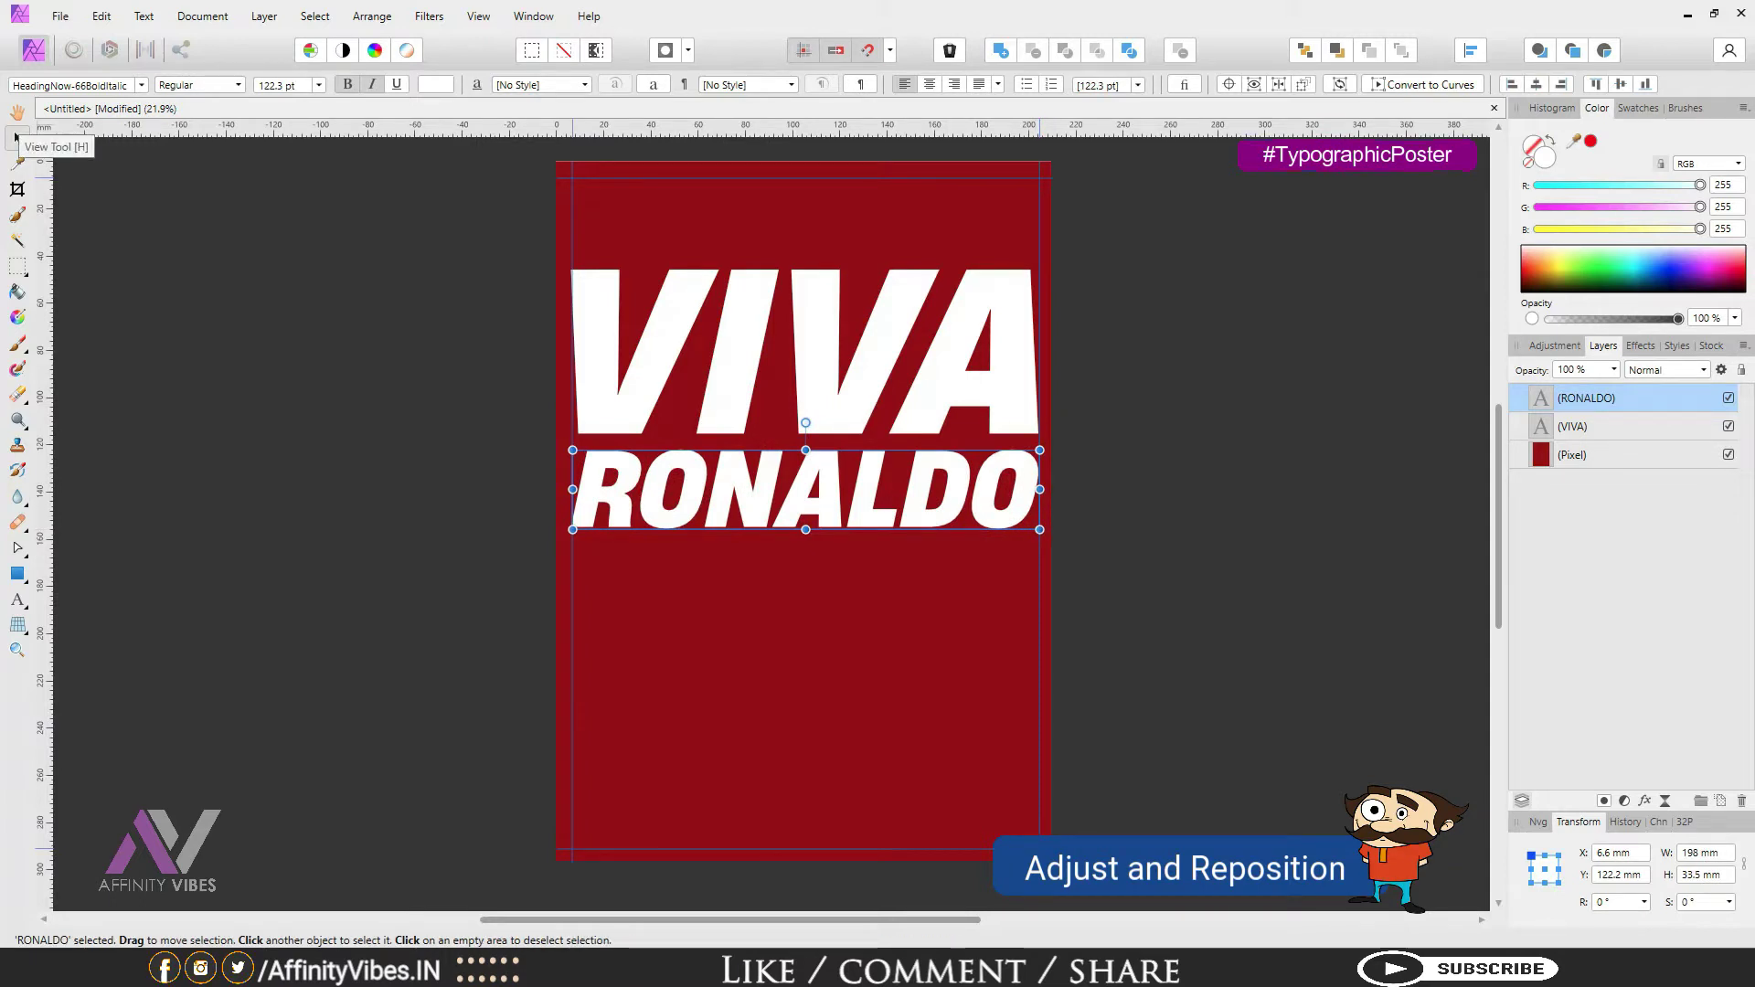
key("Up")
key("Up")
key("Up")
key("Up")
key("Up")
key("Up")
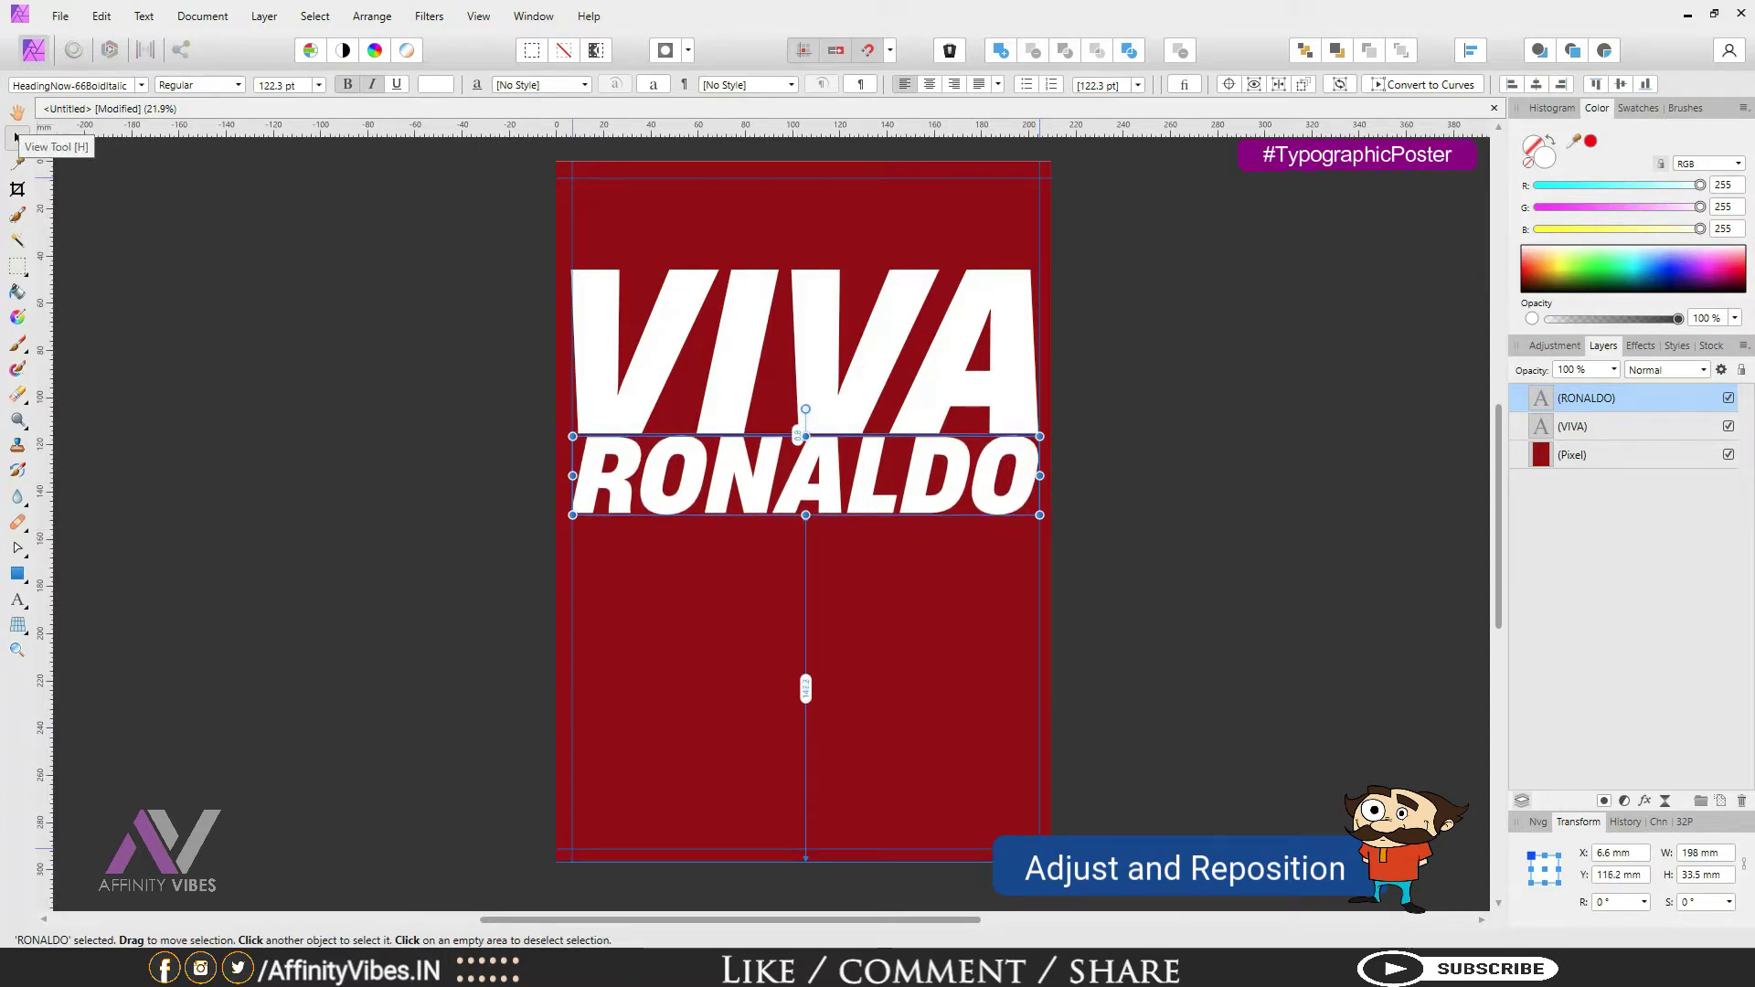
Step: Move the VIVA layer above the RONALDO layer in the layer stack
left_click(16, 112)
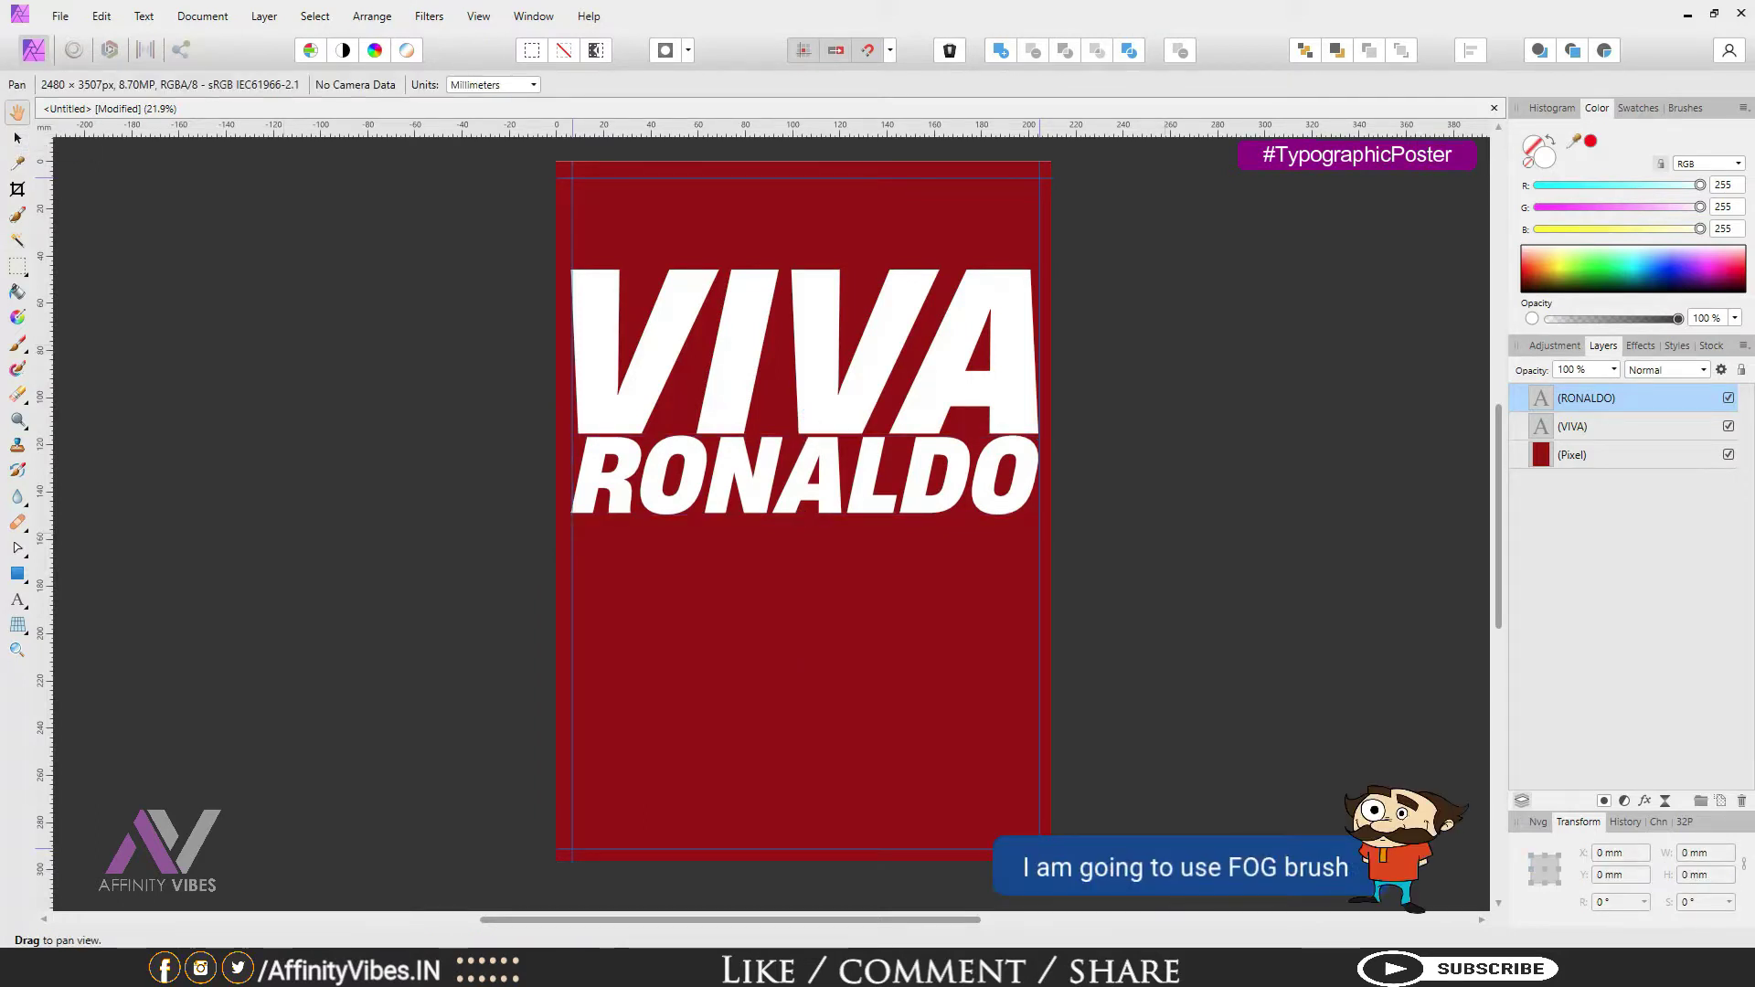
key("ctrl+plus")
key("ctrl+plus")
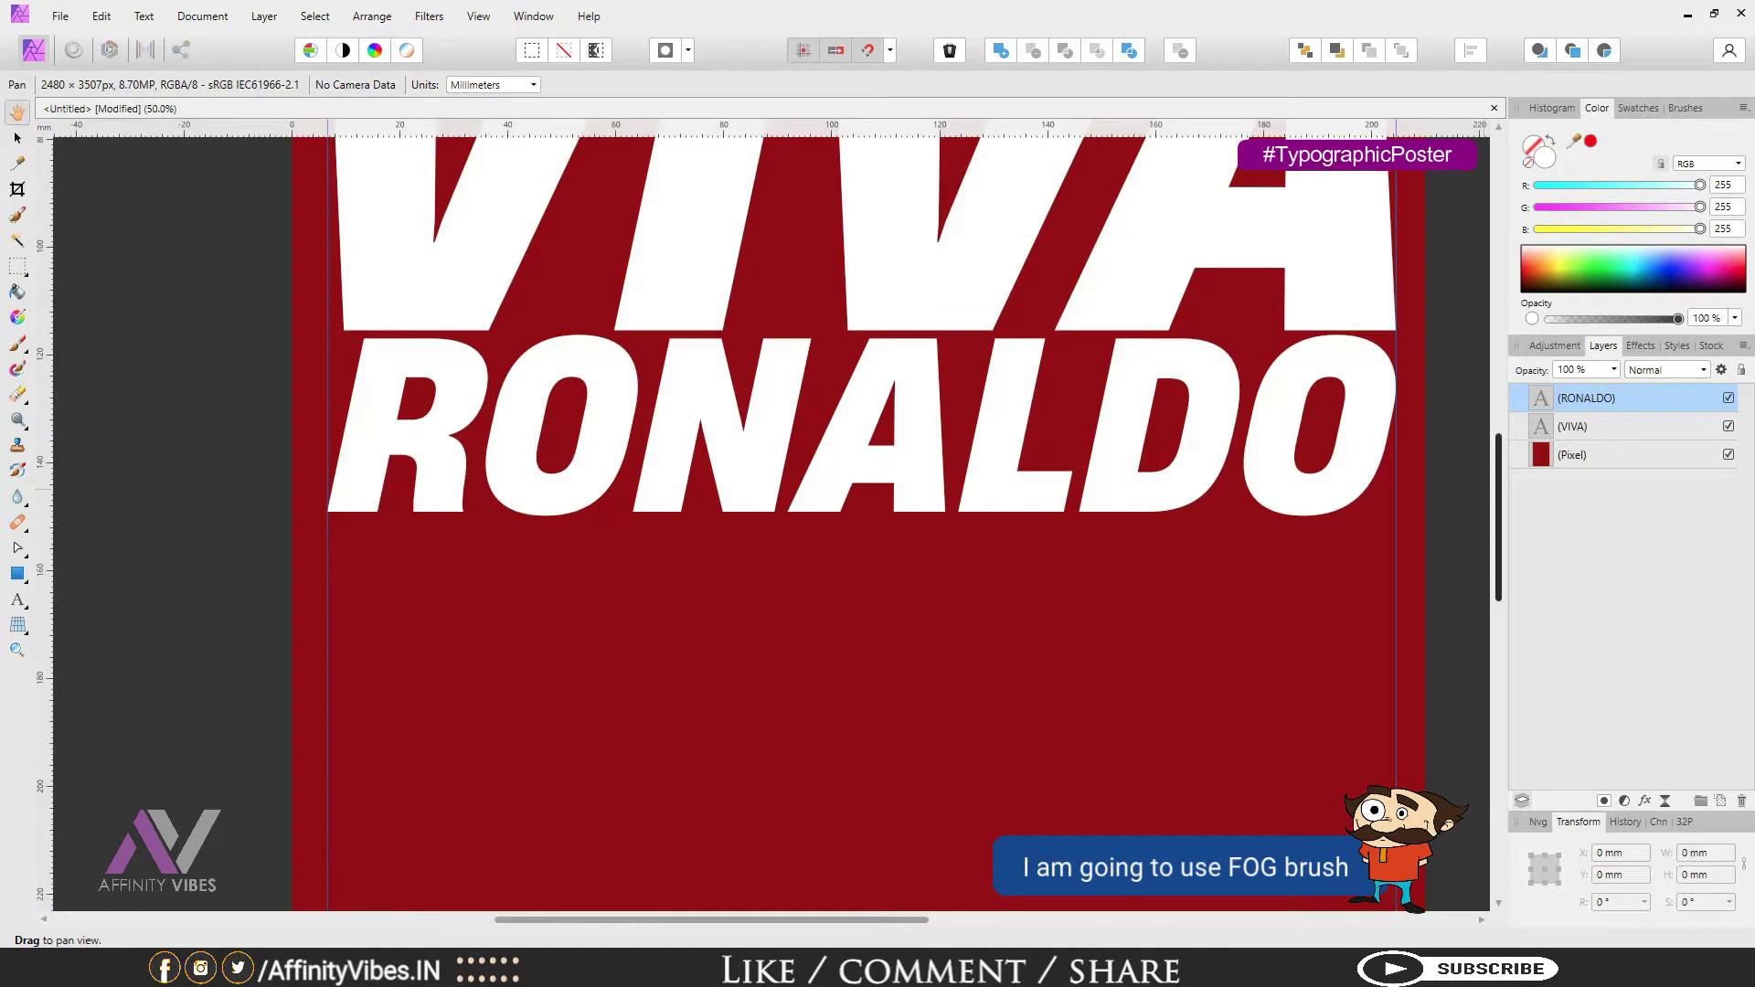
scroll(859, 521, "up", 5)
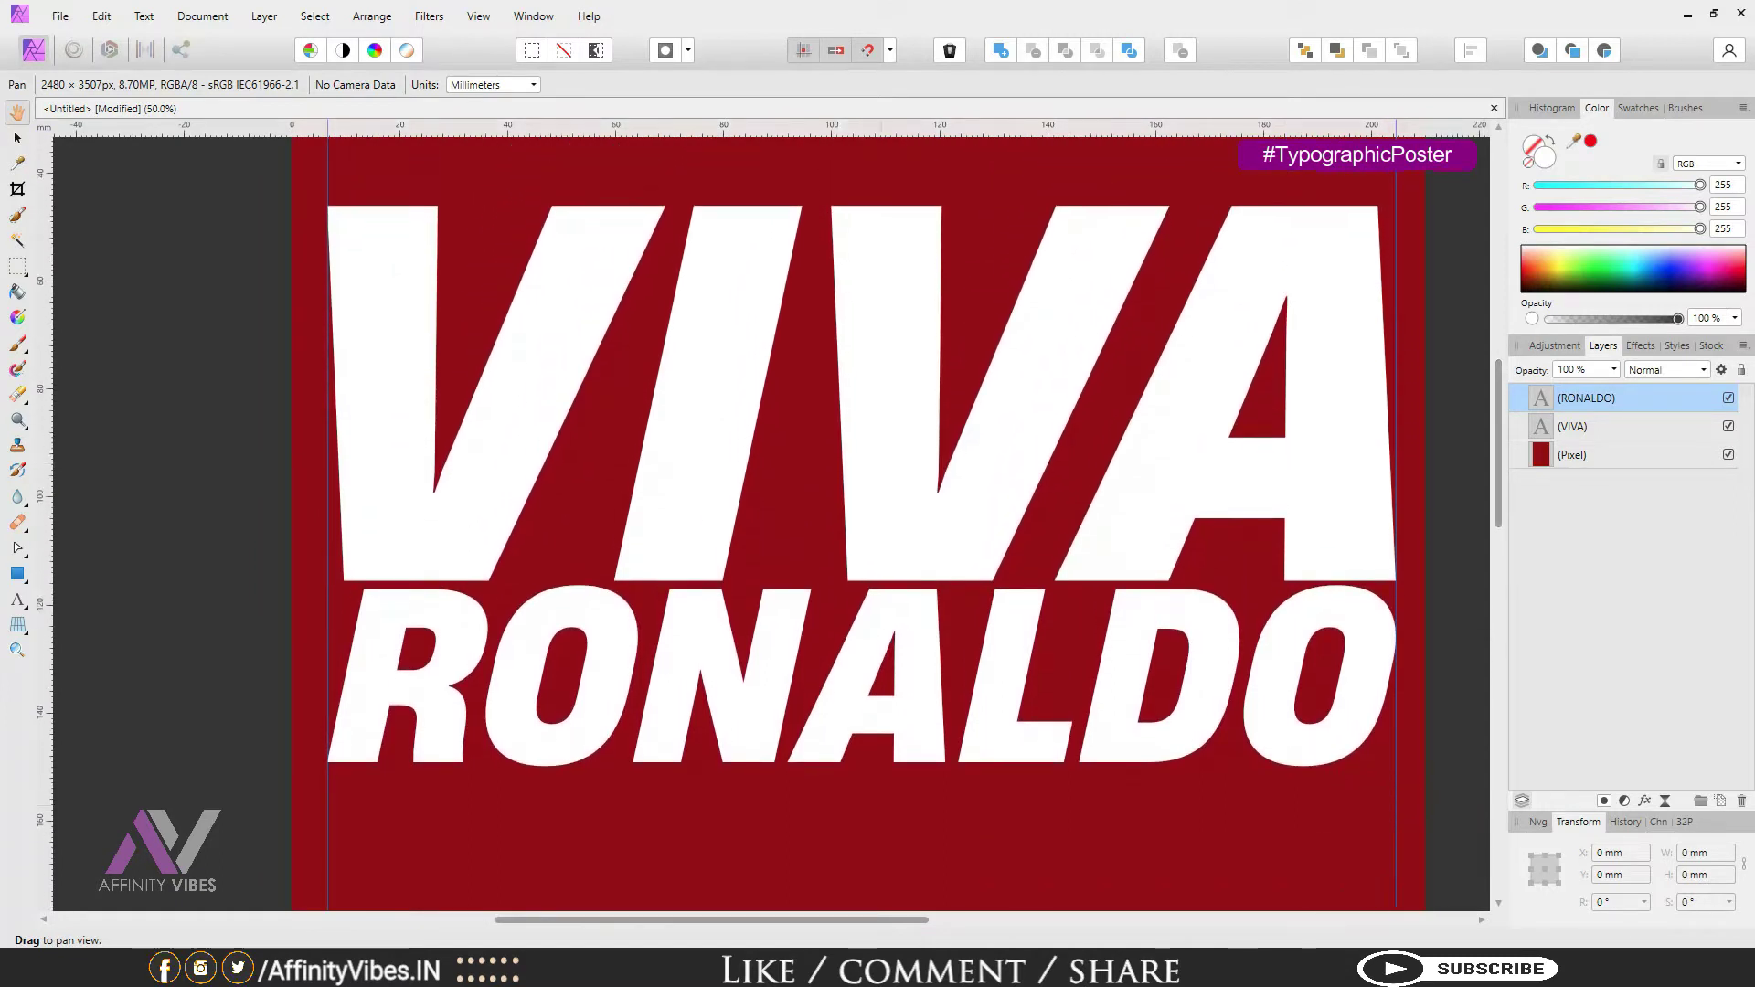
left_click_drag(759, 919, 771, 920)
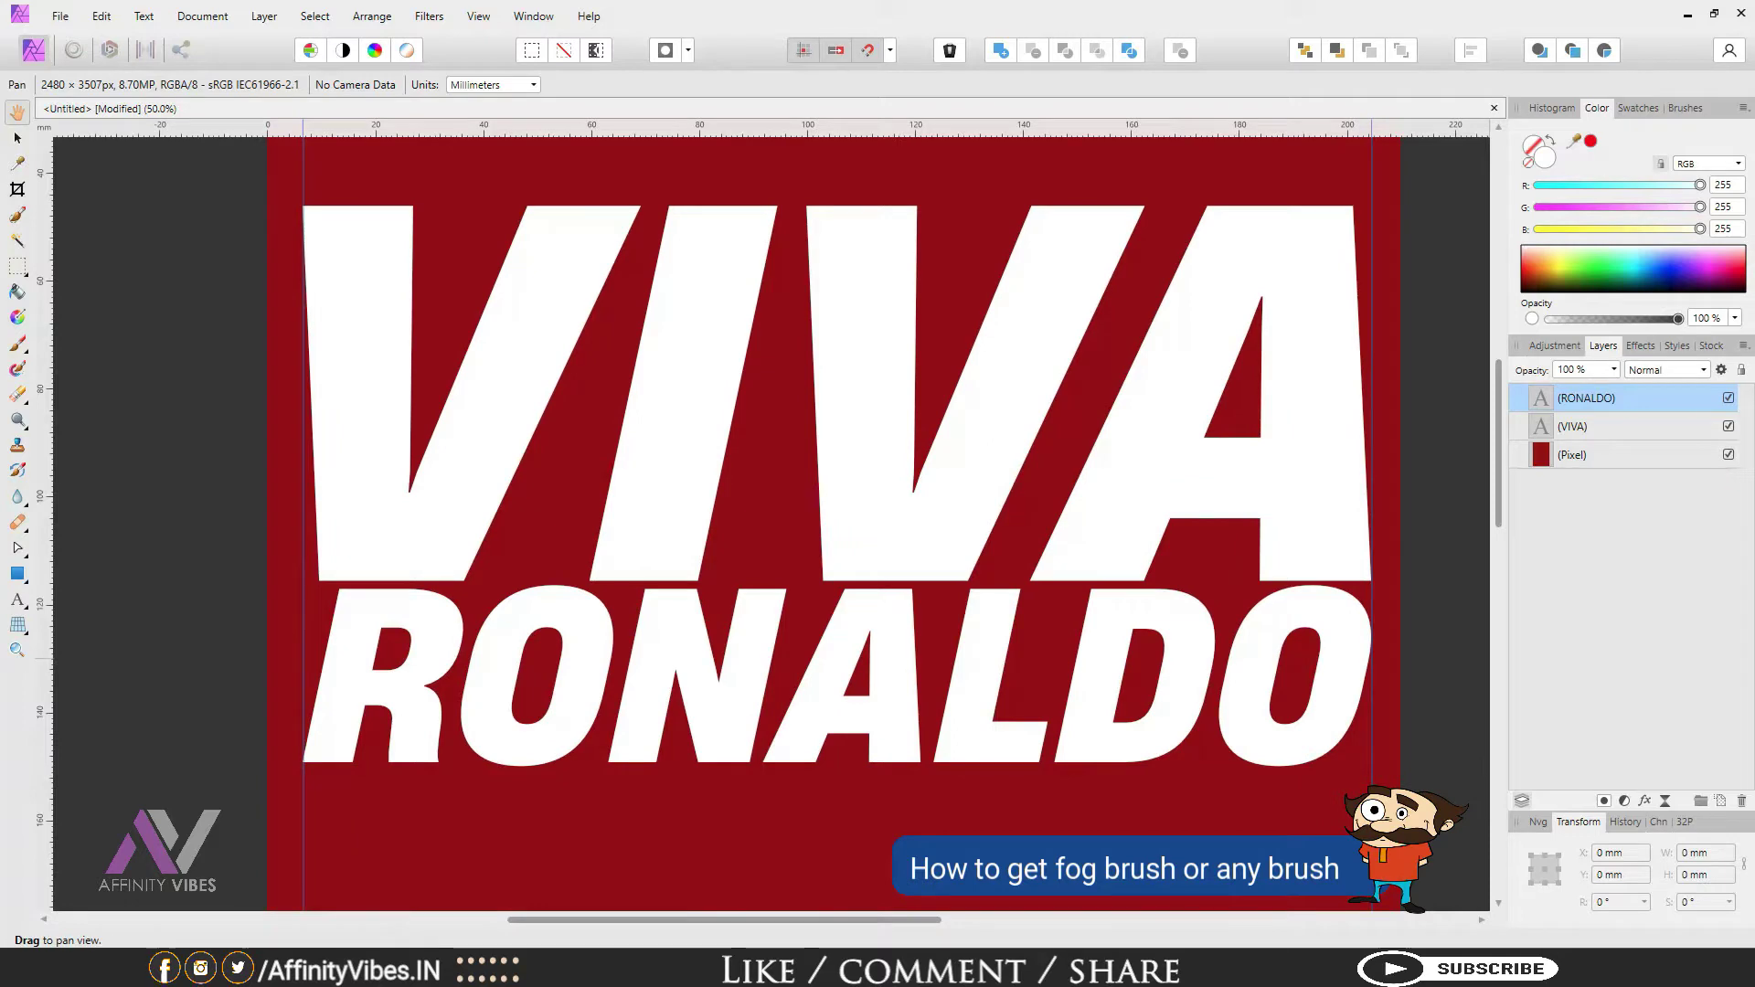
left_click(1618, 426)
left_click_drag(1617, 427, 1616, 387)
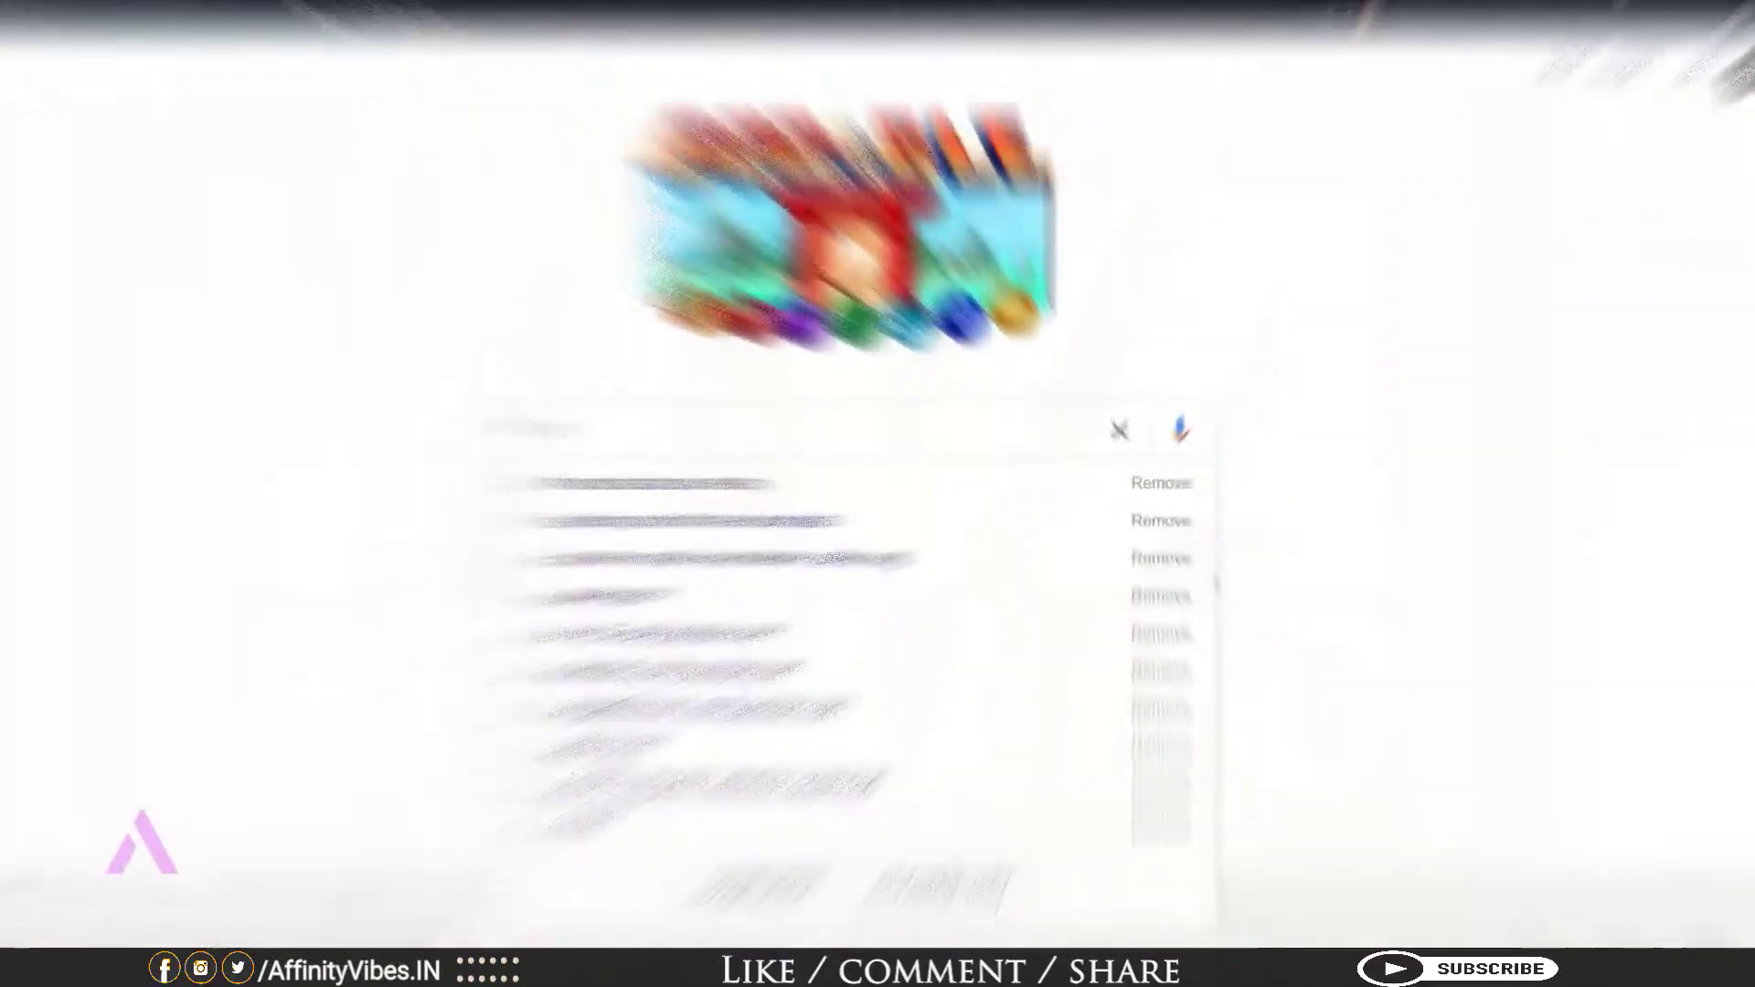
Step: In the web browser, search Google for "fog brush" and download Free Fog Photoshop Brushes 3 from Brusheezy
type("fog brush")
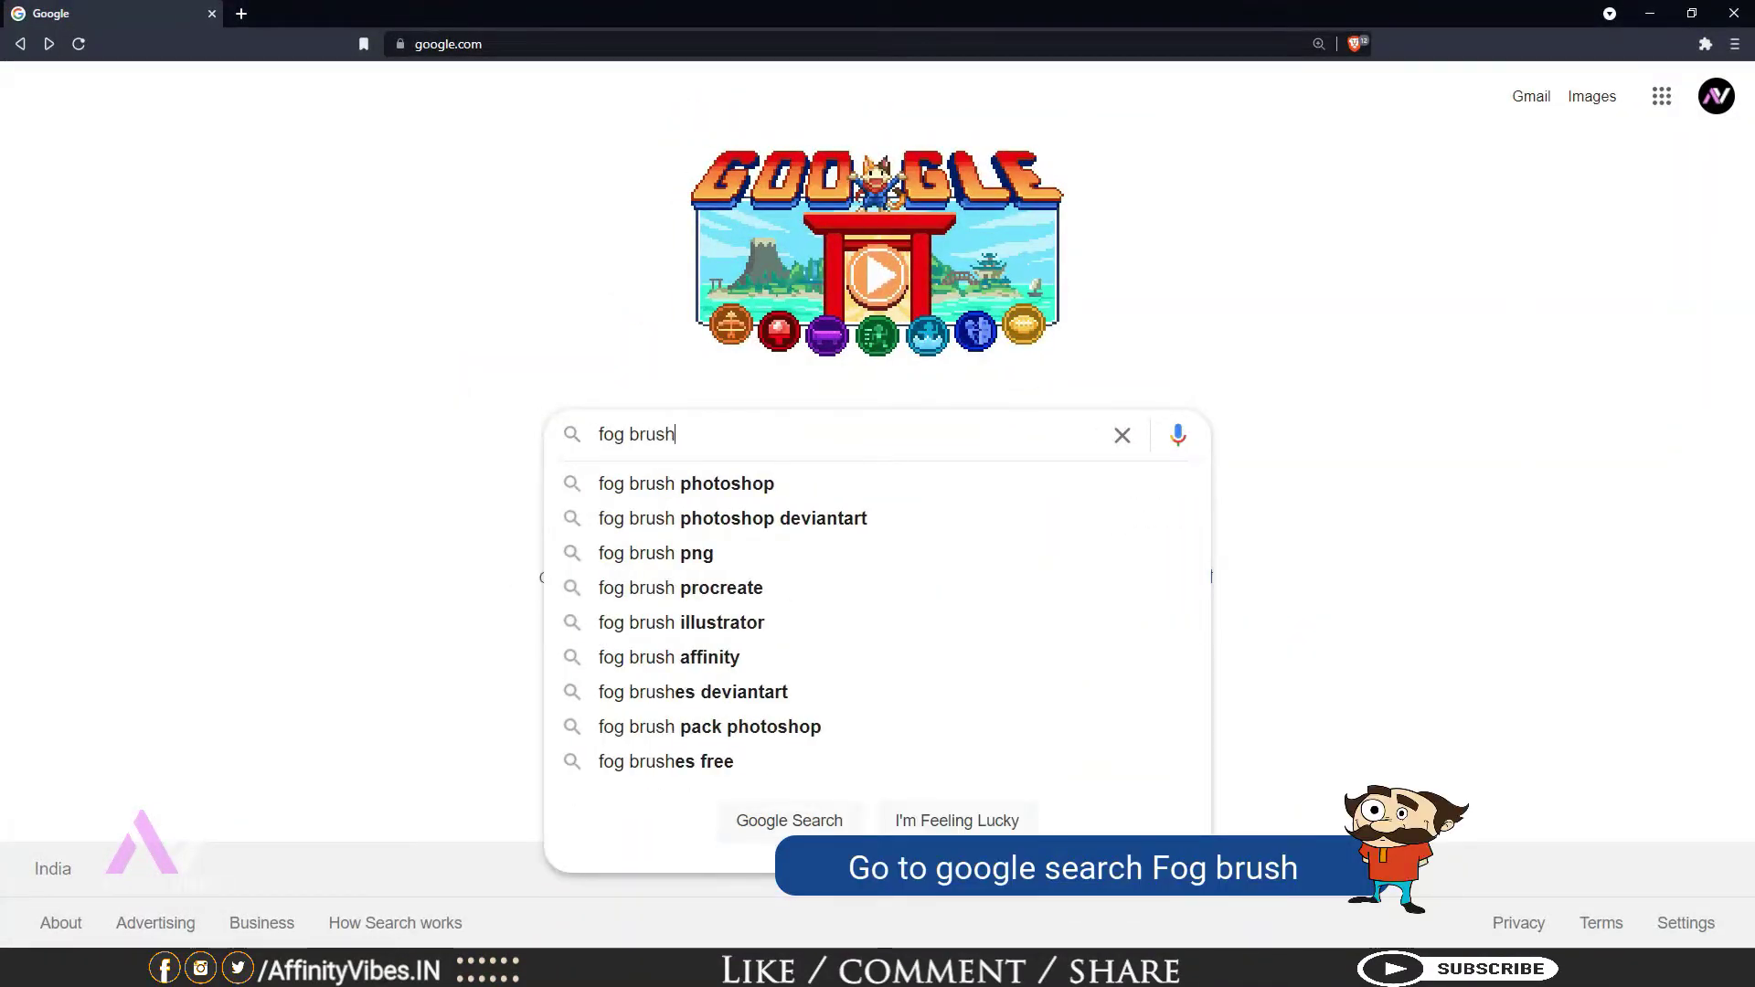
key("Return")
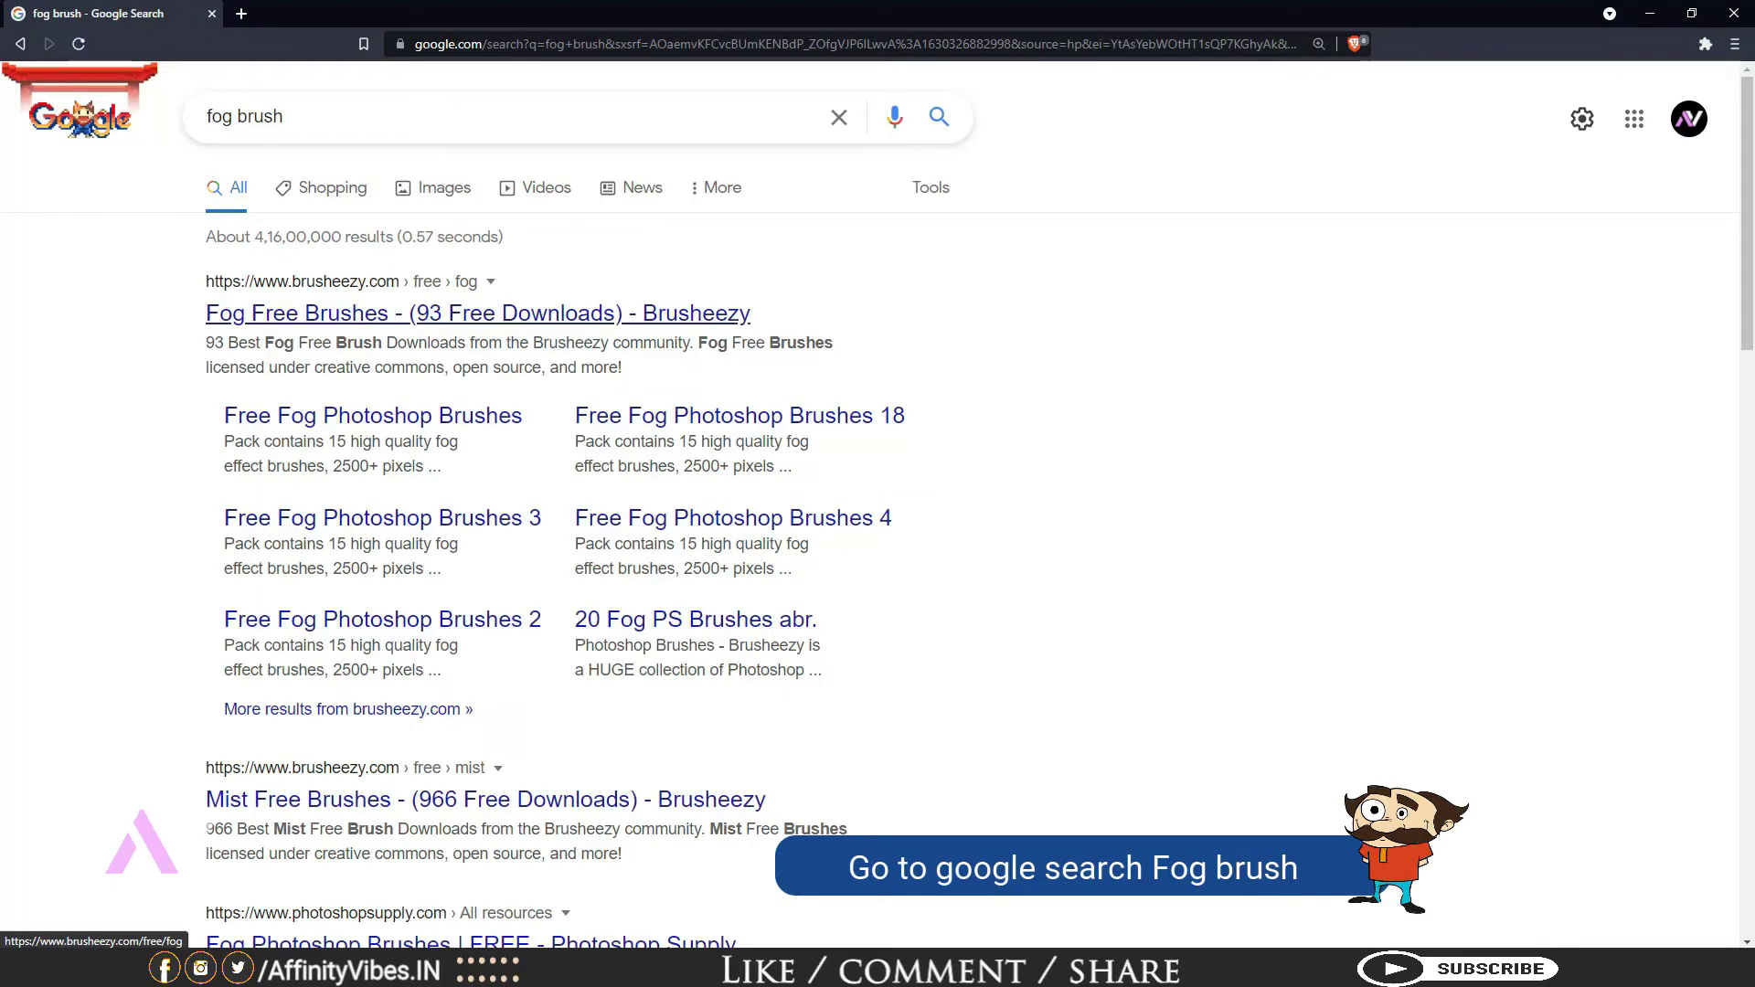
left_click(477, 313)
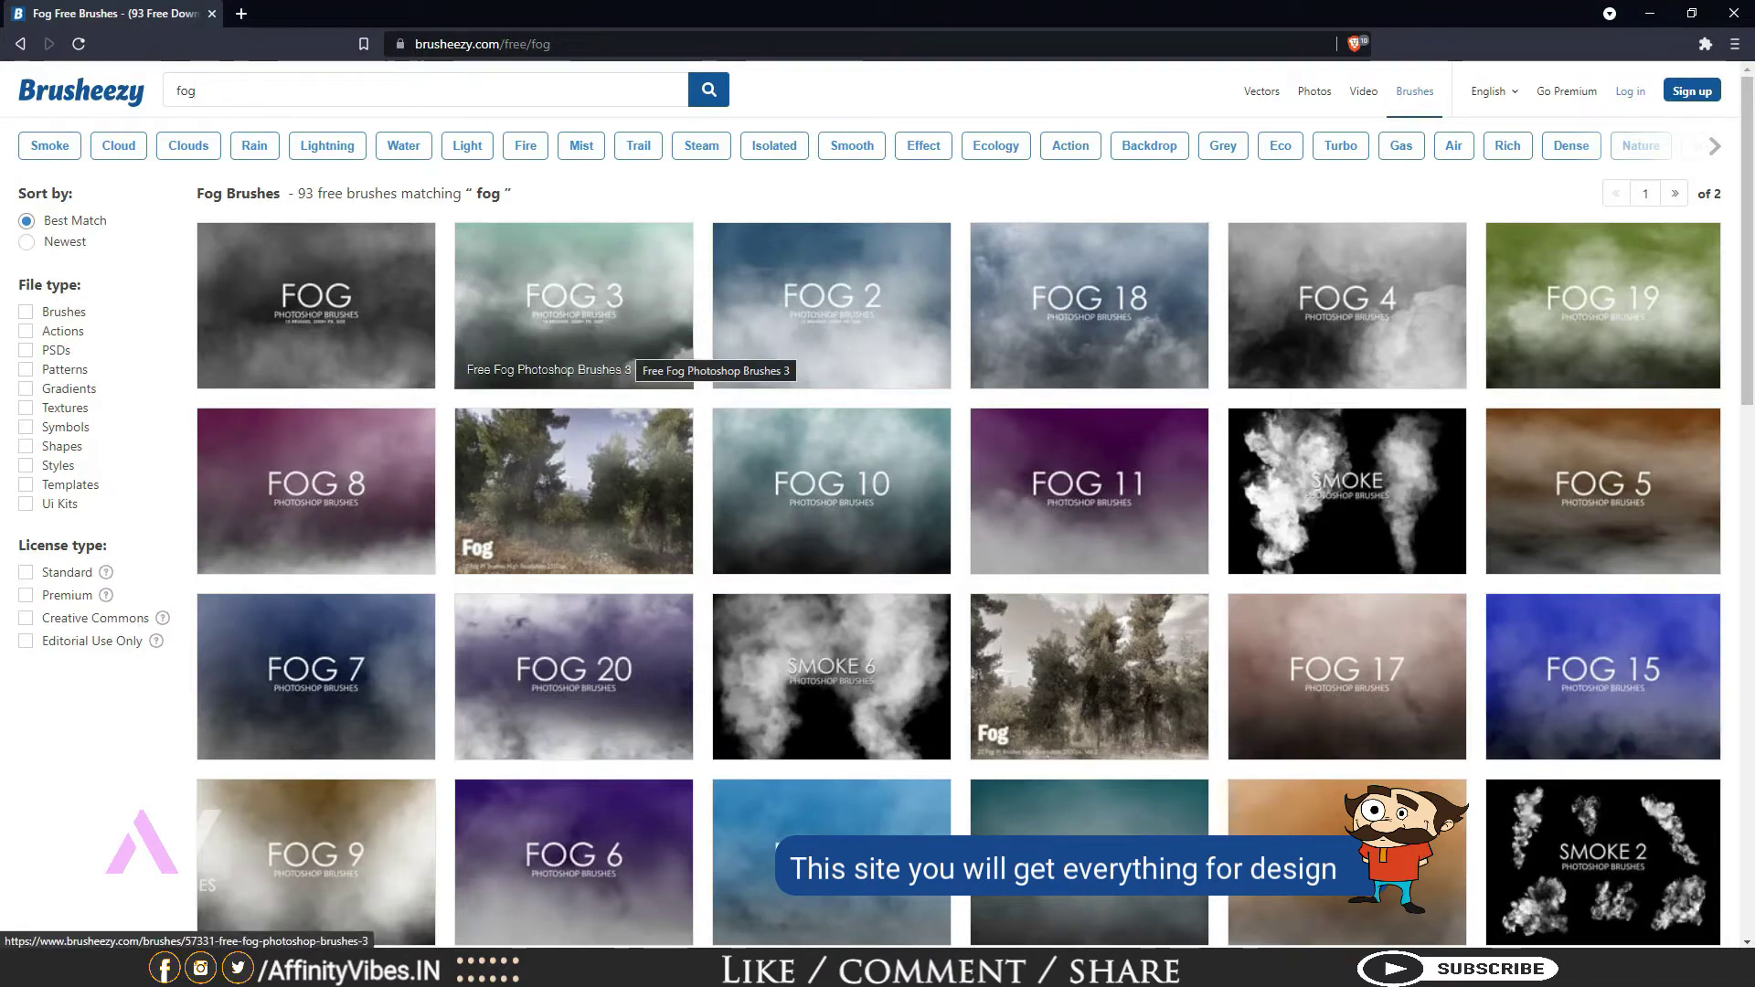
left_click(1343, 512)
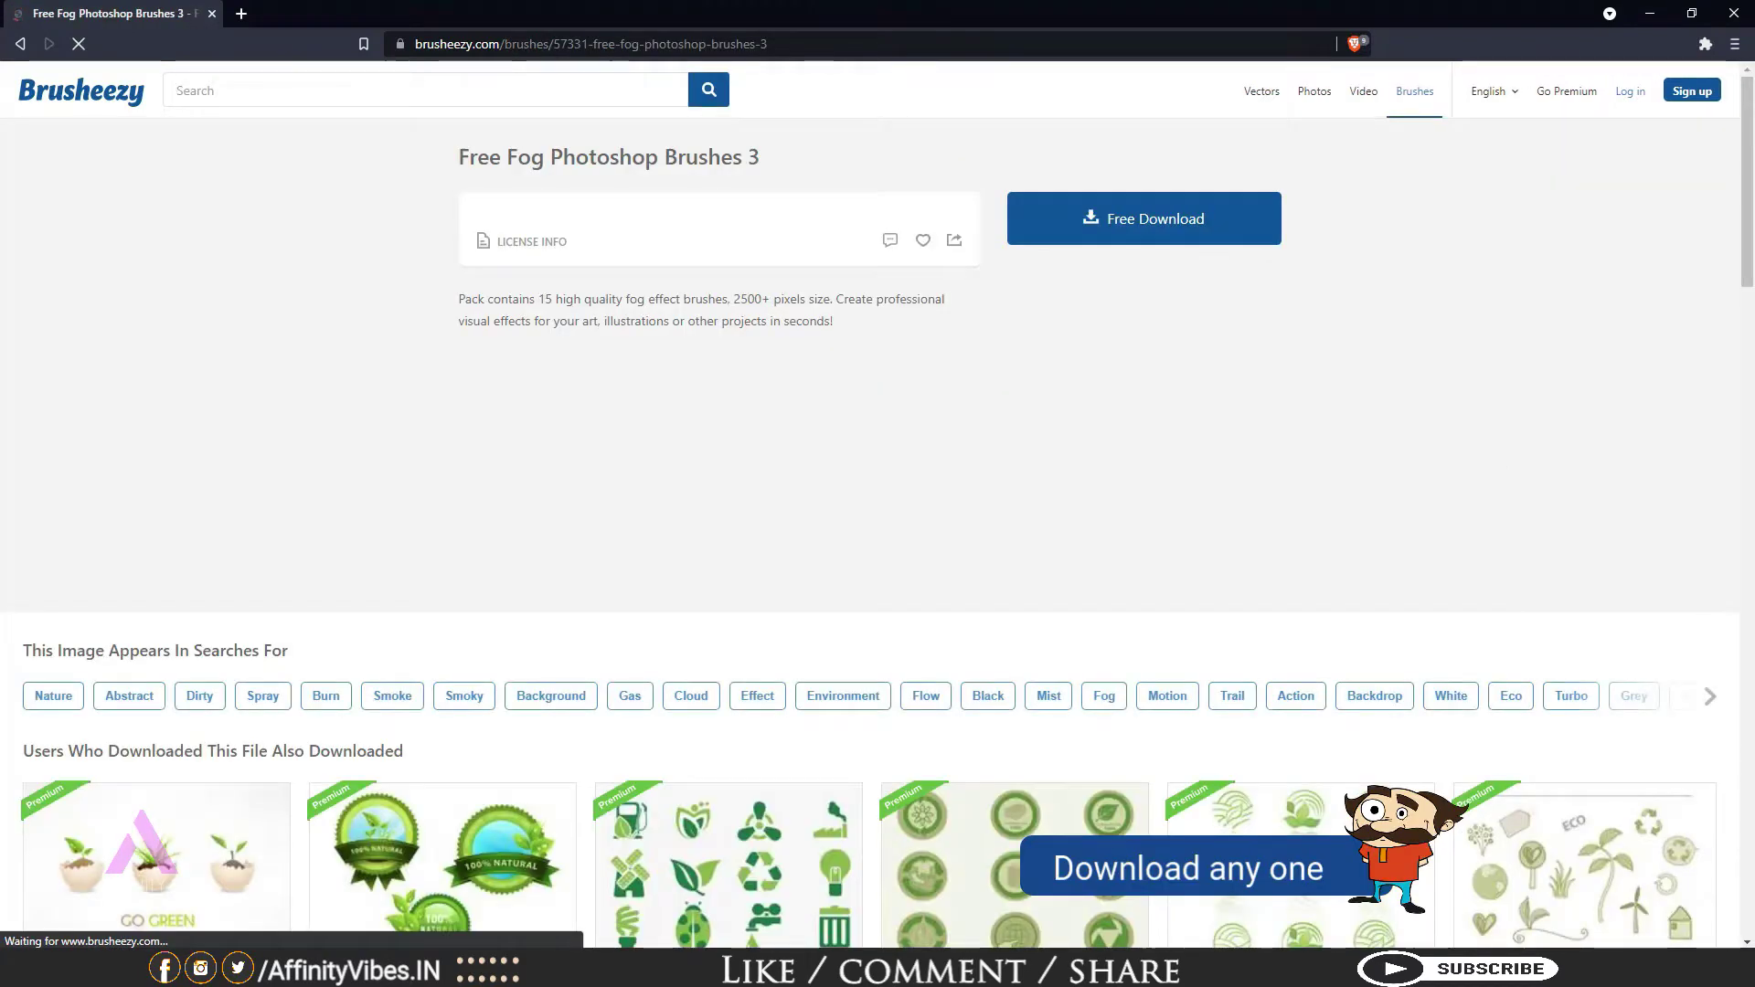
left_click(1143, 218)
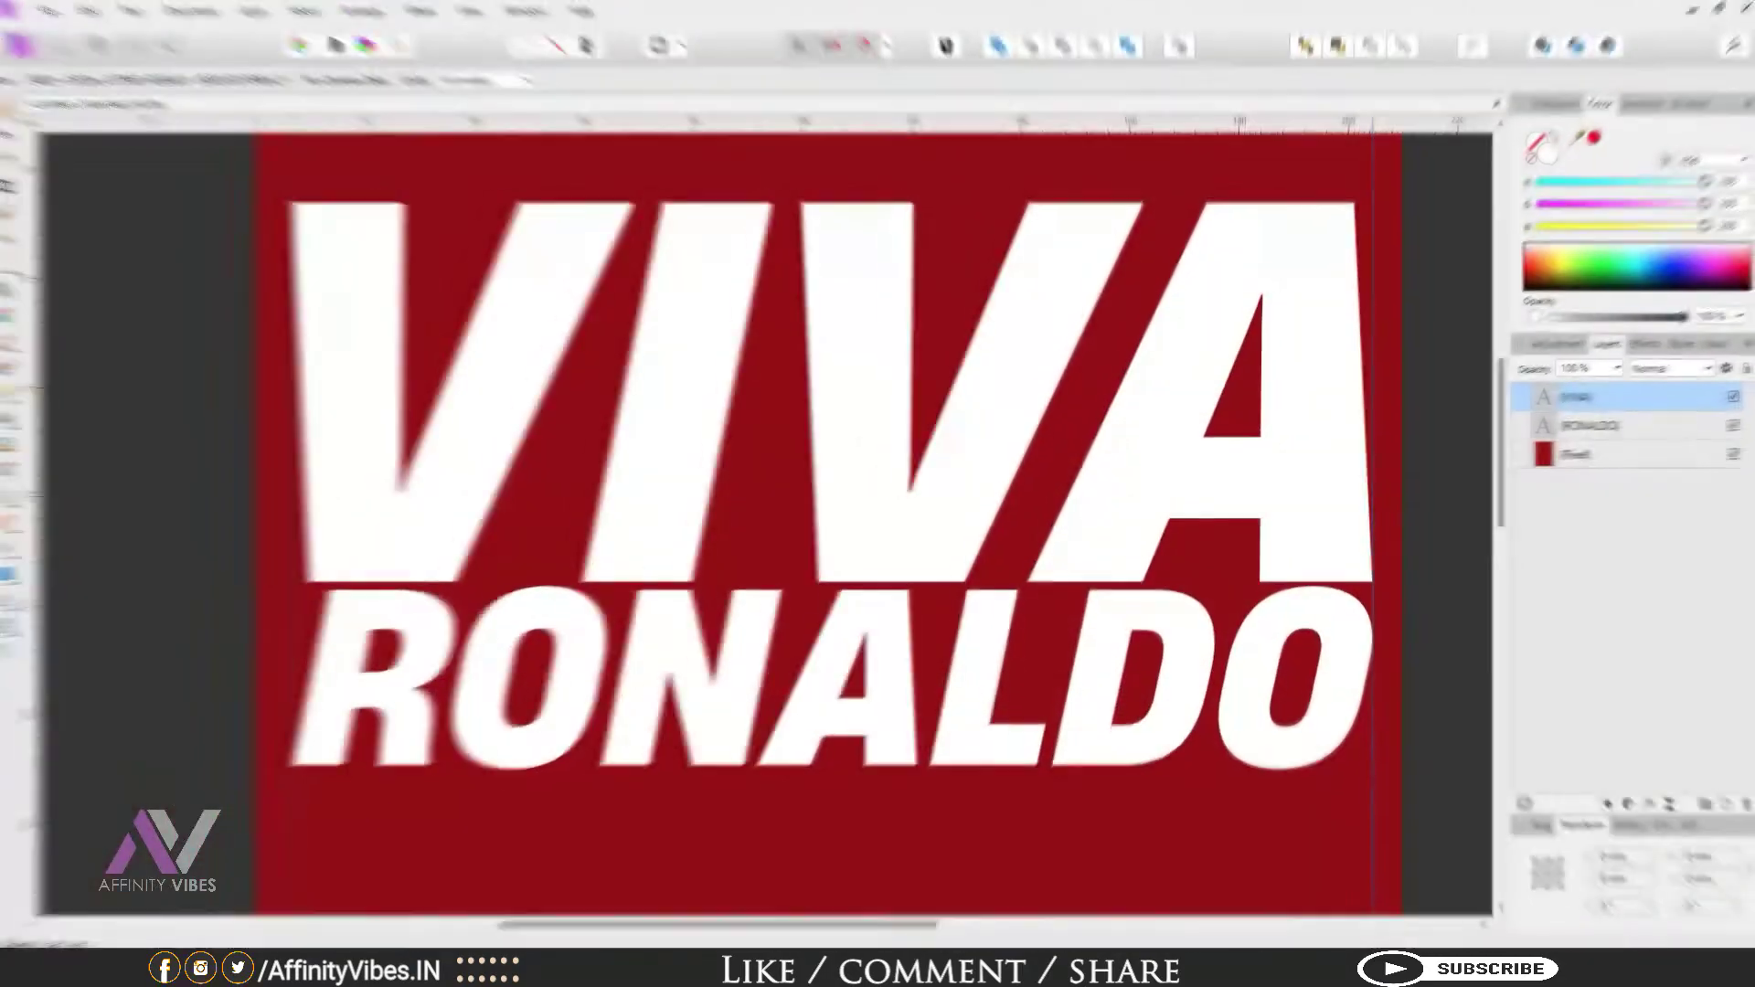
Step: Back in Affinity Photo, import the Free Fog Photoshop Brushes 8 set from the Fog brush folder
left_click(1685, 108)
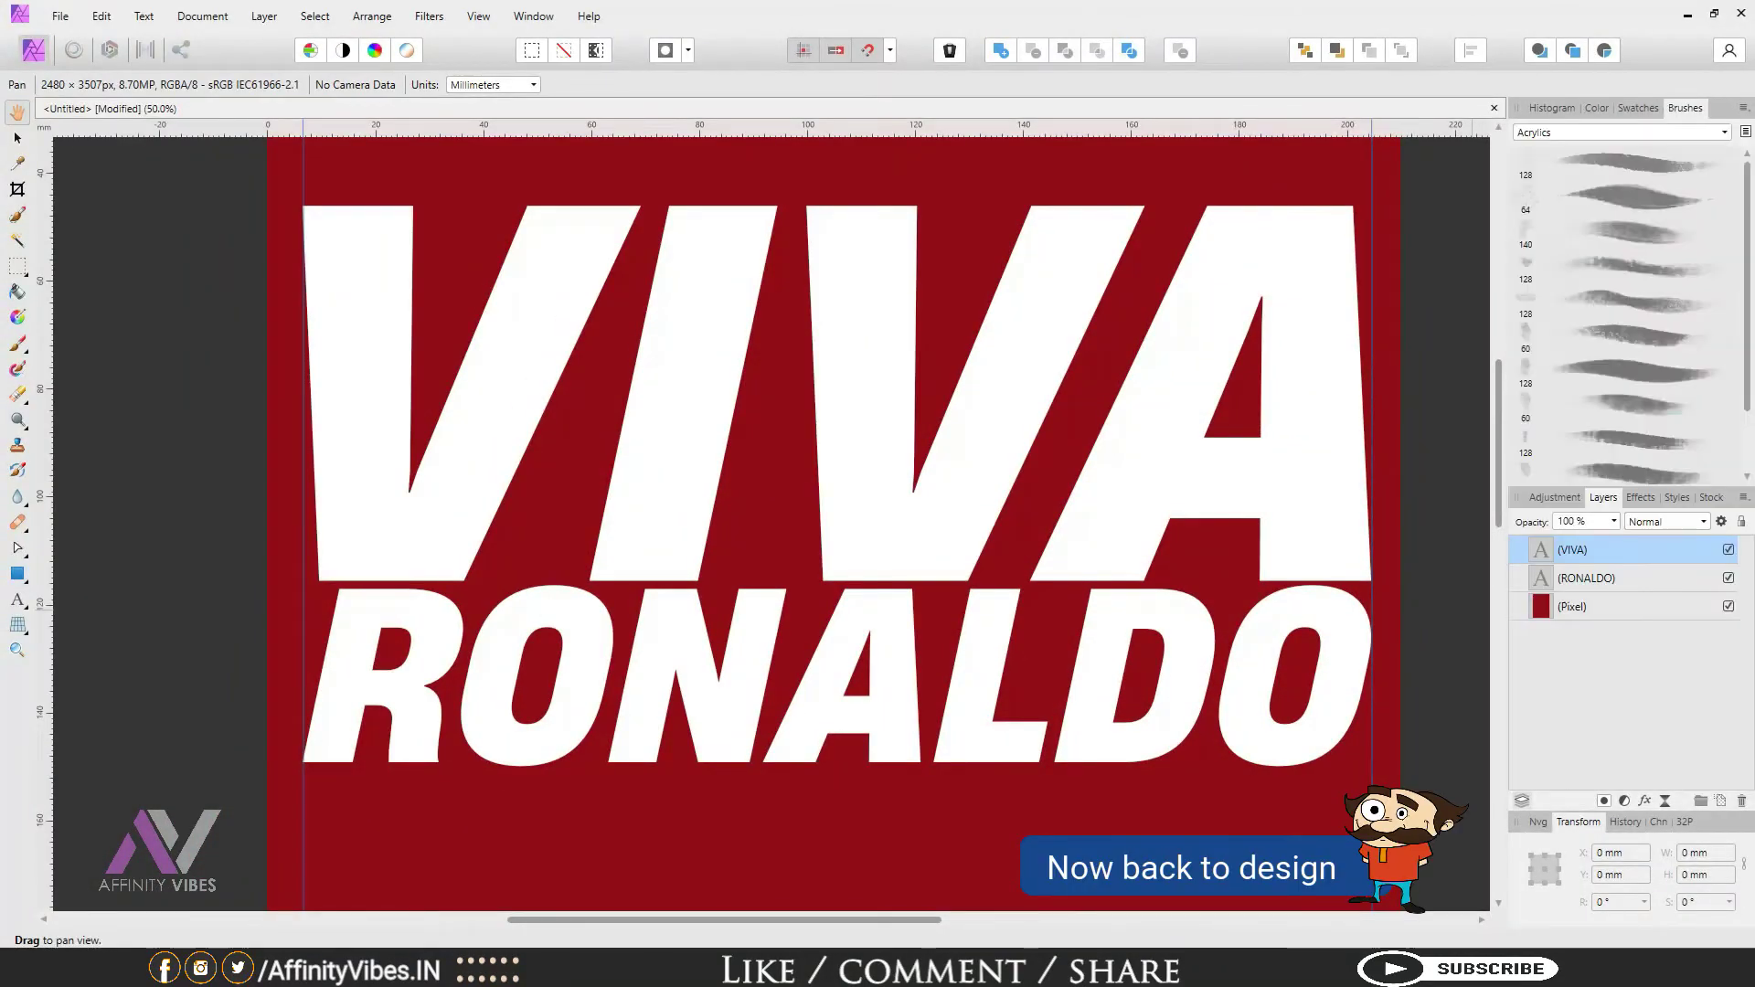
left_click(1744, 108)
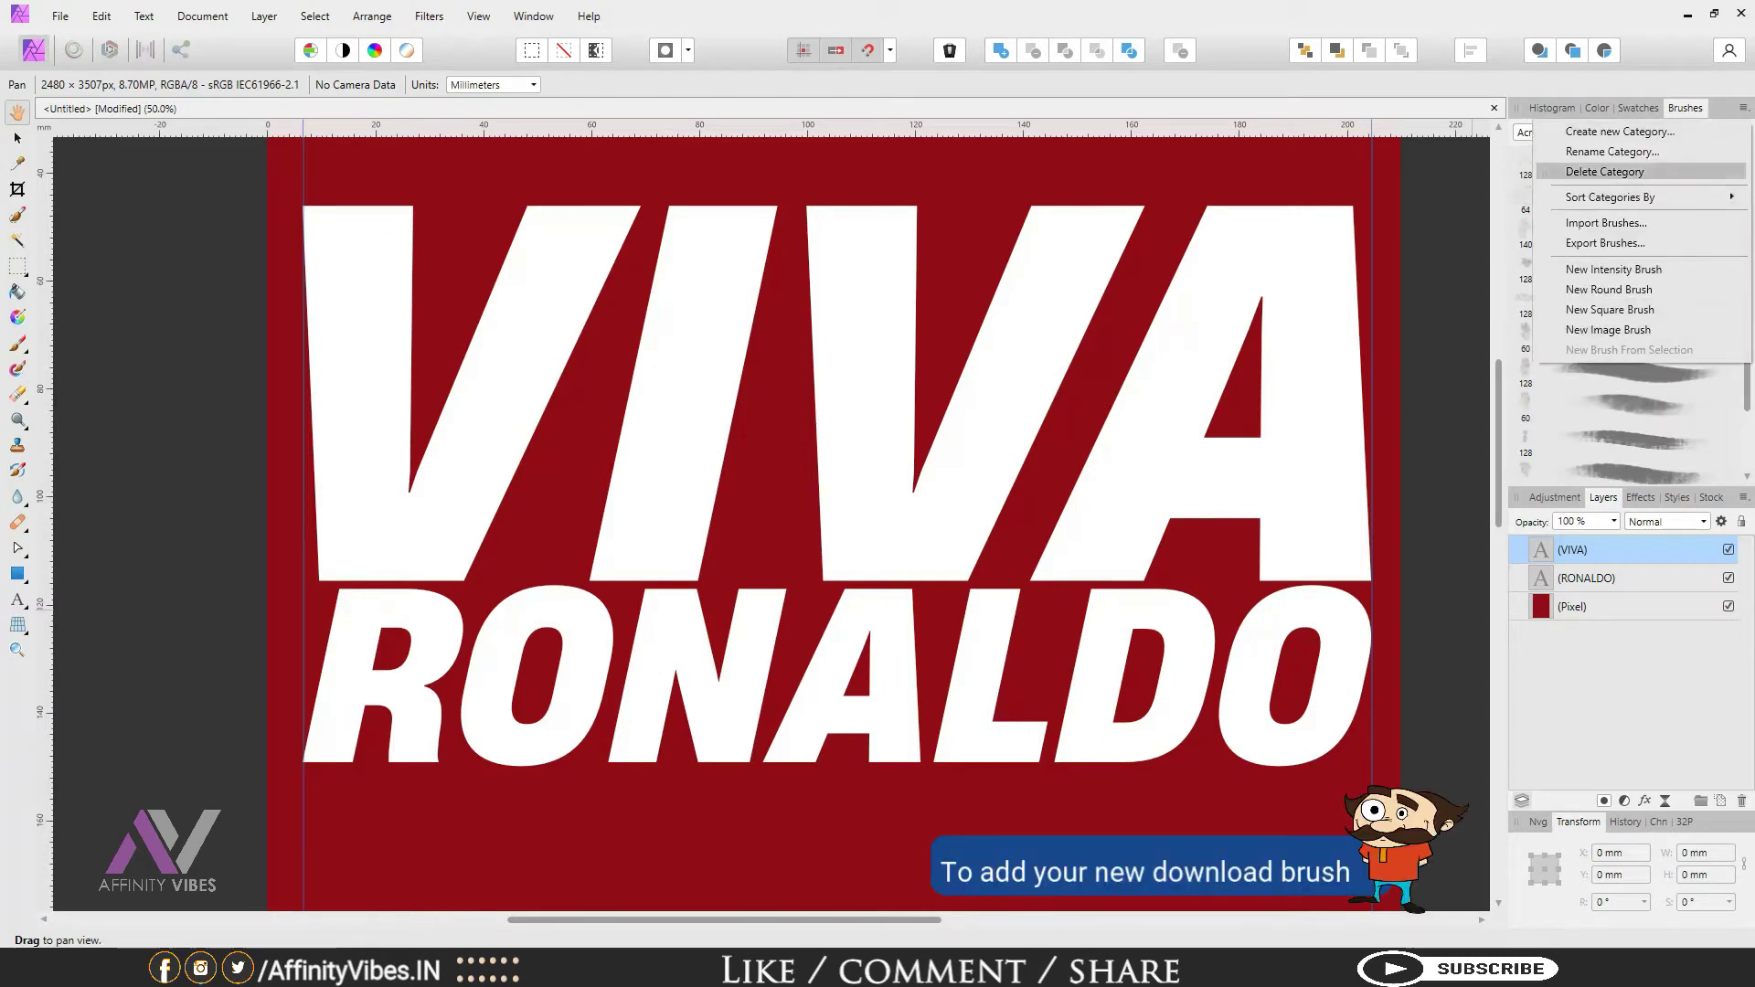
left_click(1606, 222)
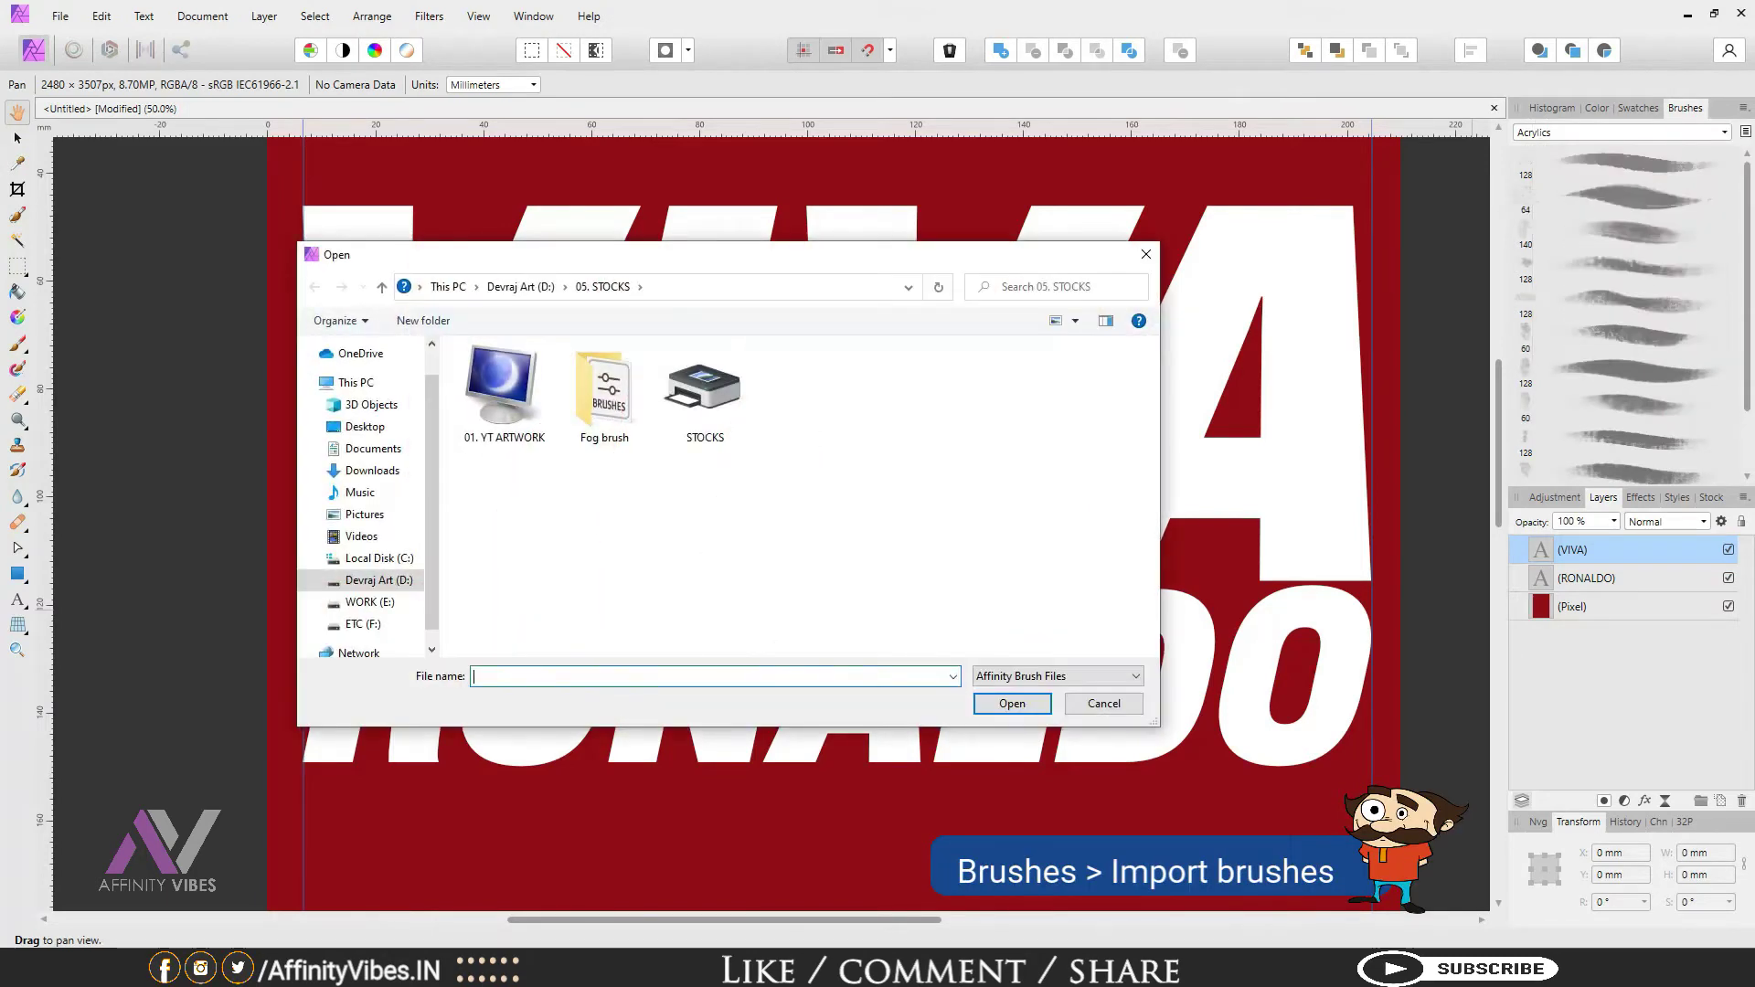
left_click_drag(861, 246, 956, 166)
double_click(699, 304)
double_click(645, 292)
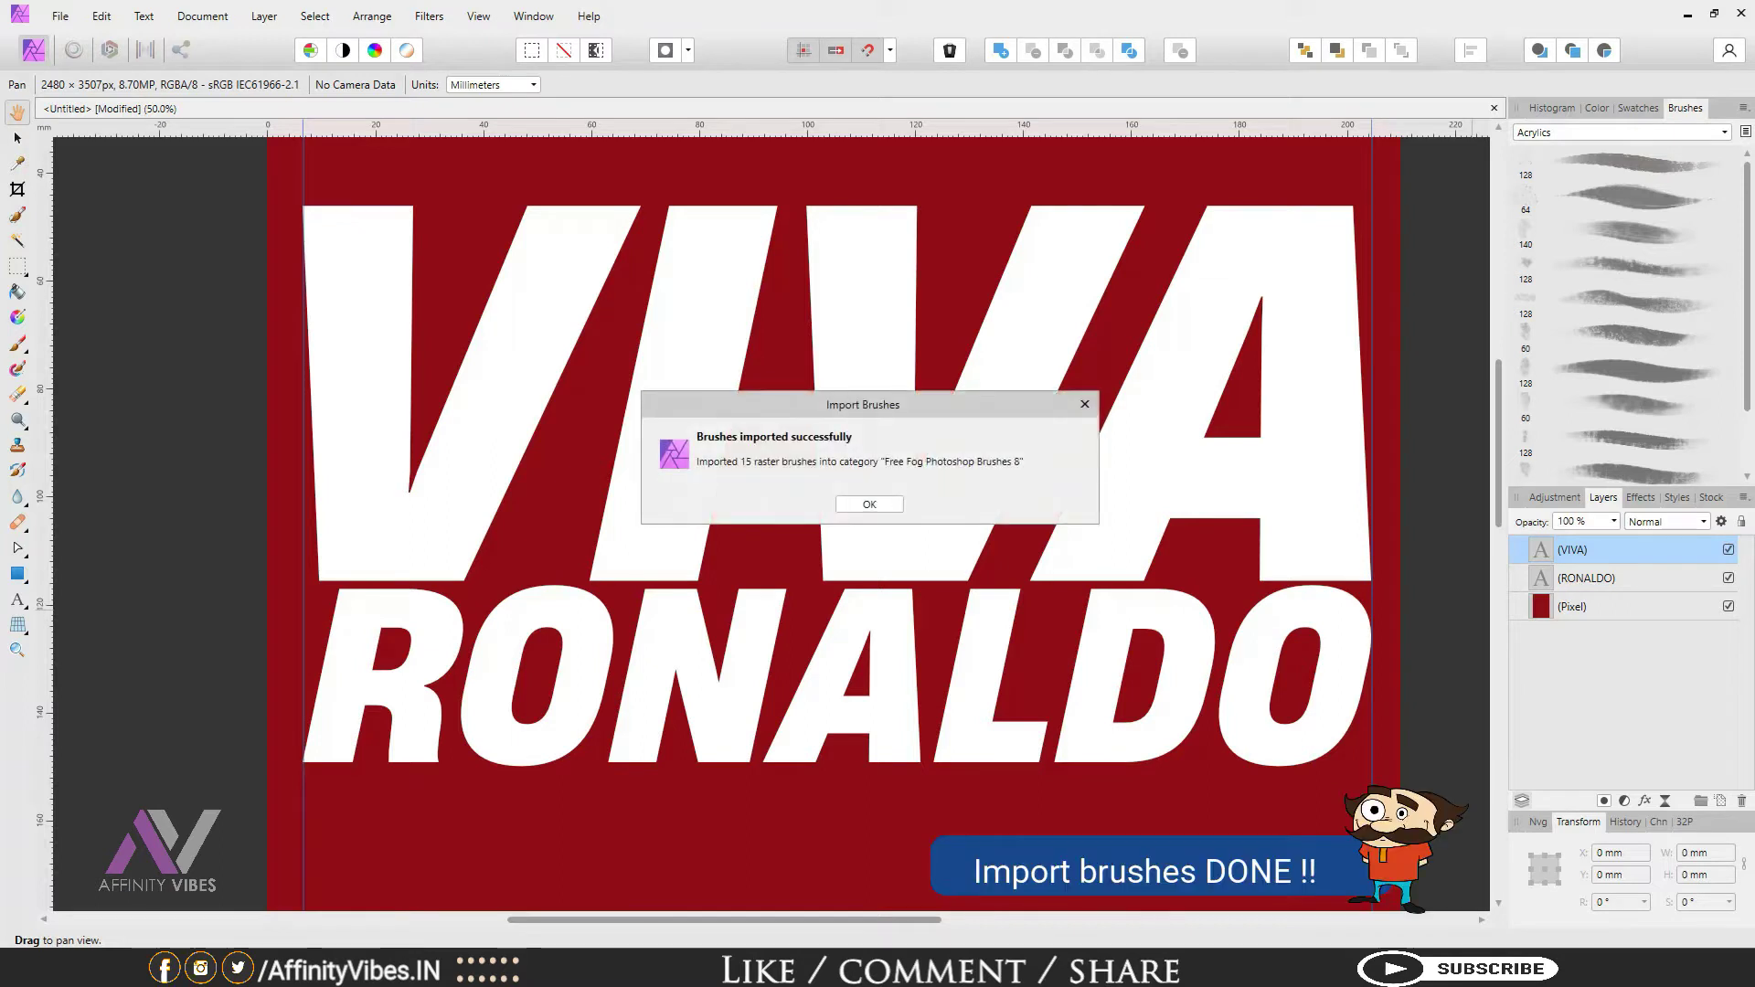
key("Return")
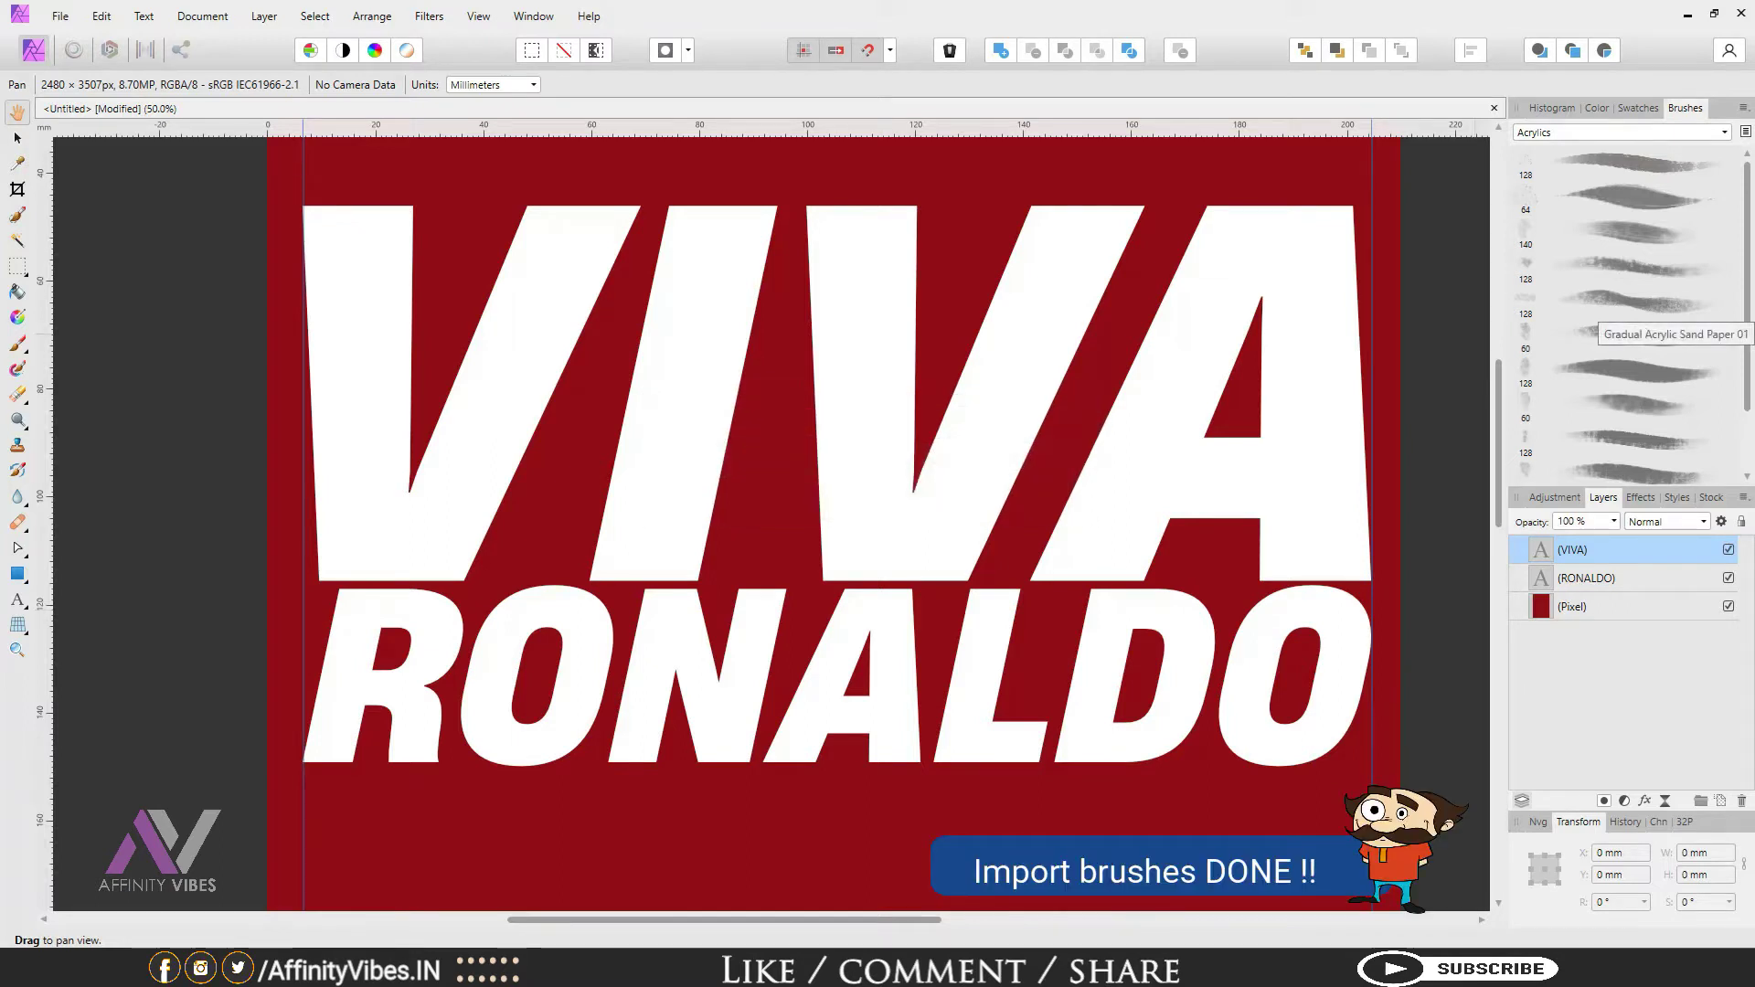
Step: Show the Free Fog Photoshop Brushes 8 set, activate the Paint Brush tool and add a new pixel layer above VIVA
left_click(1620, 133)
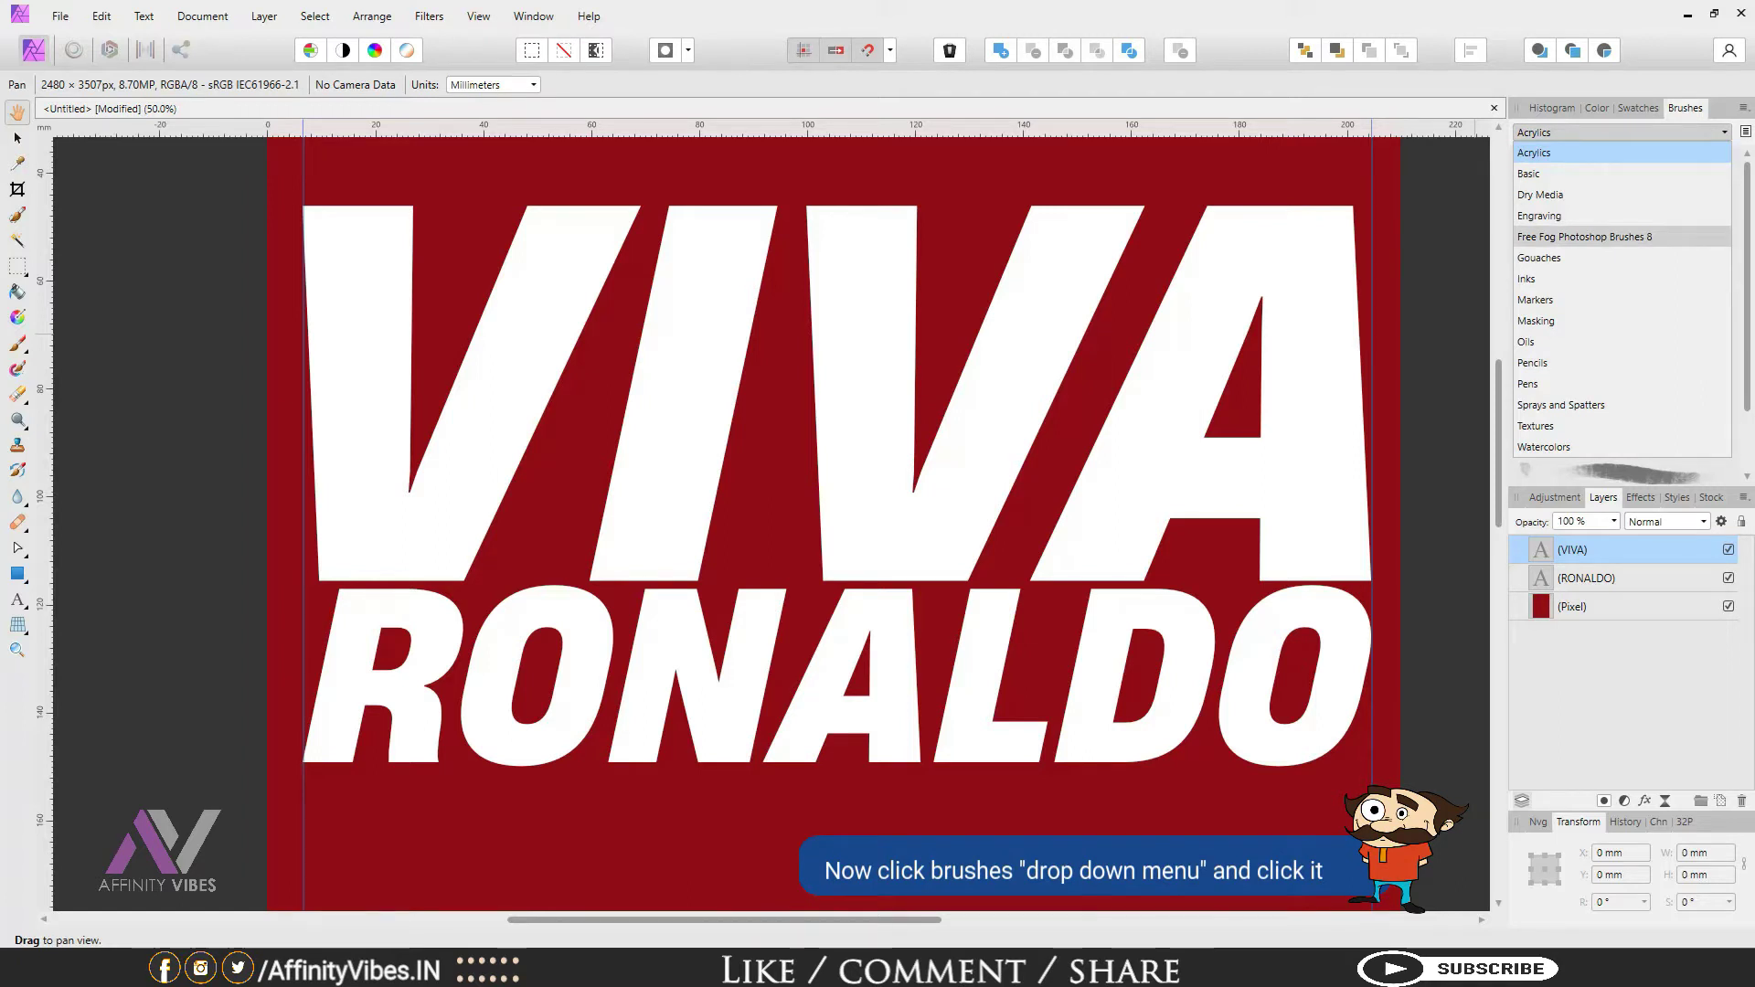
left_click(1584, 236)
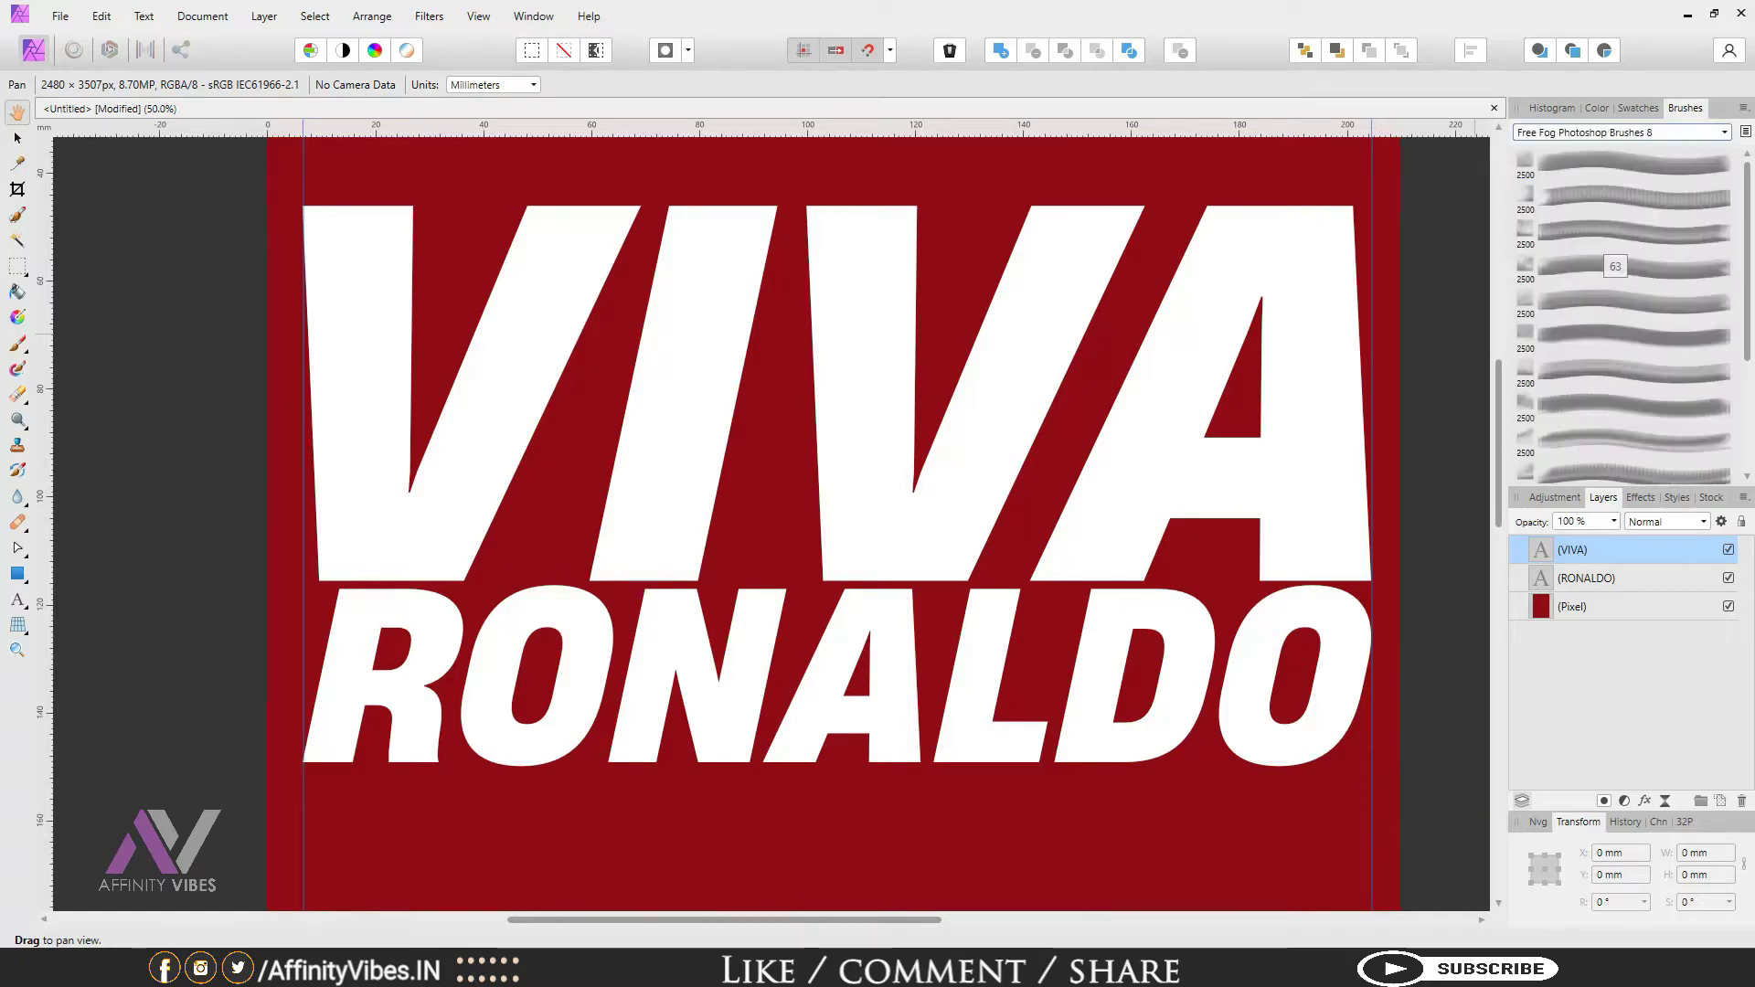
key("b")
left_click(1596, 108)
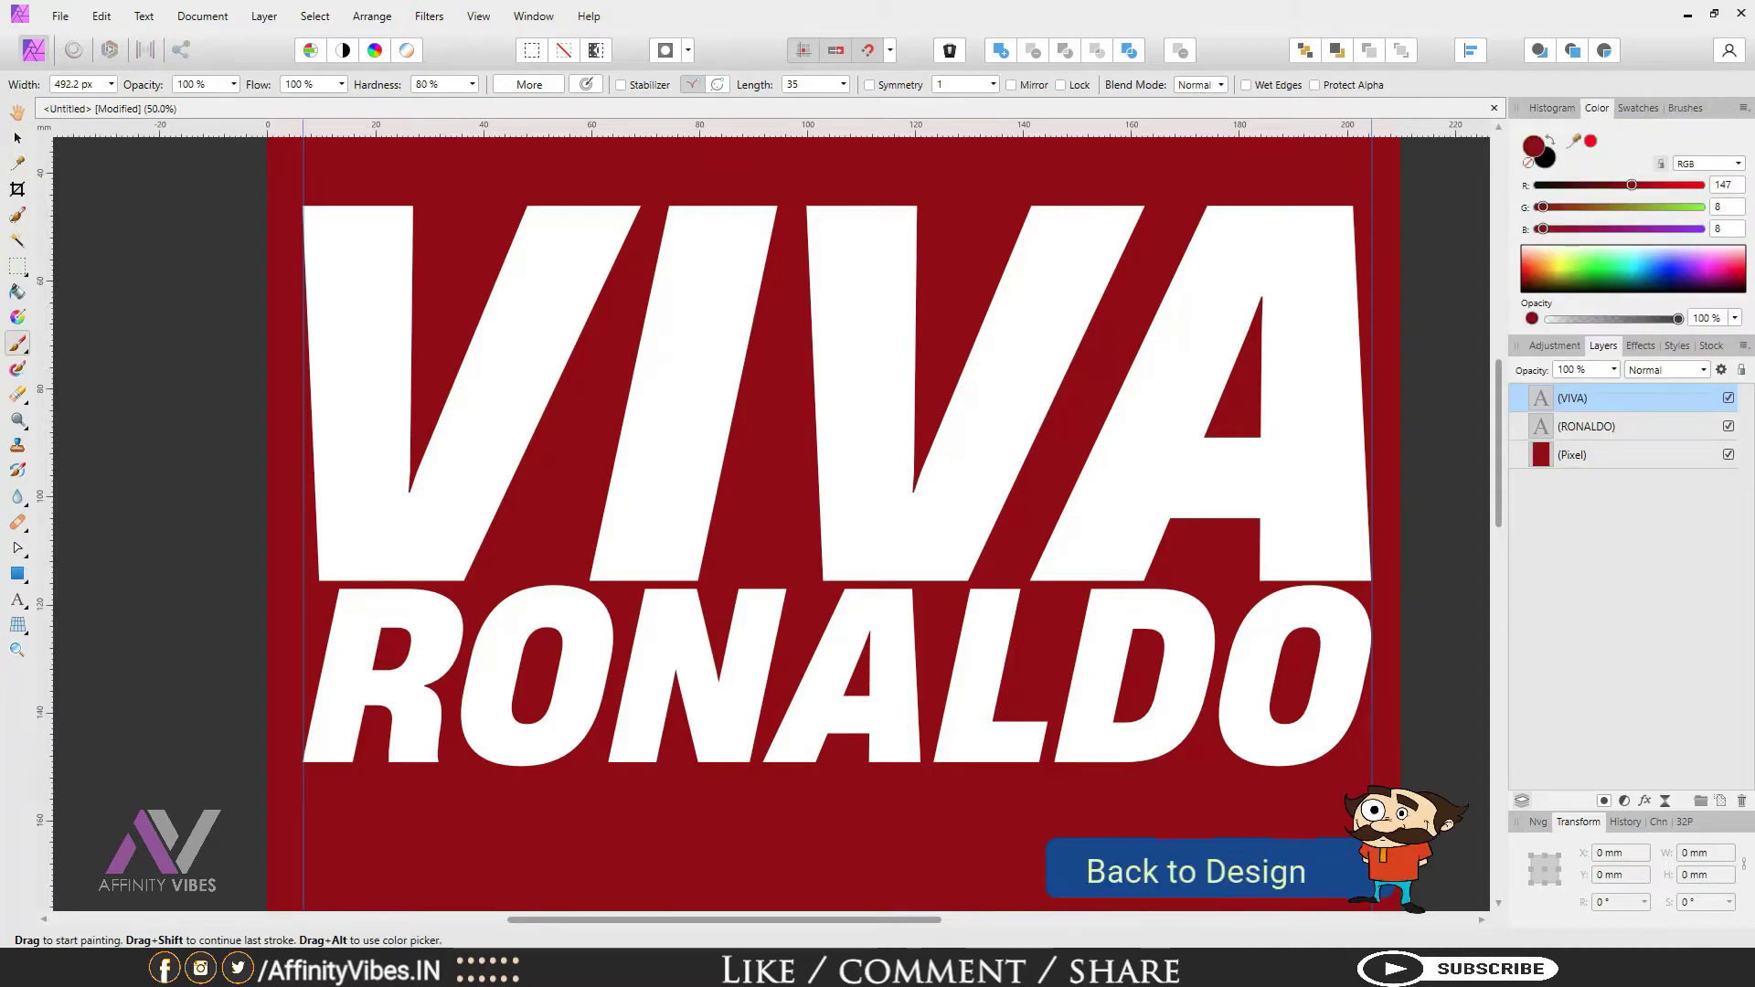
left_click_drag(1586, 426, 1572, 456)
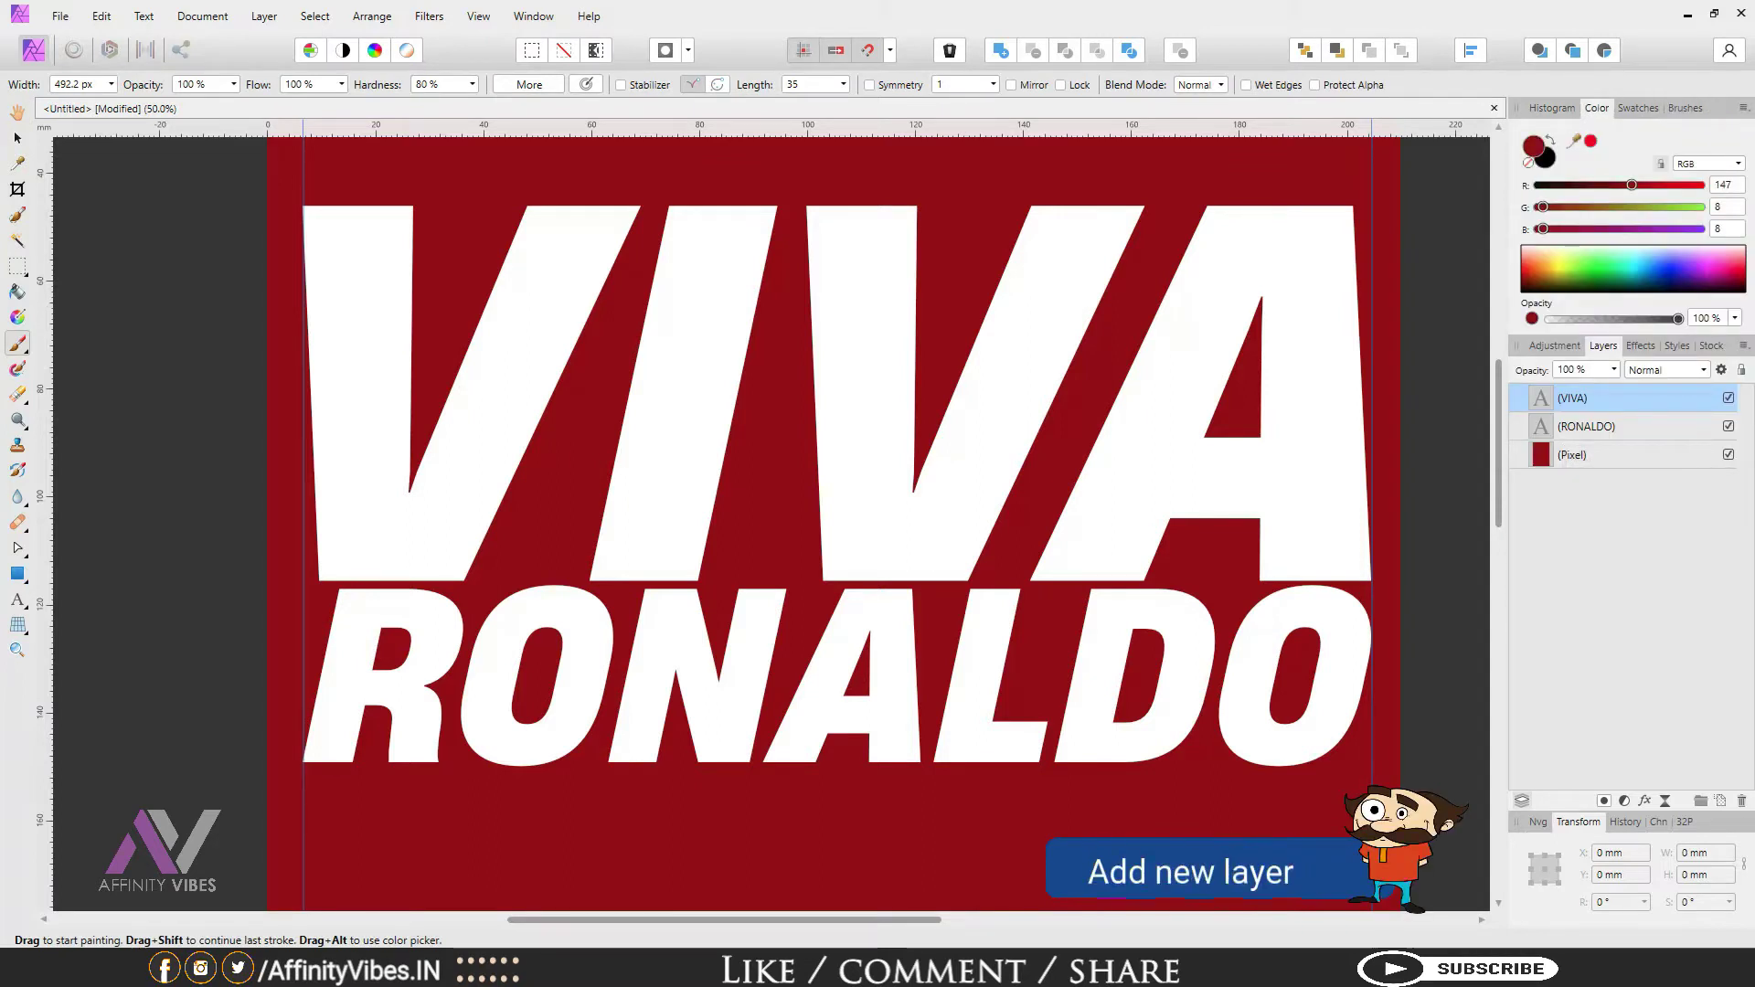
key("ctrl+shift+n")
Step: Try fog stamps in dark red over the letter A of VIVA, enlarging the brush to about 2290 px
left_click(1177, 410)
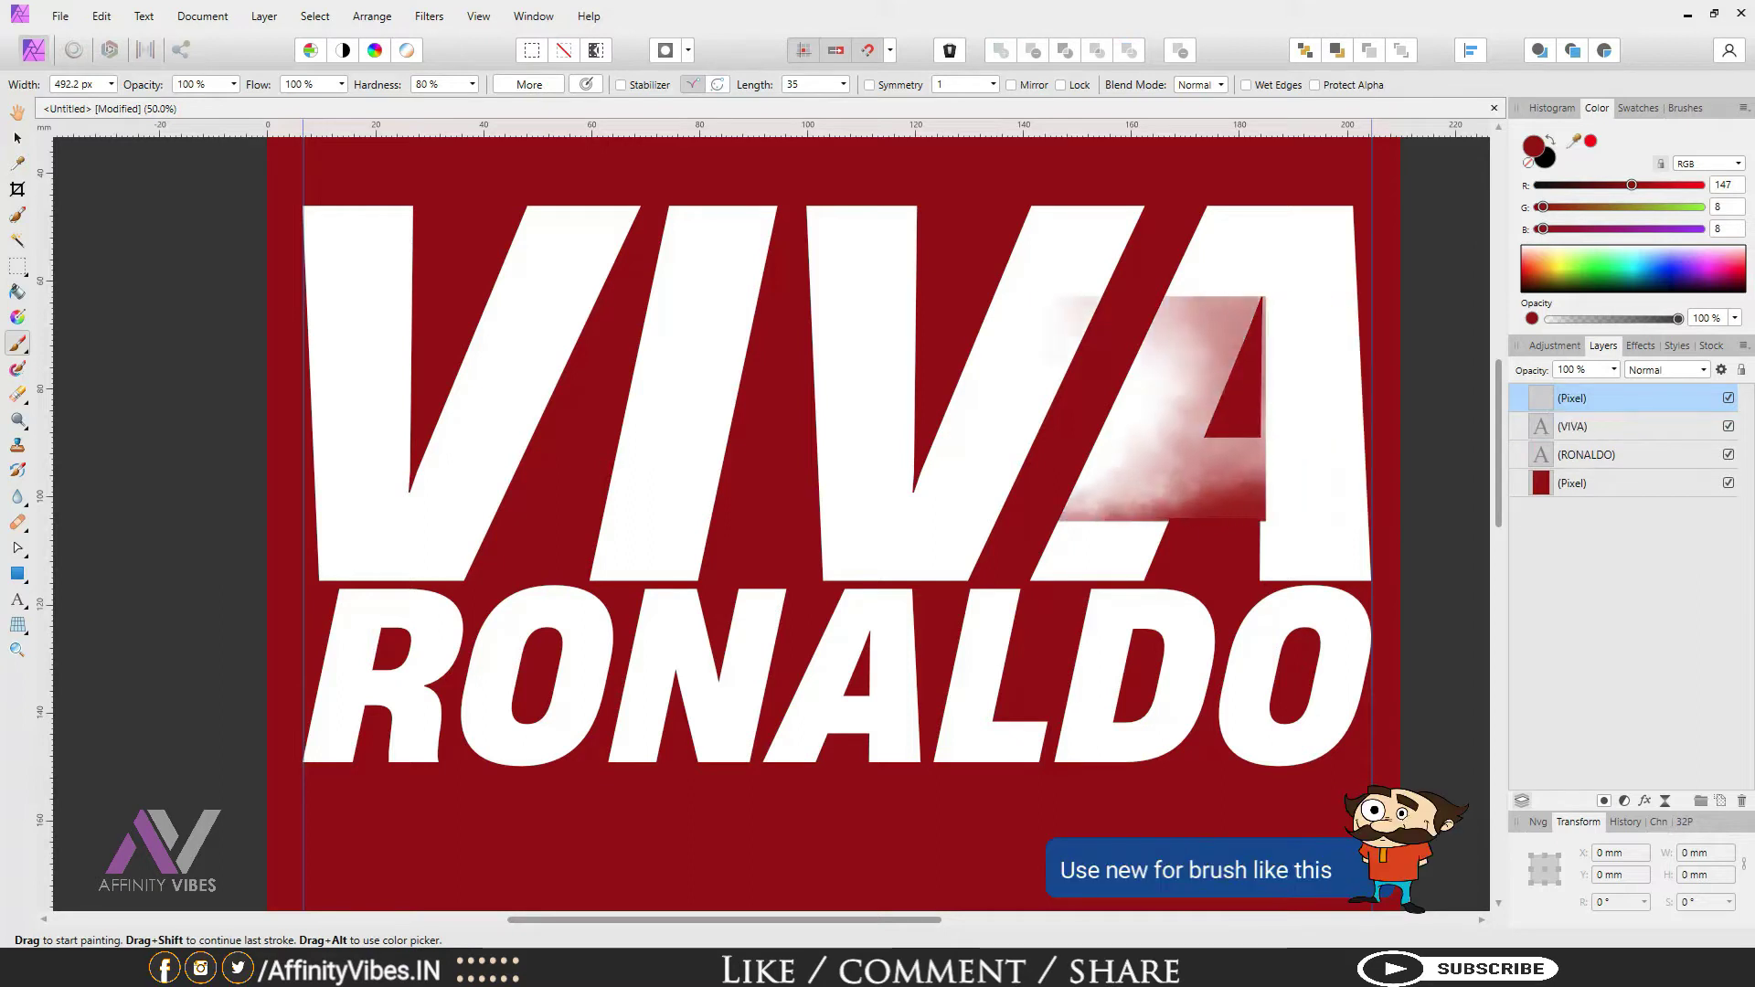
key("ctrl+minus")
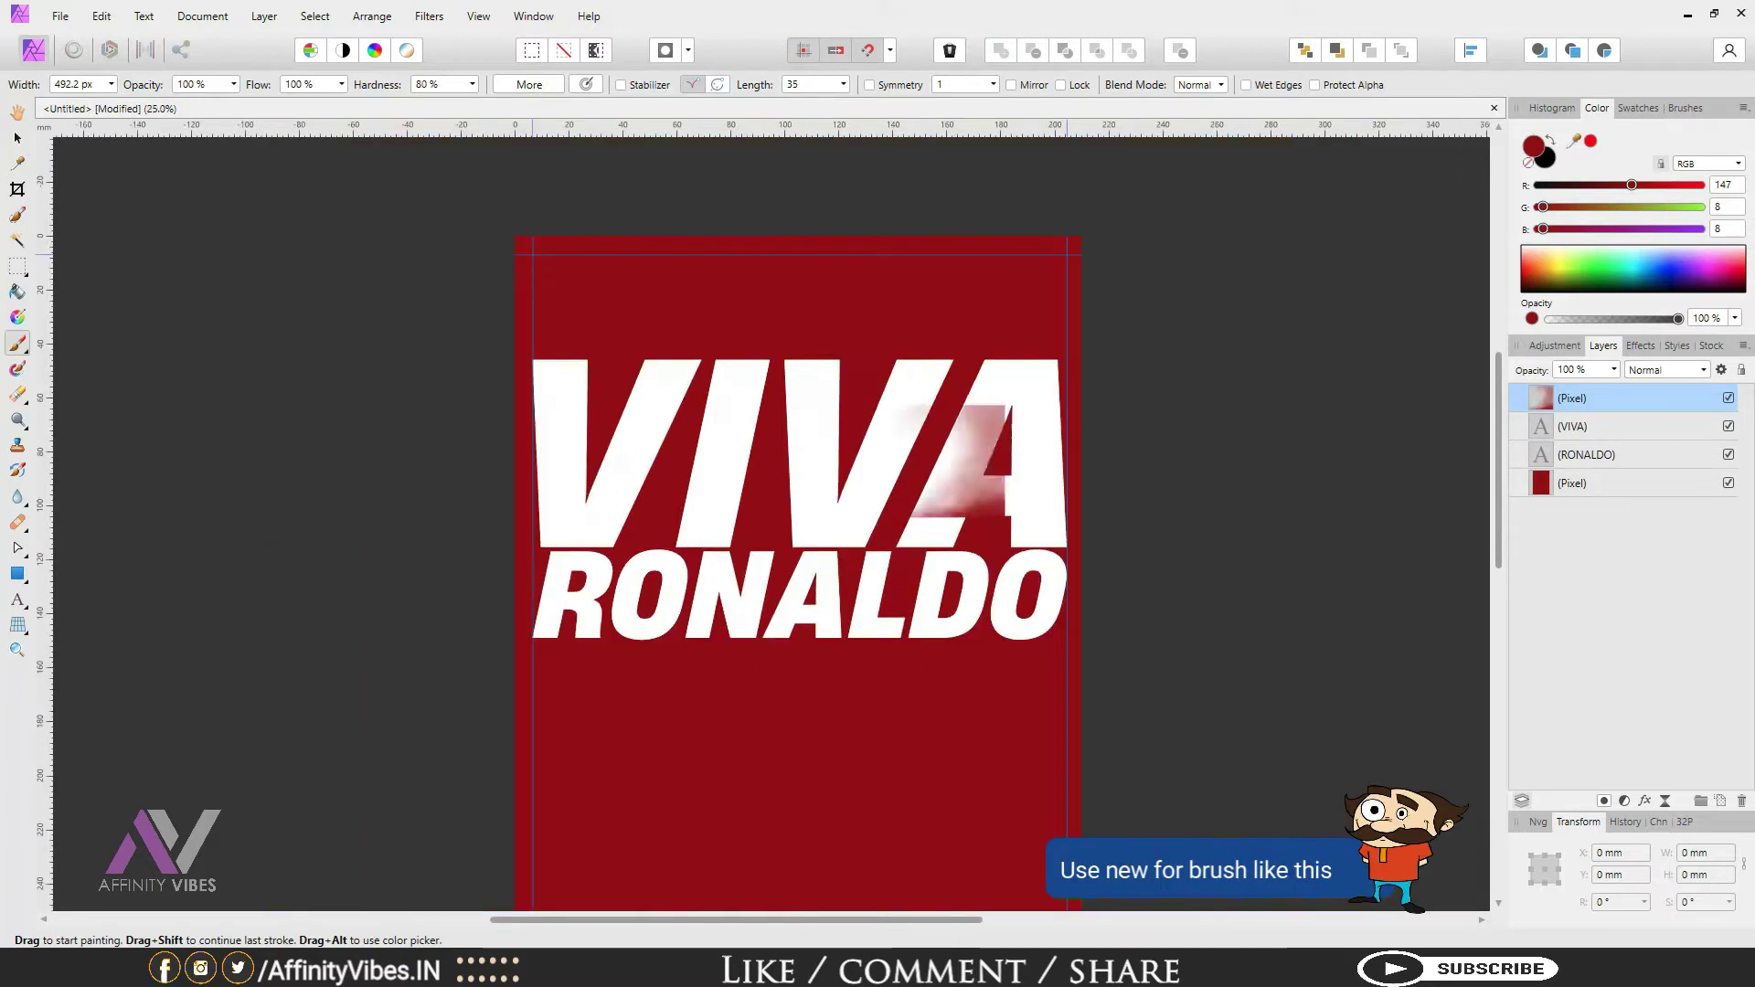
key("]")
key("]")
key("]")
key("]")
key("]")
key("]")
key("]")
key("]")
key("]")
key("]")
key("]")
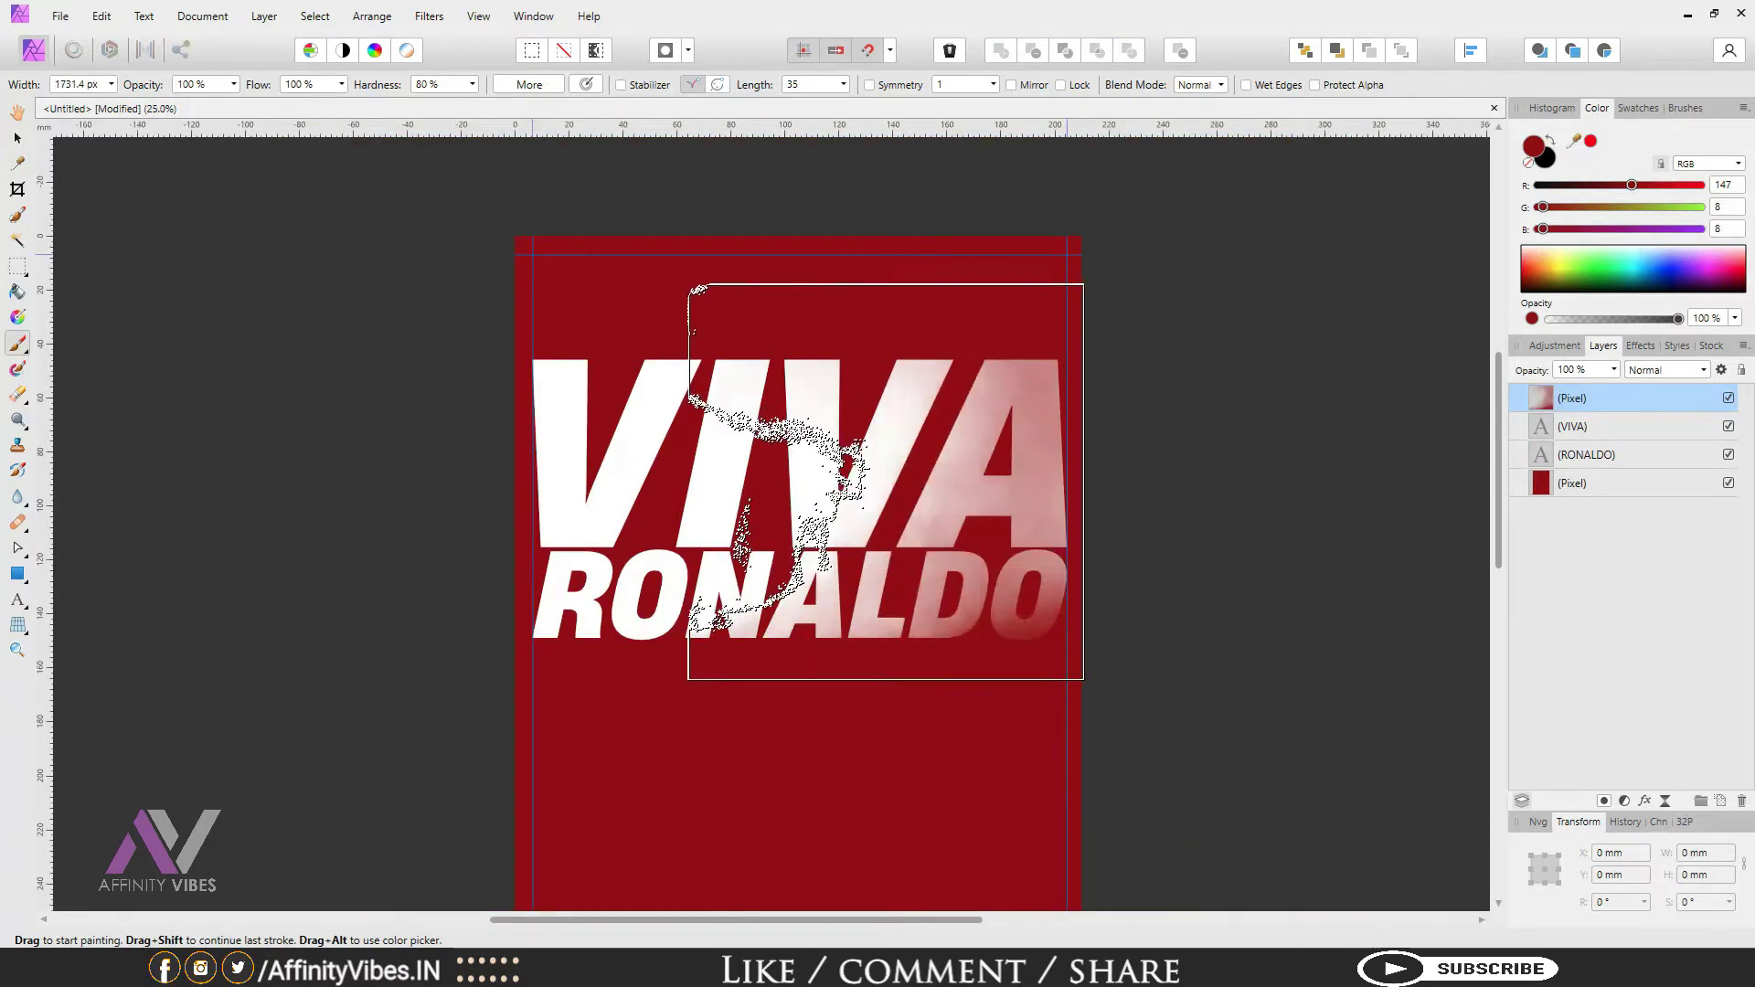
Step: Try the second fog brush over the lettering, enlarged from its default size to about 3306 px
left_click(1685, 108)
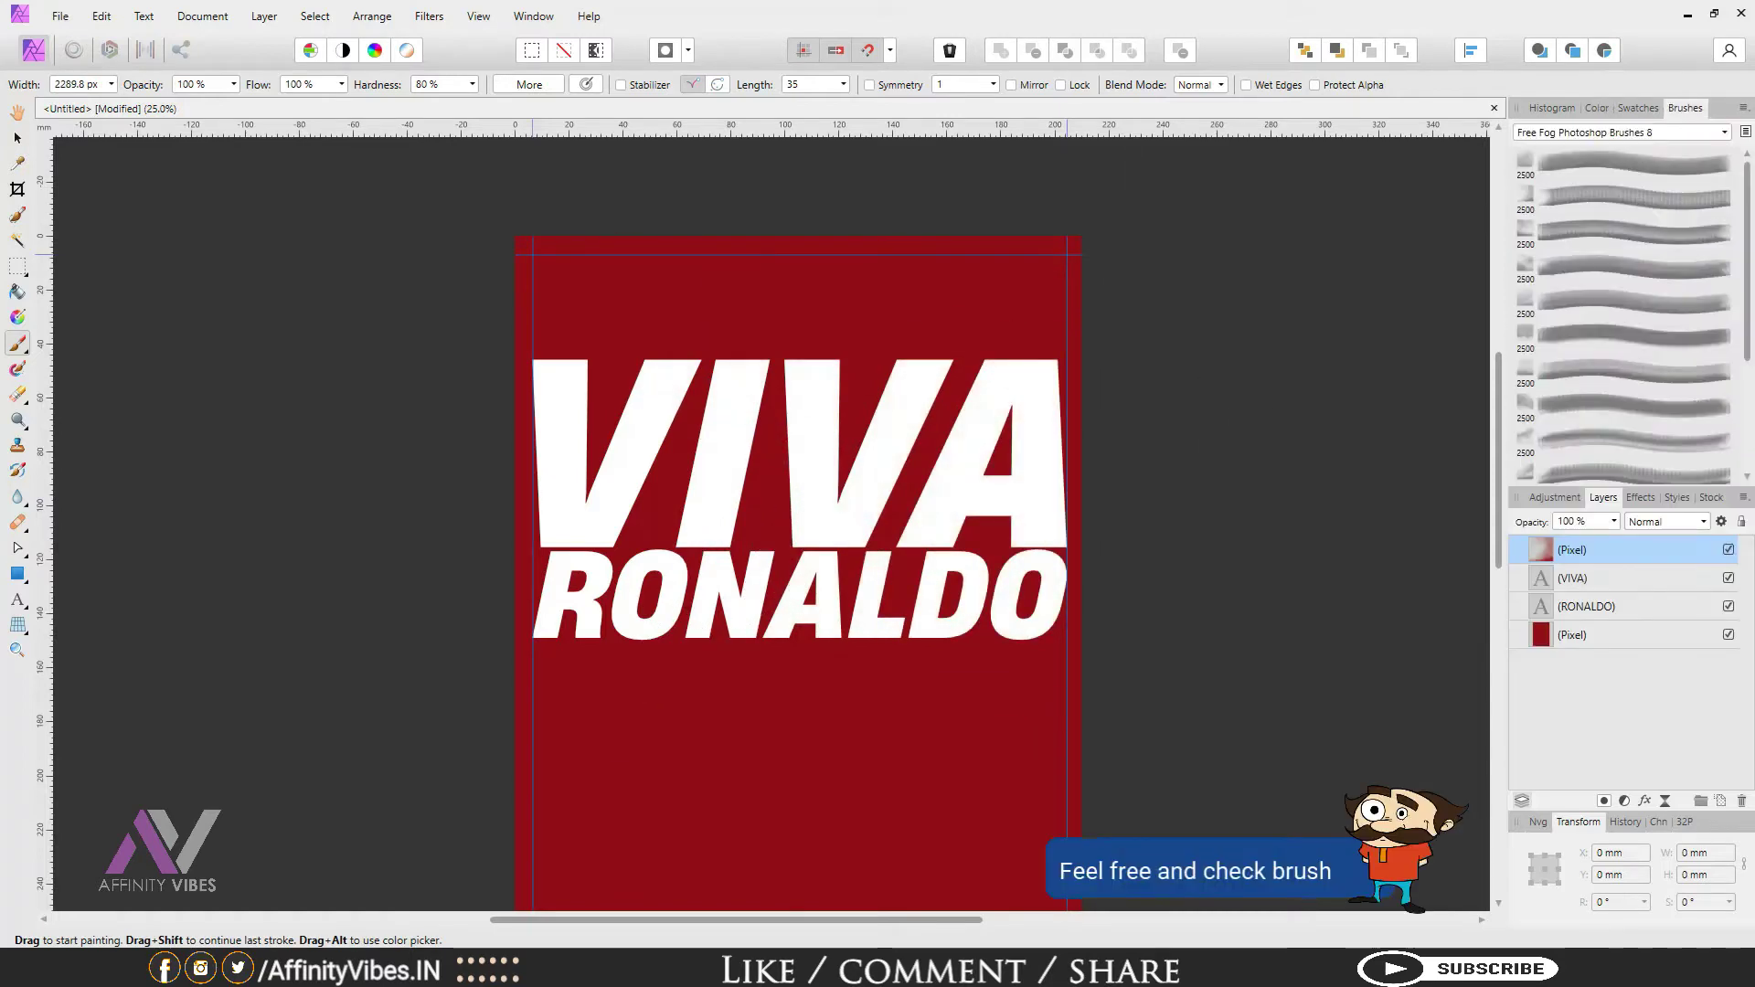
left_click(1632, 197)
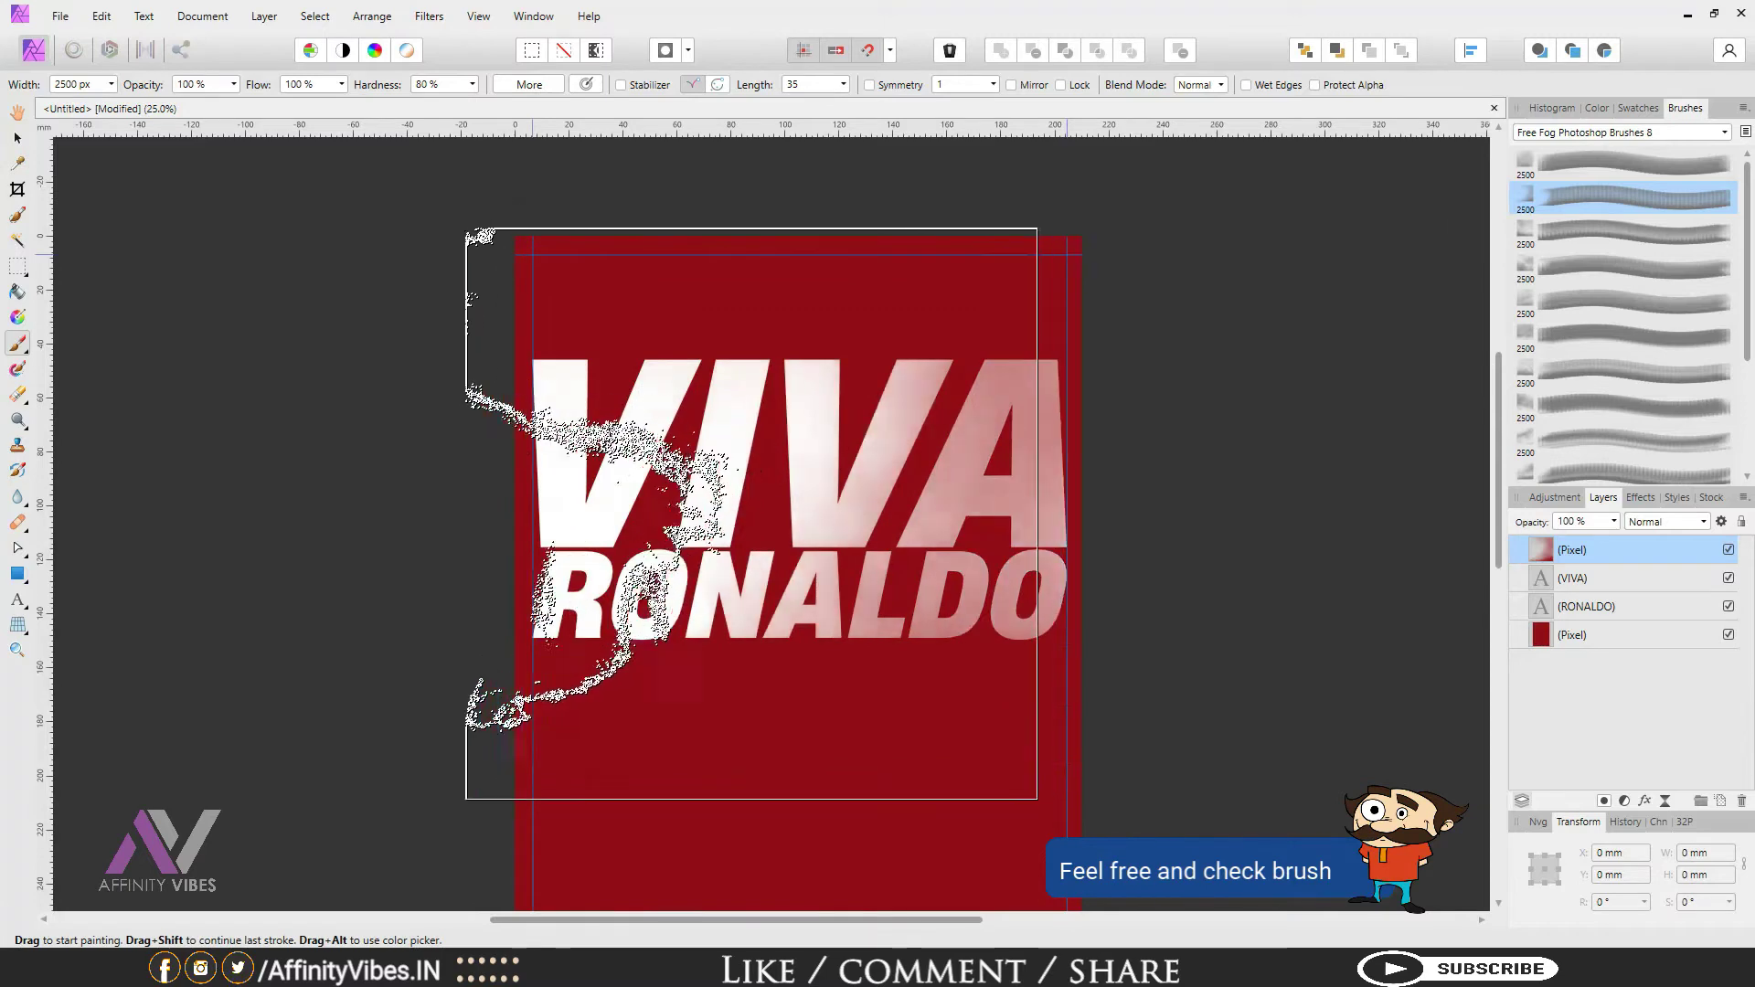
key("bracketright")
key("bracketright")
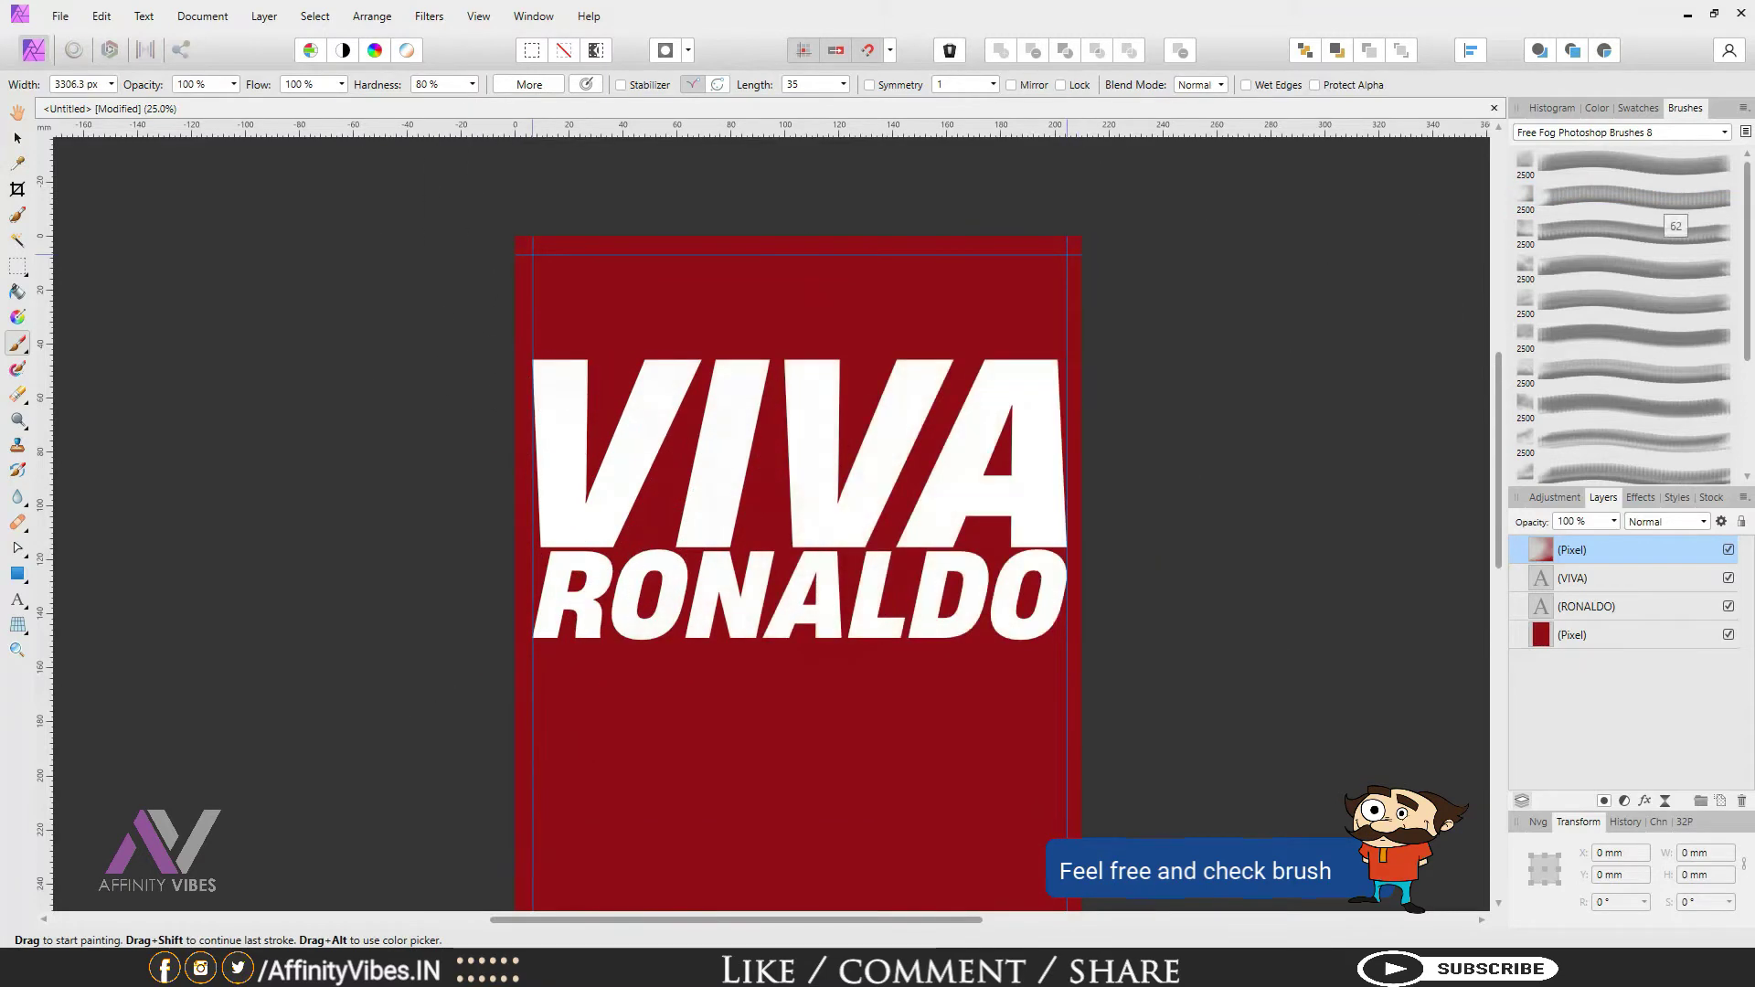
Step: Paint dark red fog across the VIVA lettering with the third fog brush at 2500 px
left_click(1661, 229)
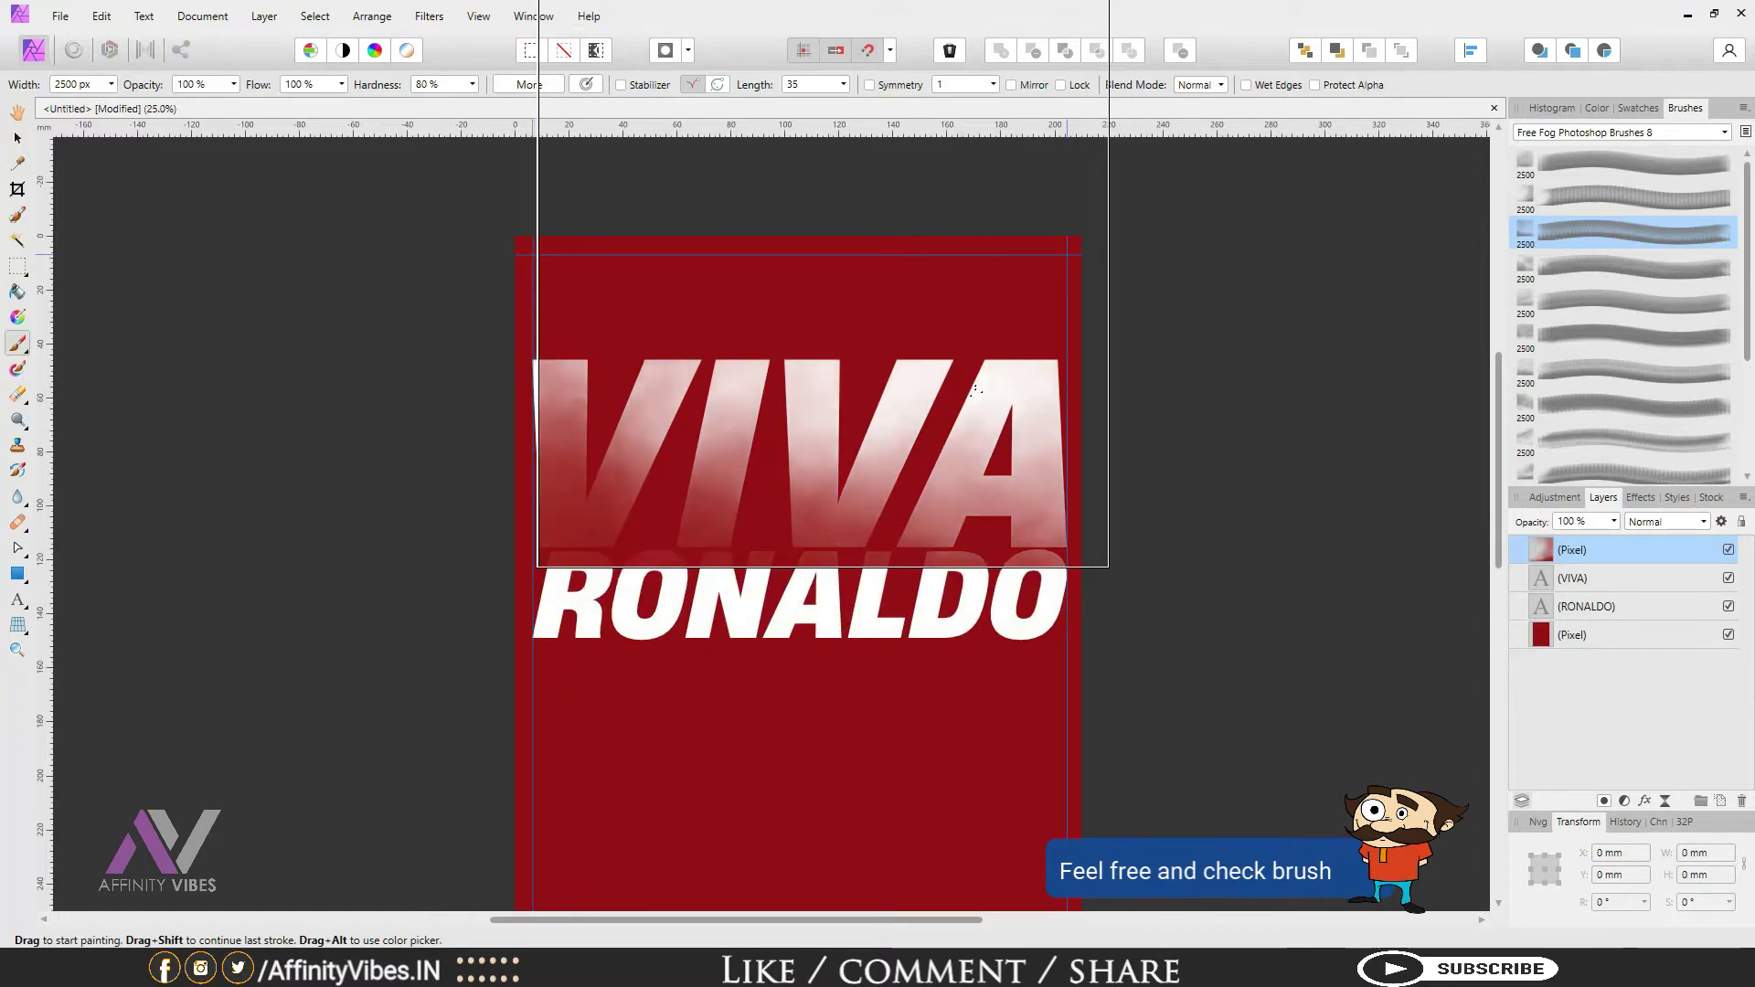
left_click_drag(927, 384, 931, 679)
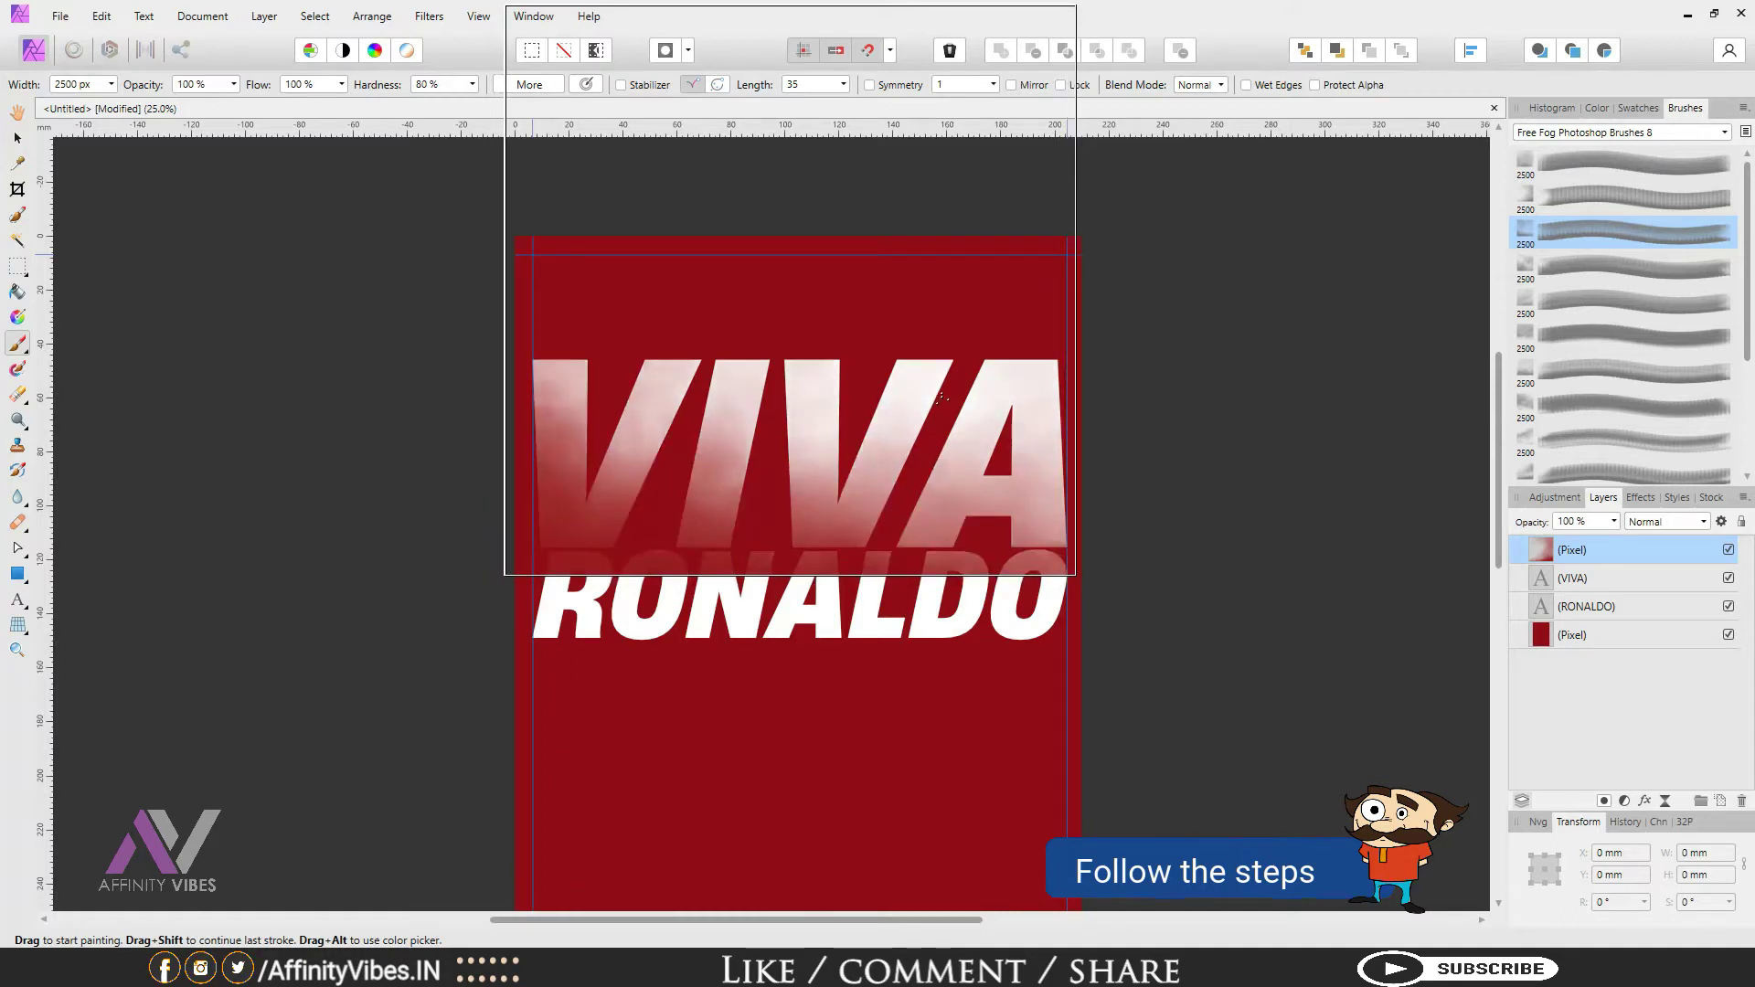
left_click(790, 291)
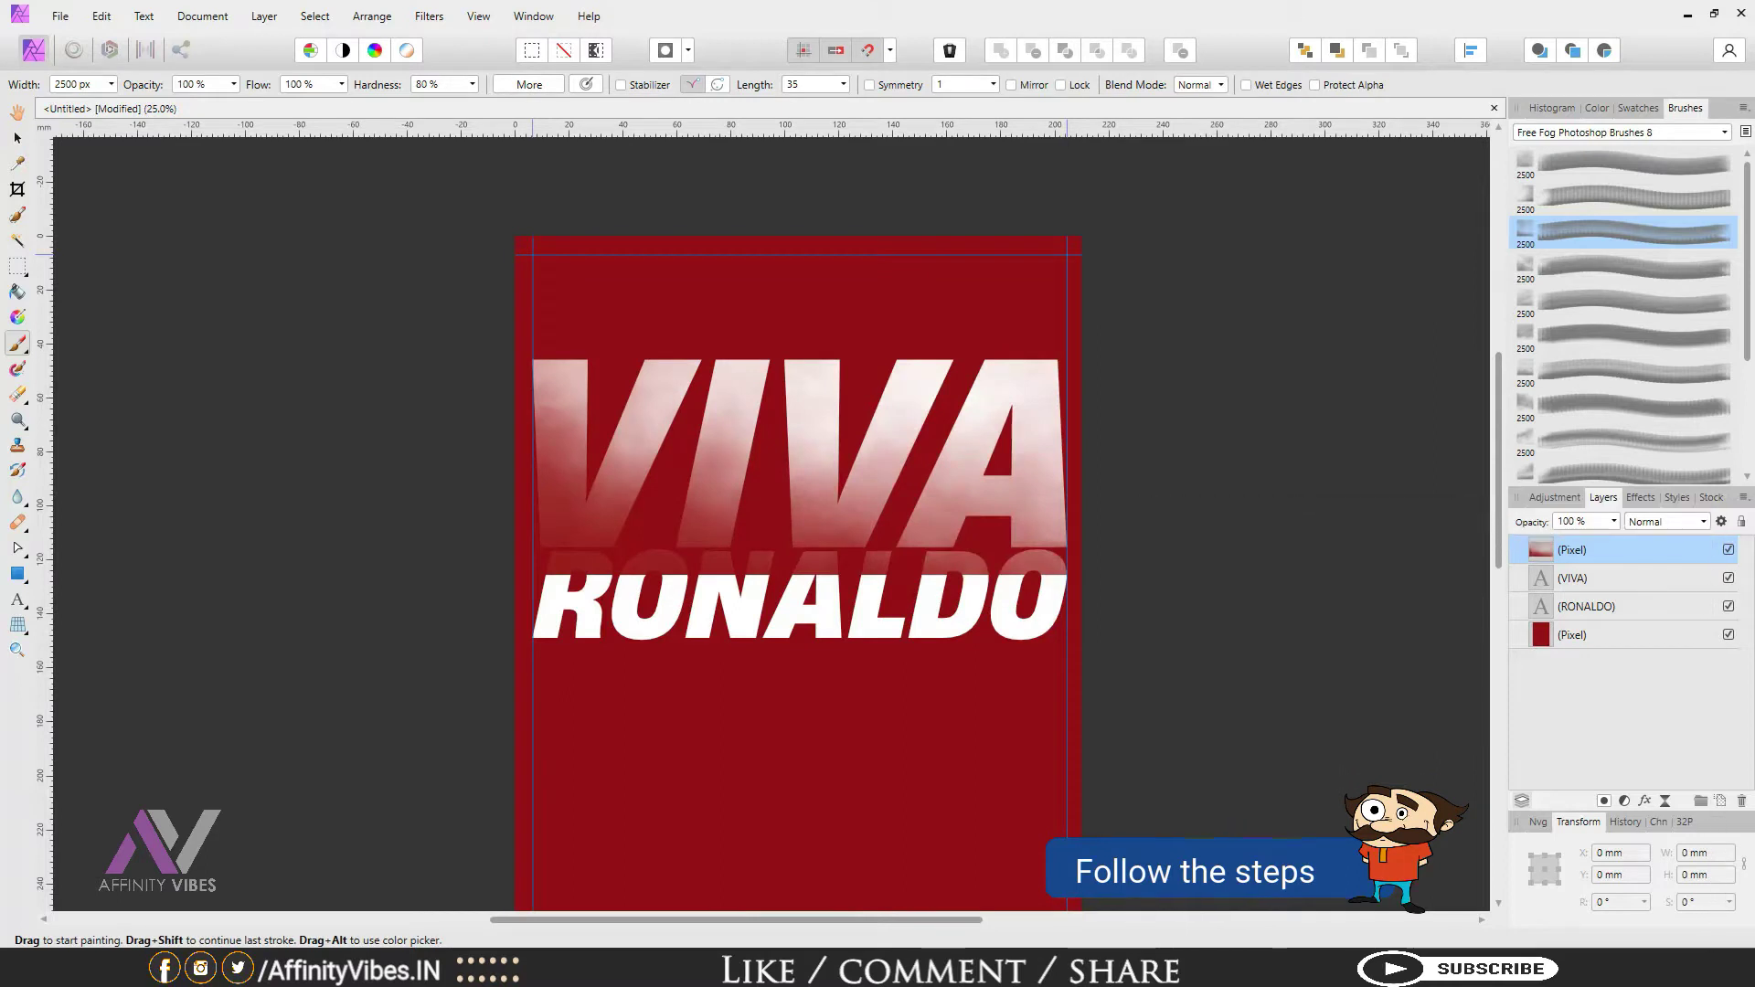
Step: Clip the fog layer inside the VIVA text layer and add a new pixel layer above RONALDO
left_click_drag(1572, 550, 1572, 577)
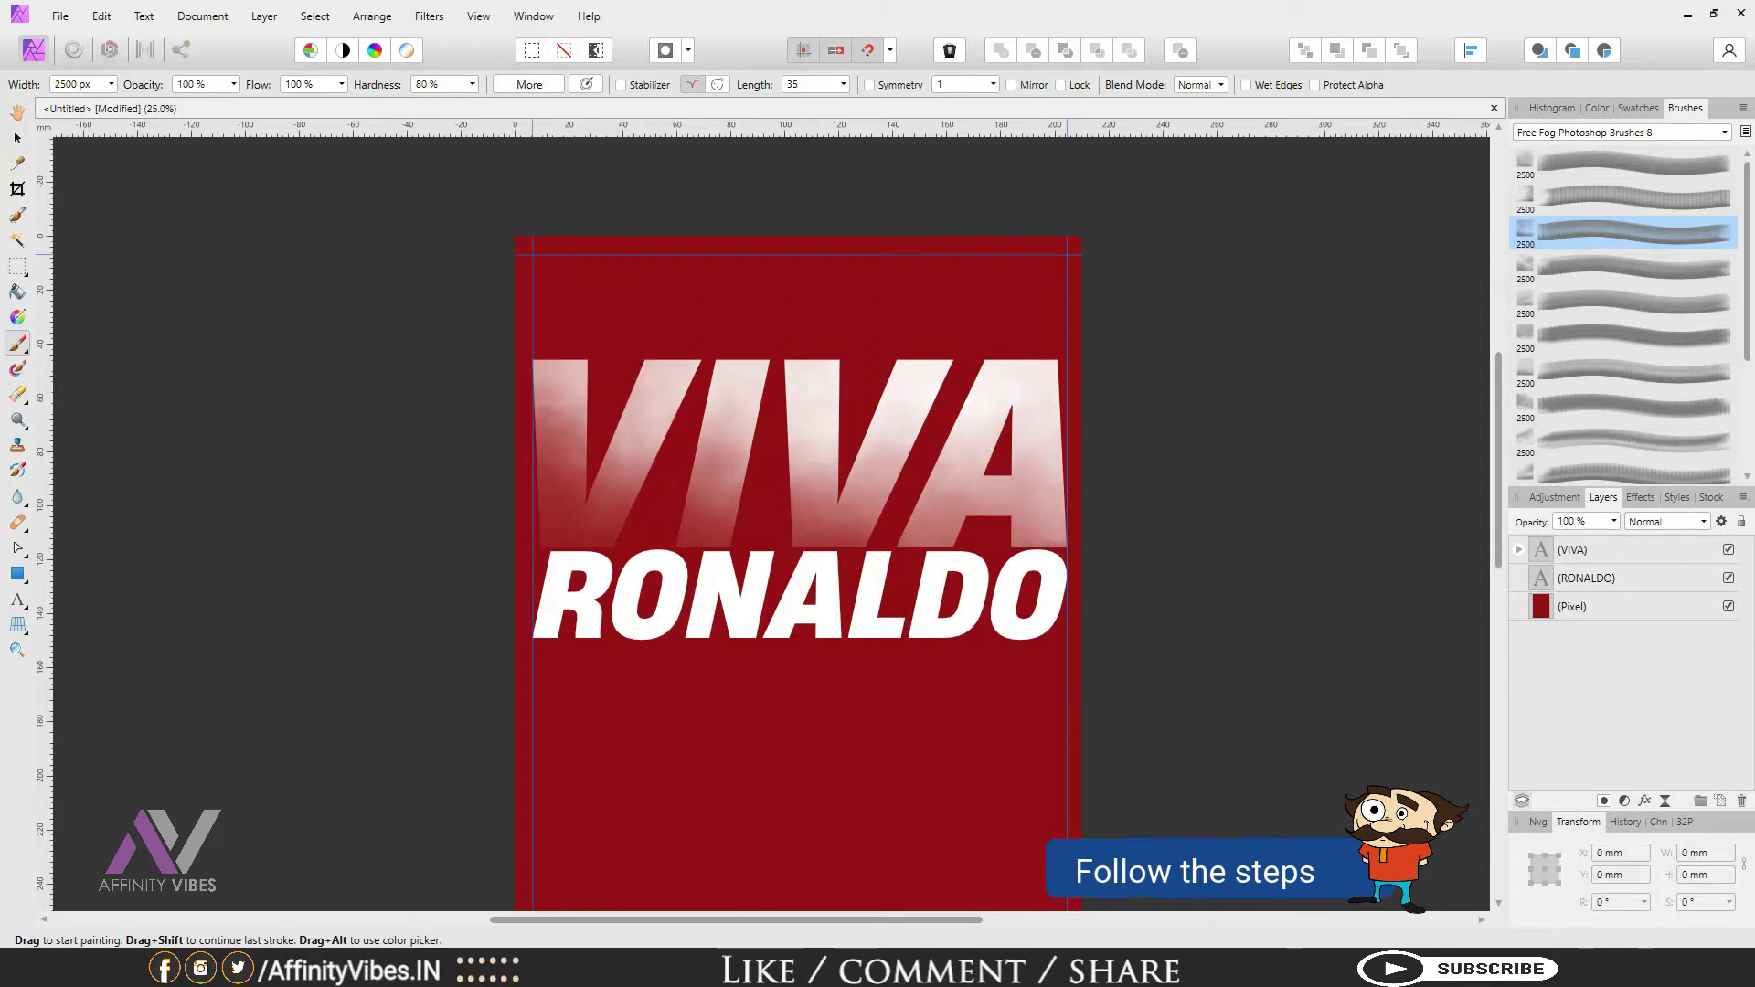
left_click(1555, 580)
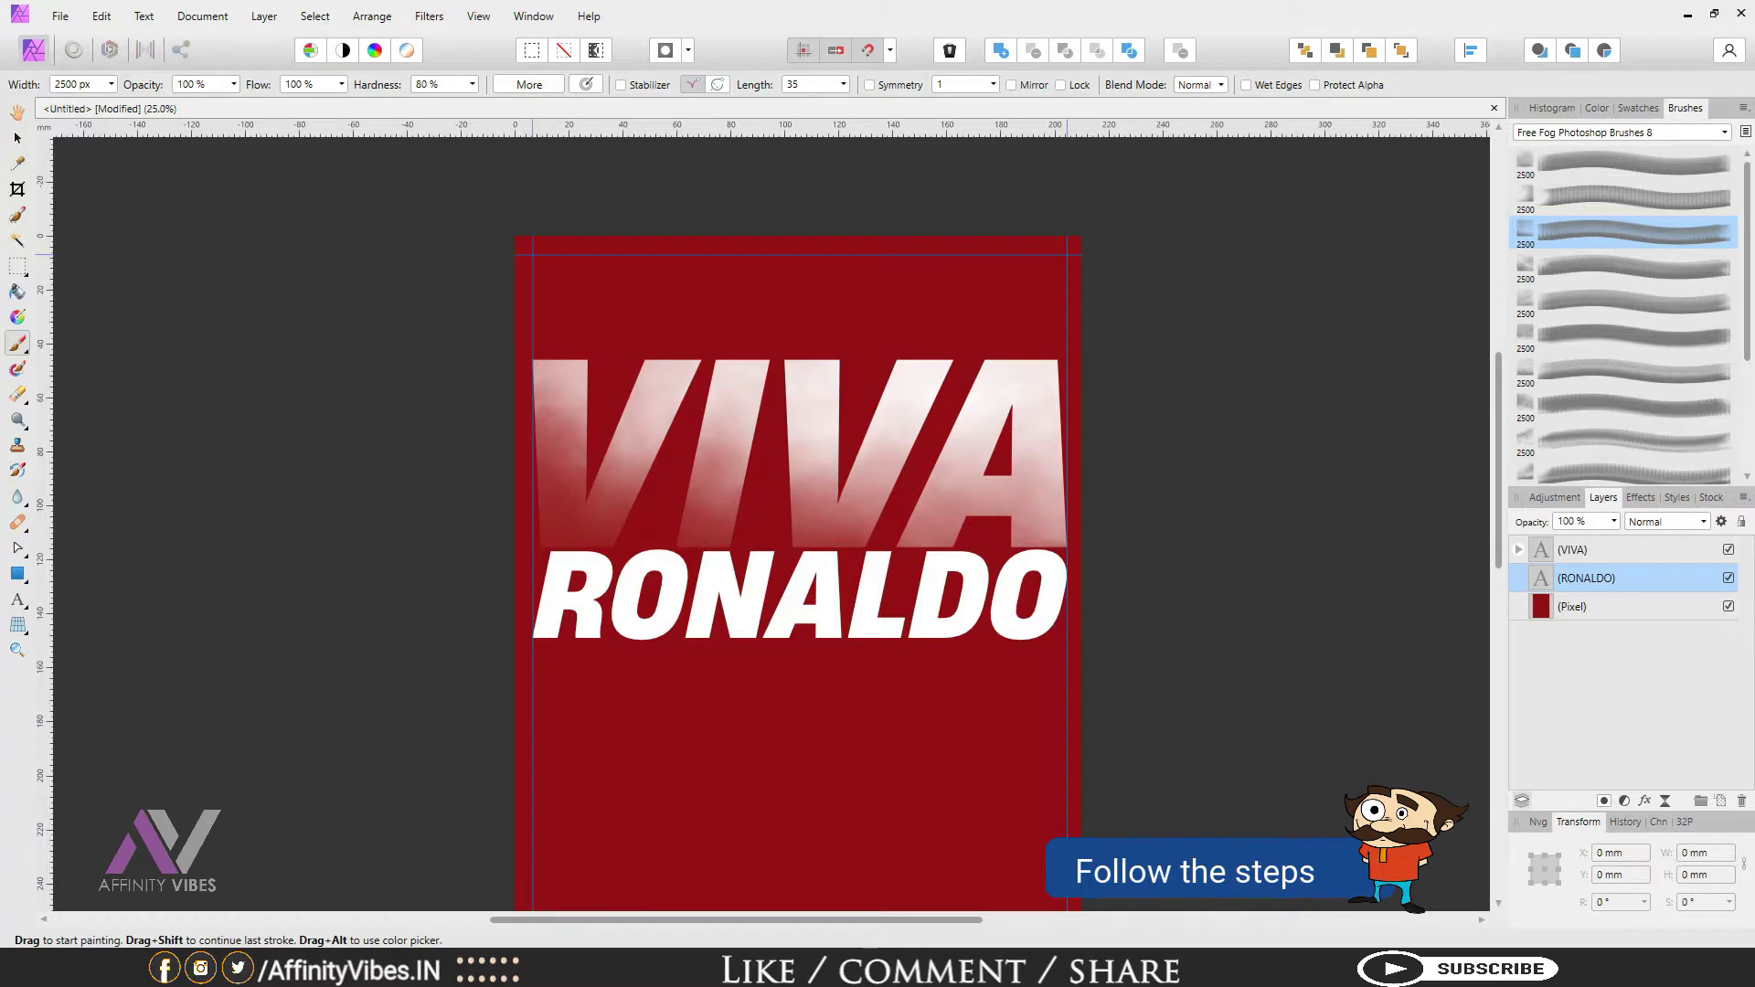
key("ctrl+shift+n")
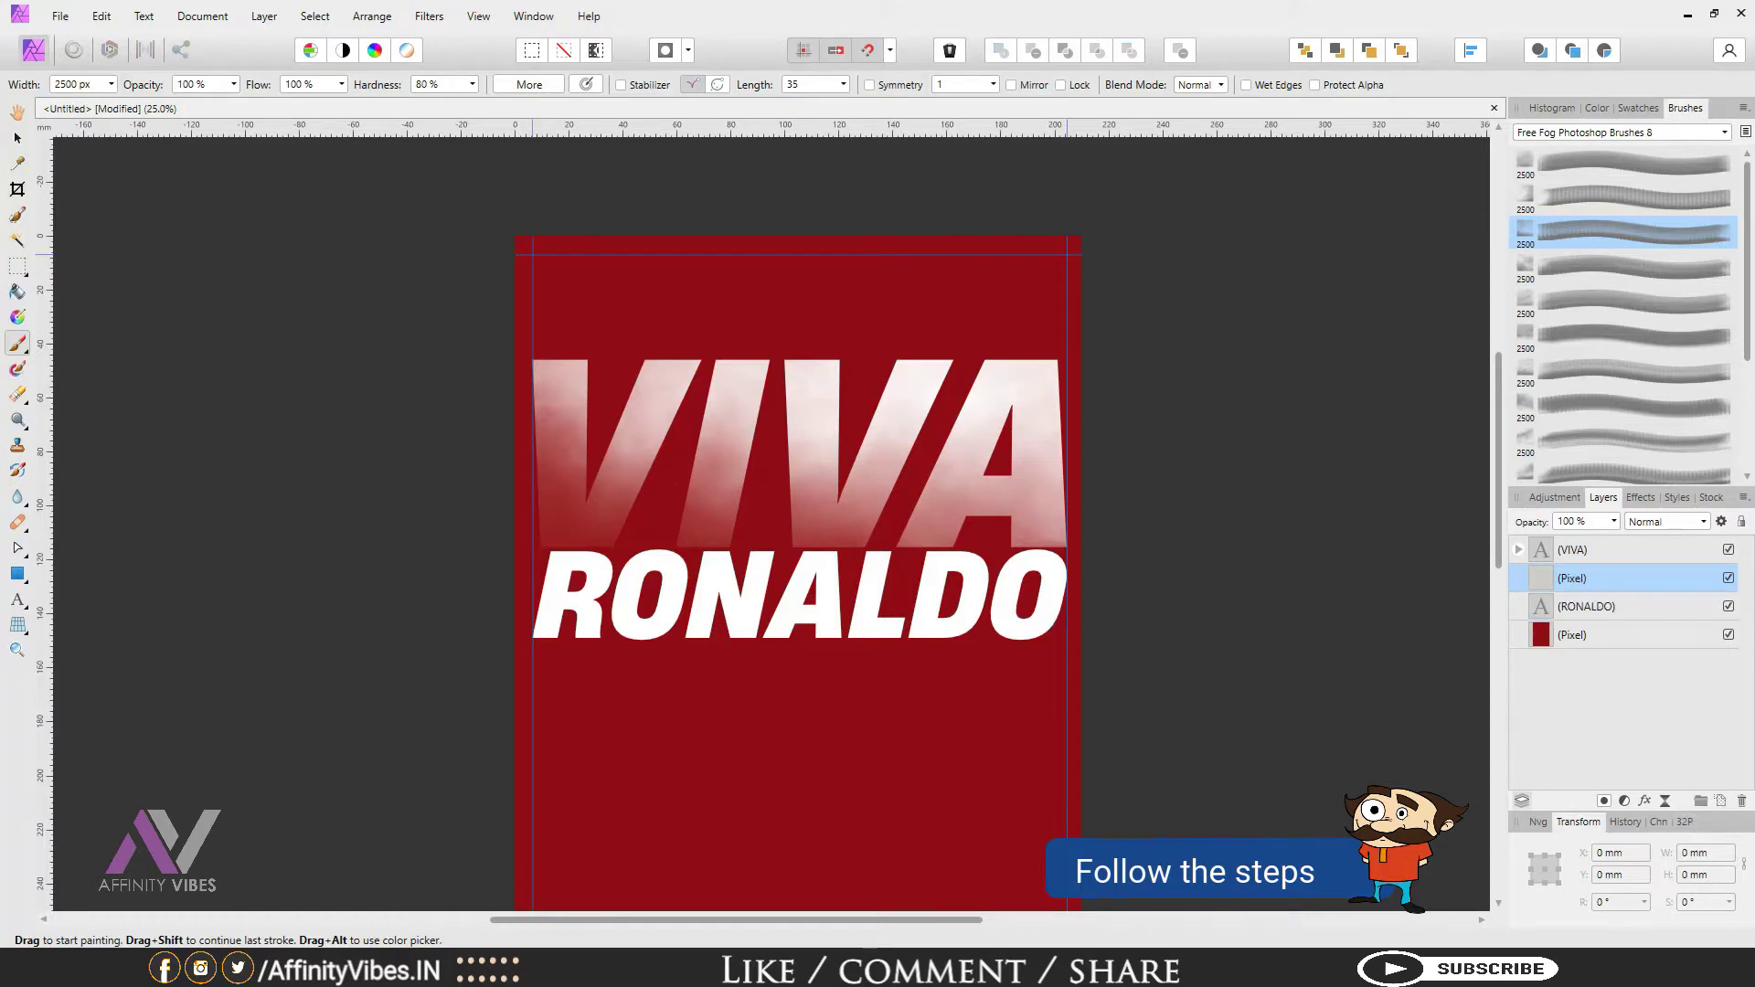
Step: Try the fourth and eighth fog brushes at 2500 px over RONALDO, undoing each stamp
left_click(1592, 274)
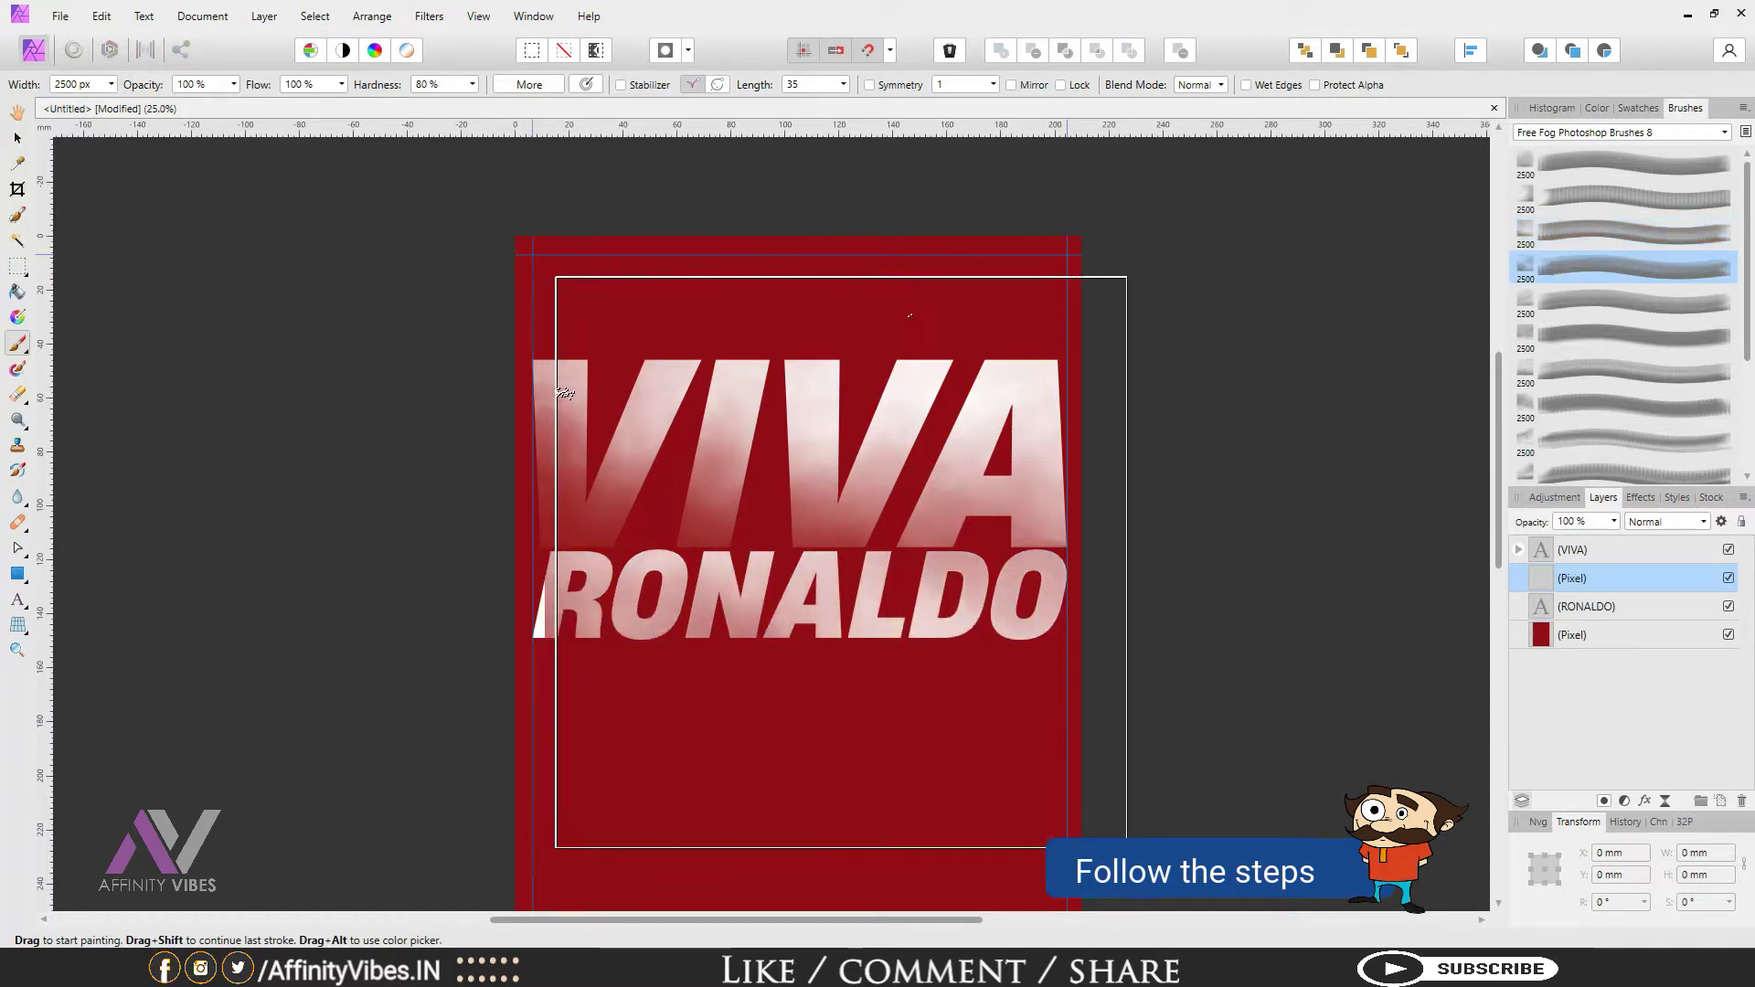
left_click(862, 559)
key("ctrl+z")
left_click(1635, 405)
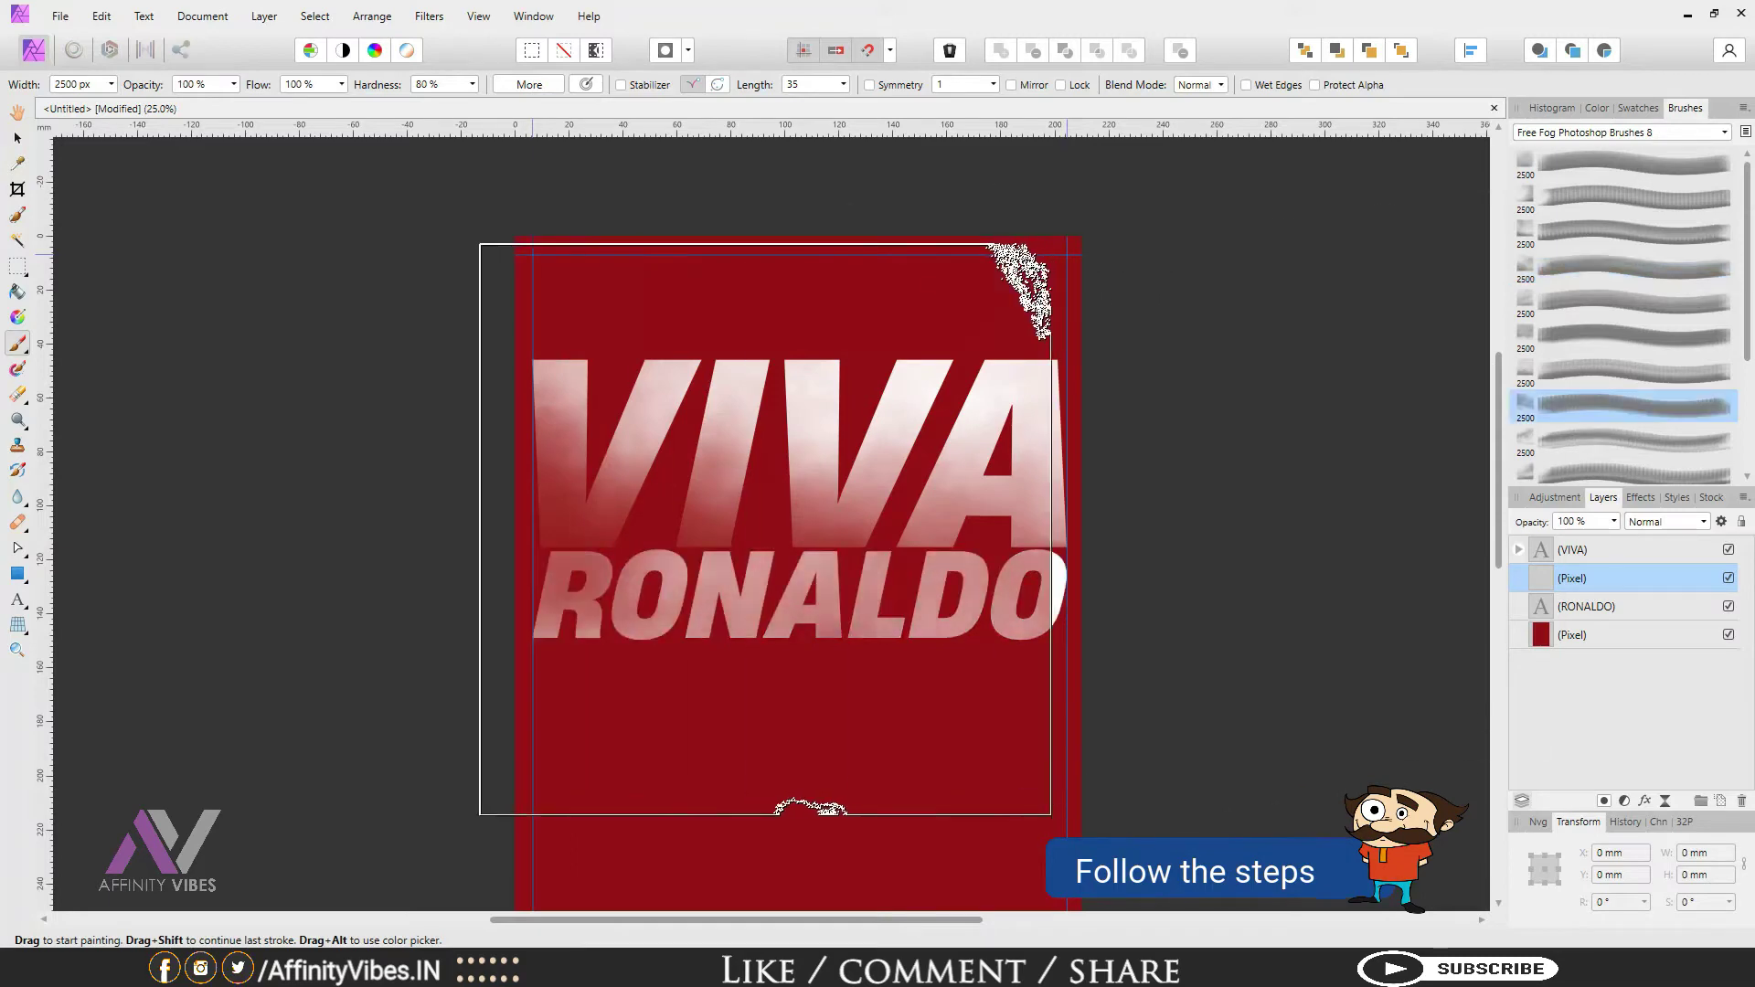
left_click(817, 534)
key("ctrl+z")
Step: Try the ninth fog brush over RONALDO, reduce it to about 943 px and undo the stamp
left_click(1635, 439)
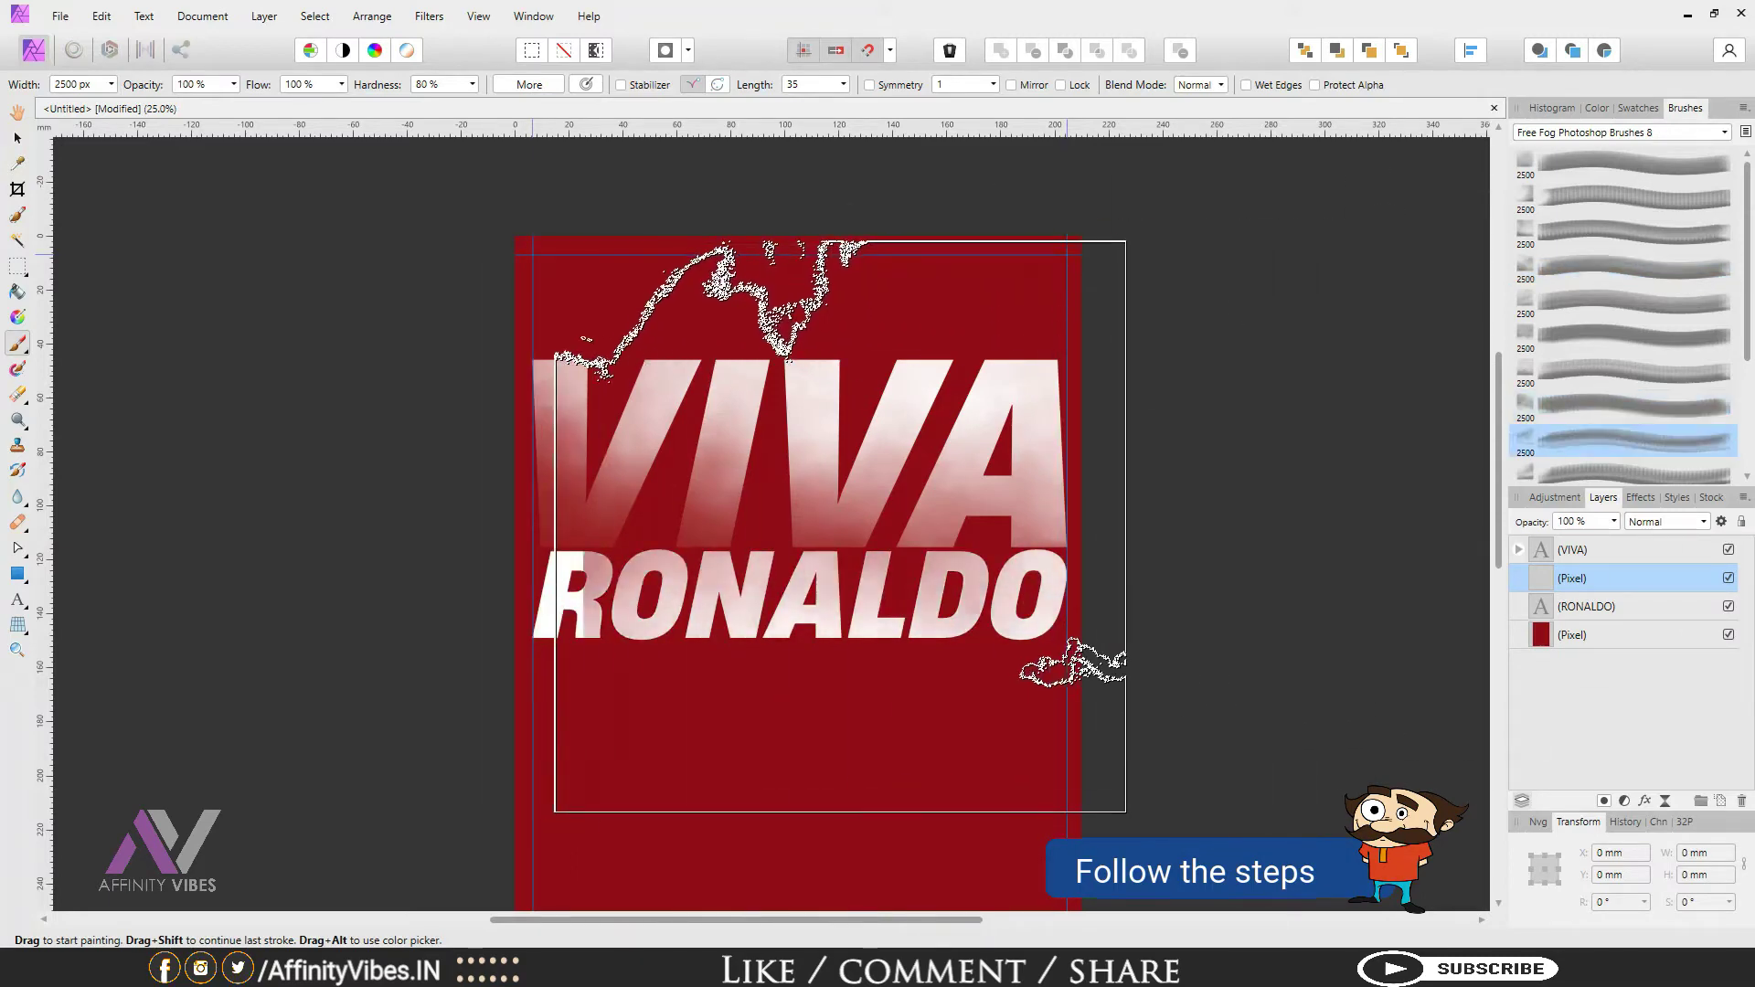
left_click(808, 555)
key("bracketleft")
key("bracketleft")
key("bracketleft")
key("bracketleft")
key("bracketleft")
key("bracketleft")
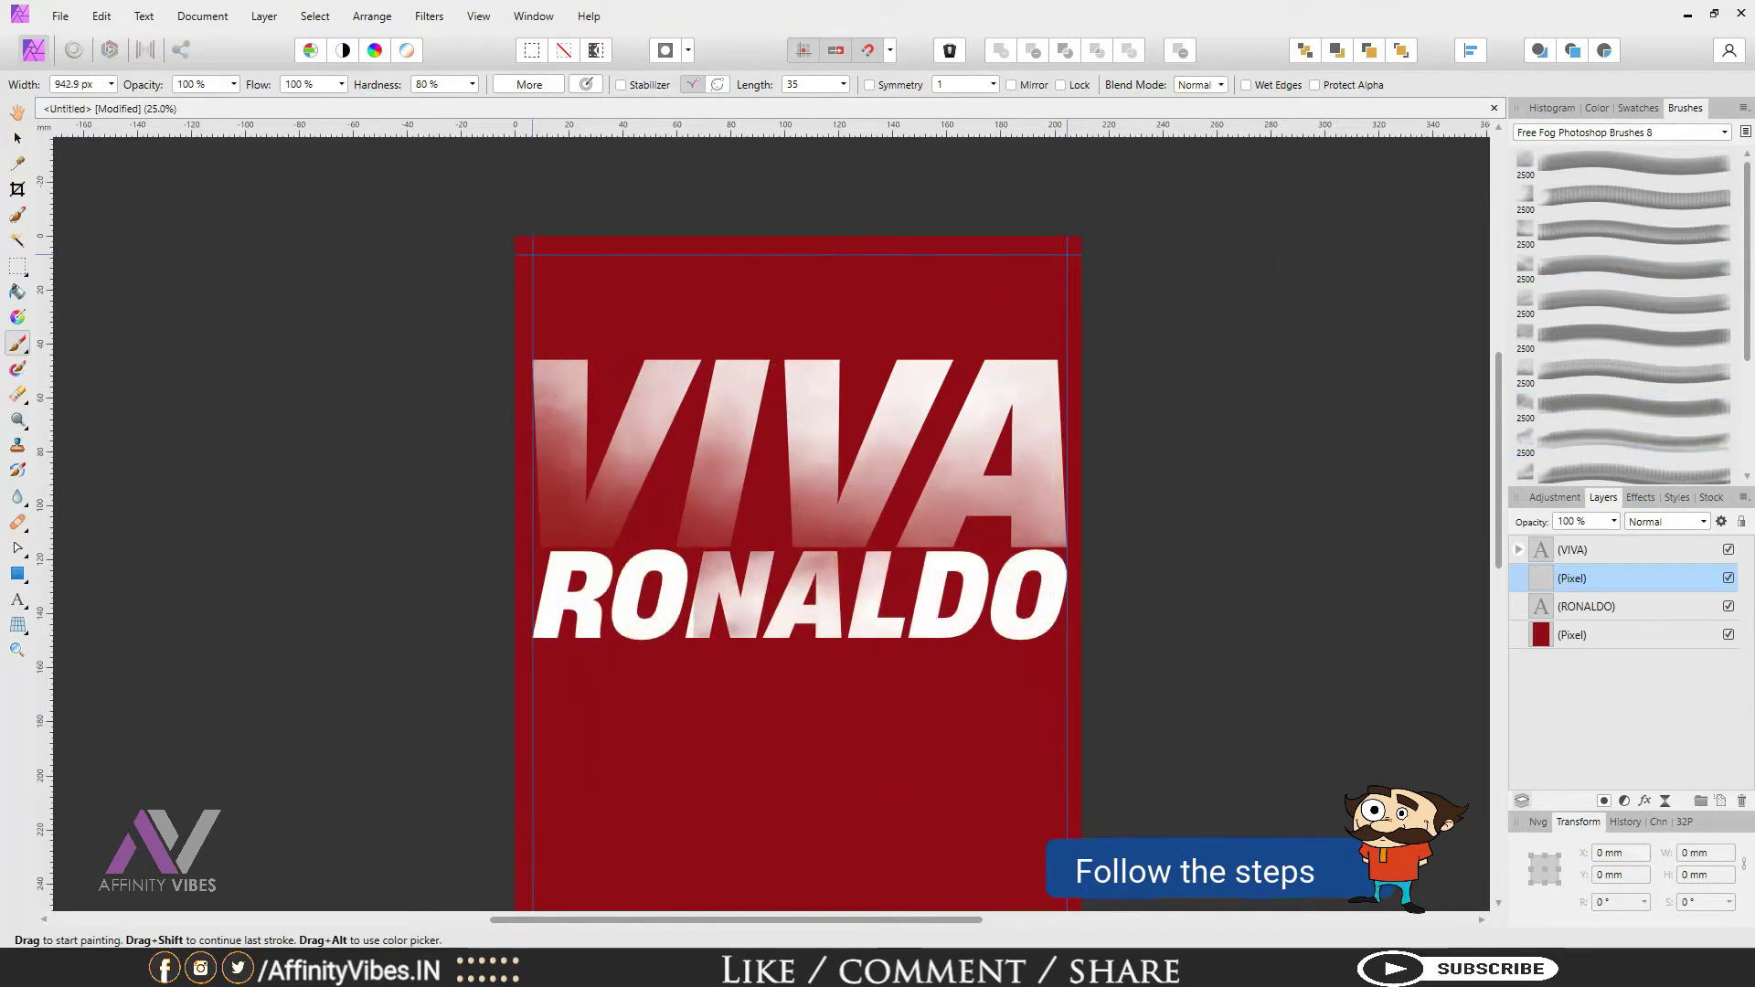
key("ctrl+z")
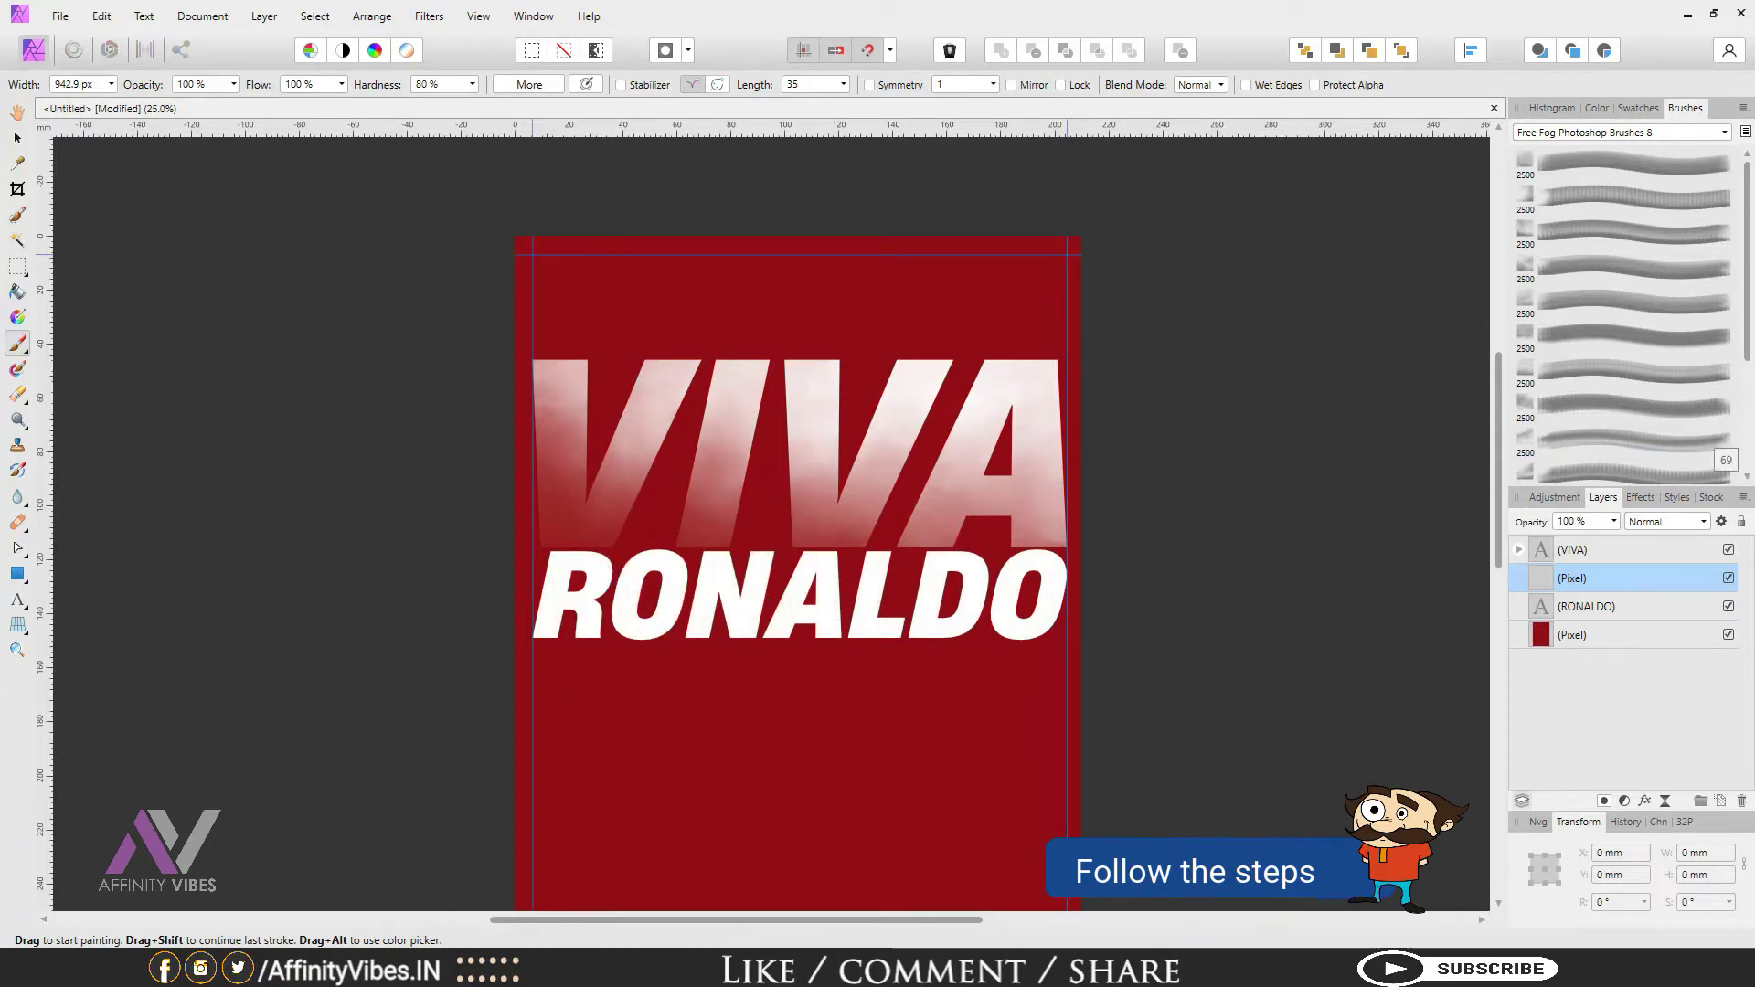
Step: Try the ninth fog brush lower over RONALDO at 2500 px and about 1806 px, undoing both stamps
left_click(1634, 440)
left_click(827, 608)
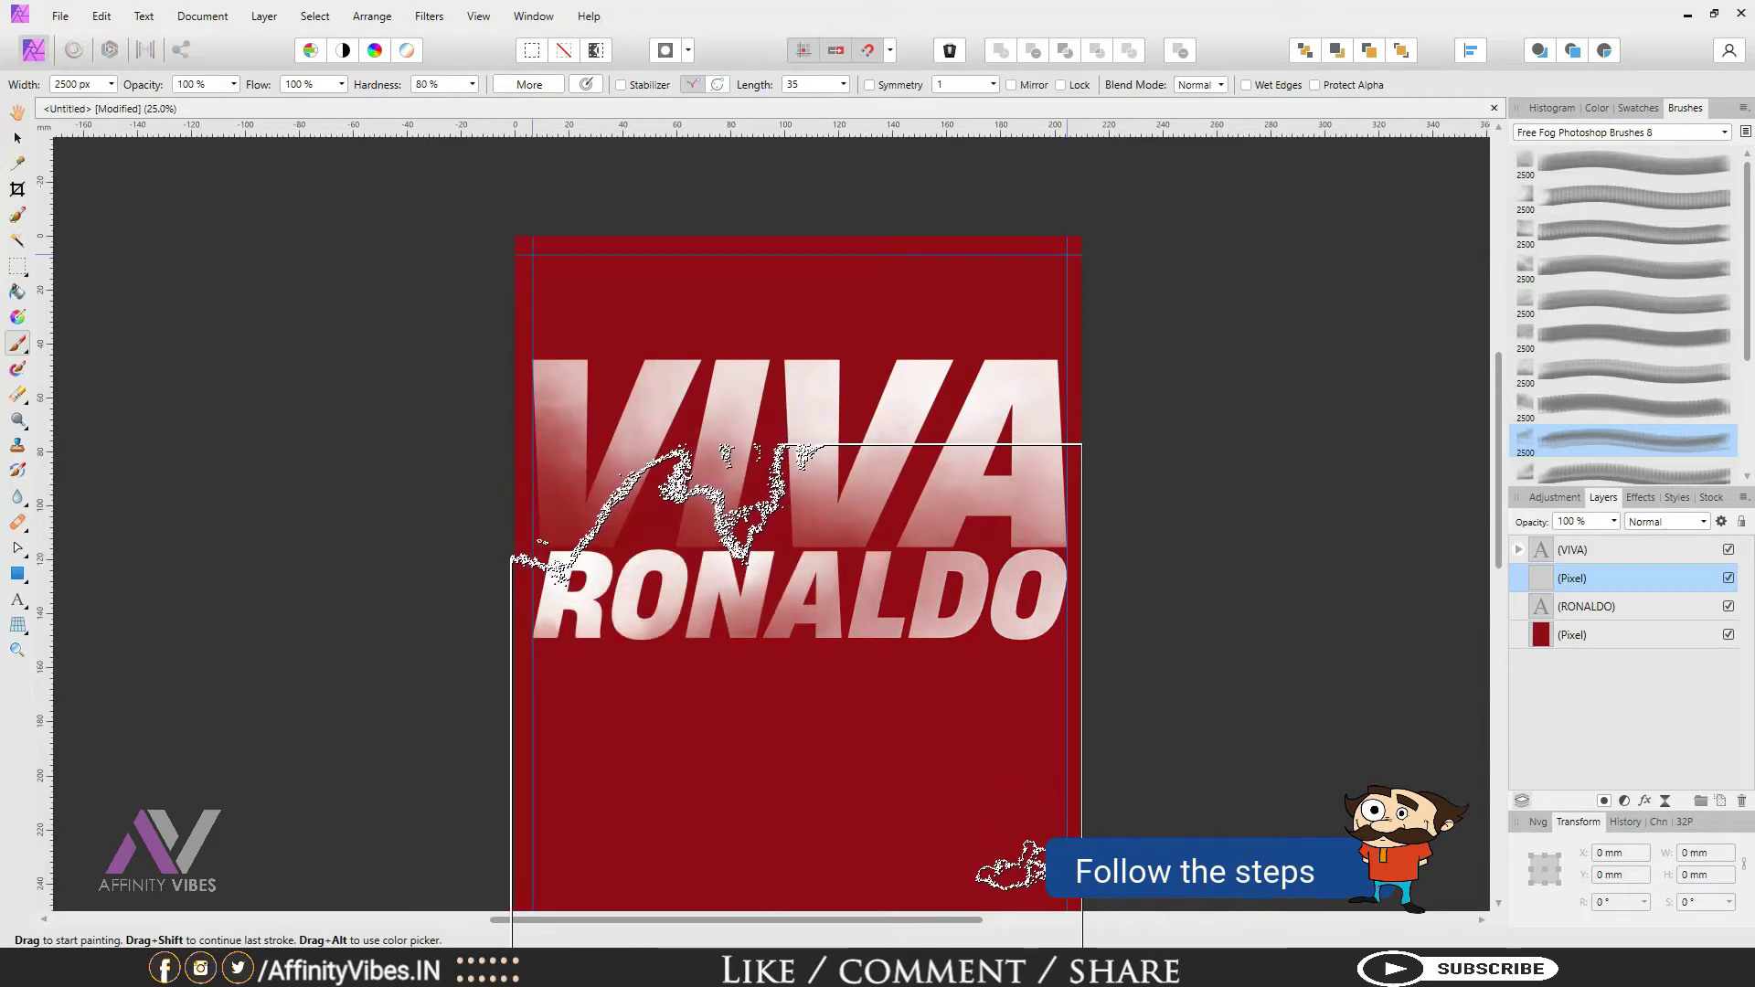
key("ctrl+z")
key("bracketleft")
key("bracketleft")
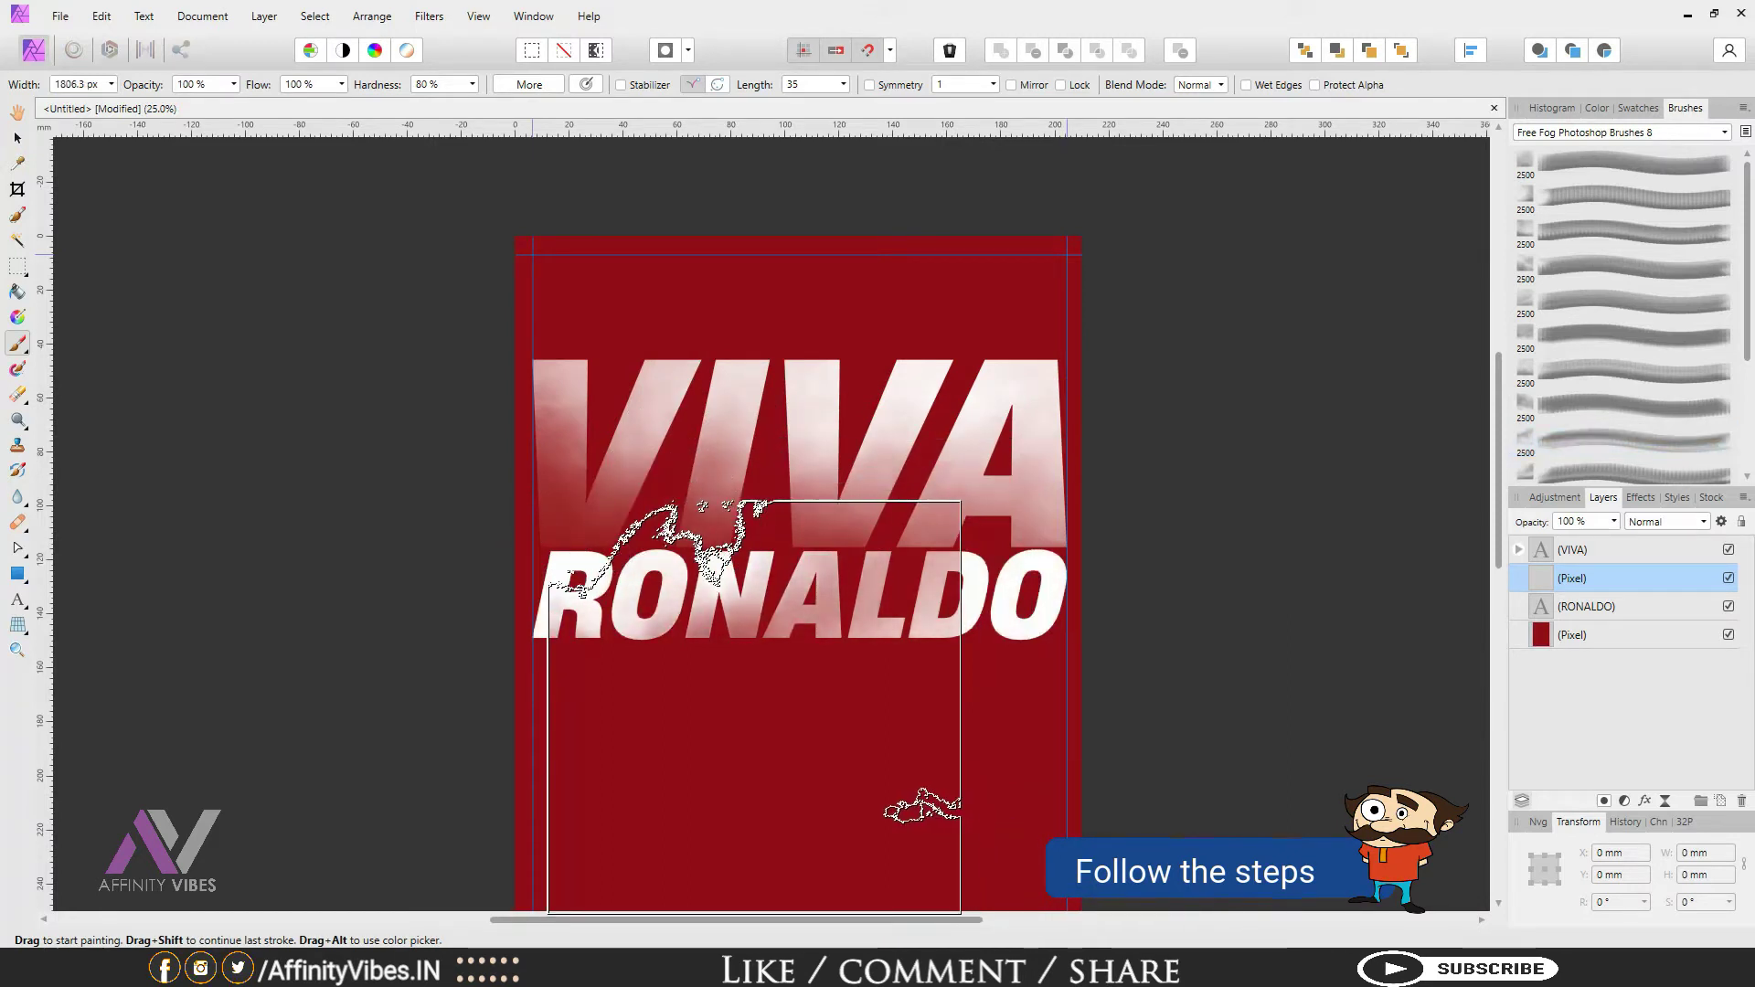
left_click(744, 626)
key("ctrl+z")
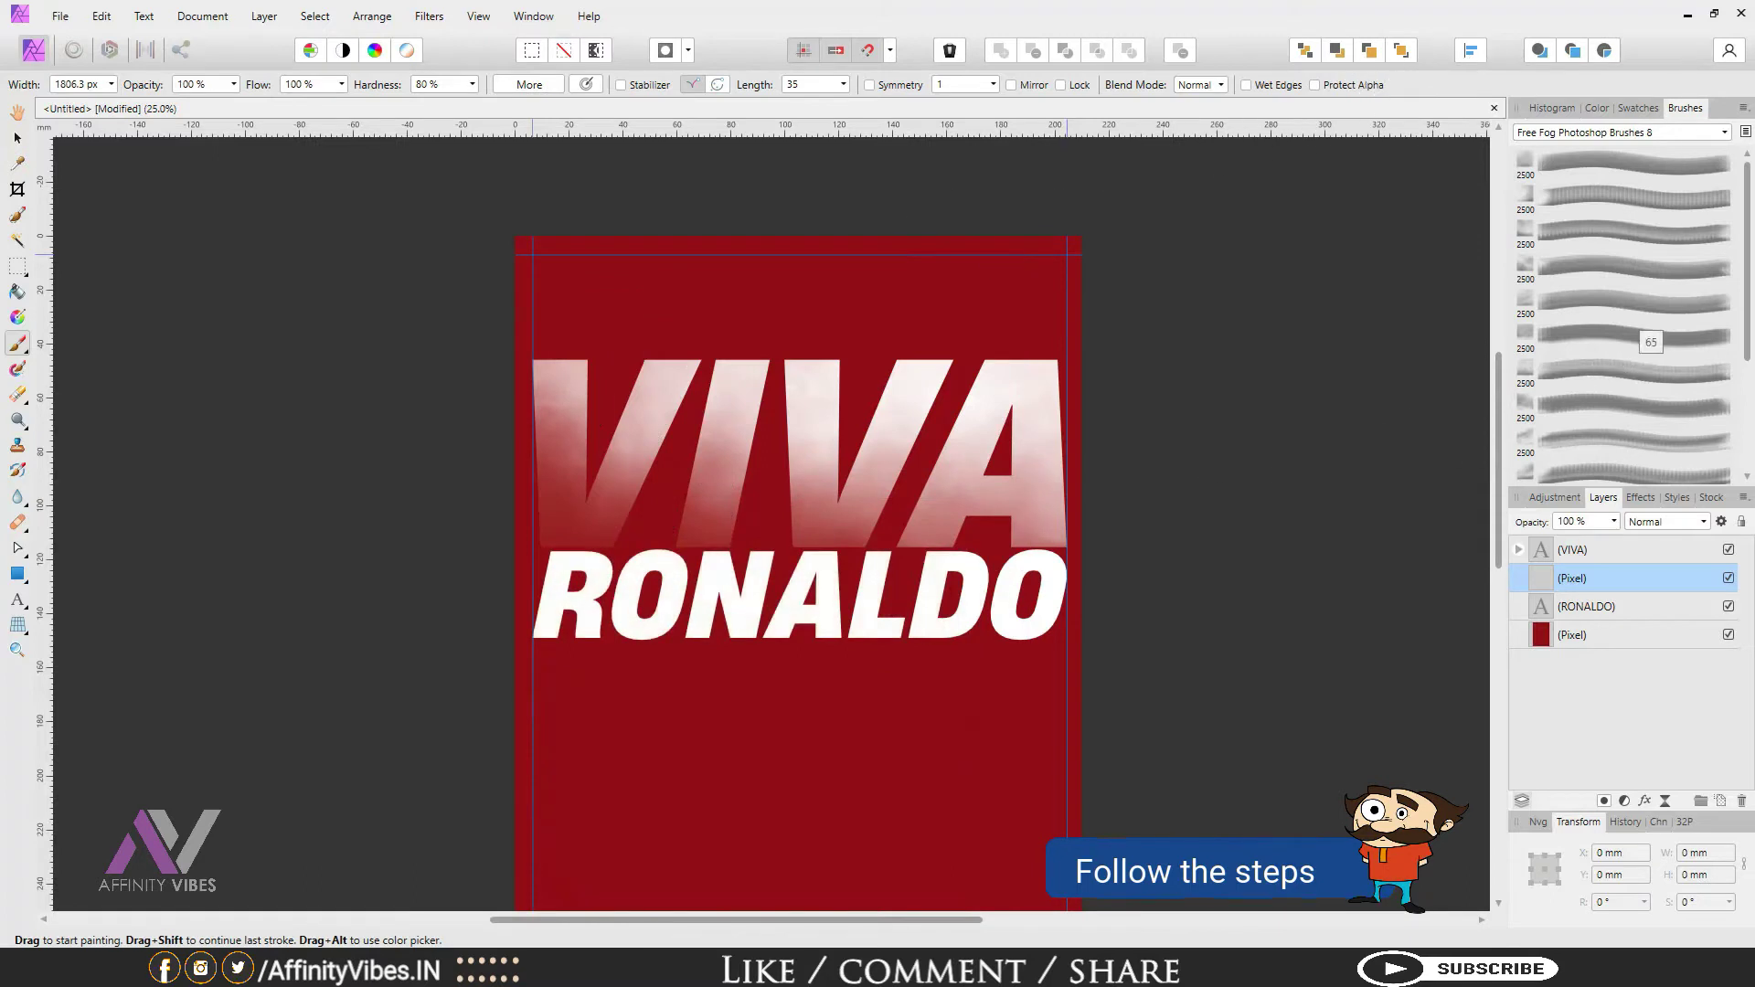
Step: Stamp dark red fog over RONALDO with the second-to-last fog brush at 2500 px and clip that layer inside the RONALDO text
scroll(1636, 329, "down", 2)
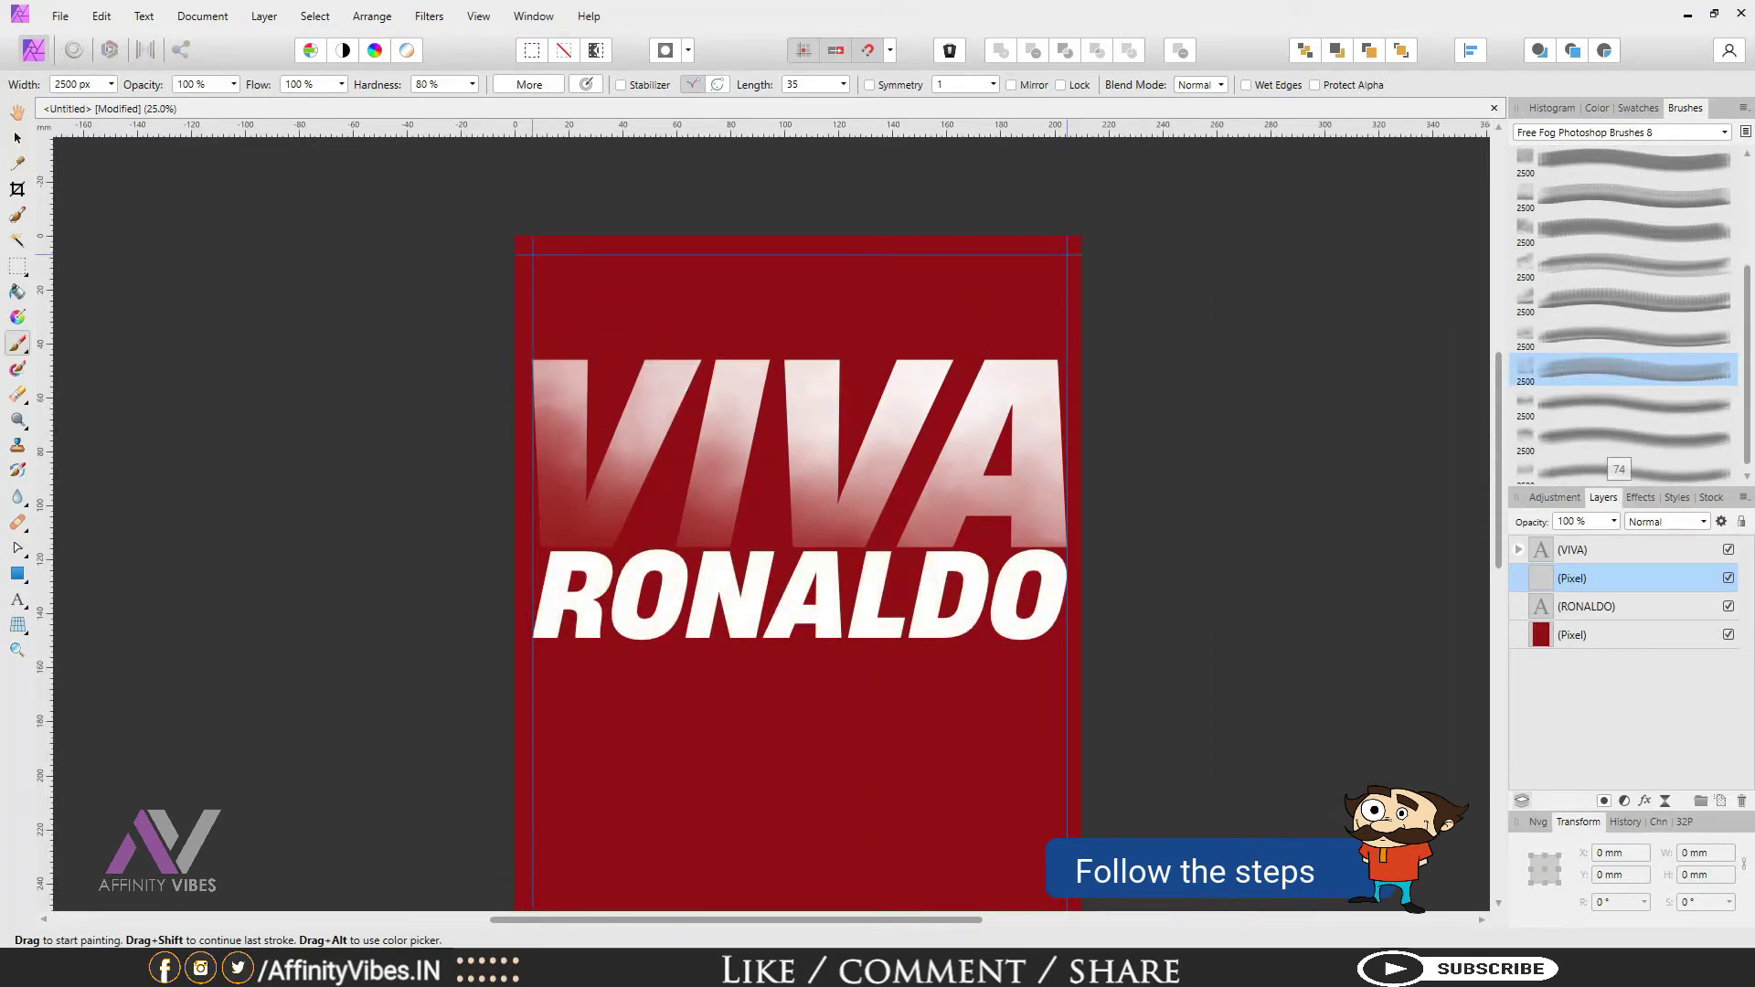
left_click(1633, 438)
mouse_move(914, 589)
left_mouse_down()
mouse_move(817, 613)
mouse_move(810, 683)
left_mouse_up()
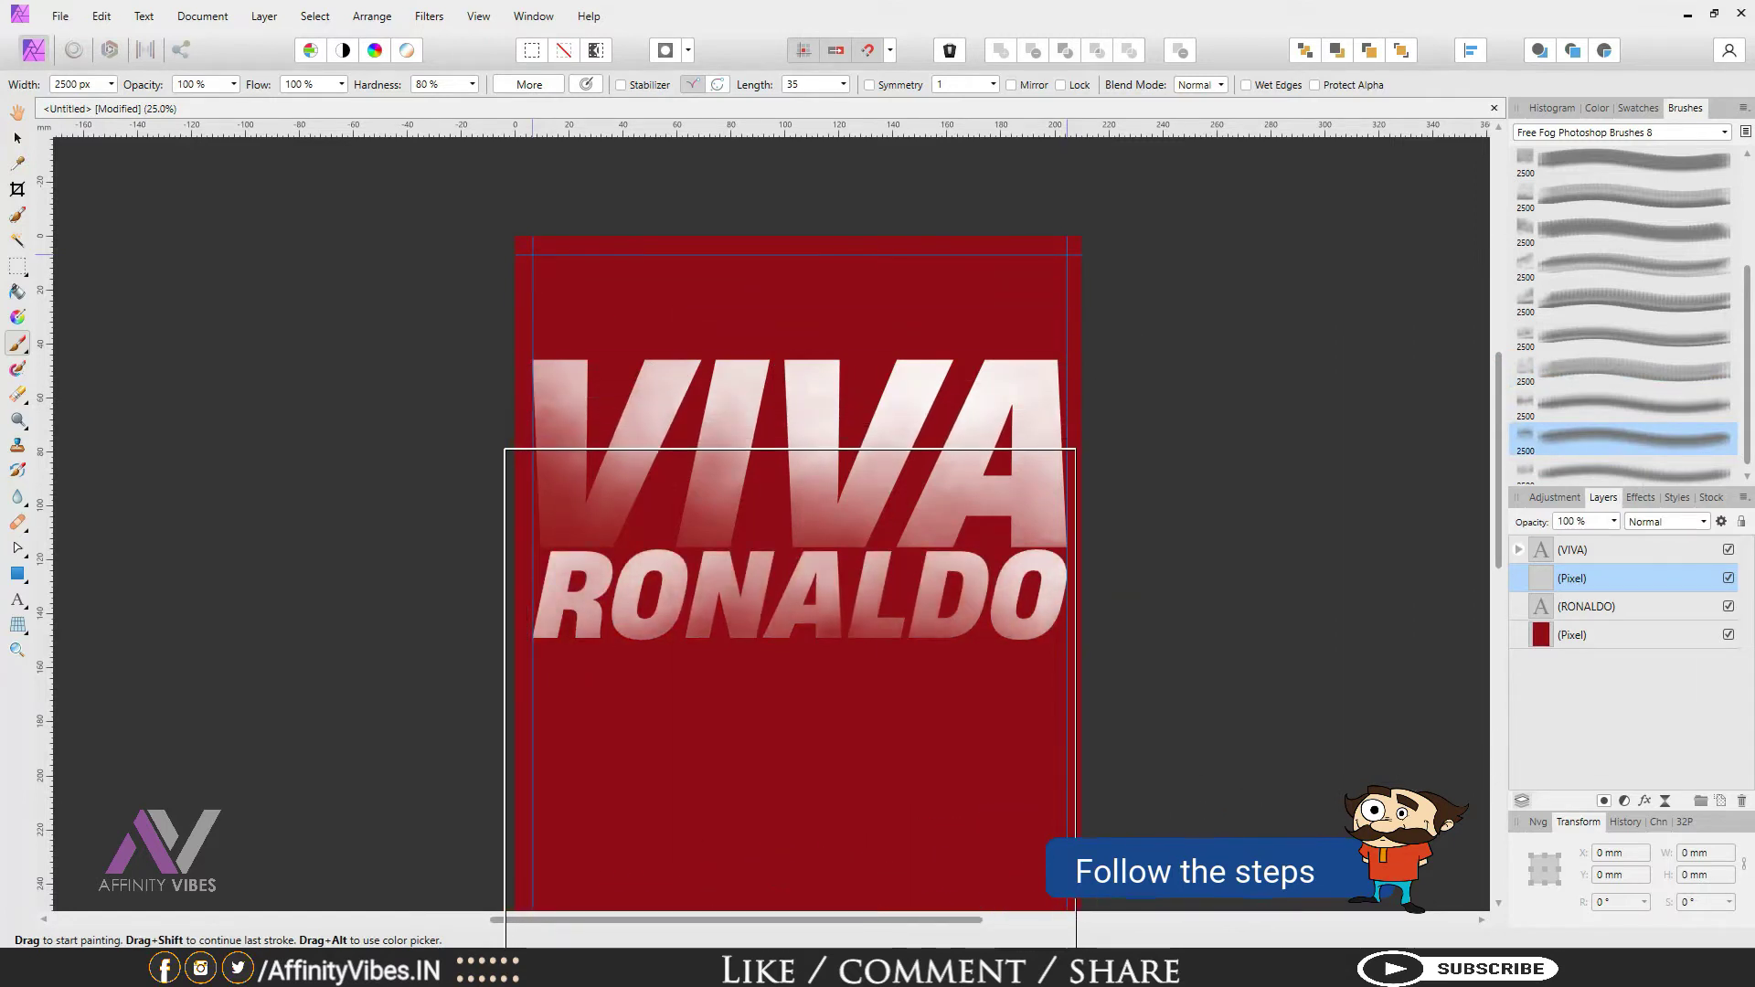
key("ctrl+z")
key("ctrl+shift+z")
key("ctrl+z")
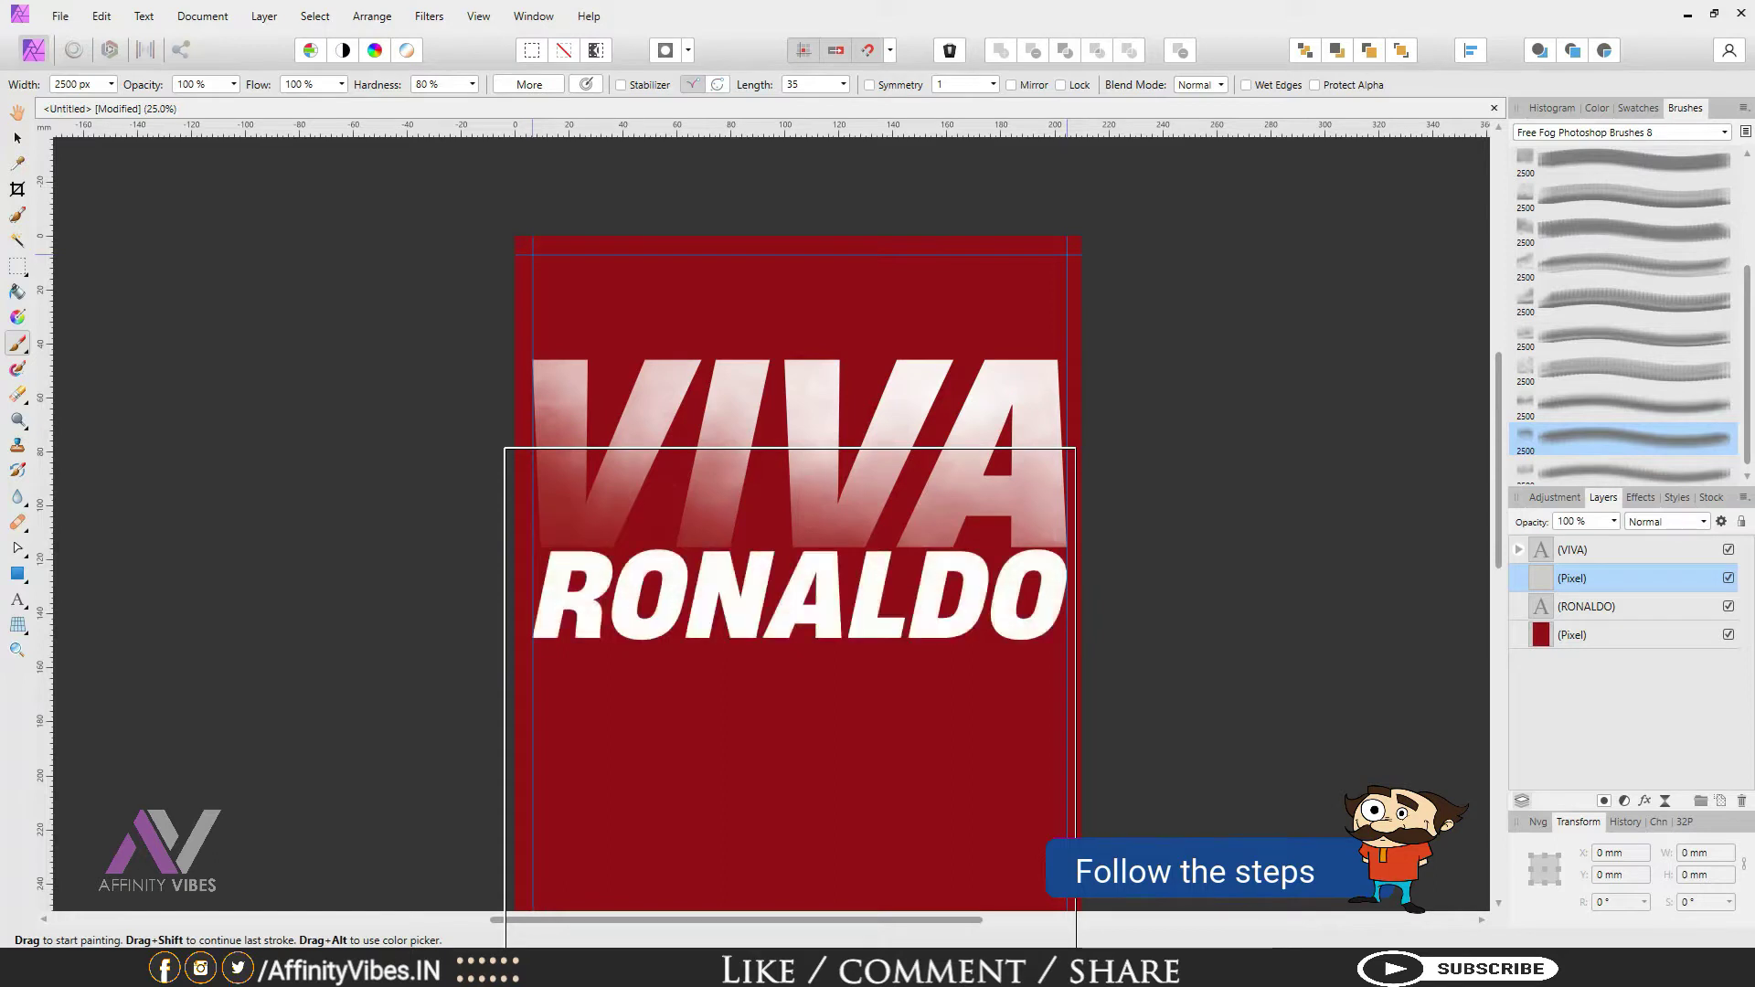
key("ctrl+shift+z")
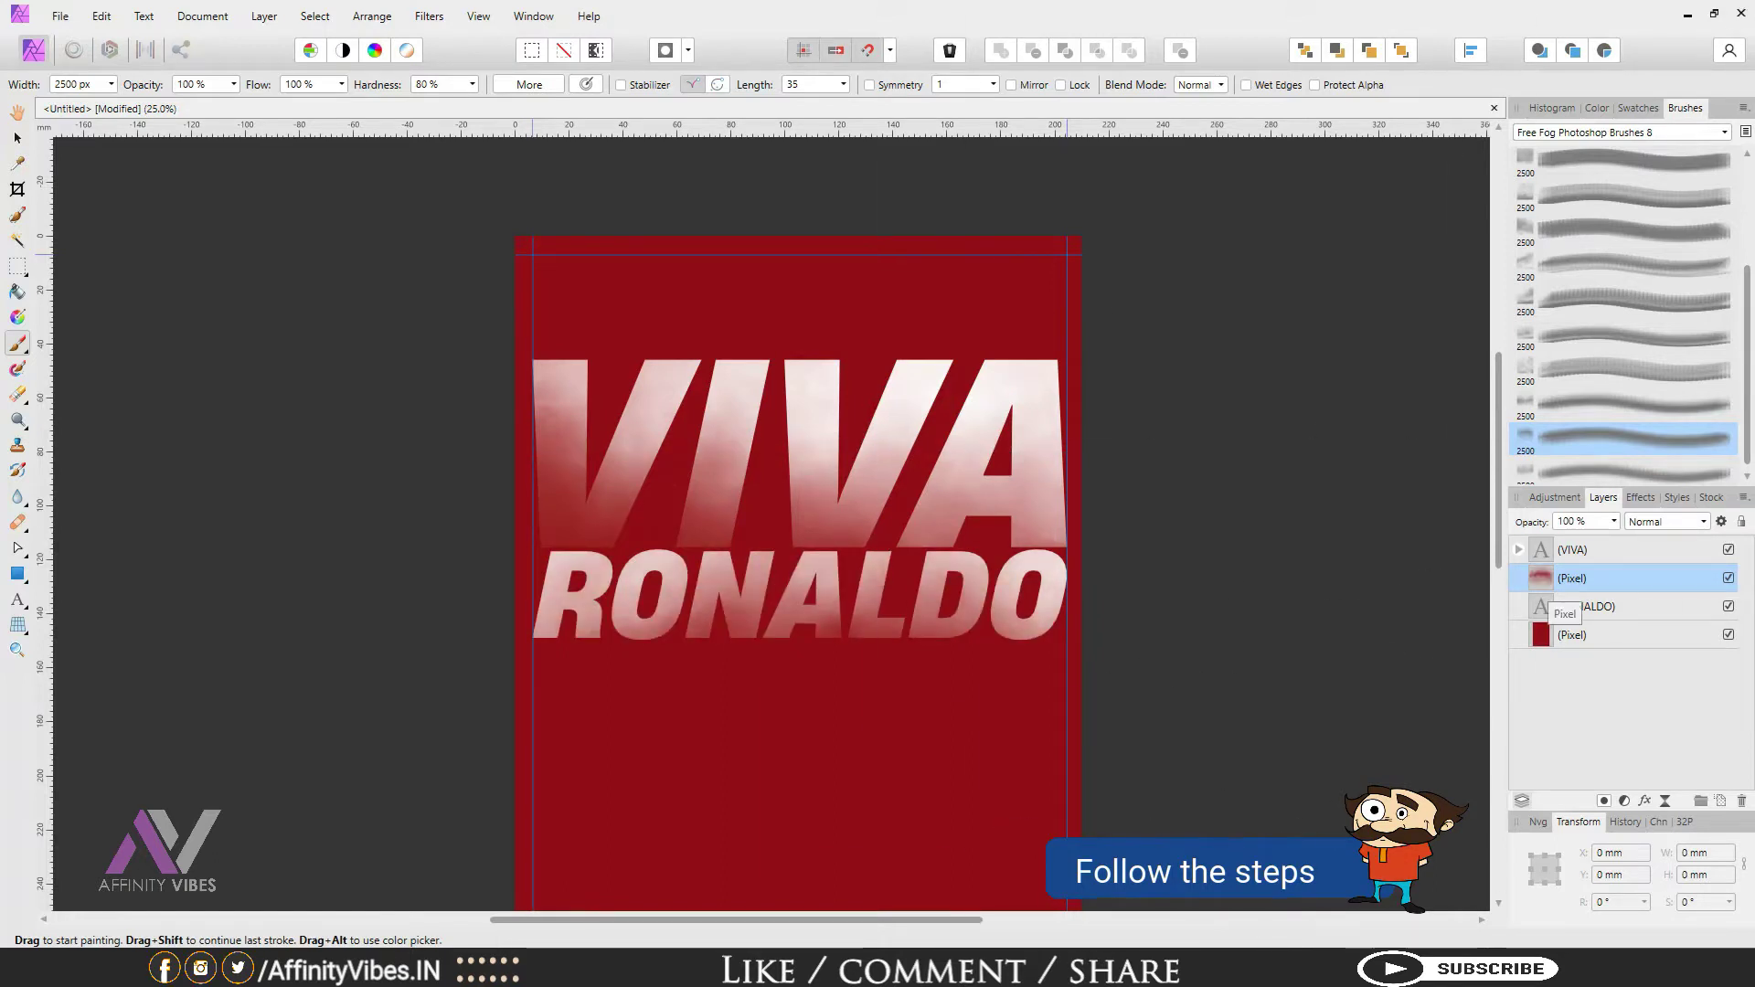
key("ctrl+z")
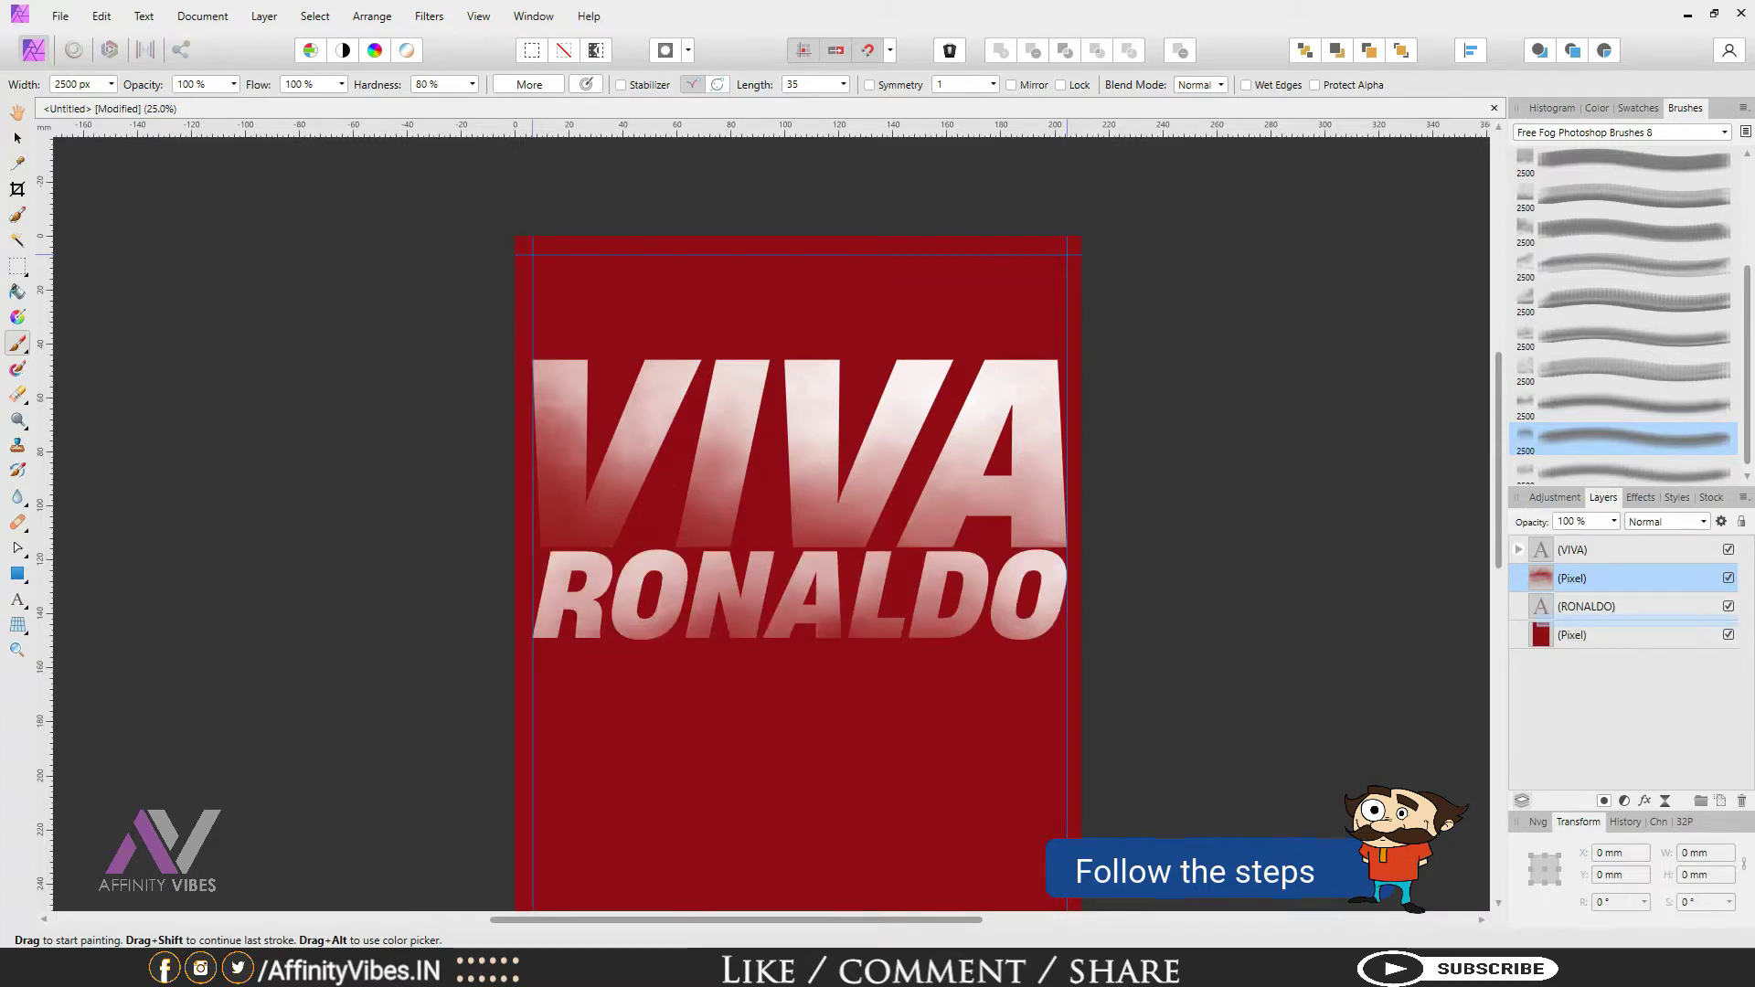
key("Delete")
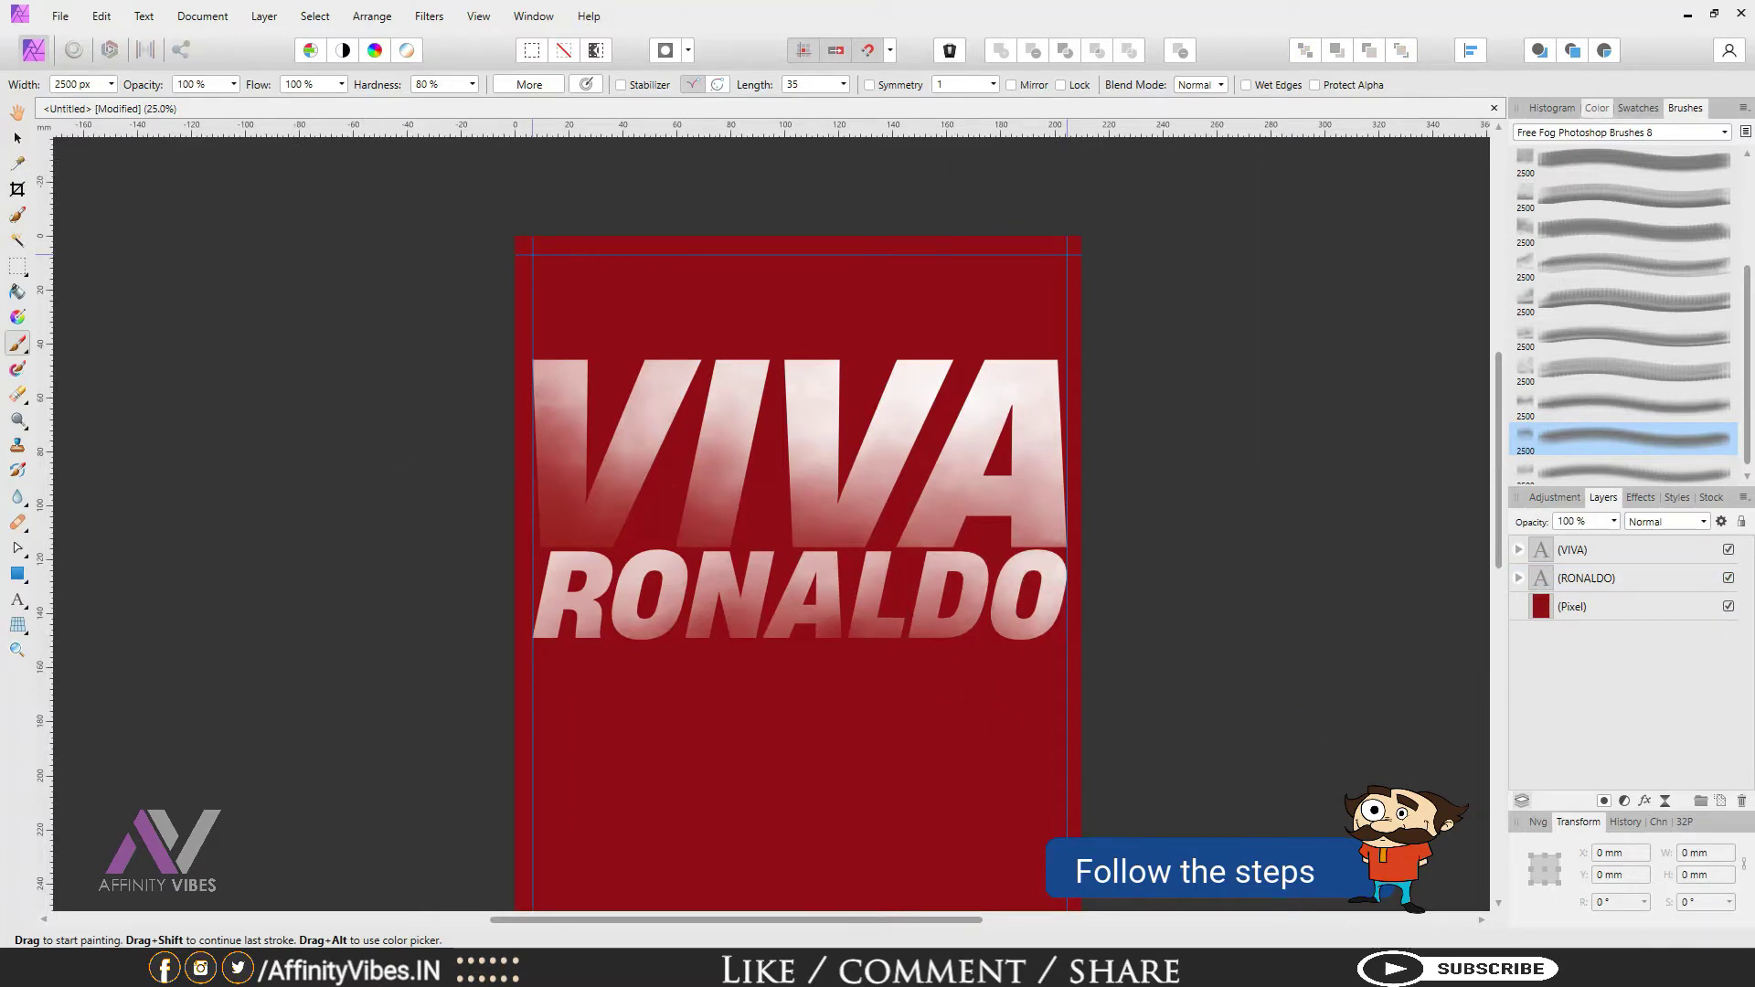
left_click(1597, 108)
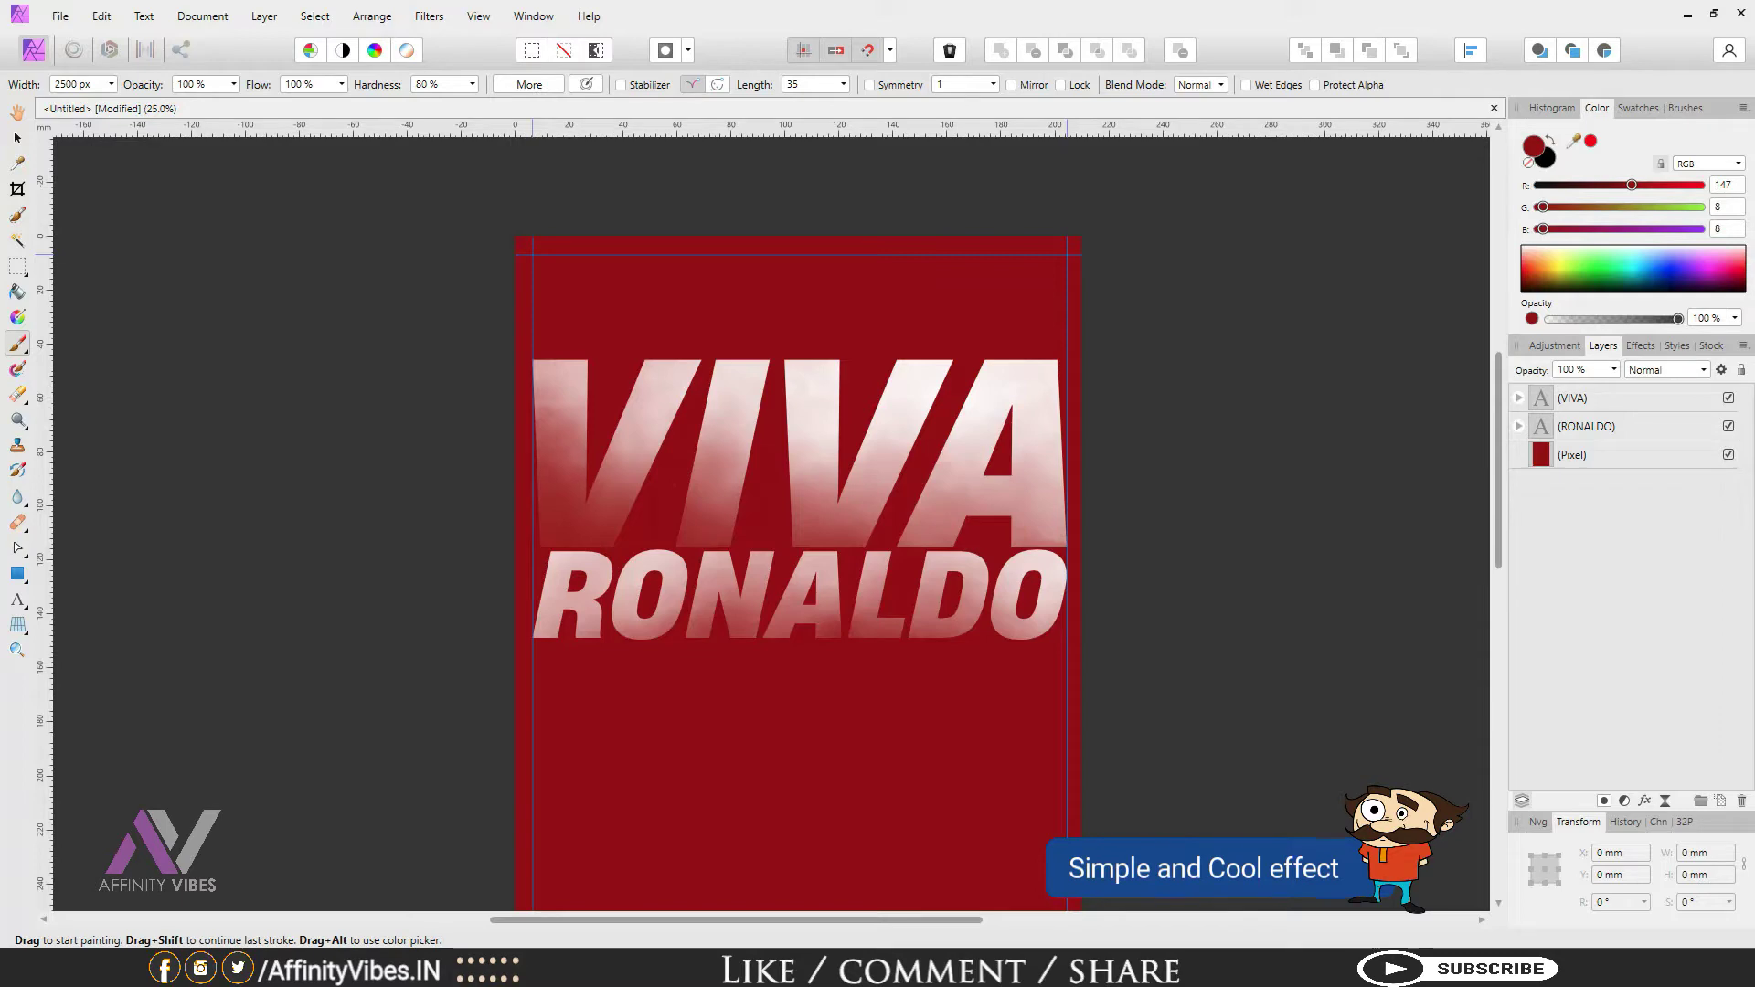
key("ctrl+plus")
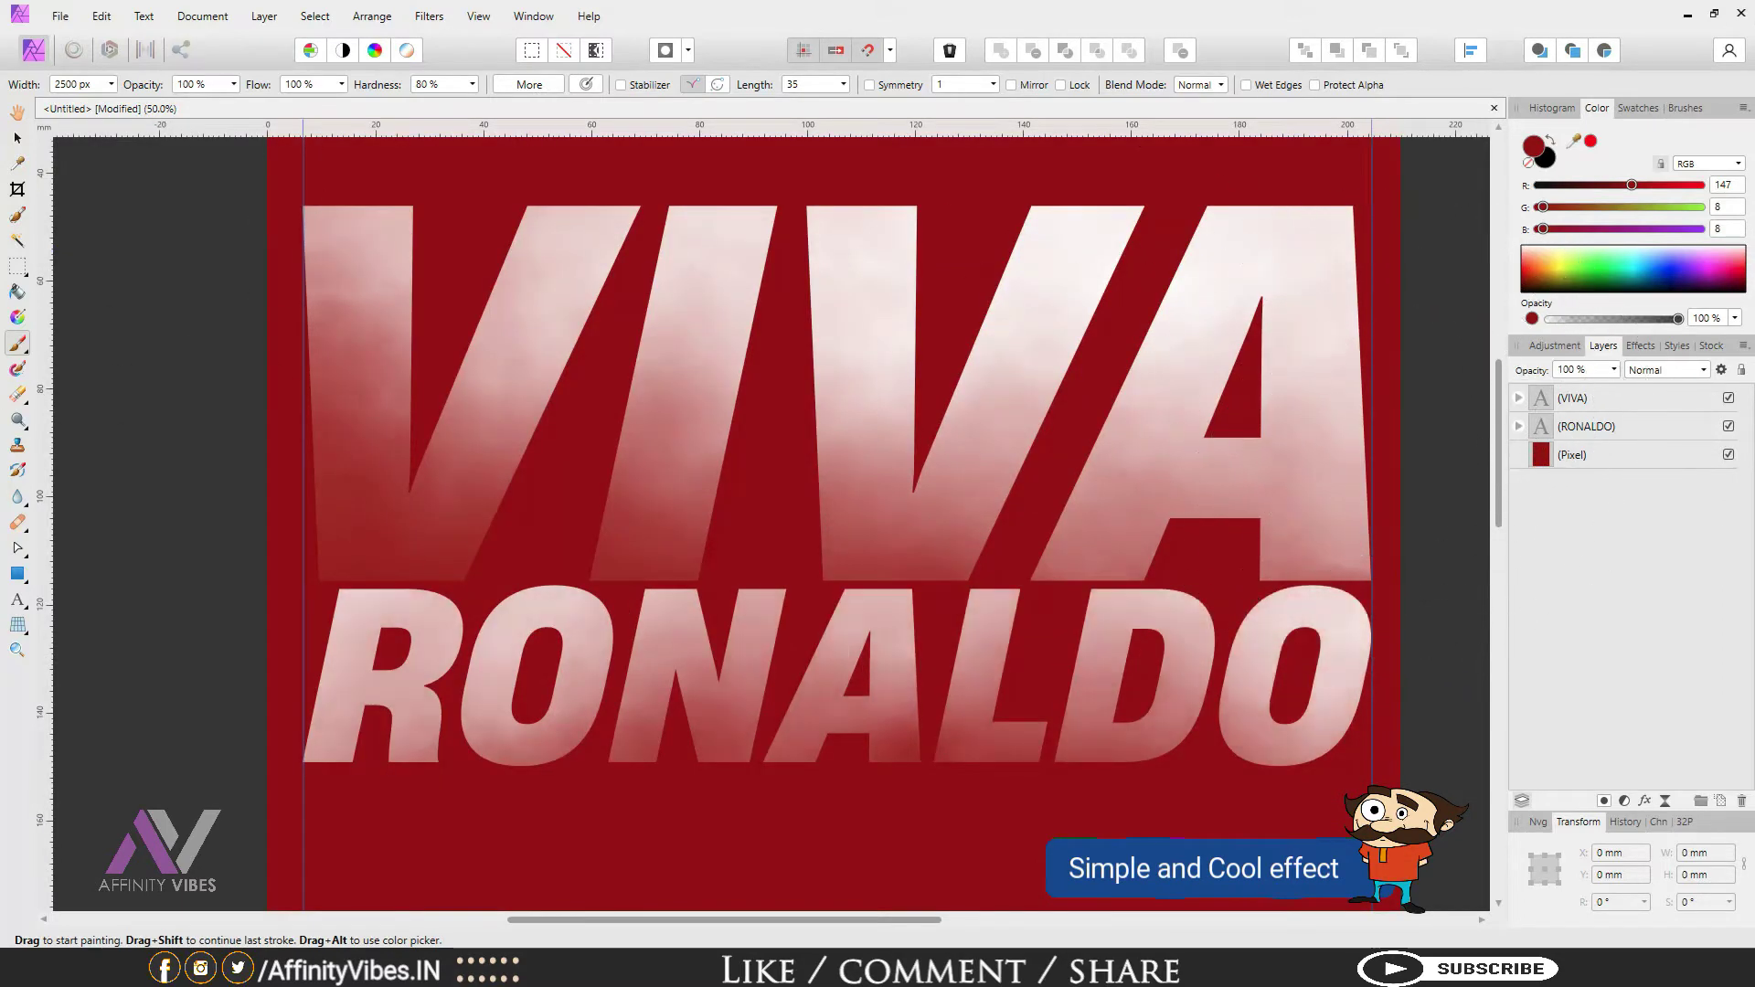
key("h")
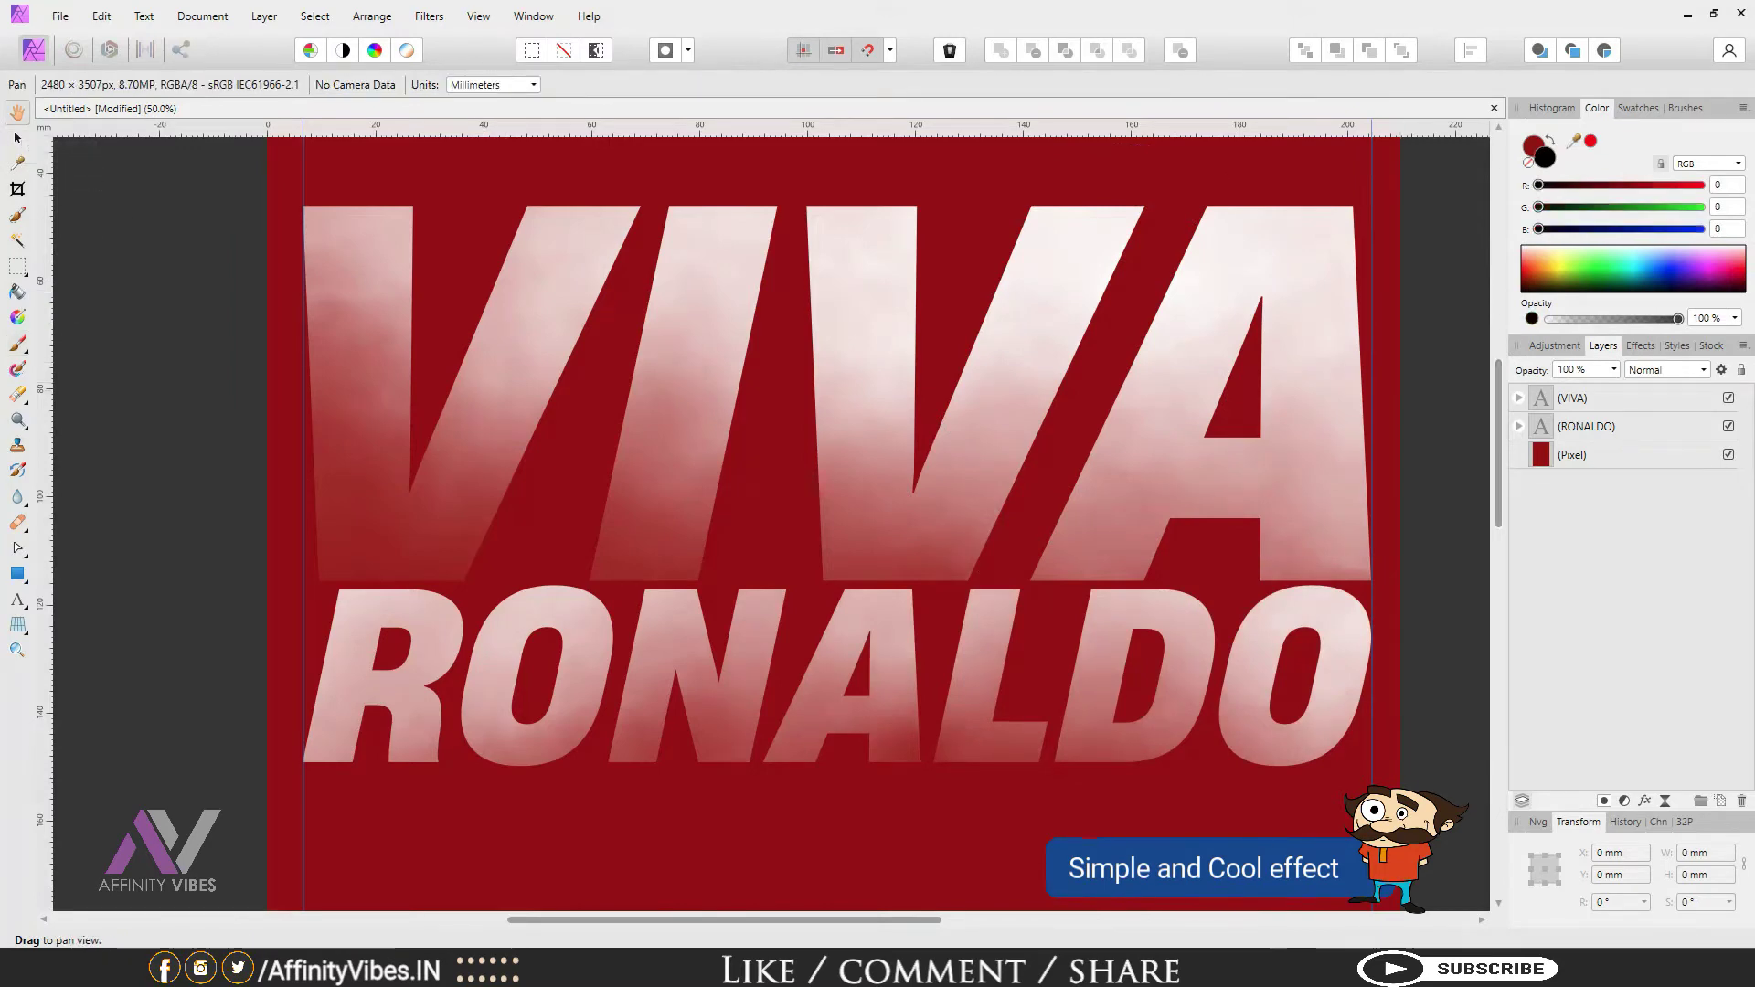
scroll(772, 526, "down", 3)
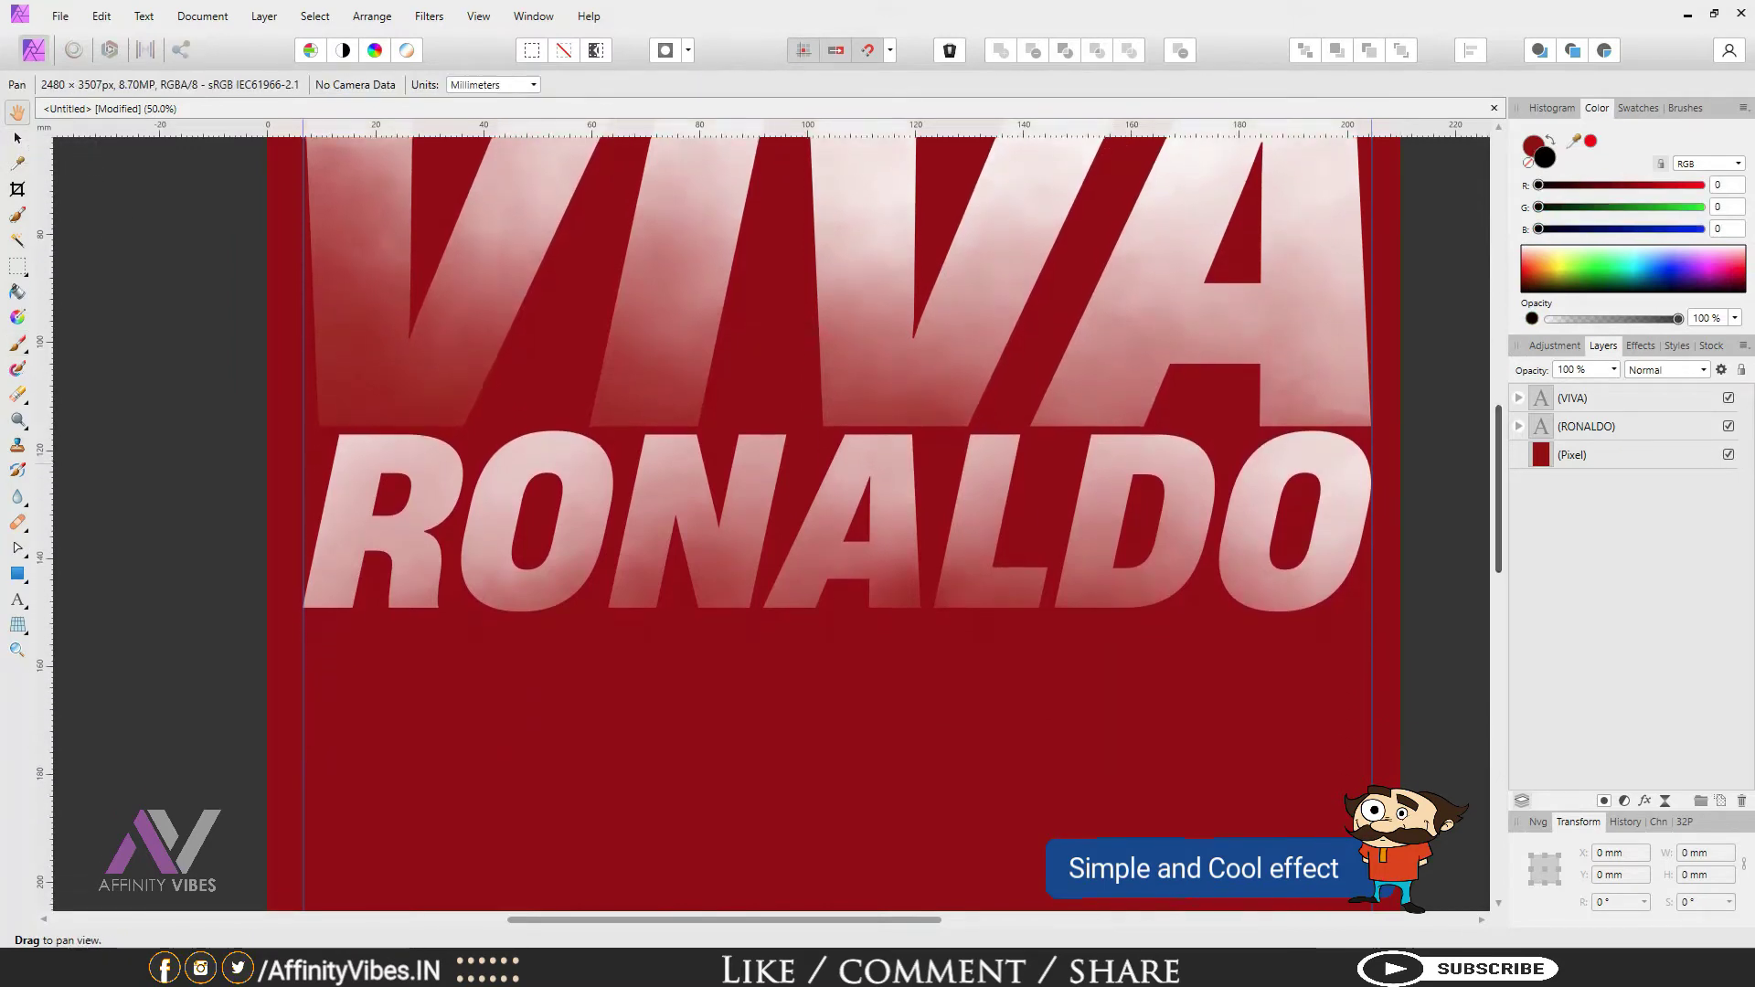
key("ctrl+0")
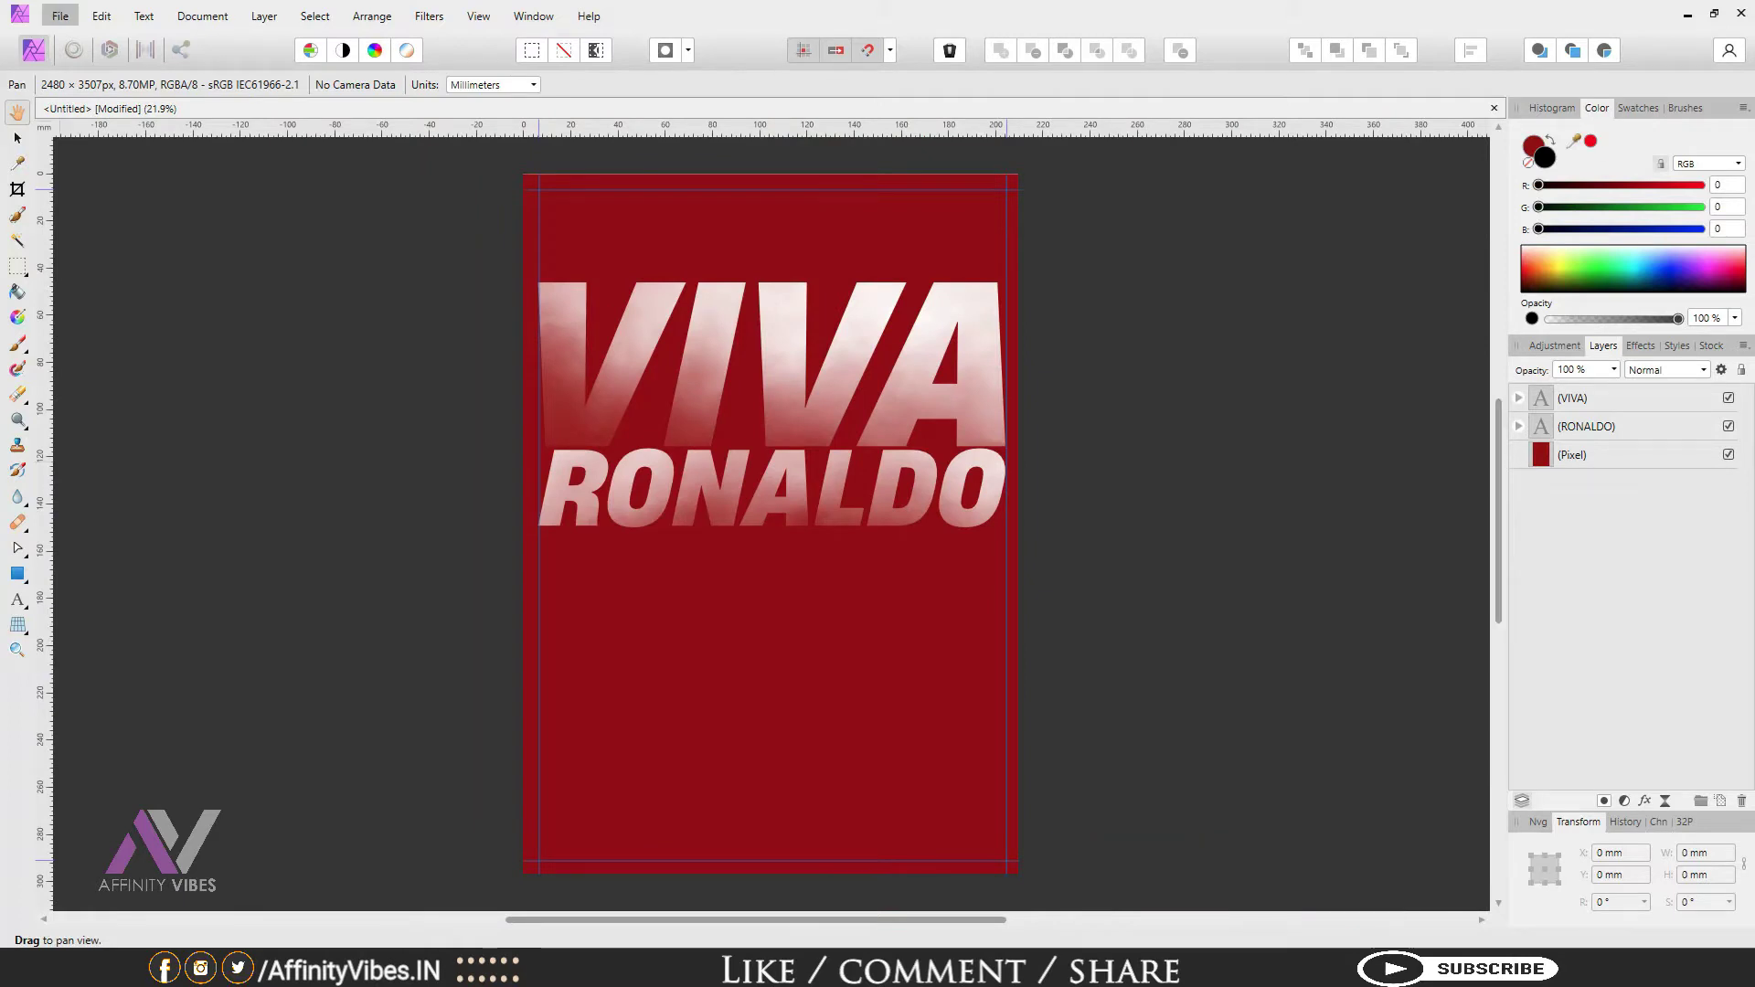
Step: Open the image cristiano-ronaldo-manchester-united-atmanchesterunited.jpeg from the 05. STOCKS folder
left_click(59, 15)
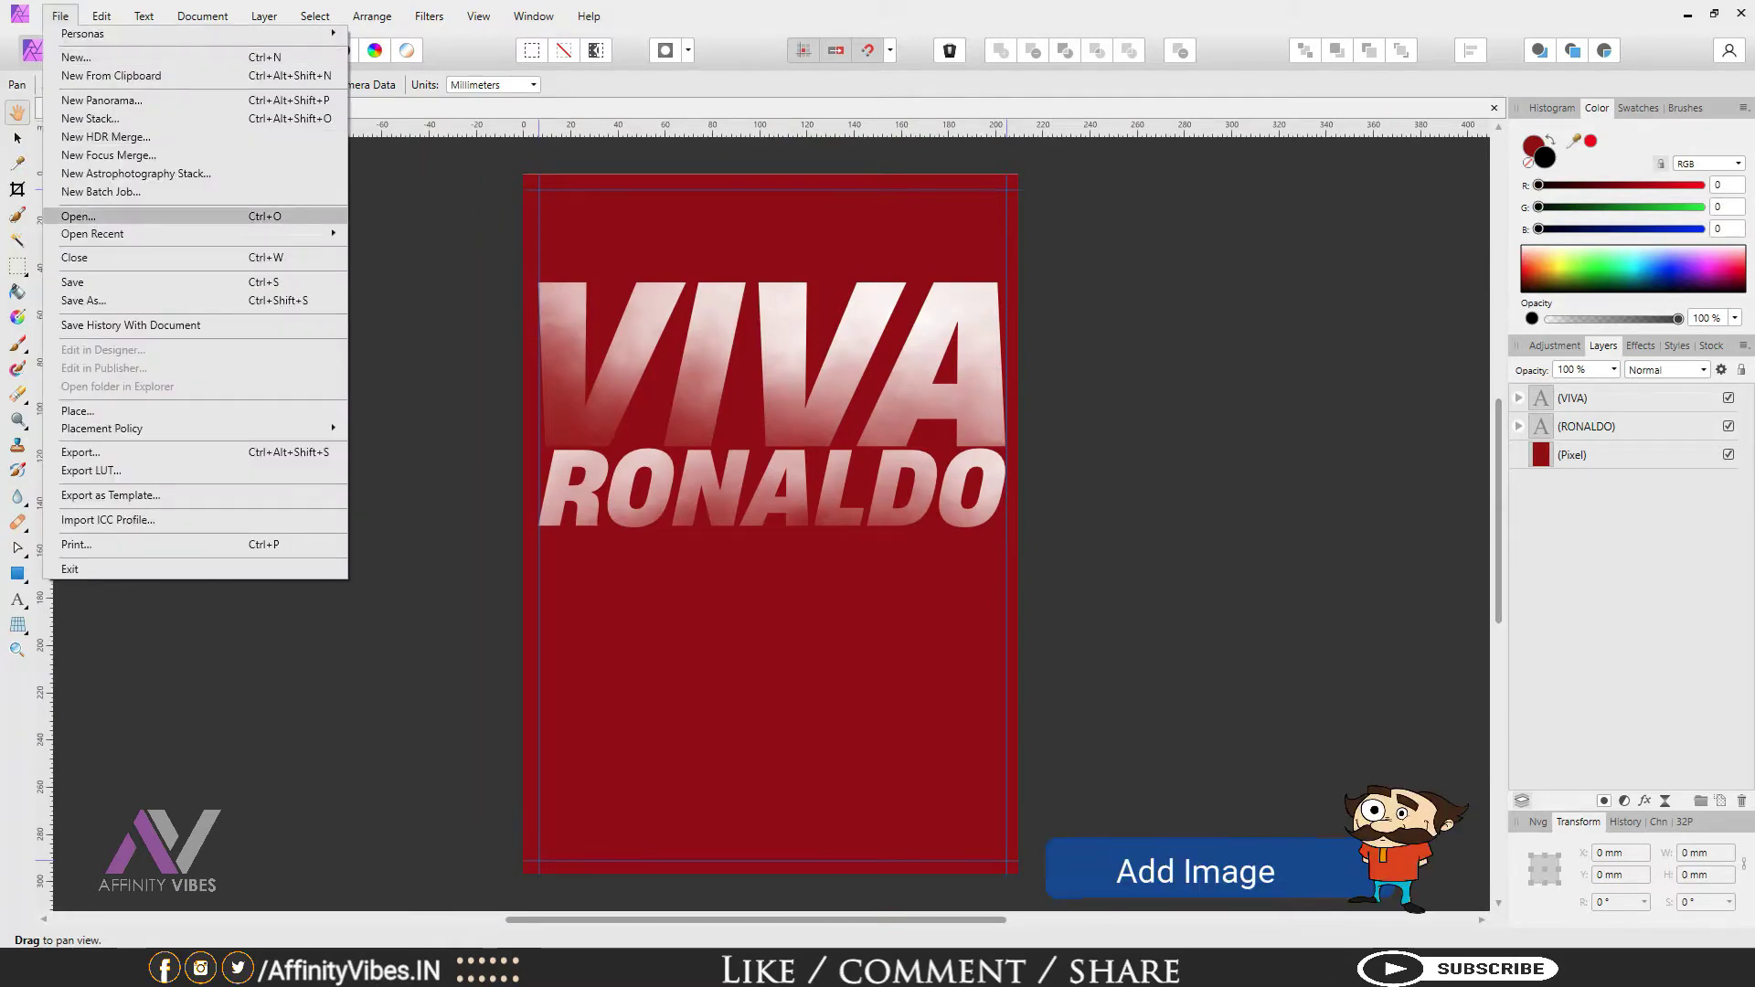
left_click(78, 215)
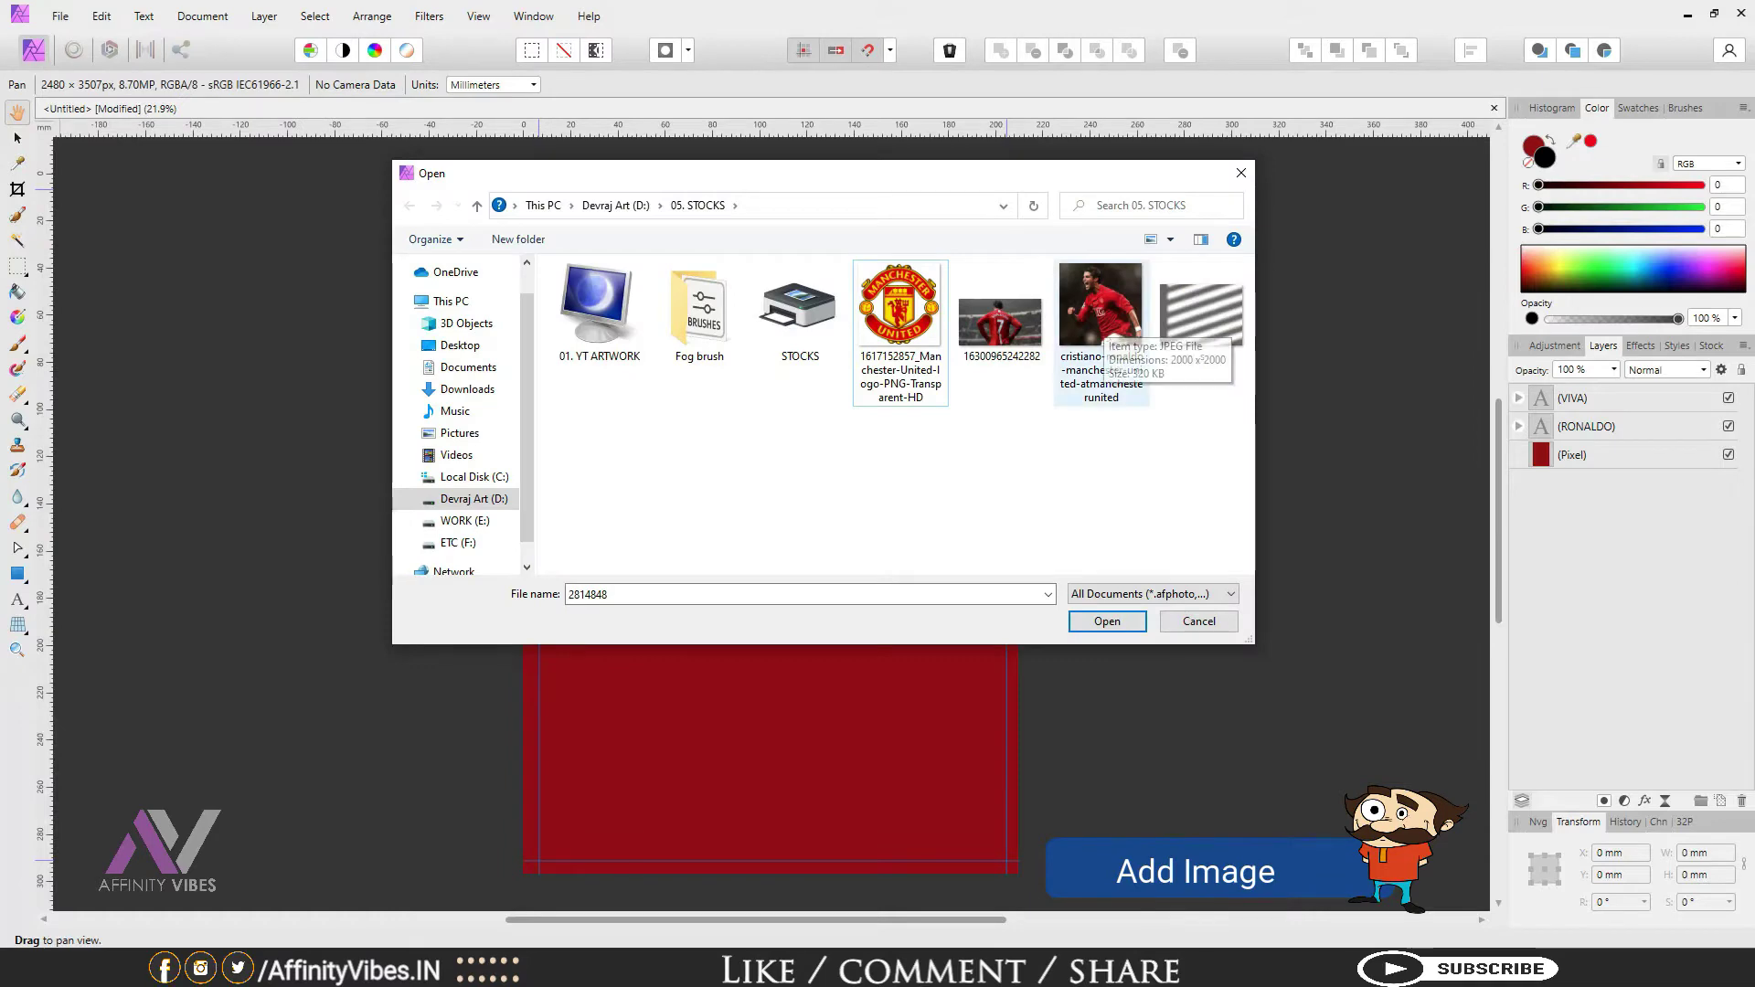
double_click(1101, 315)
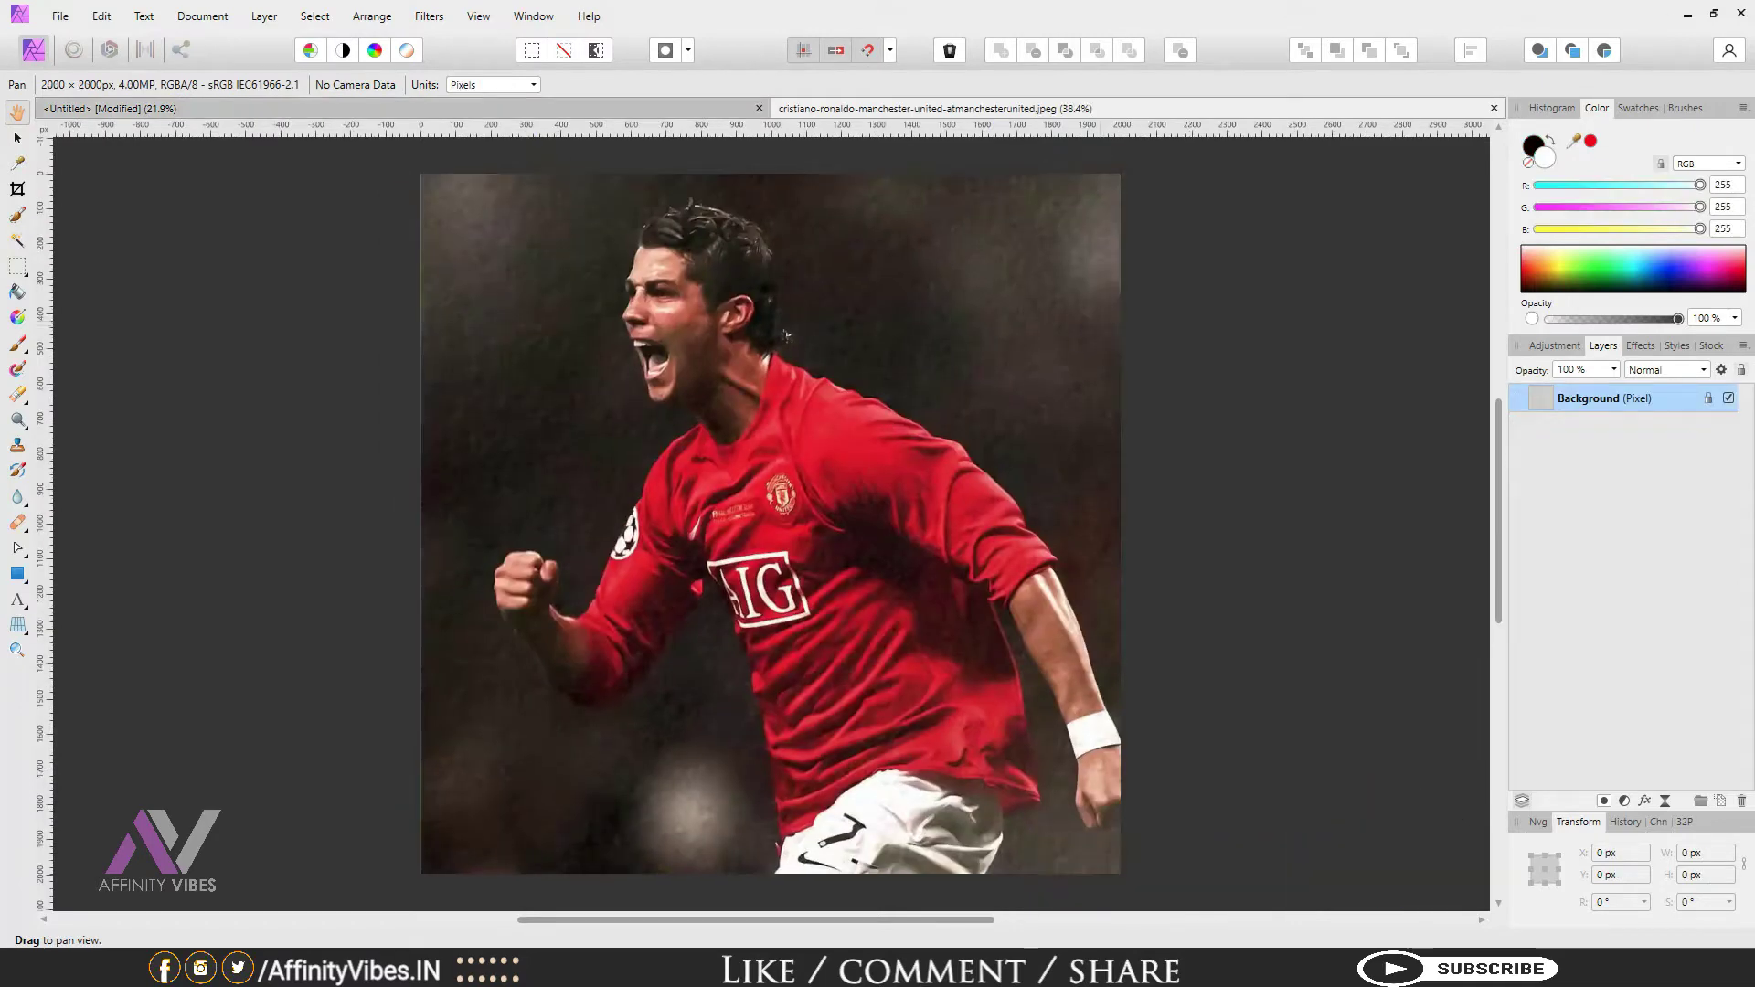
Step: Select the whole player with the Selection Brush, enlarging the brush width to 51.2 px and snapping to edges
left_click(16, 215)
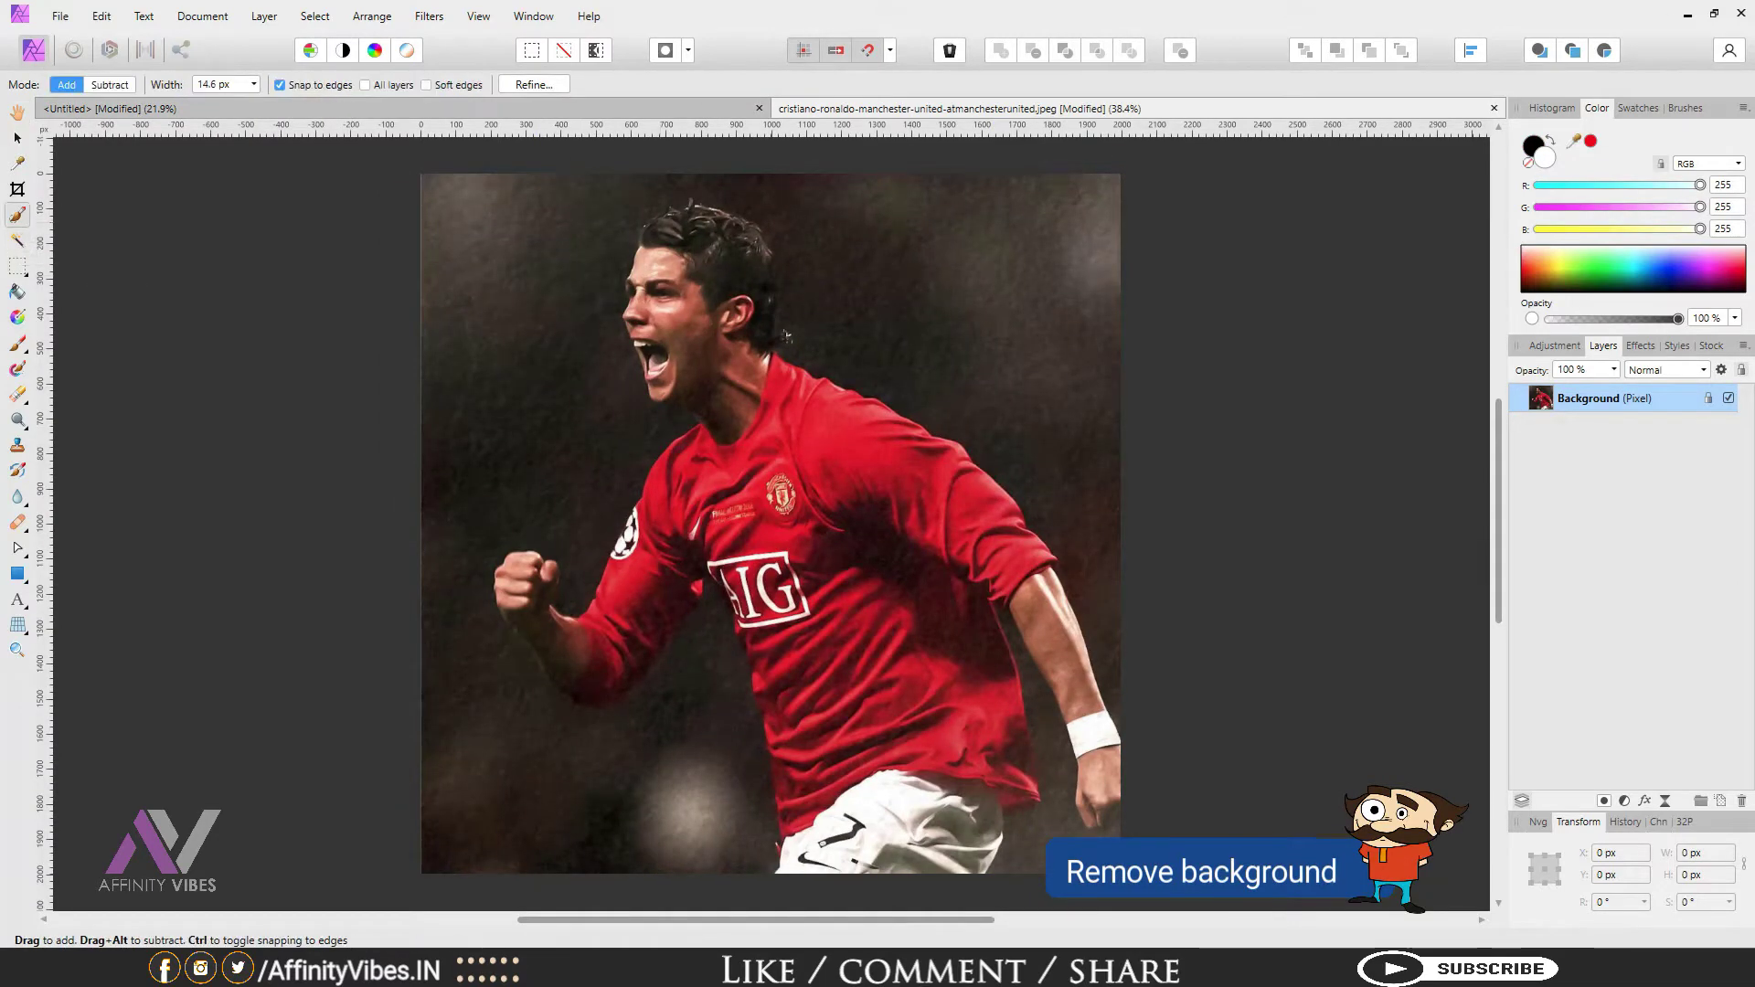
left_click_drag(737, 353, 786, 475)
key("bracketright")
key("bracketright")
key("bracketright")
key("bracketright")
mouse_move(745, 393)
left_mouse_down()
mouse_move(677, 267)
mouse_move(806, 493)
left_mouse_up()
mouse_move(784, 336)
left_mouse_down()
mouse_move(813, 429)
mouse_move(786, 475)
mouse_move(1051, 713)
mouse_move(942, 795)
mouse_move(804, 676)
mouse_move(731, 485)
mouse_move(539, 590)
mouse_move(581, 663)
mouse_move(681, 557)
left_mouse_up()
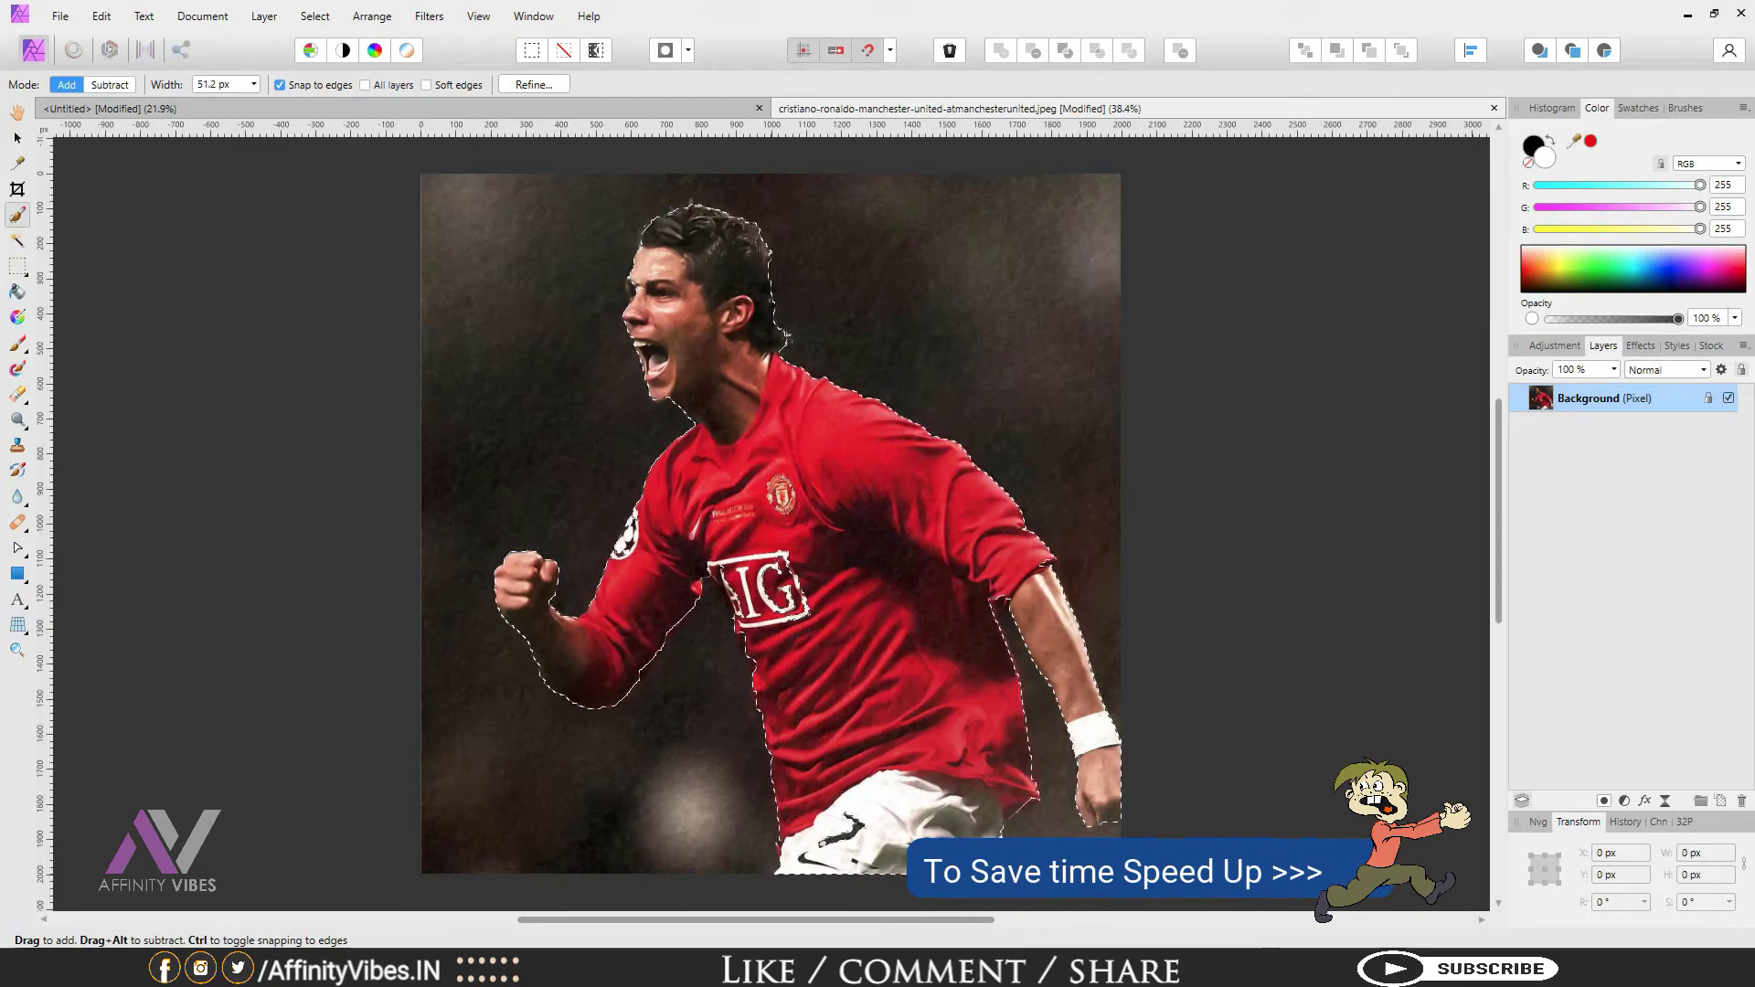
Step: Reduce the Selection Brush to 16.4 px and clean up the selection edge around the player's hair and neck
scroll(763, 462, "up", 3)
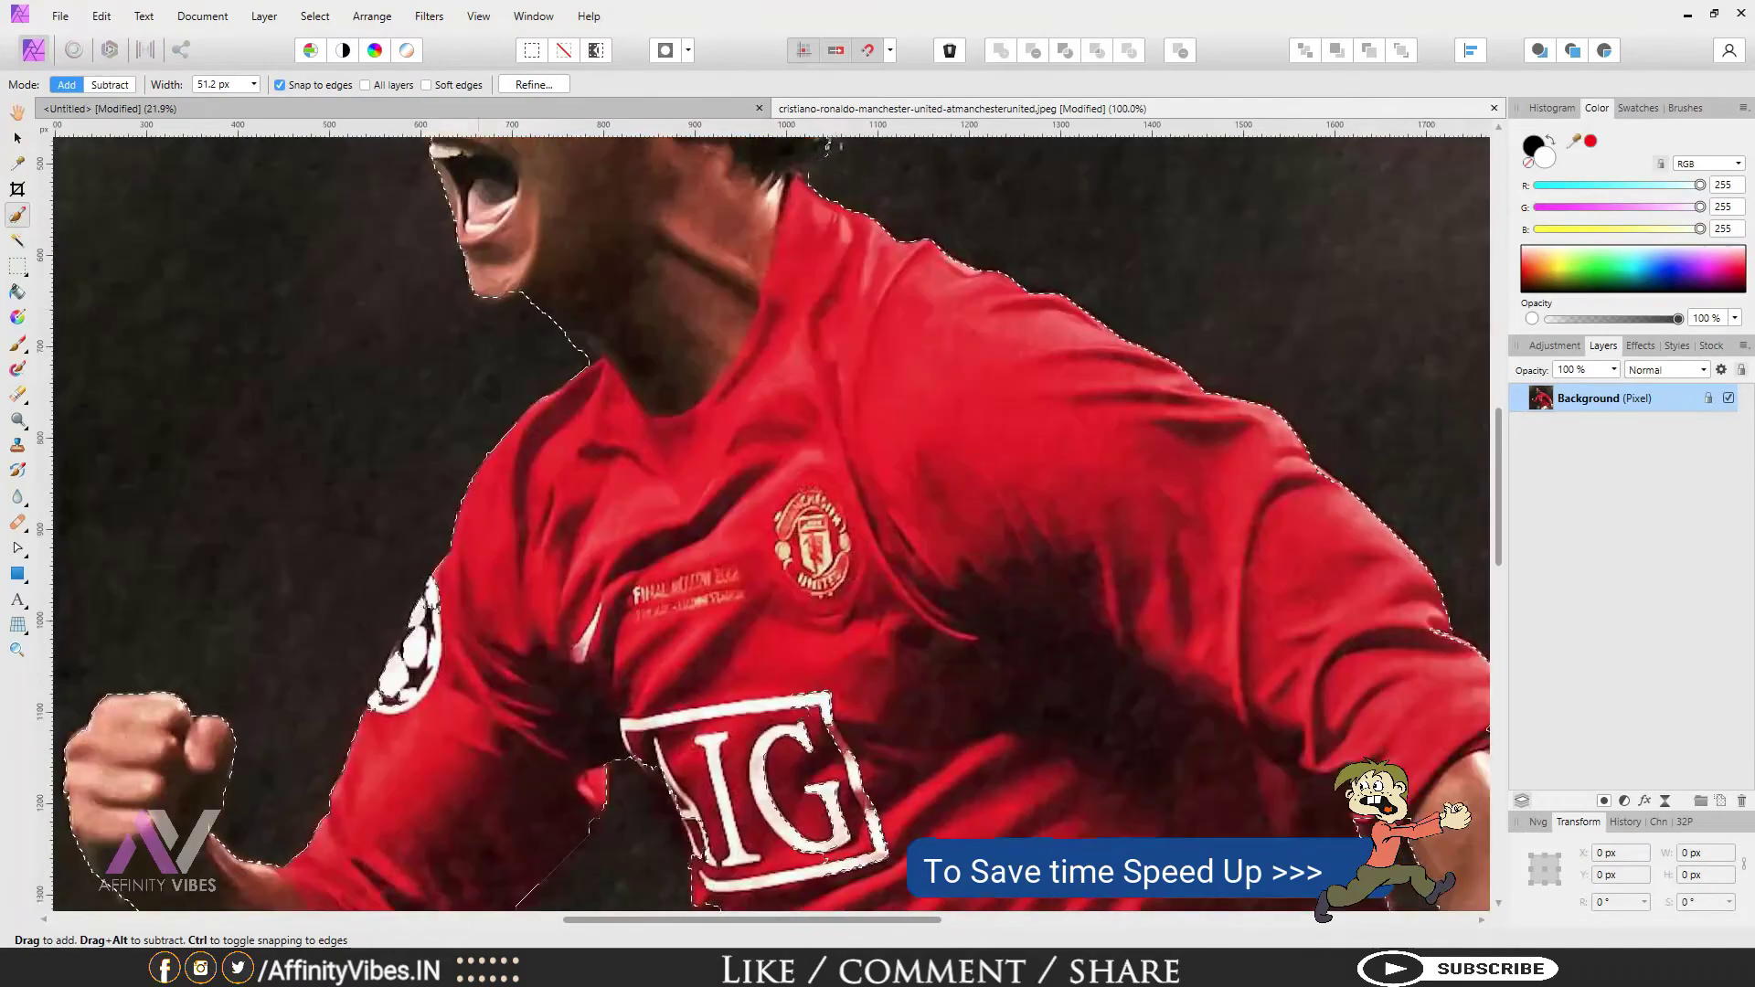
scroll(762, 461, "up", 3)
key("bracketleft")
key("bracketleft")
key("bracketleft")
key("bracketleft")
key("bracketleft")
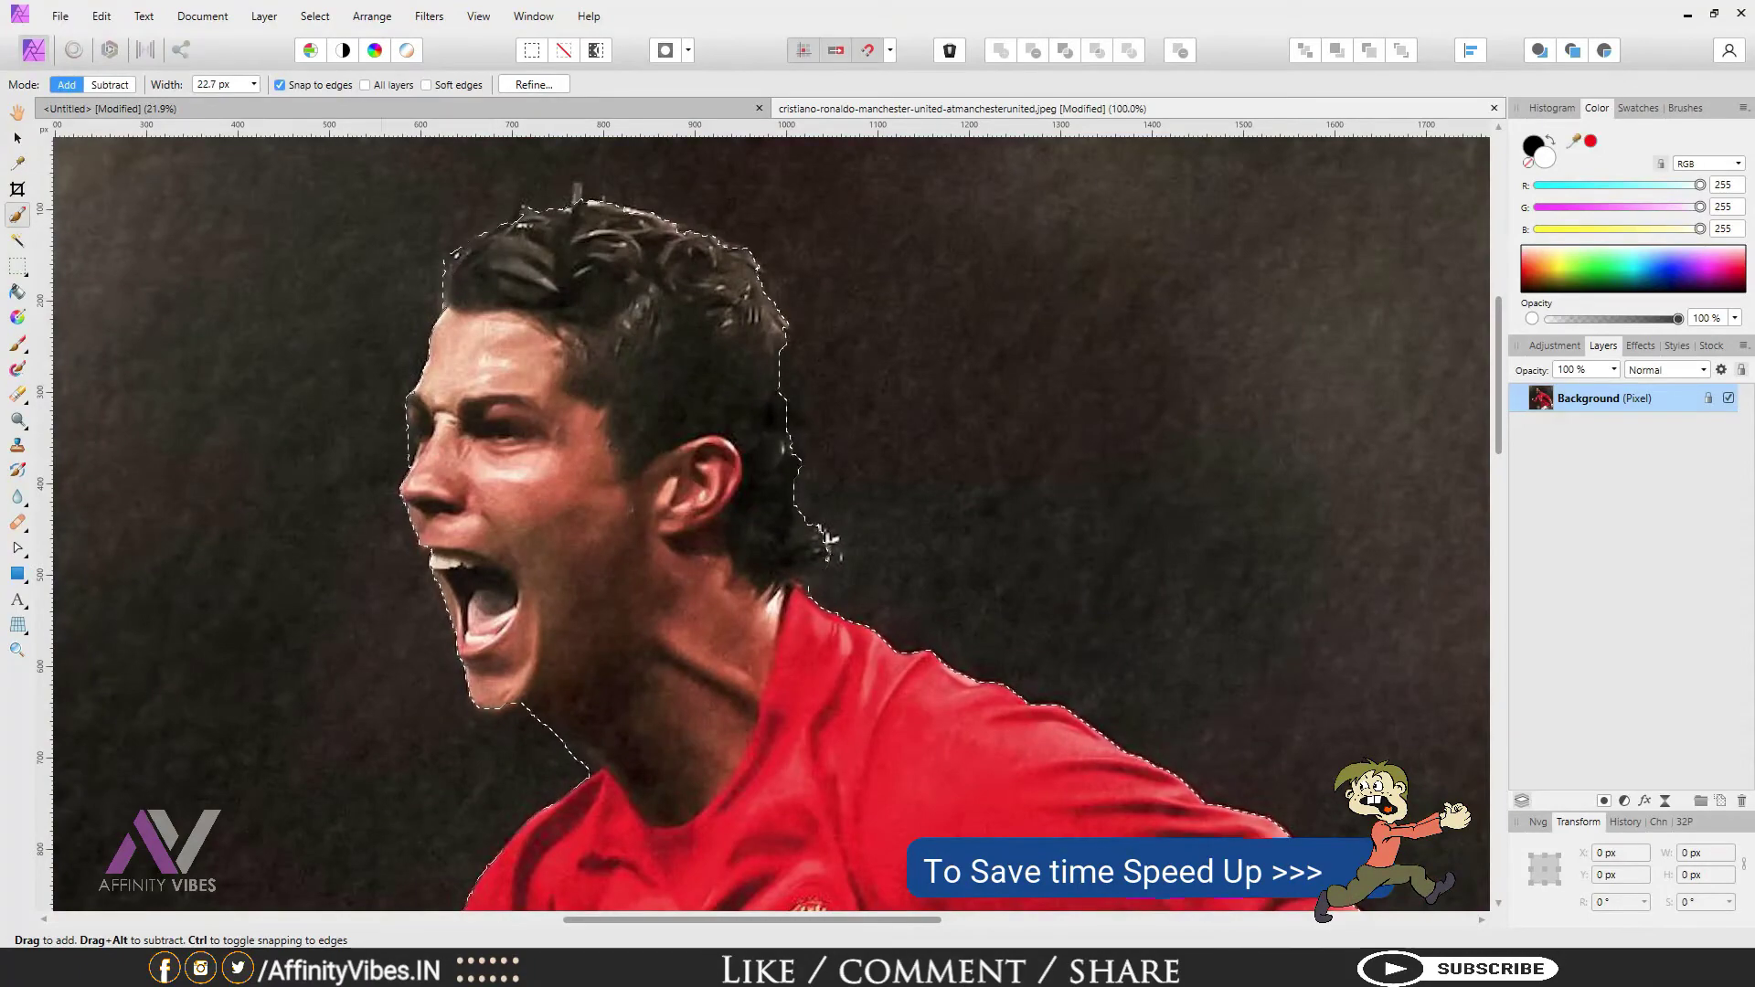
key("bracketleft")
key("bracketleft")
Step: Check and touch up the selection edge along the player's jersey, arms and shorts, previewing it with the quick mask
scroll(827, 540, "down", 2)
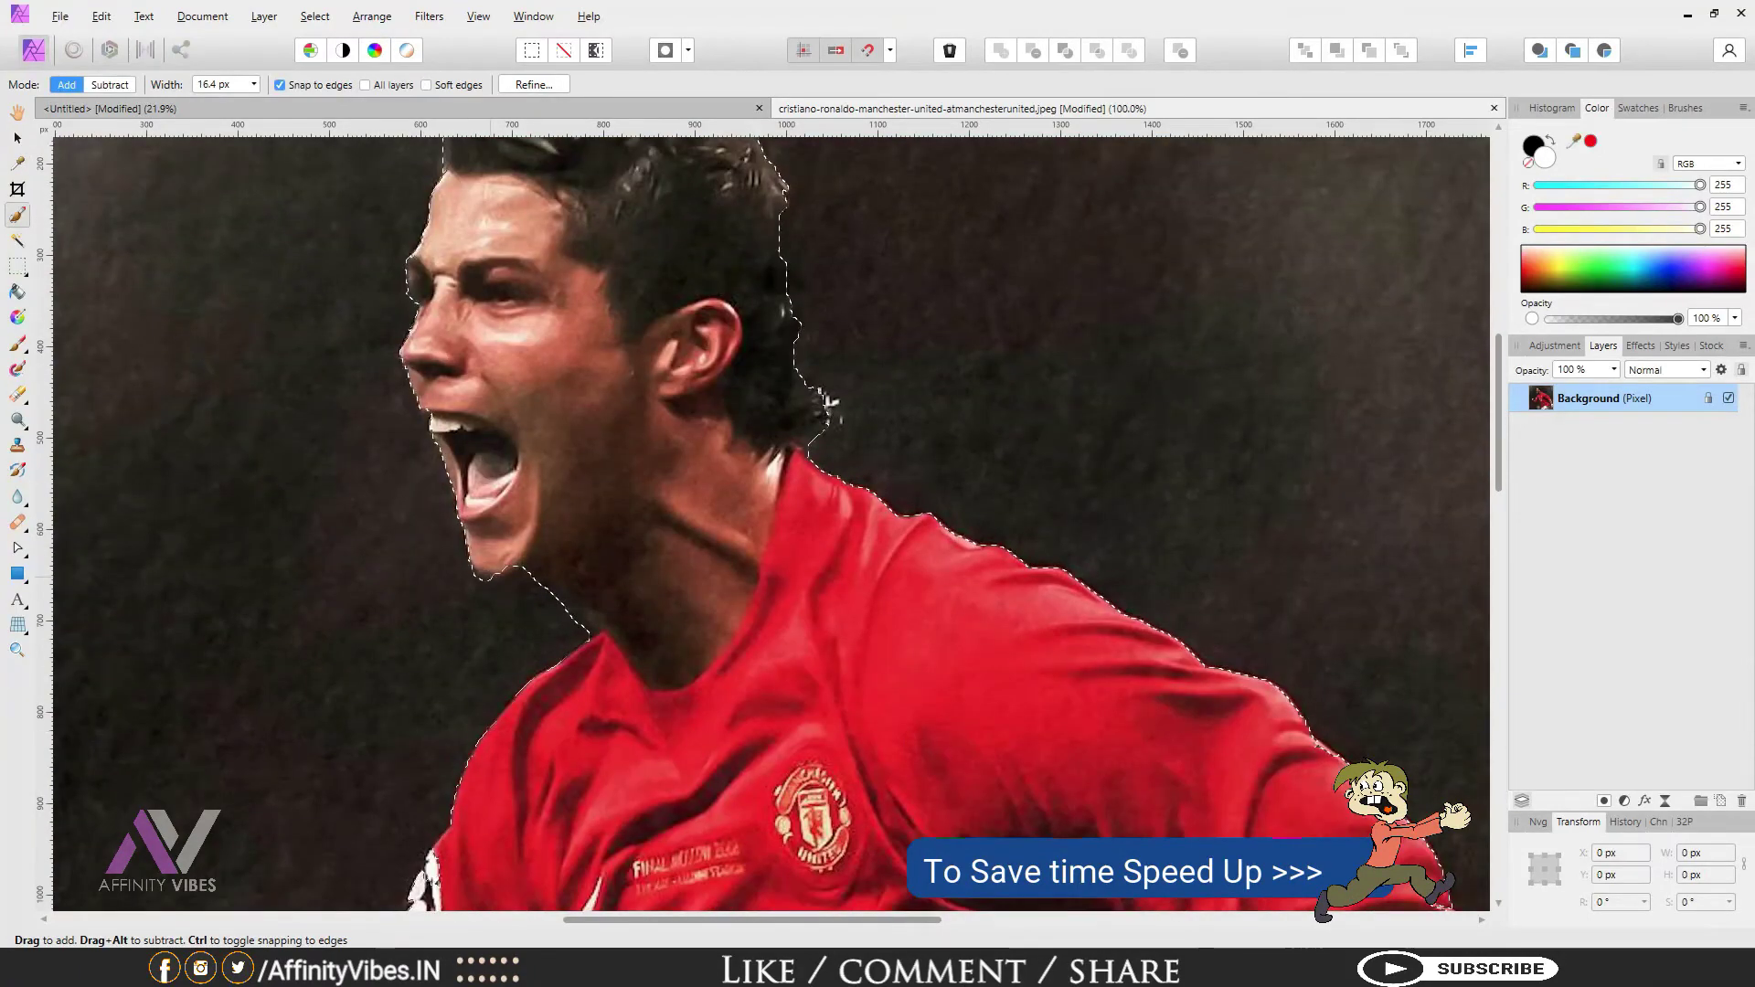
scroll(777, 411, "down", 10)
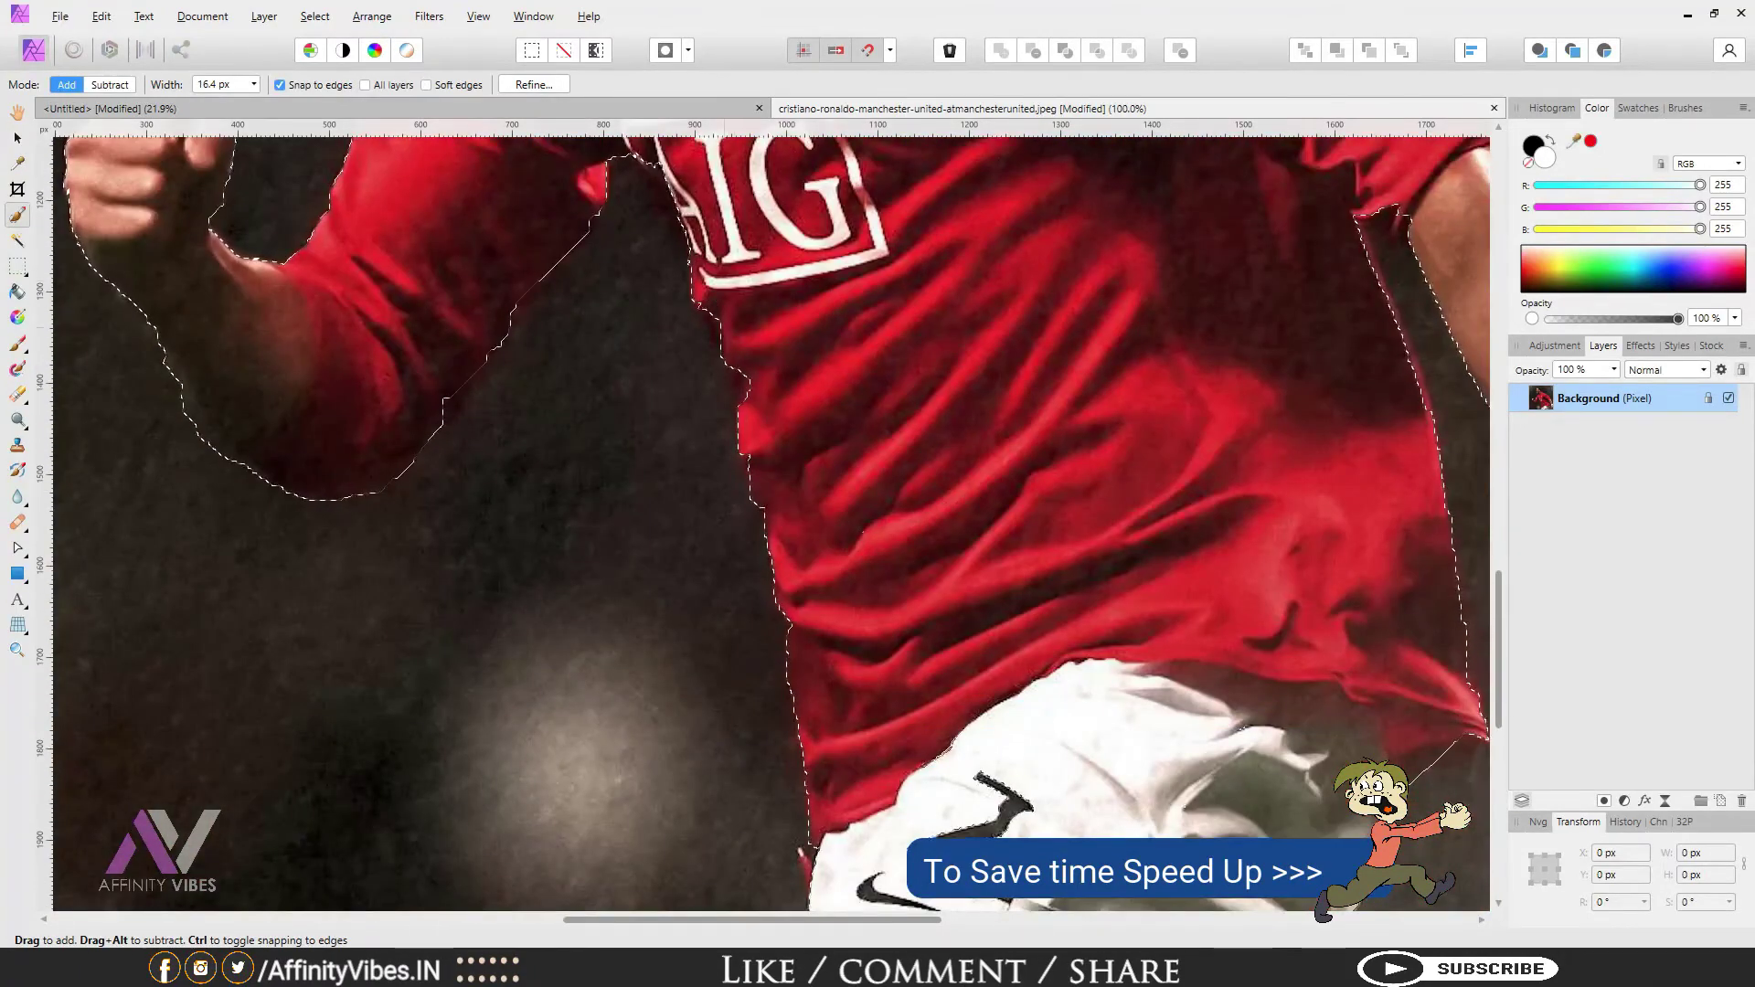
scroll(777, 411, "down", 5)
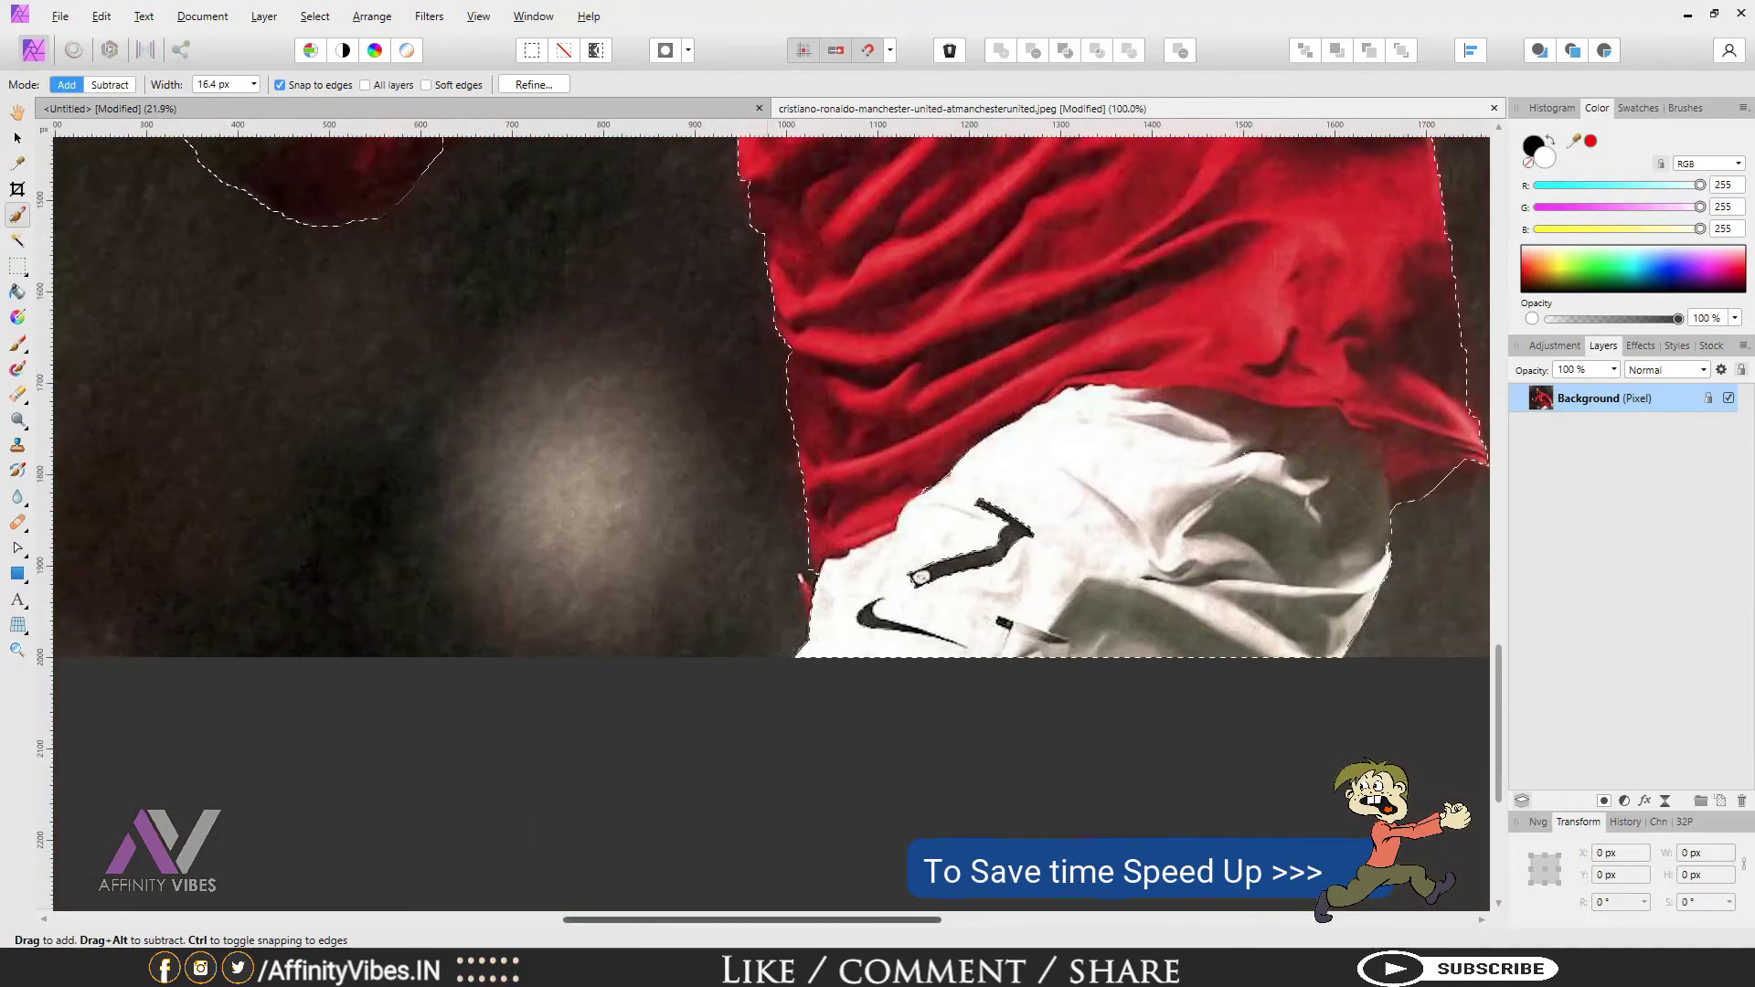
left_click_drag(804, 920, 907, 919)
key("ctrl+0")
key("q")
key("q")
key("q")
key("q")
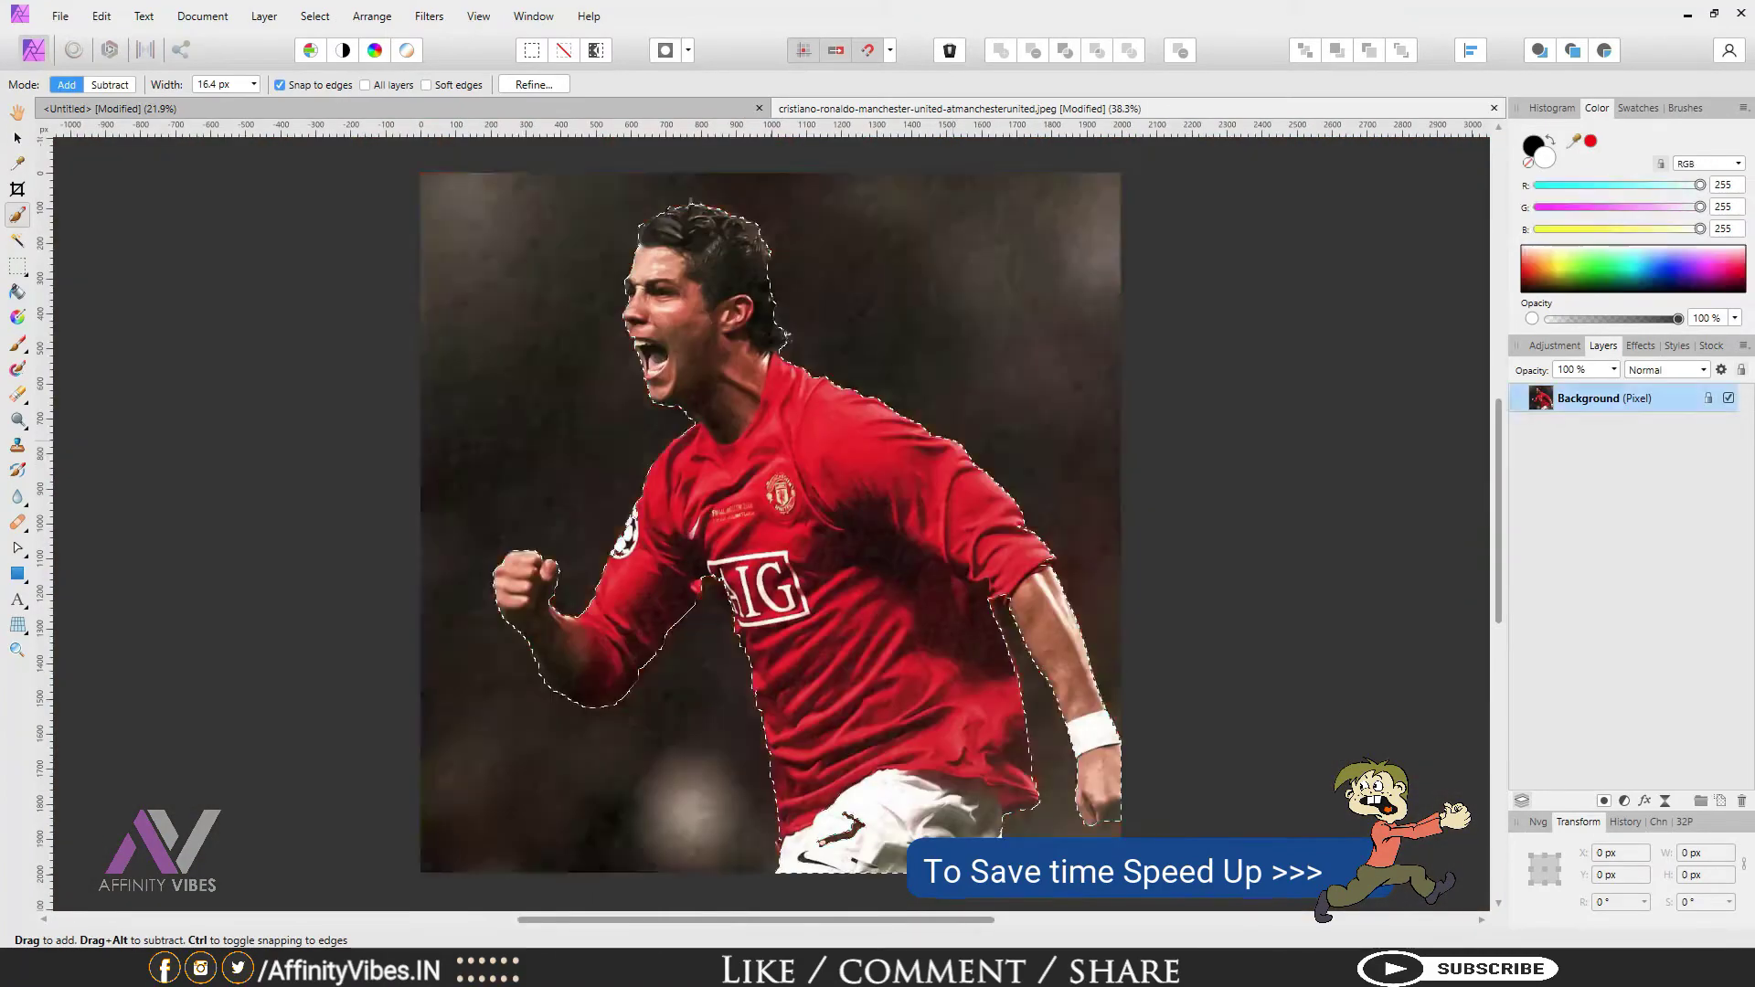
Step: Refine the player selection with matte edges and a 10% border width, and apply it as a mask on the photo
left_click(534, 85)
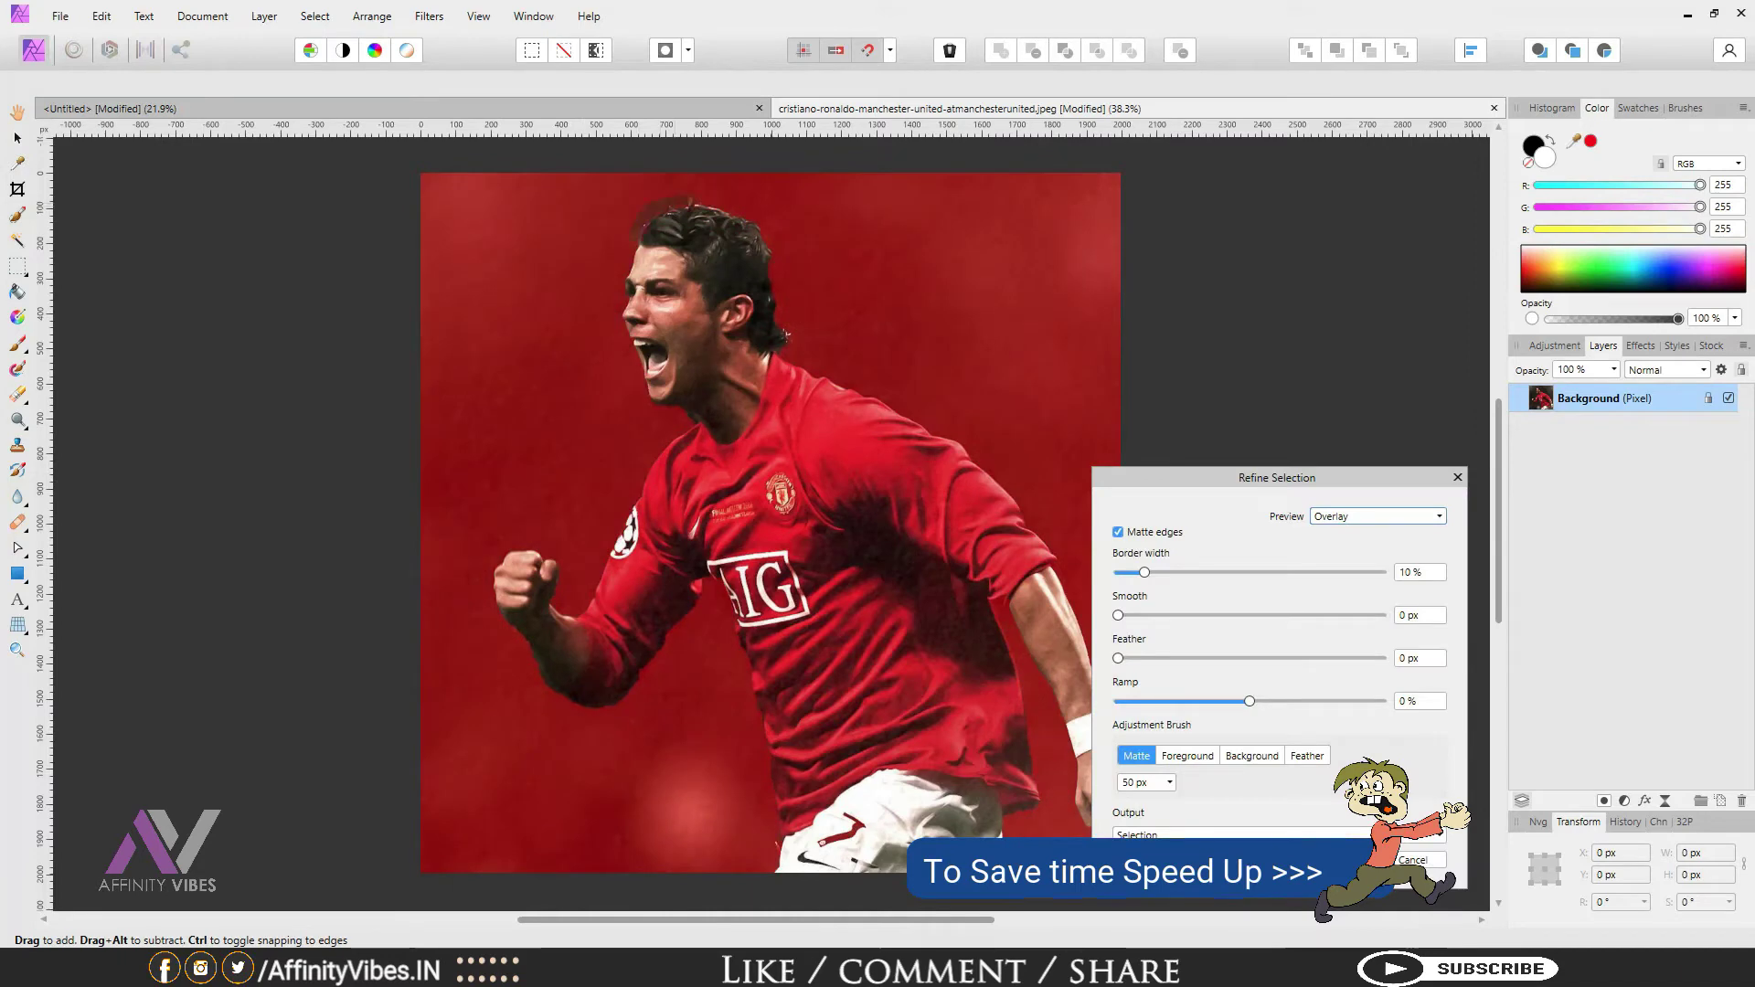
left_click_drag(1281, 479, 1240, 243)
left_click(1295, 625)
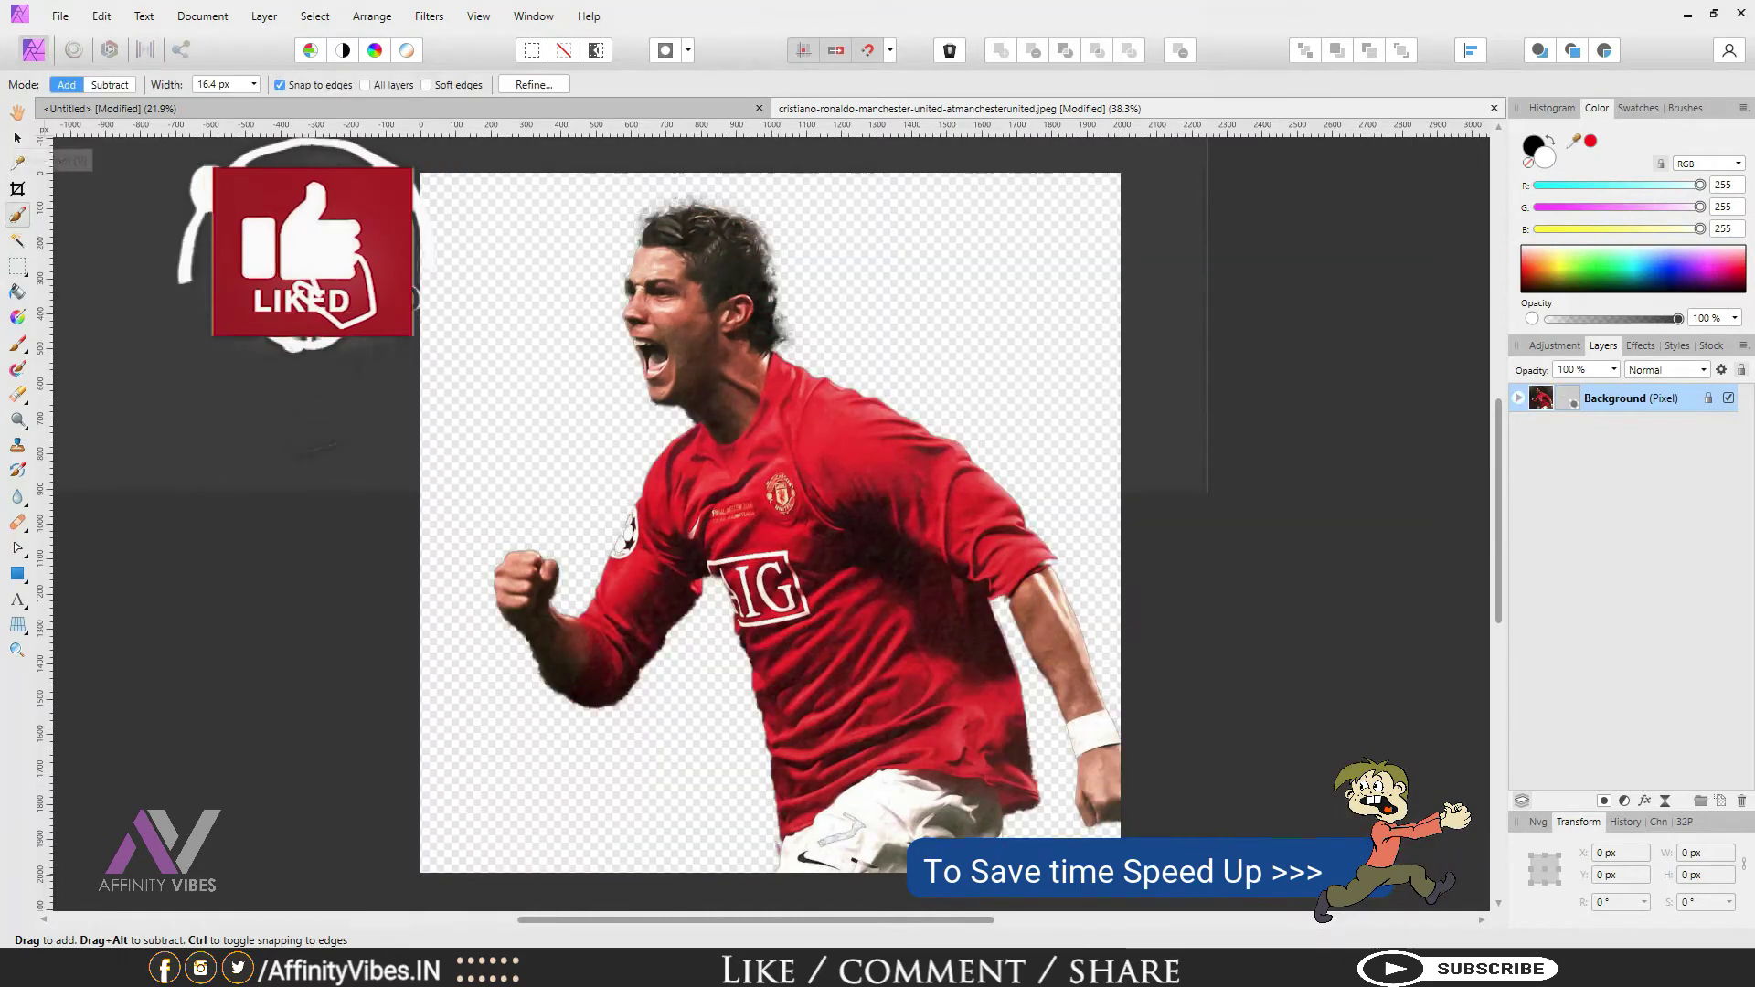
Step: Cut the masked player layer and paste it into the poster document, closing the photo without saving
key("ctrl+x")
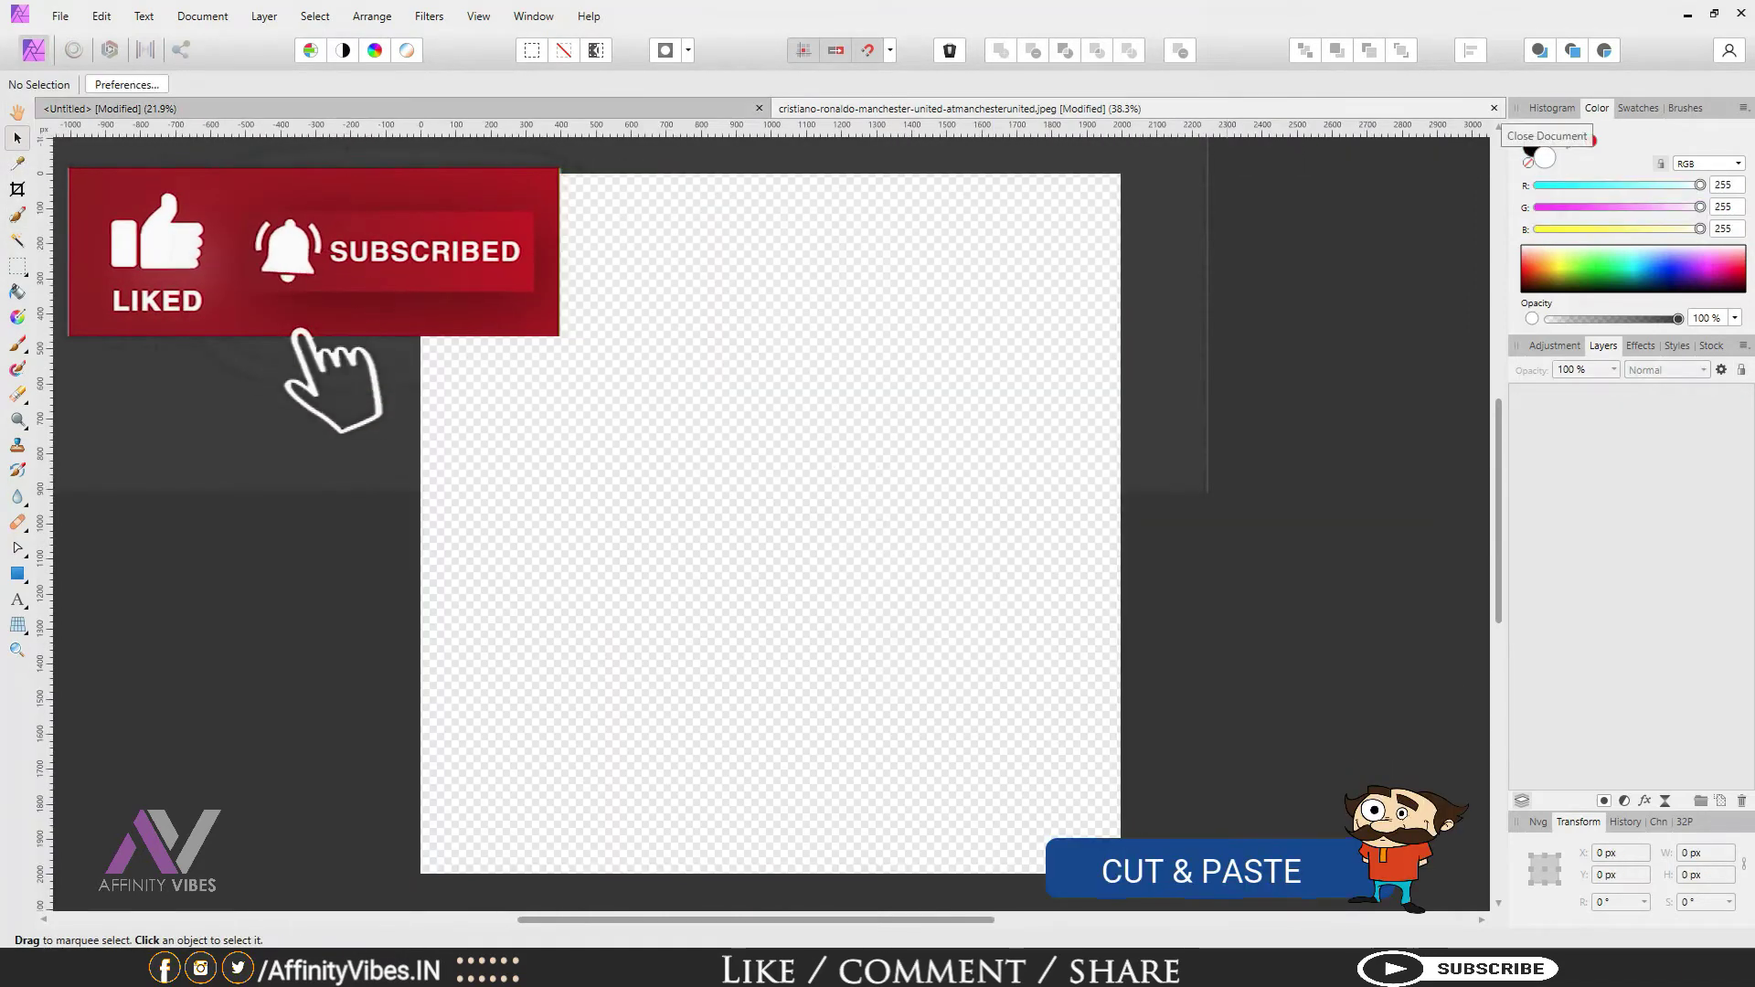
left_click(1493, 108)
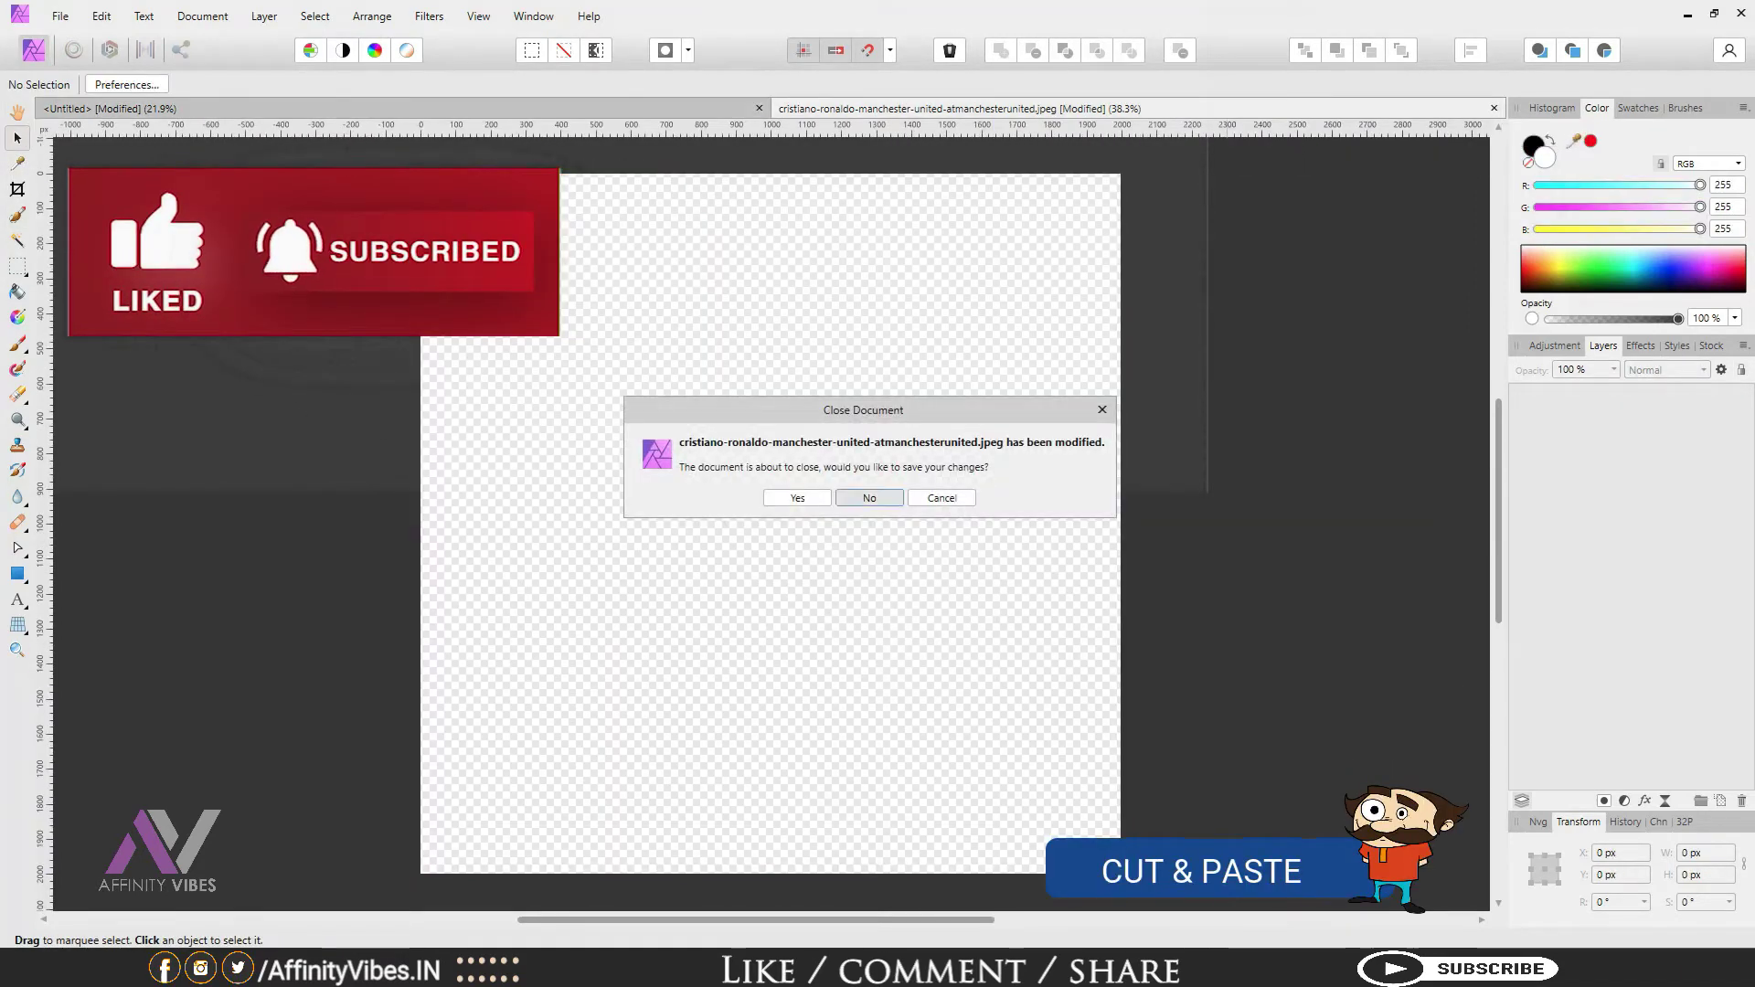
left_click(870, 497)
key("ctrl+v")
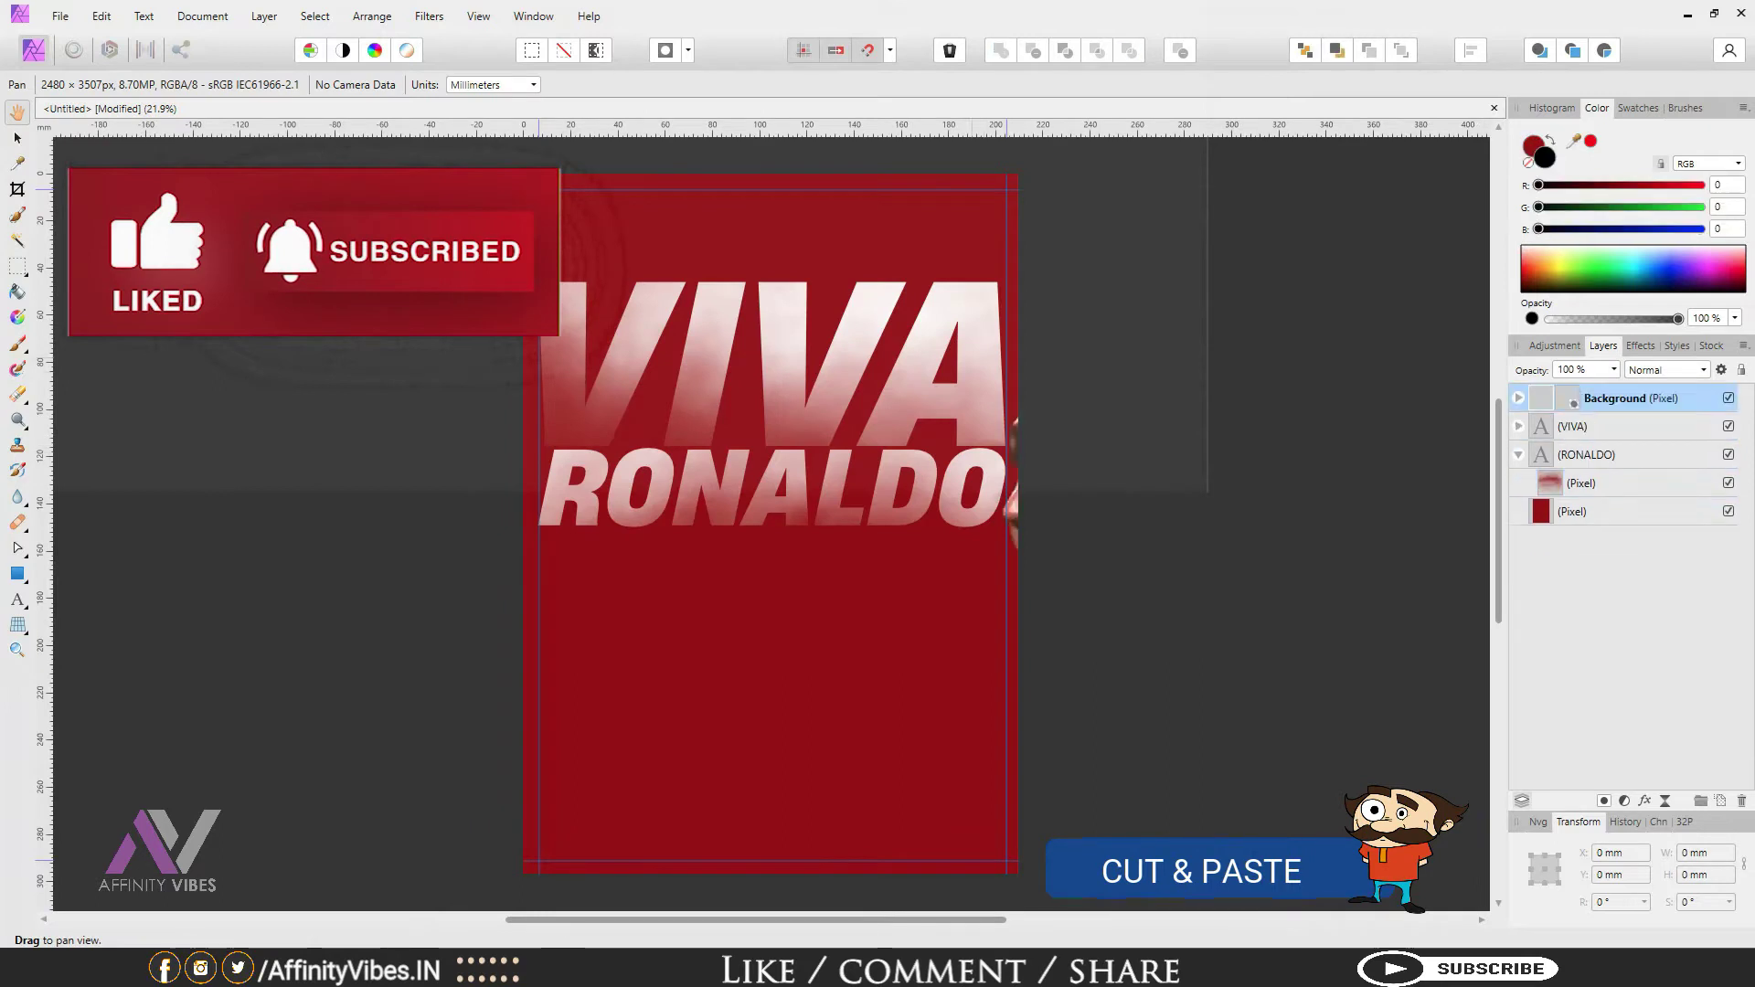
Step: Scale the player cutout to 198 × 198 mm and place it at the poster's lower edge, overlapping the RONALDO text
key("ctrl+minus")
key("ctrl+minus")
key("ctrl+t")
left_click(1406, 109)
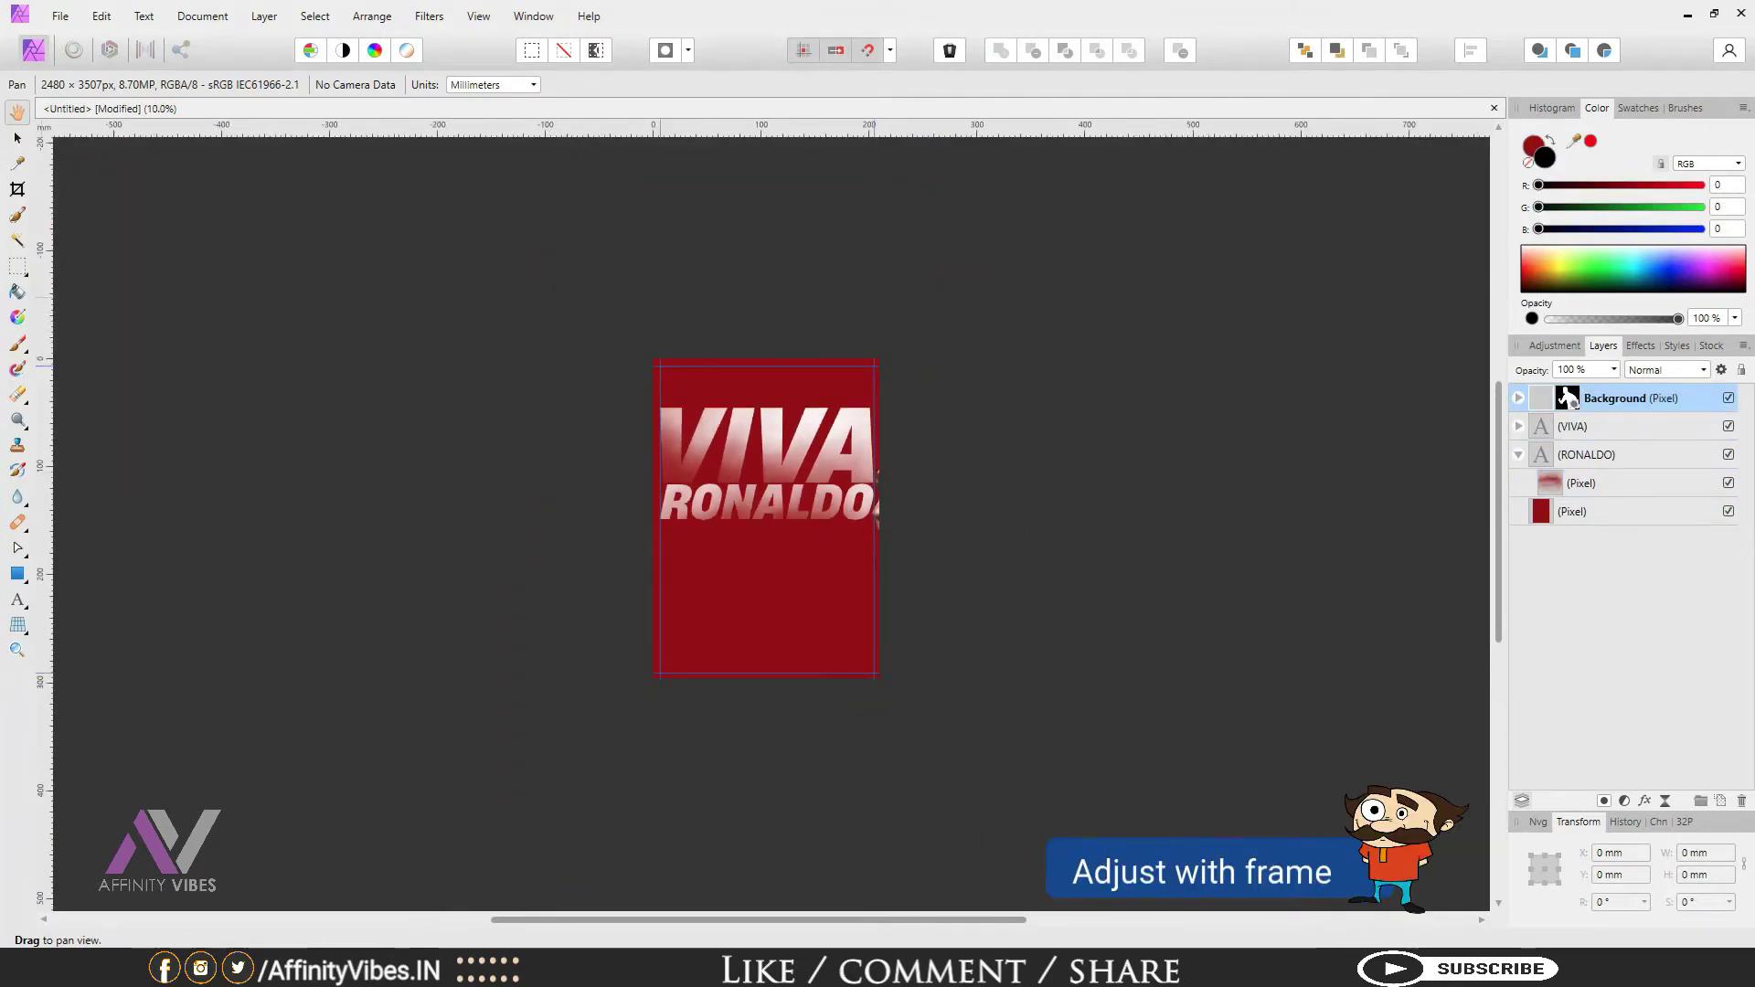
left_click(17, 138)
left_click_drag(653, 358, 926, 631)
left_click_drag(1170, 814, 800, 487)
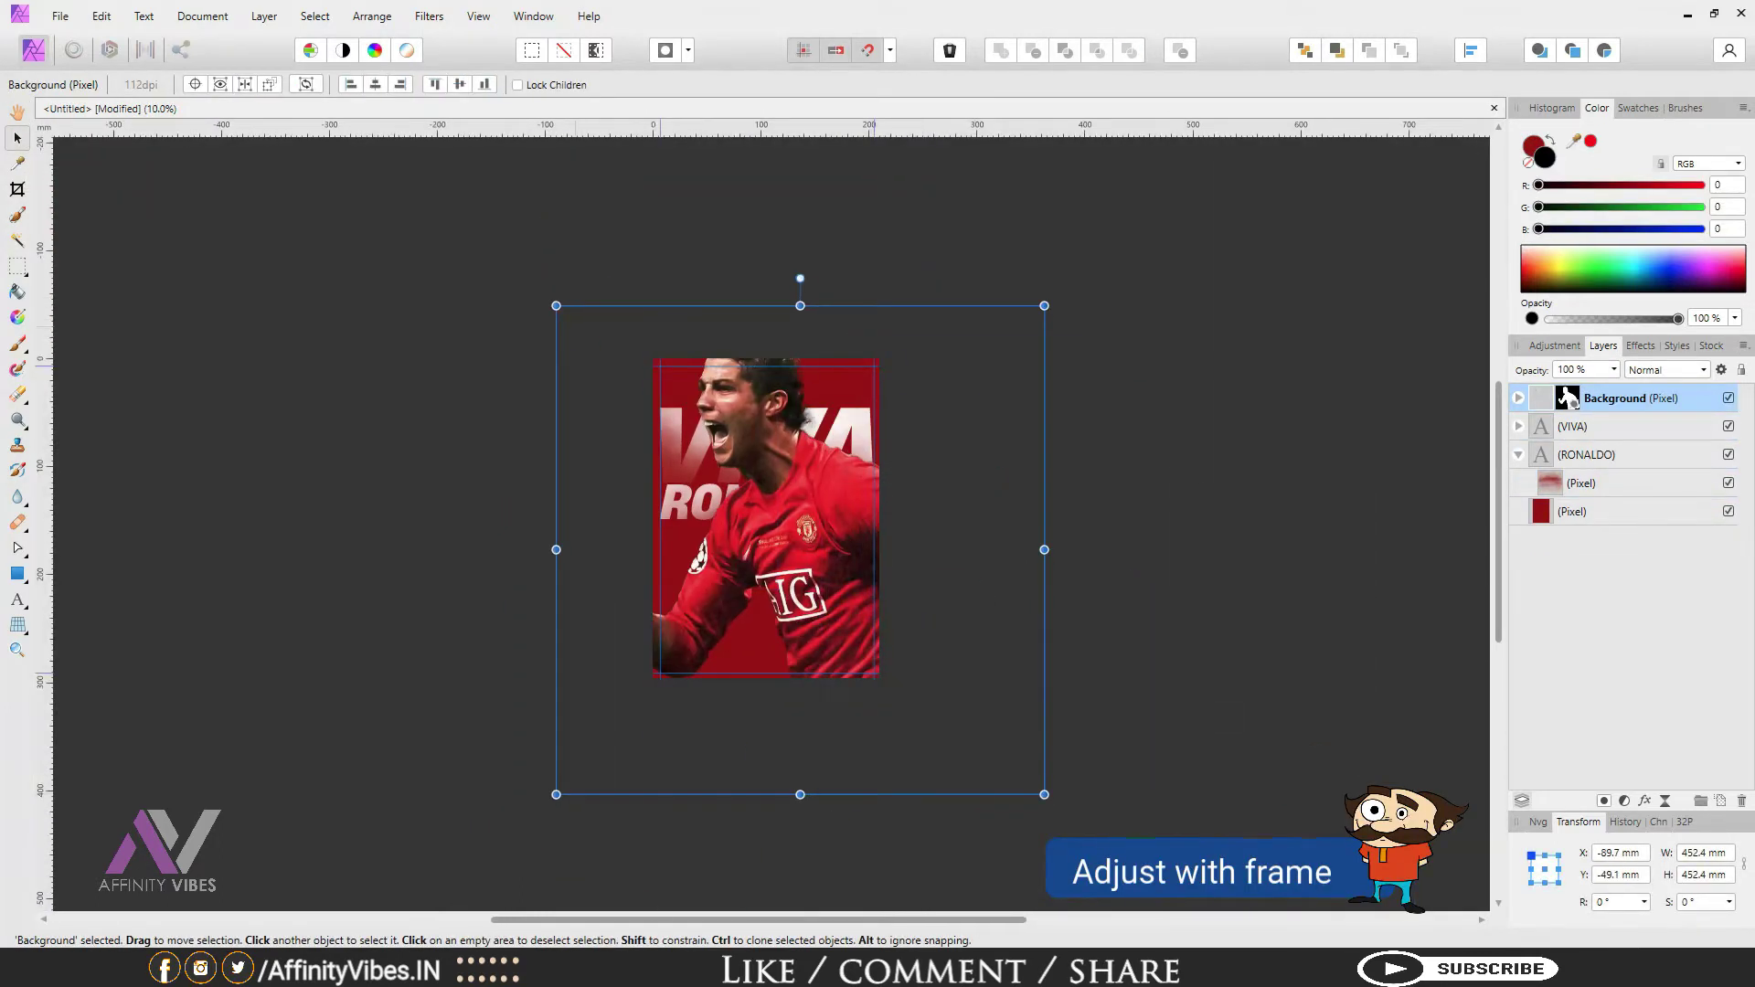
left_click_drag(557, 305, 830, 579)
left_click_drag(946, 690, 776, 576)
key("ctrl+0")
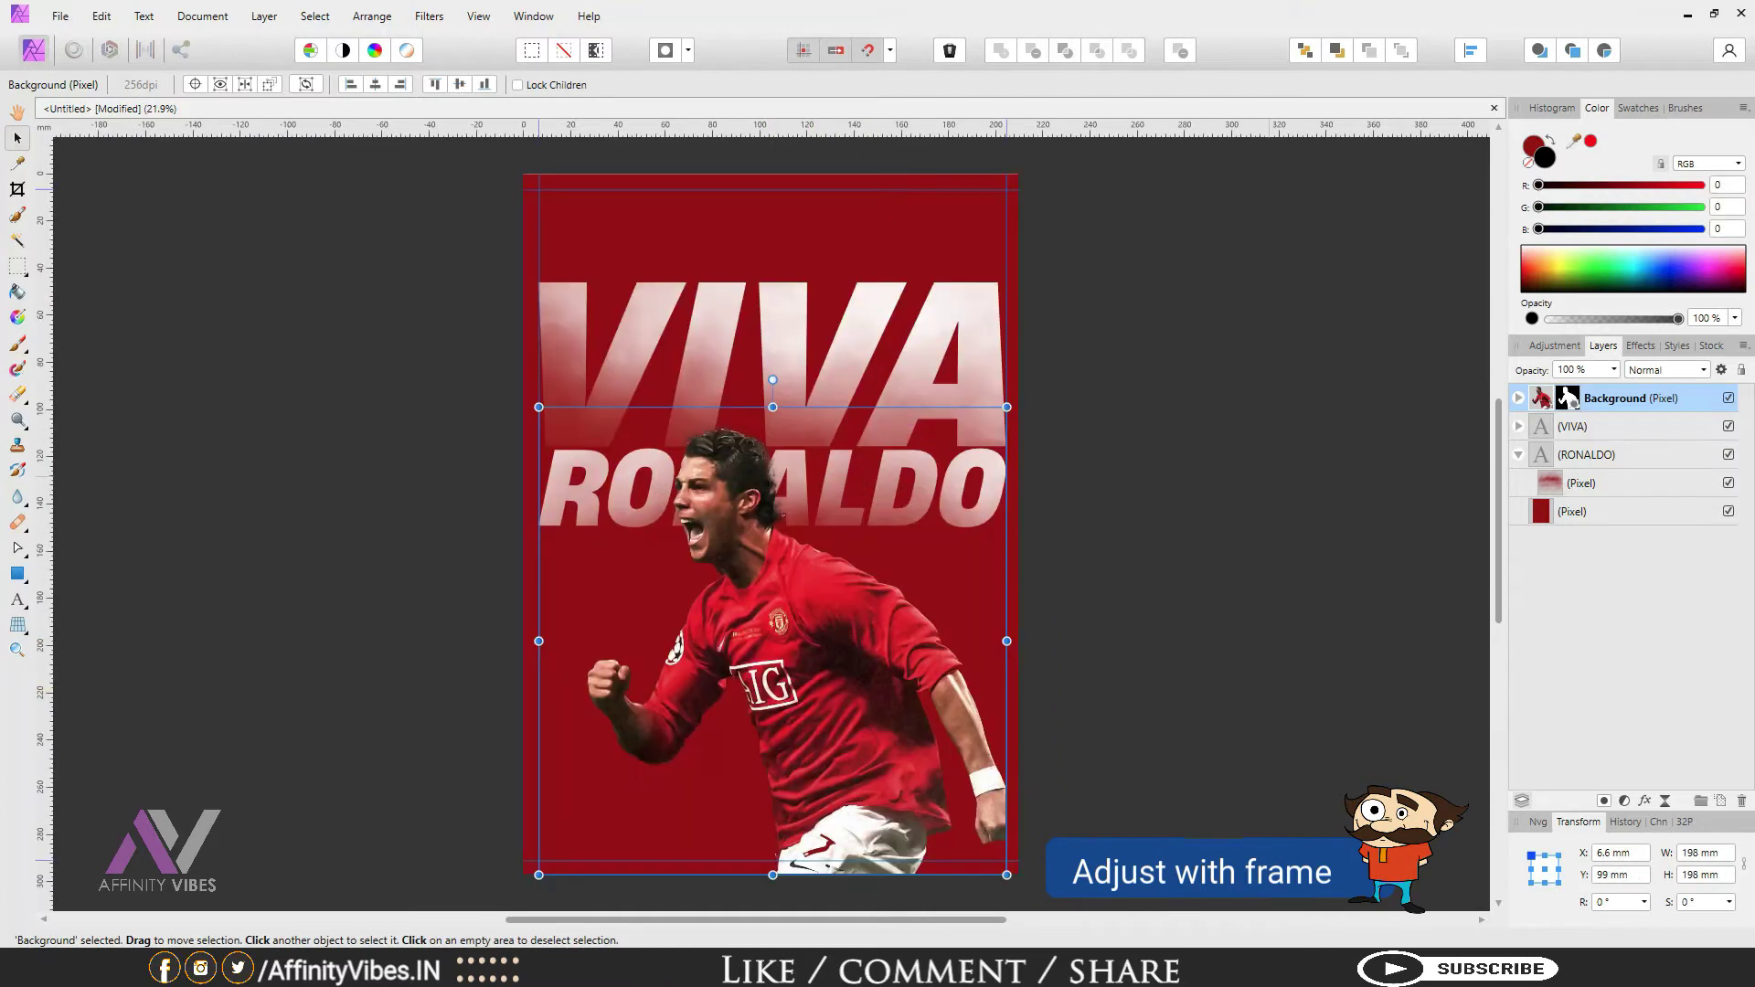
Step: Shift the player cutout horizontally to X 12 mm so its frame meets the poster's right edge
left_click(1255, 478)
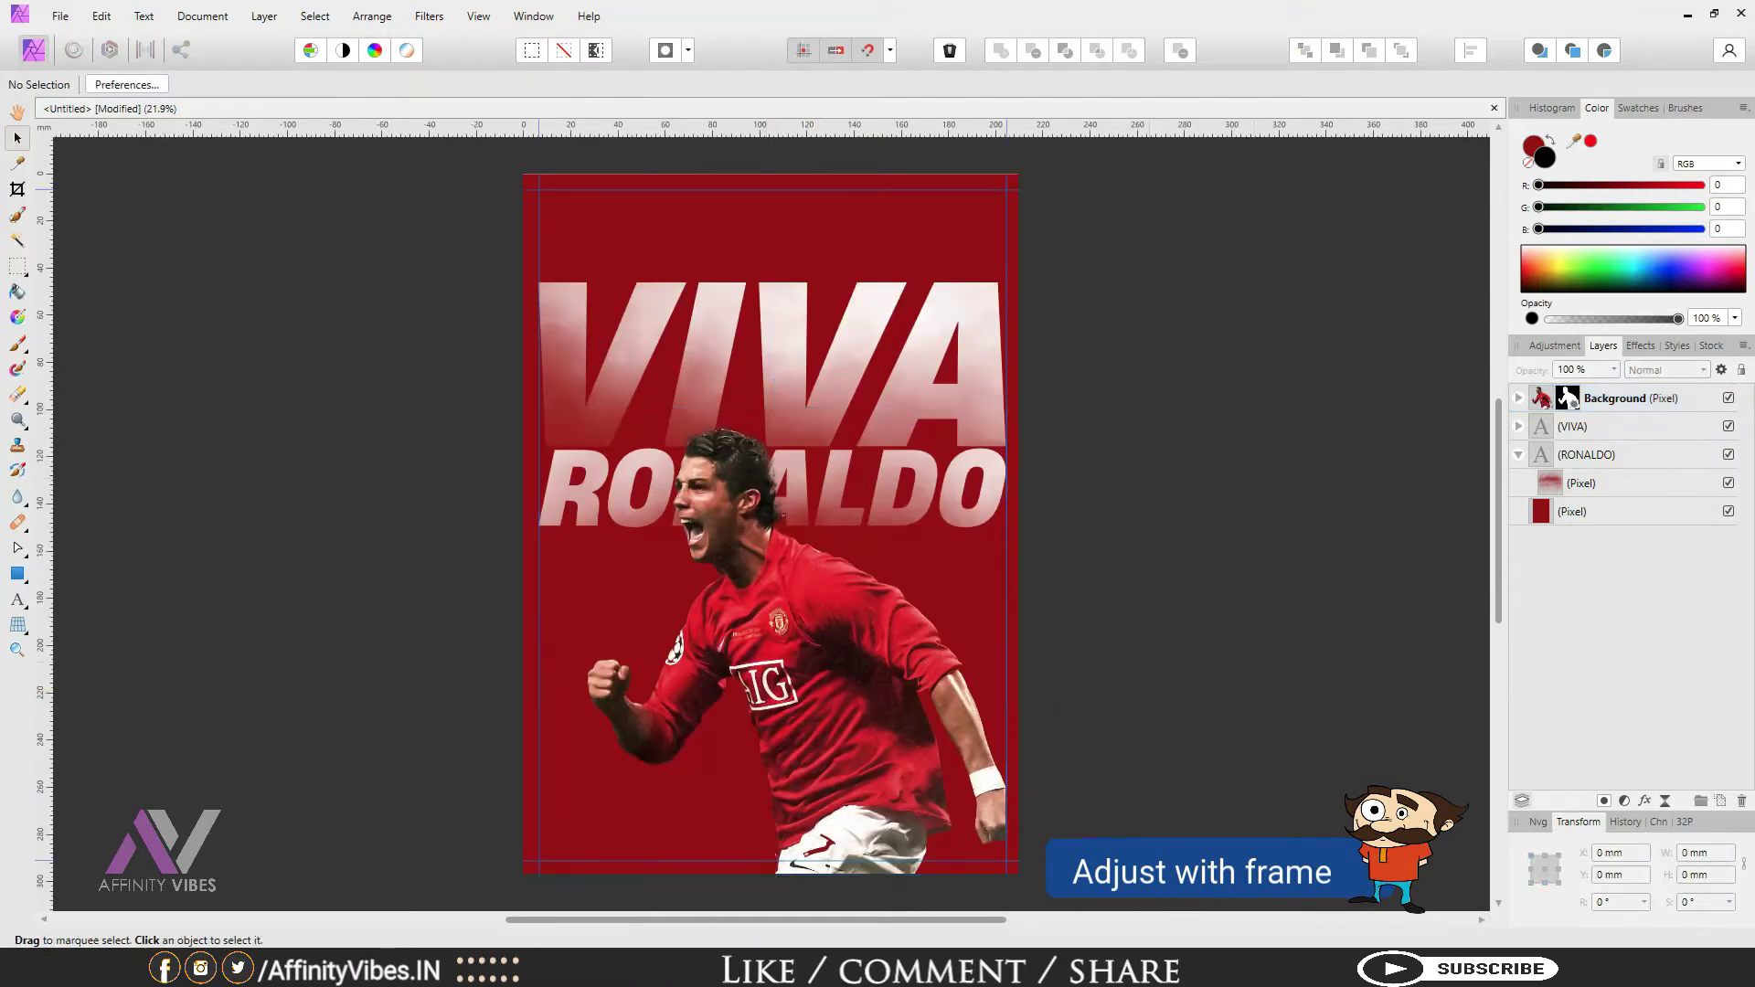
mouse_move(797, 631)
left_mouse_down()
mouse_move(782, 631)
mouse_move(809, 630)
left_mouse_up()
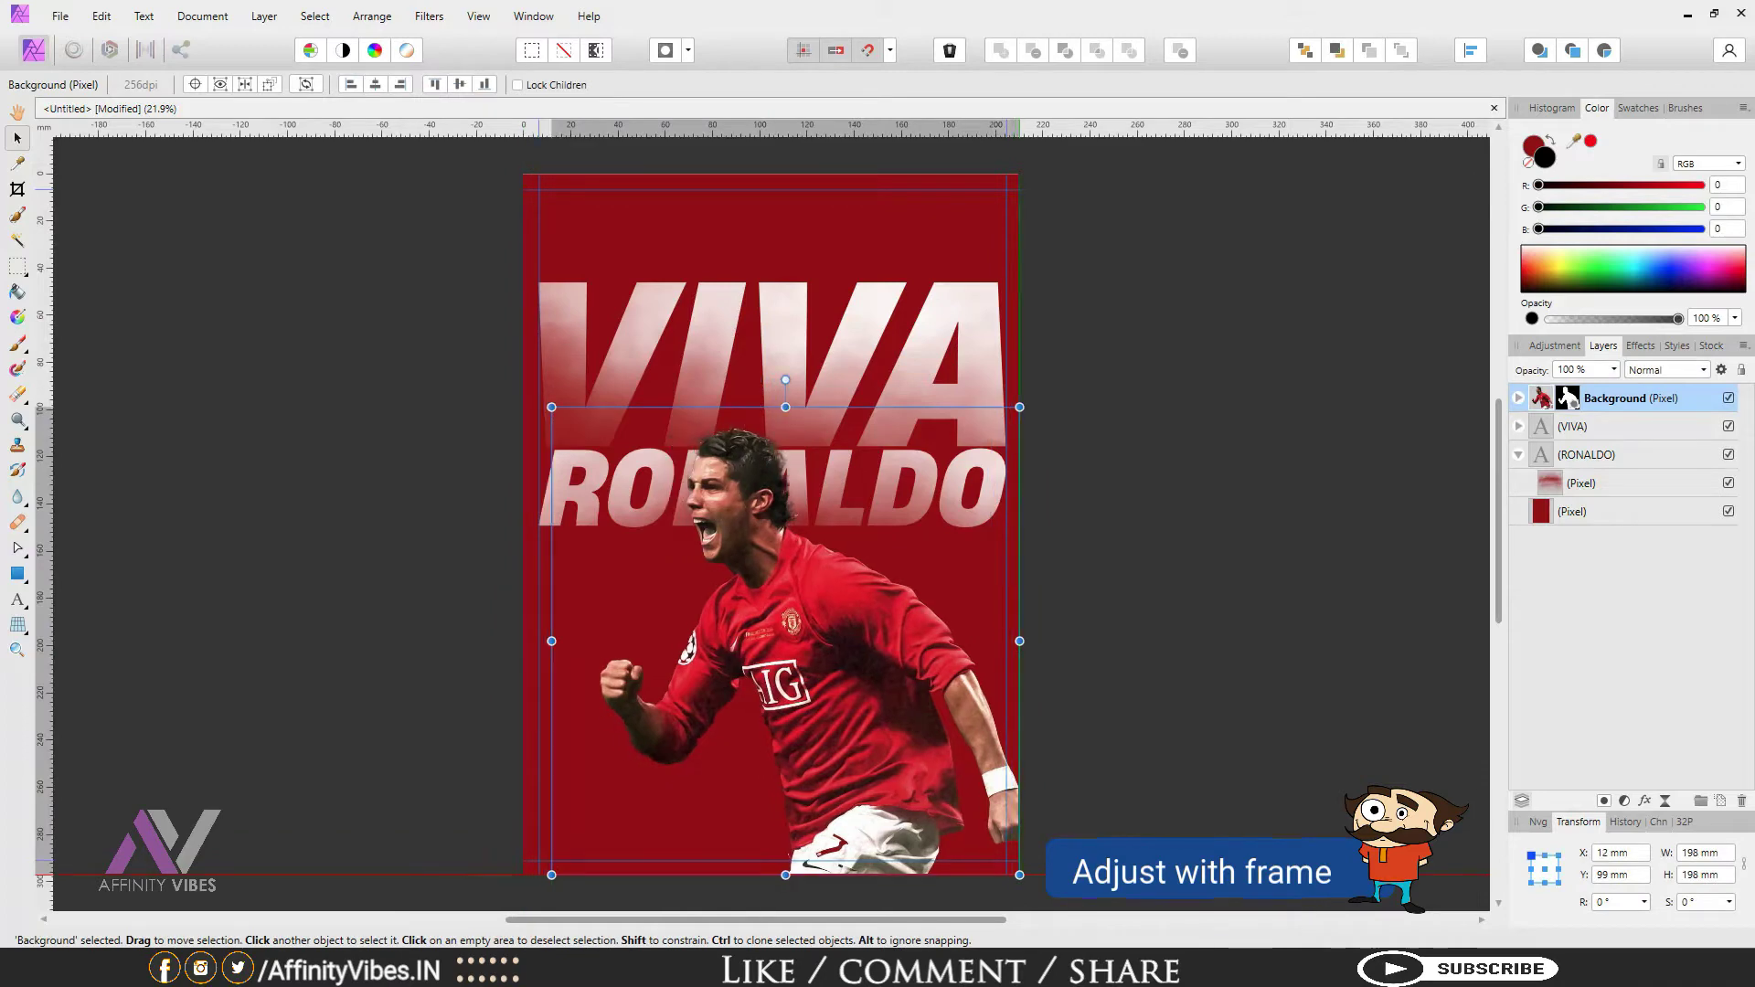
left_click(1254, 549)
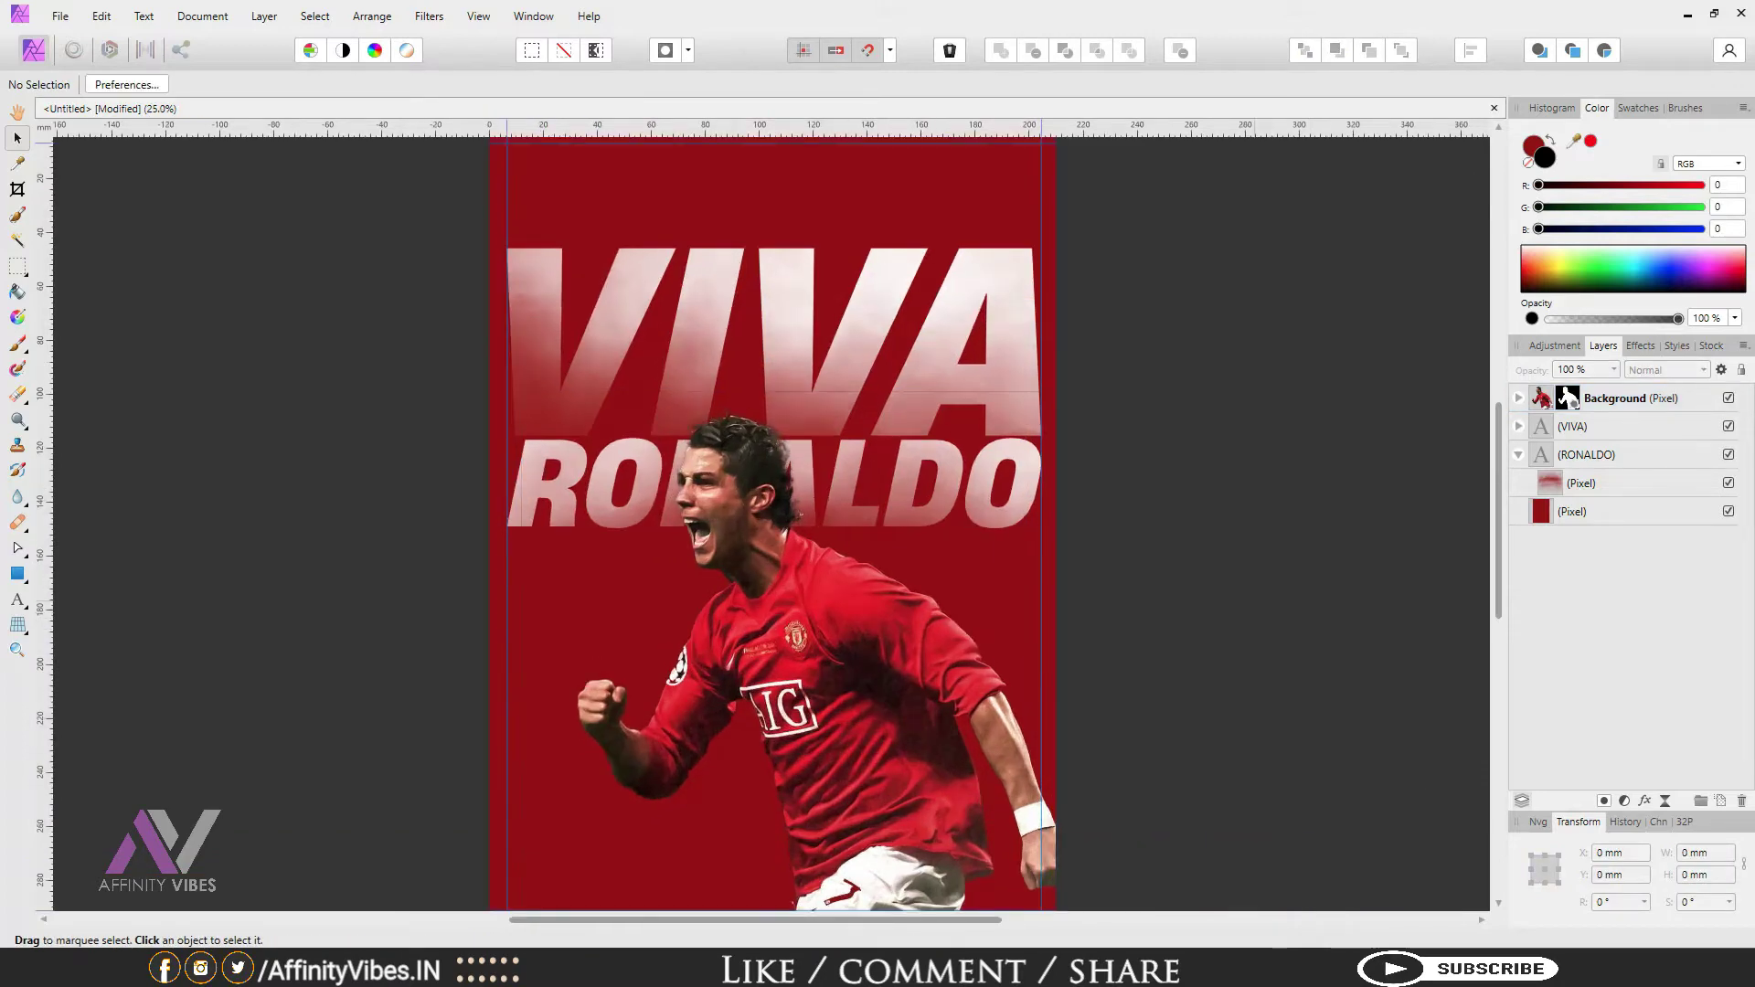
Step: Add a Multiply outer shadow to the player's mask with 66% opacity, 1 px radius, 7.8 px offset and 46% intensity
left_click(1645, 800)
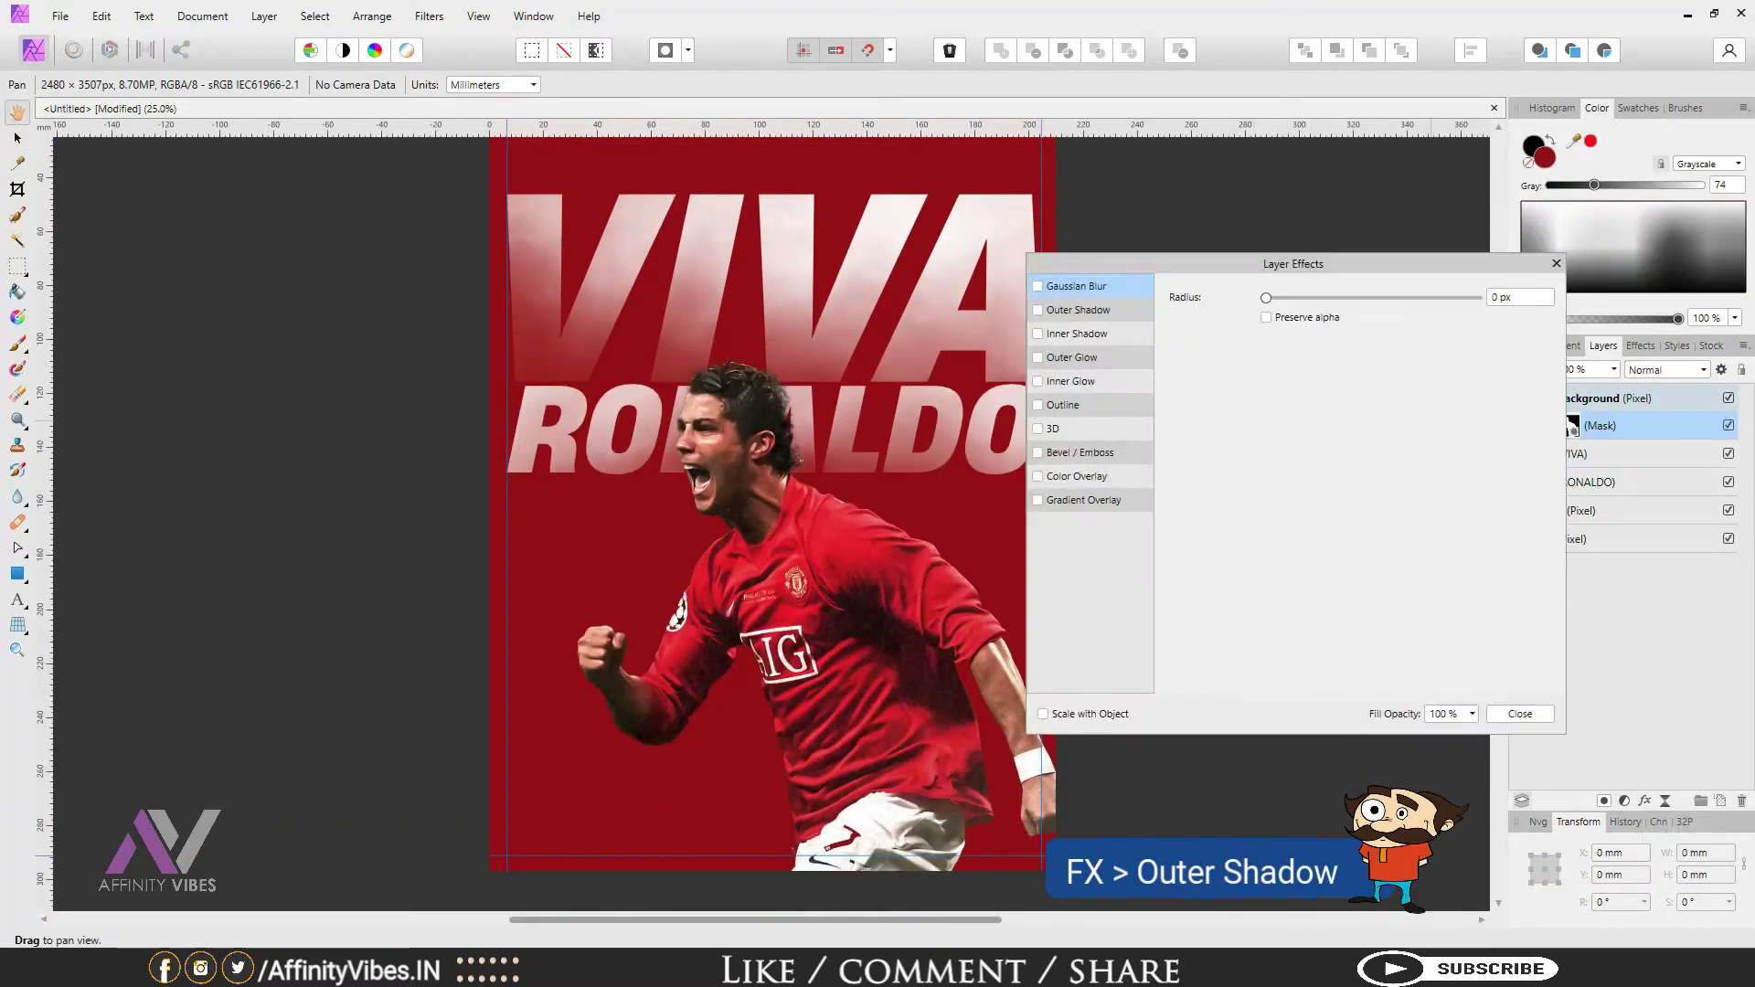
left_click(1038, 310)
left_click(1079, 309)
left_click_drag(1101, 264, 1109, 208)
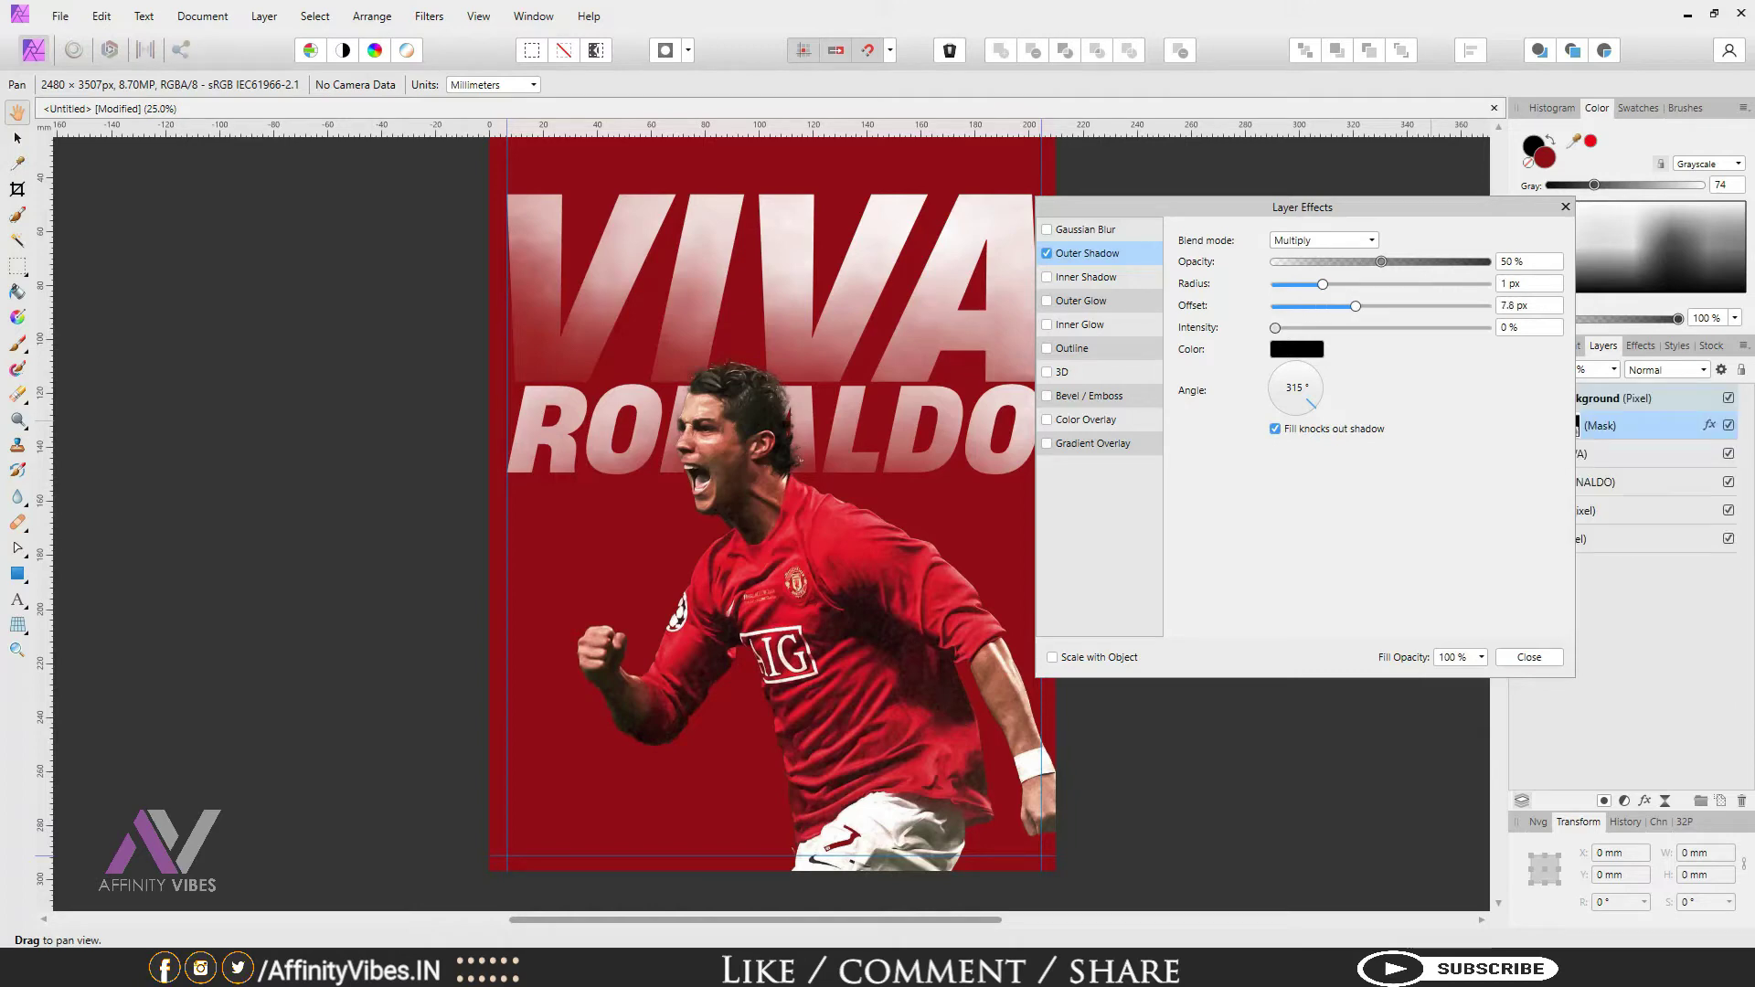
left_click_drag(1363, 327, 1371, 327)
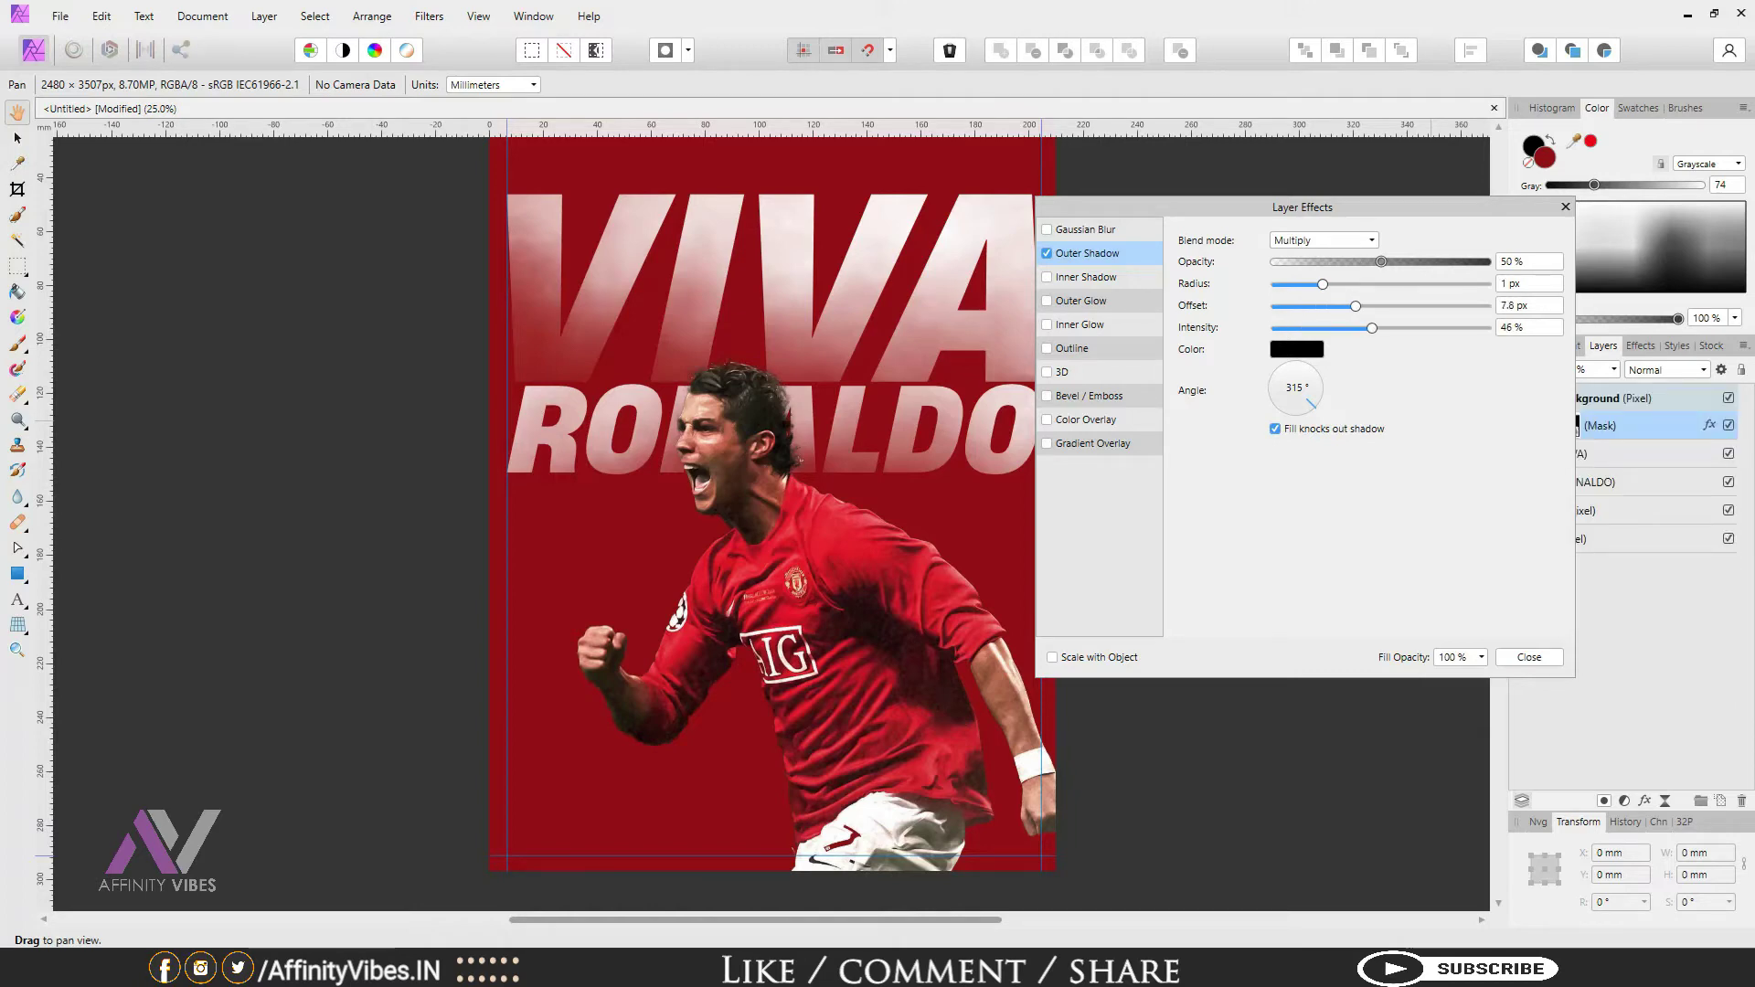
left_click_drag(1380, 262, 1413, 261)
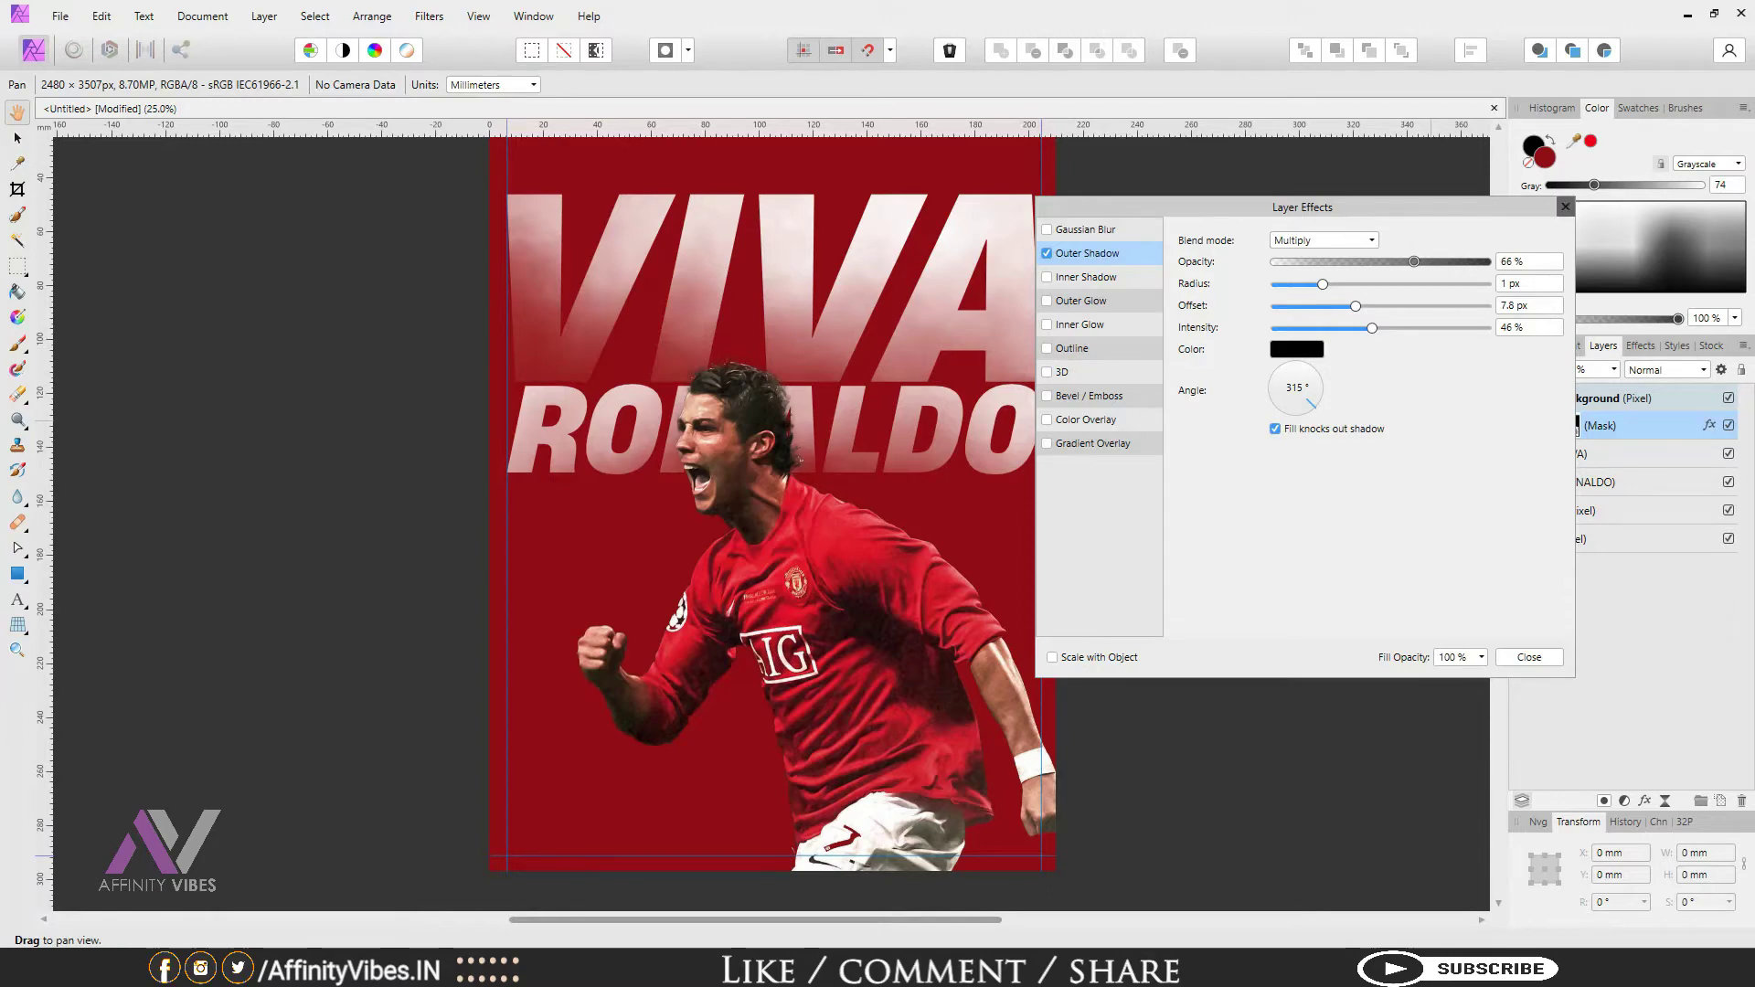
key("Escape")
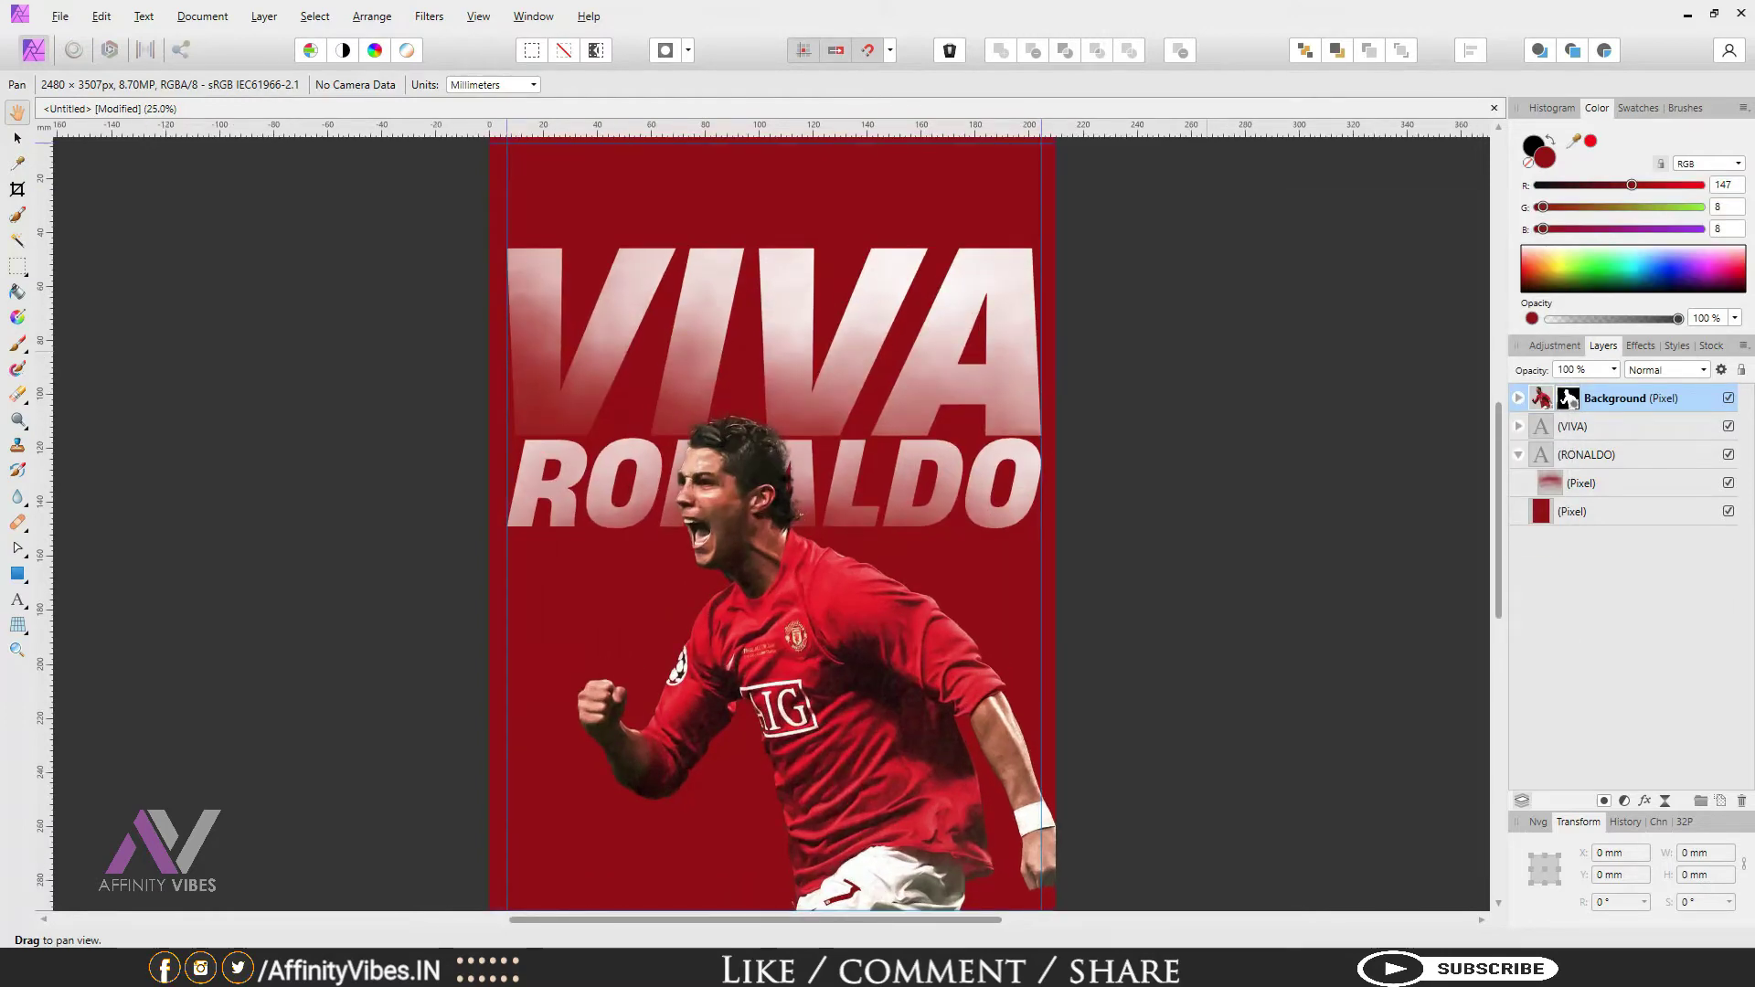
Step: Duplicate the masked player layer
scroll(1207, 351, "down", 3)
scroll(1211, 380, "up", 1)
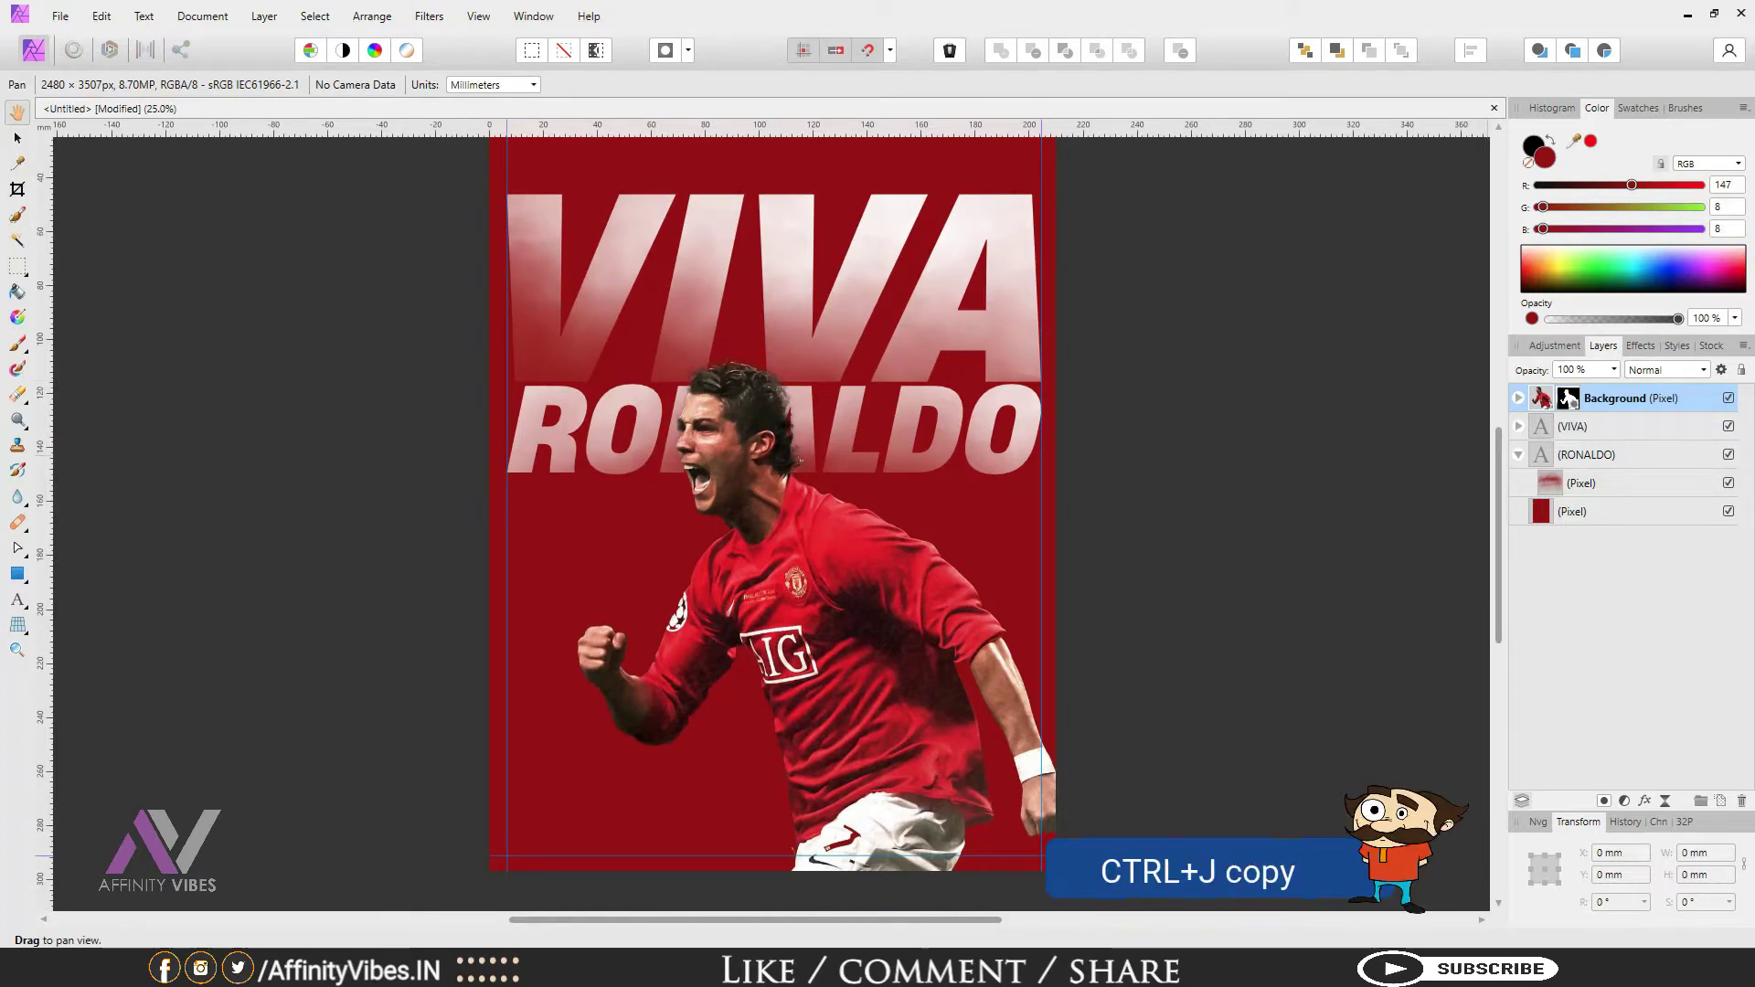
key("ctrl+j")
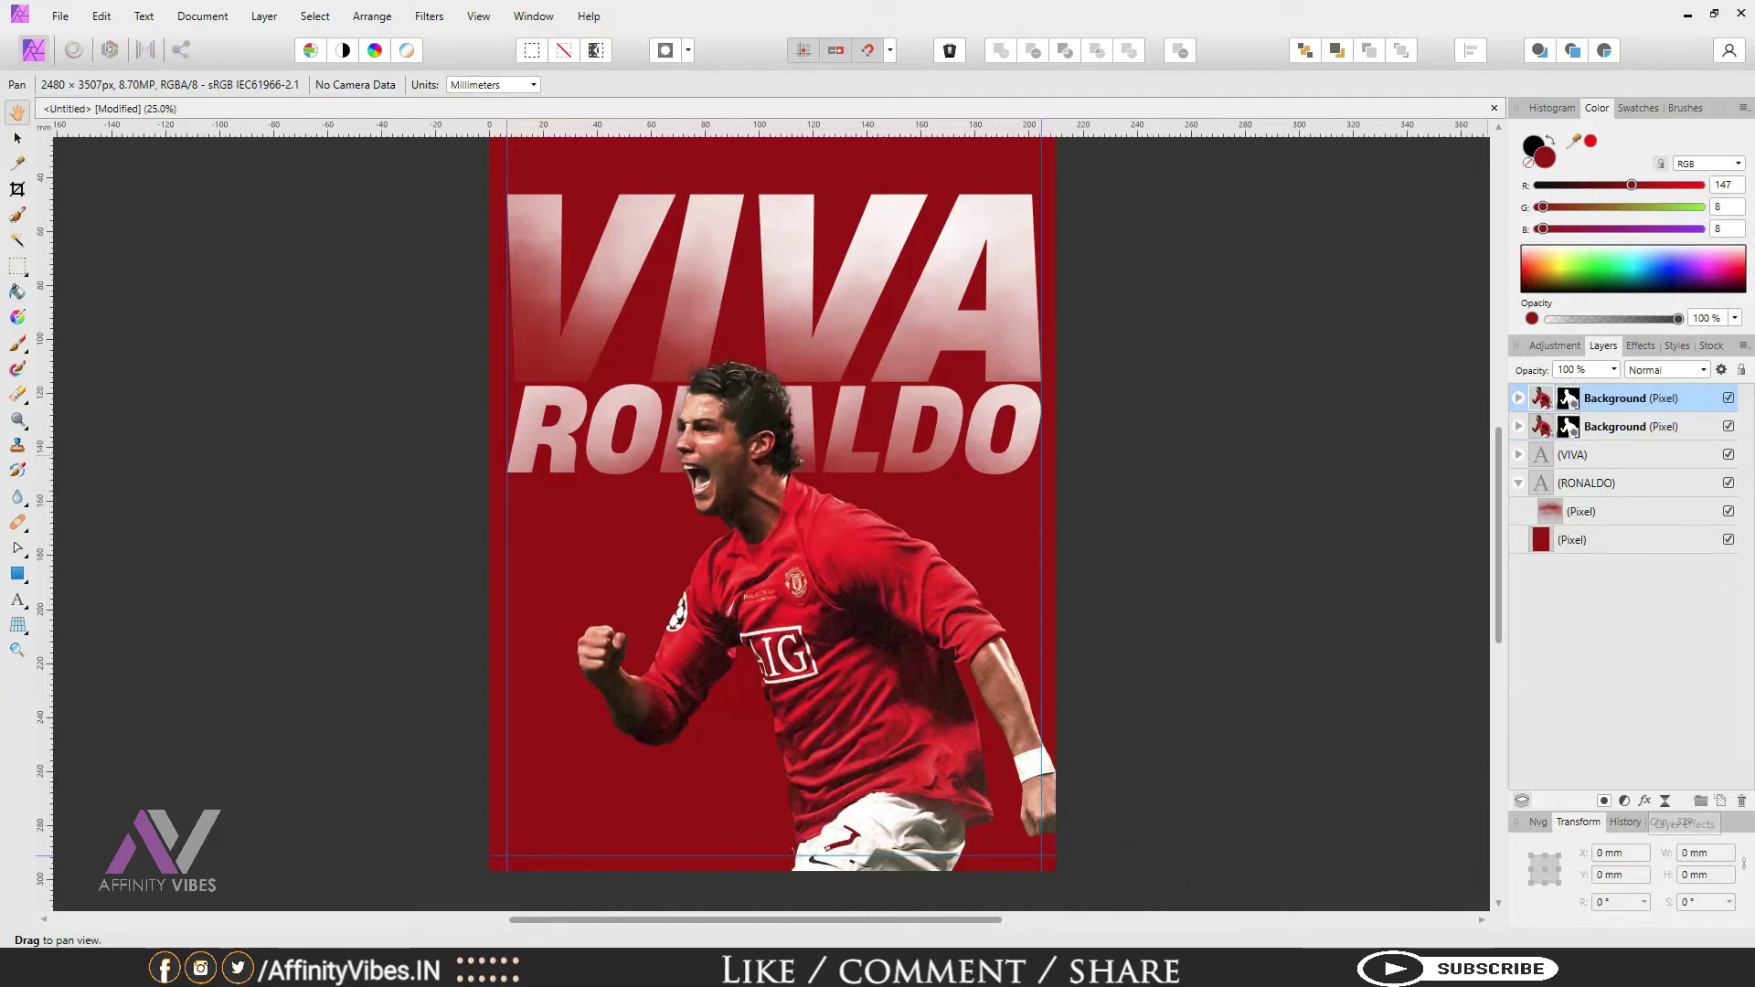
Step: Add a Black & White adjustment and clip it to the upper copy of the player layer
left_click(1624, 801)
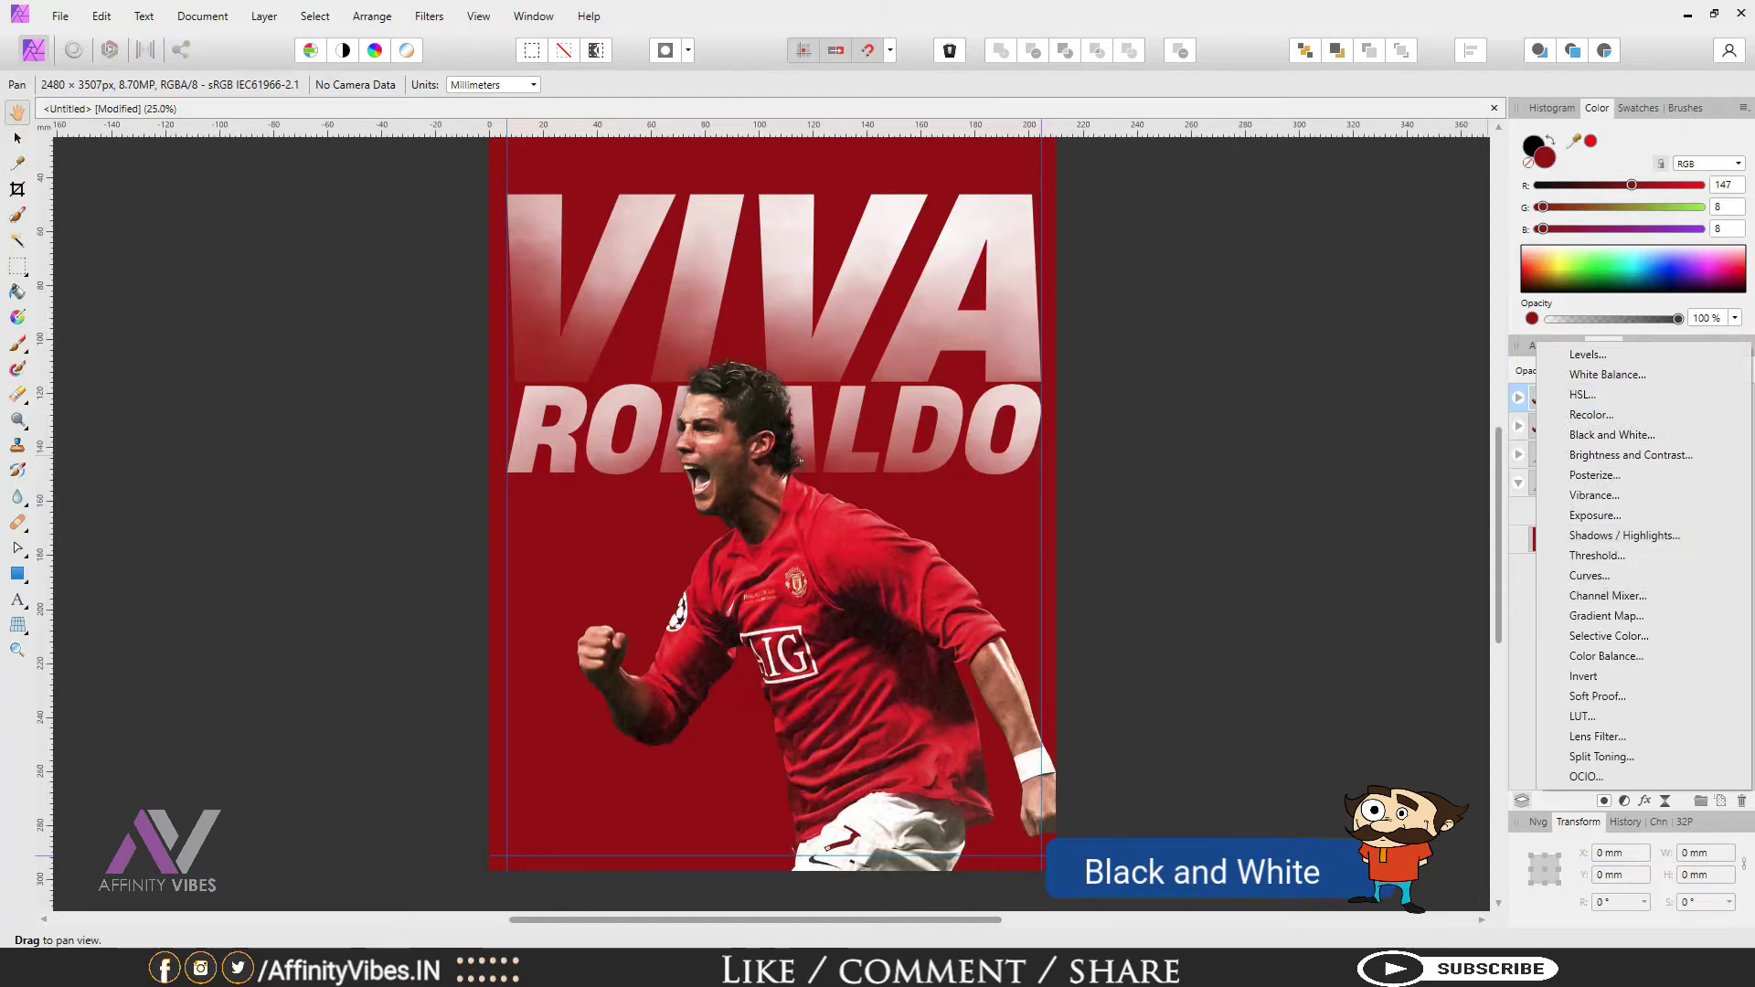
left_click(1611, 435)
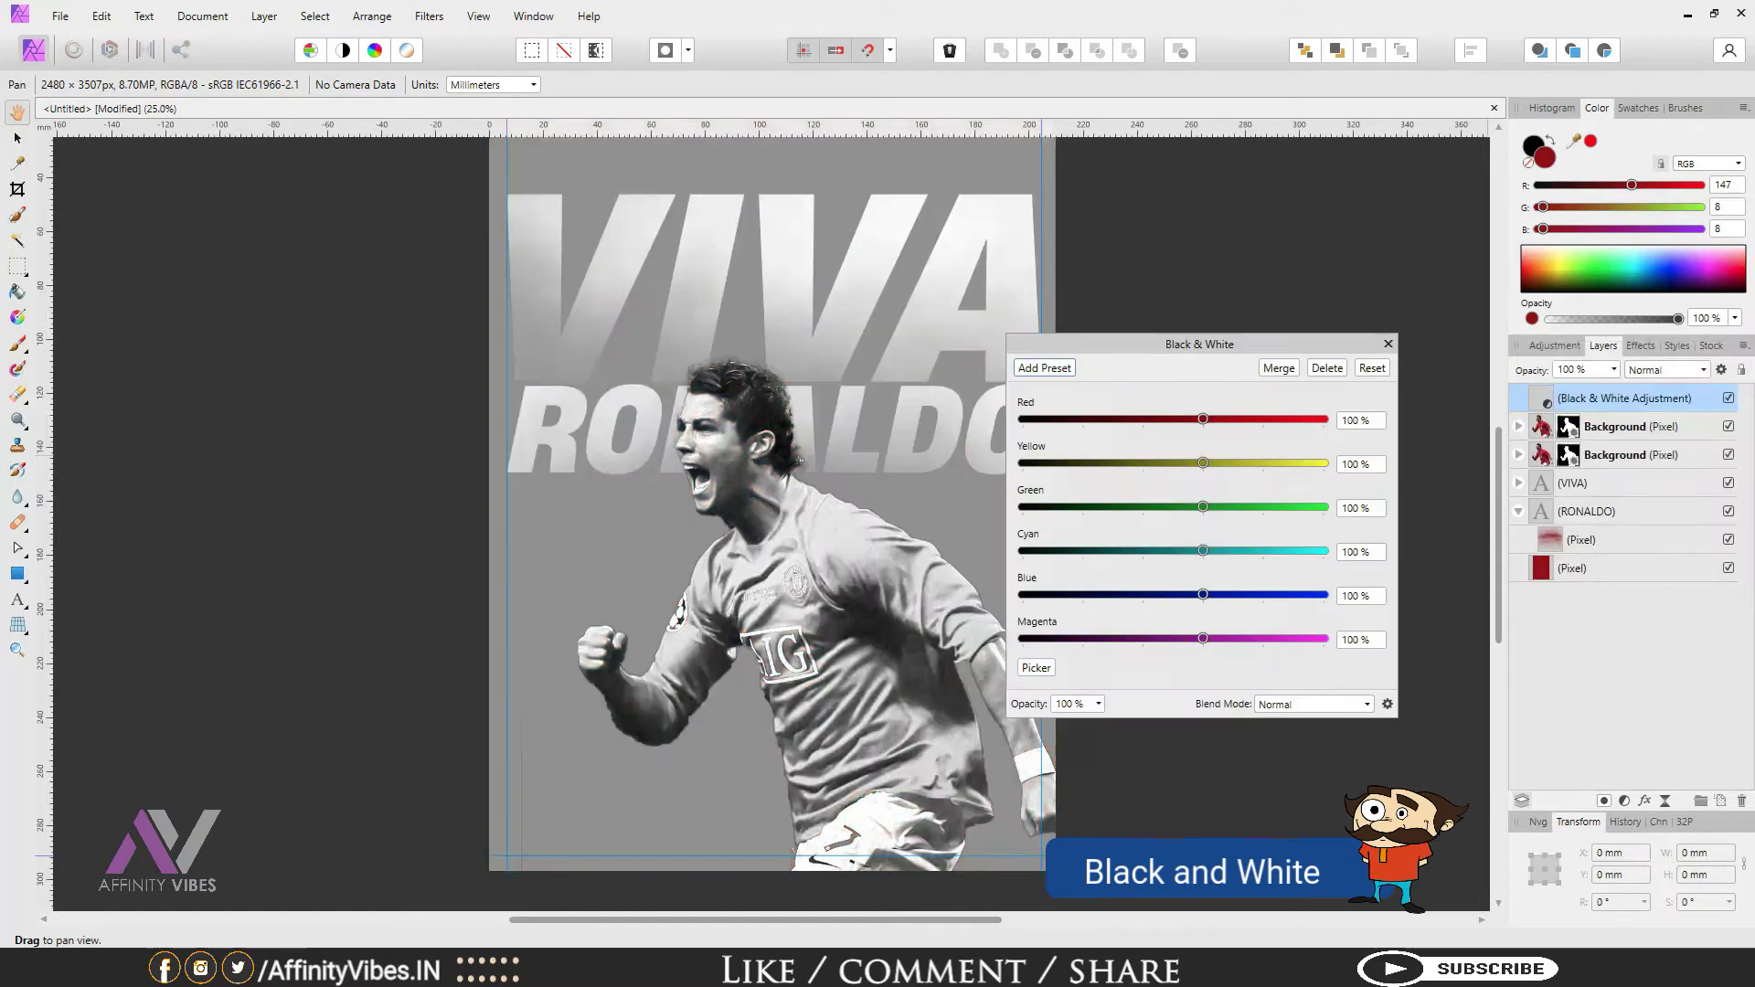
left_click(1387, 345)
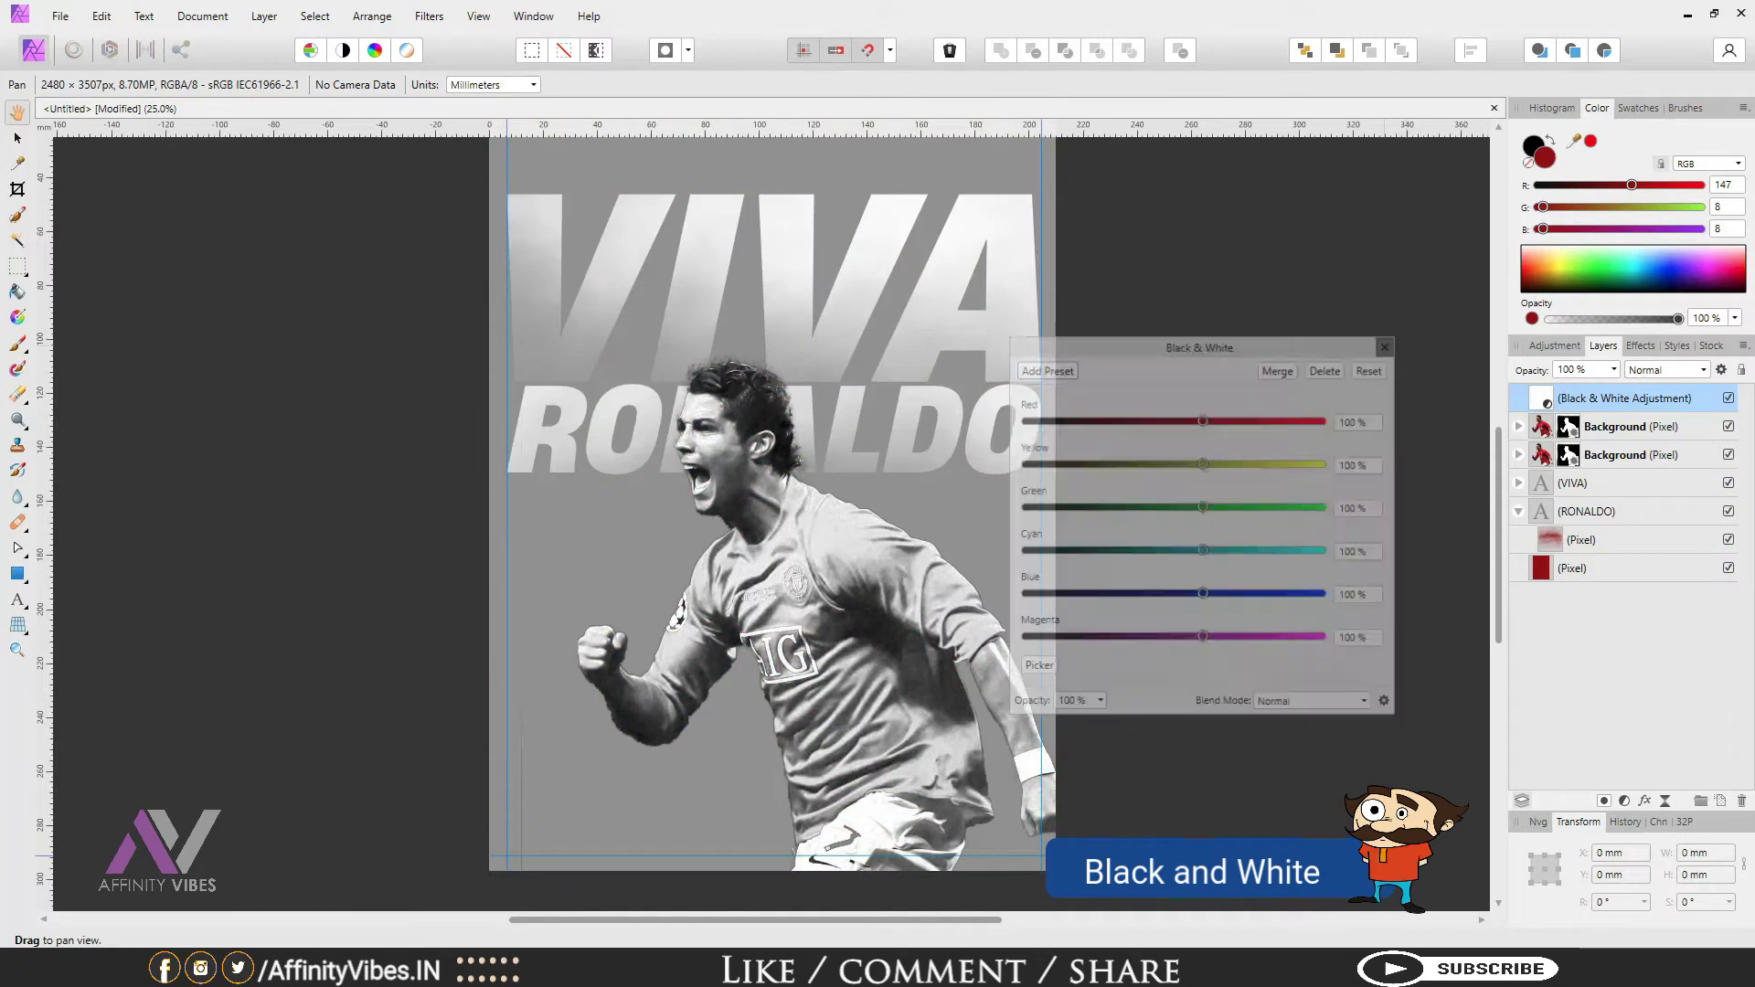
left_click_drag(1623, 398, 1635, 434)
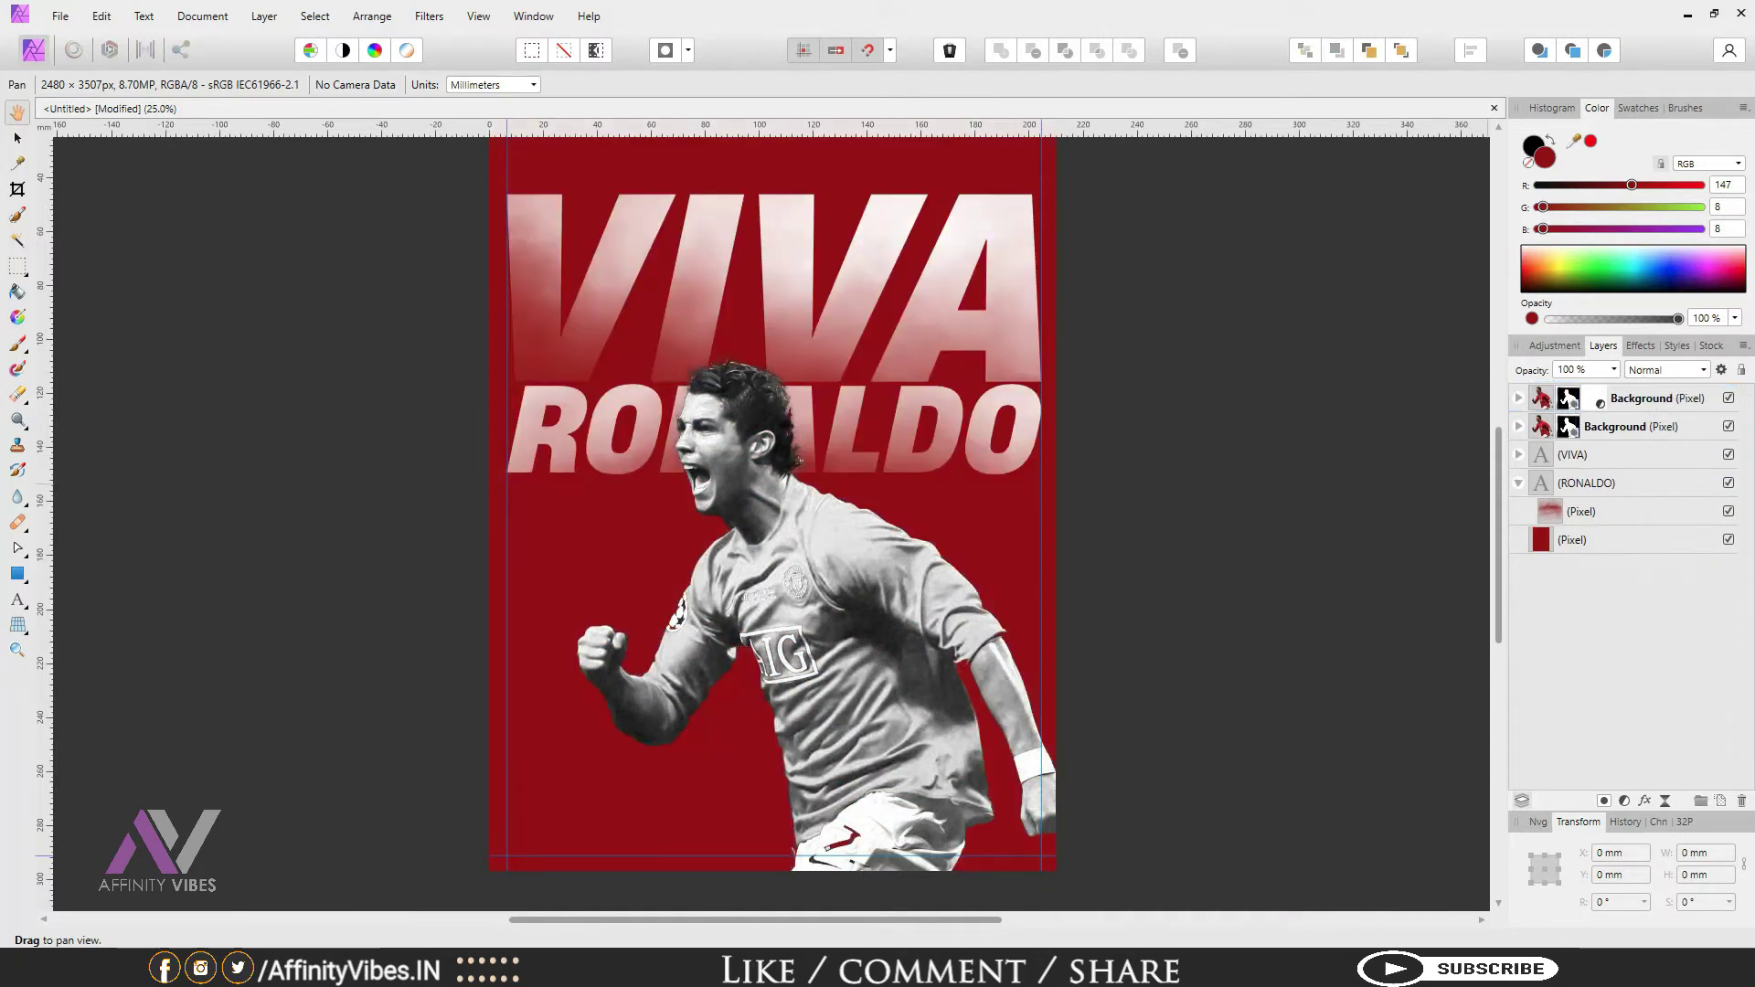
Step: Set the upper player layer's Black & White adjustment to red 57%, yellow -51%, green 20%, cyan -22%, blue -45% and magenta -27%
left_click(1518, 399)
double_click(1568, 454)
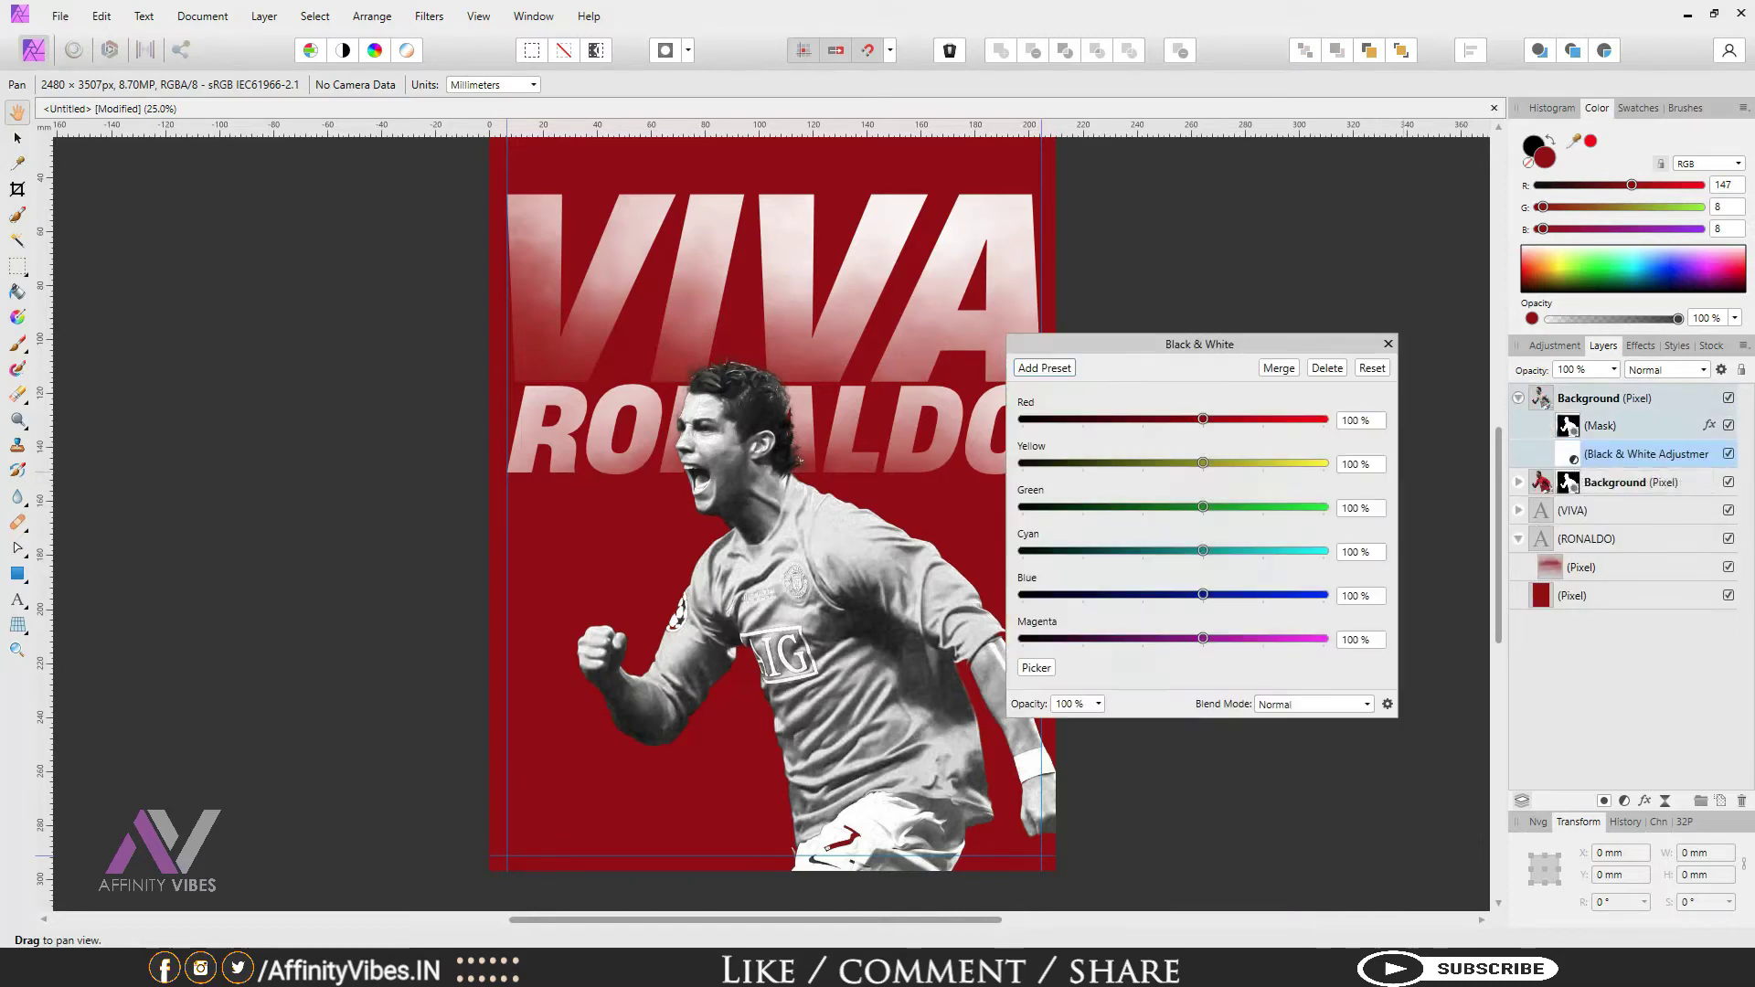
left_click_drag(1201, 346, 1199, 266)
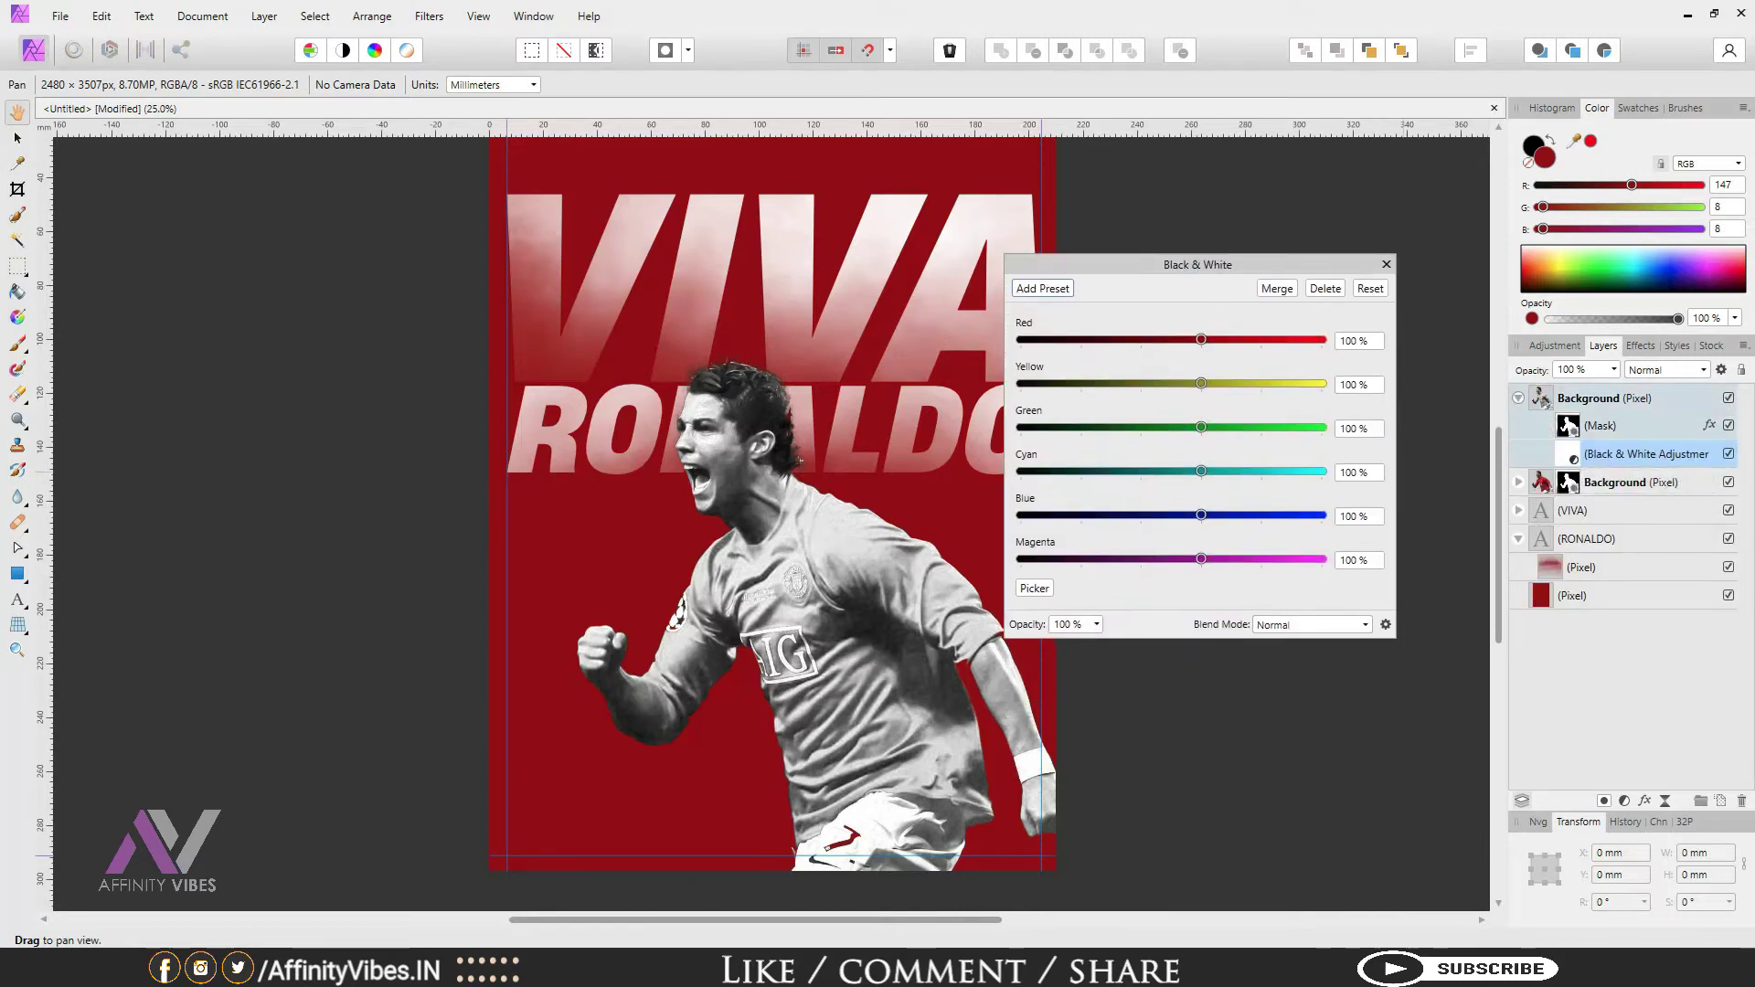
left_click_drag(1200, 383, 1153, 383)
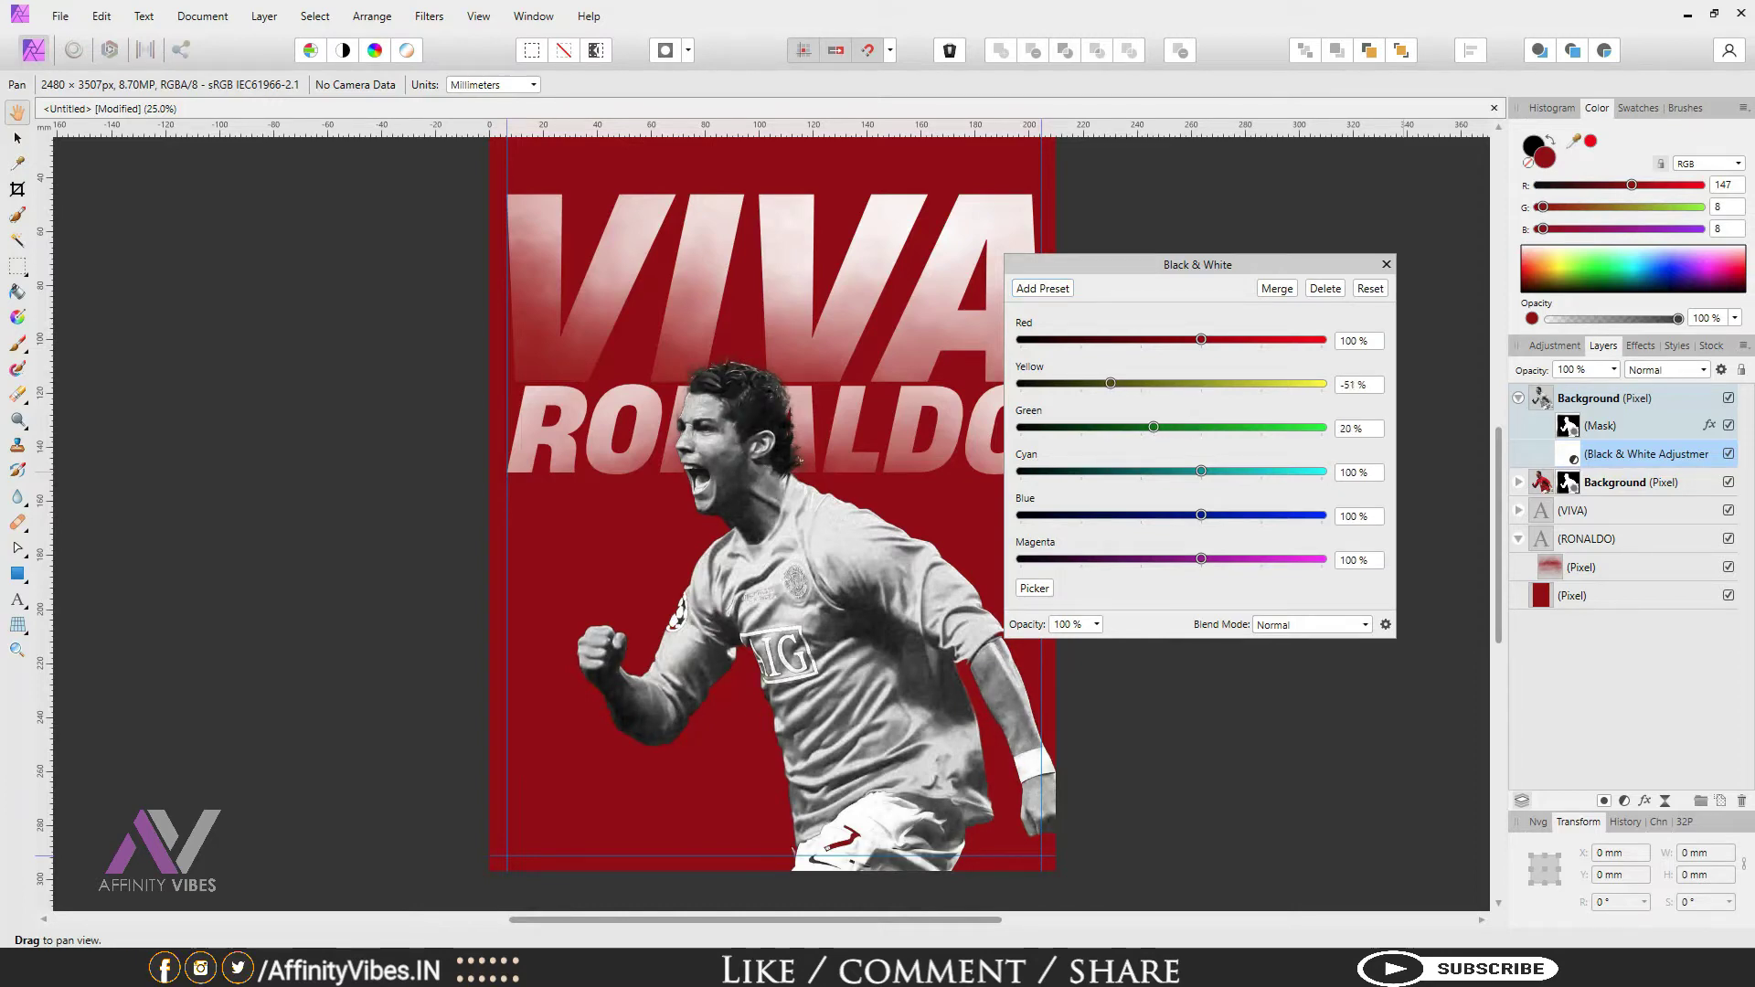
left_click_drag(1201, 515, 1114, 515)
left_click_drag(1201, 558, 1125, 559)
left_click_drag(1201, 339, 1175, 340)
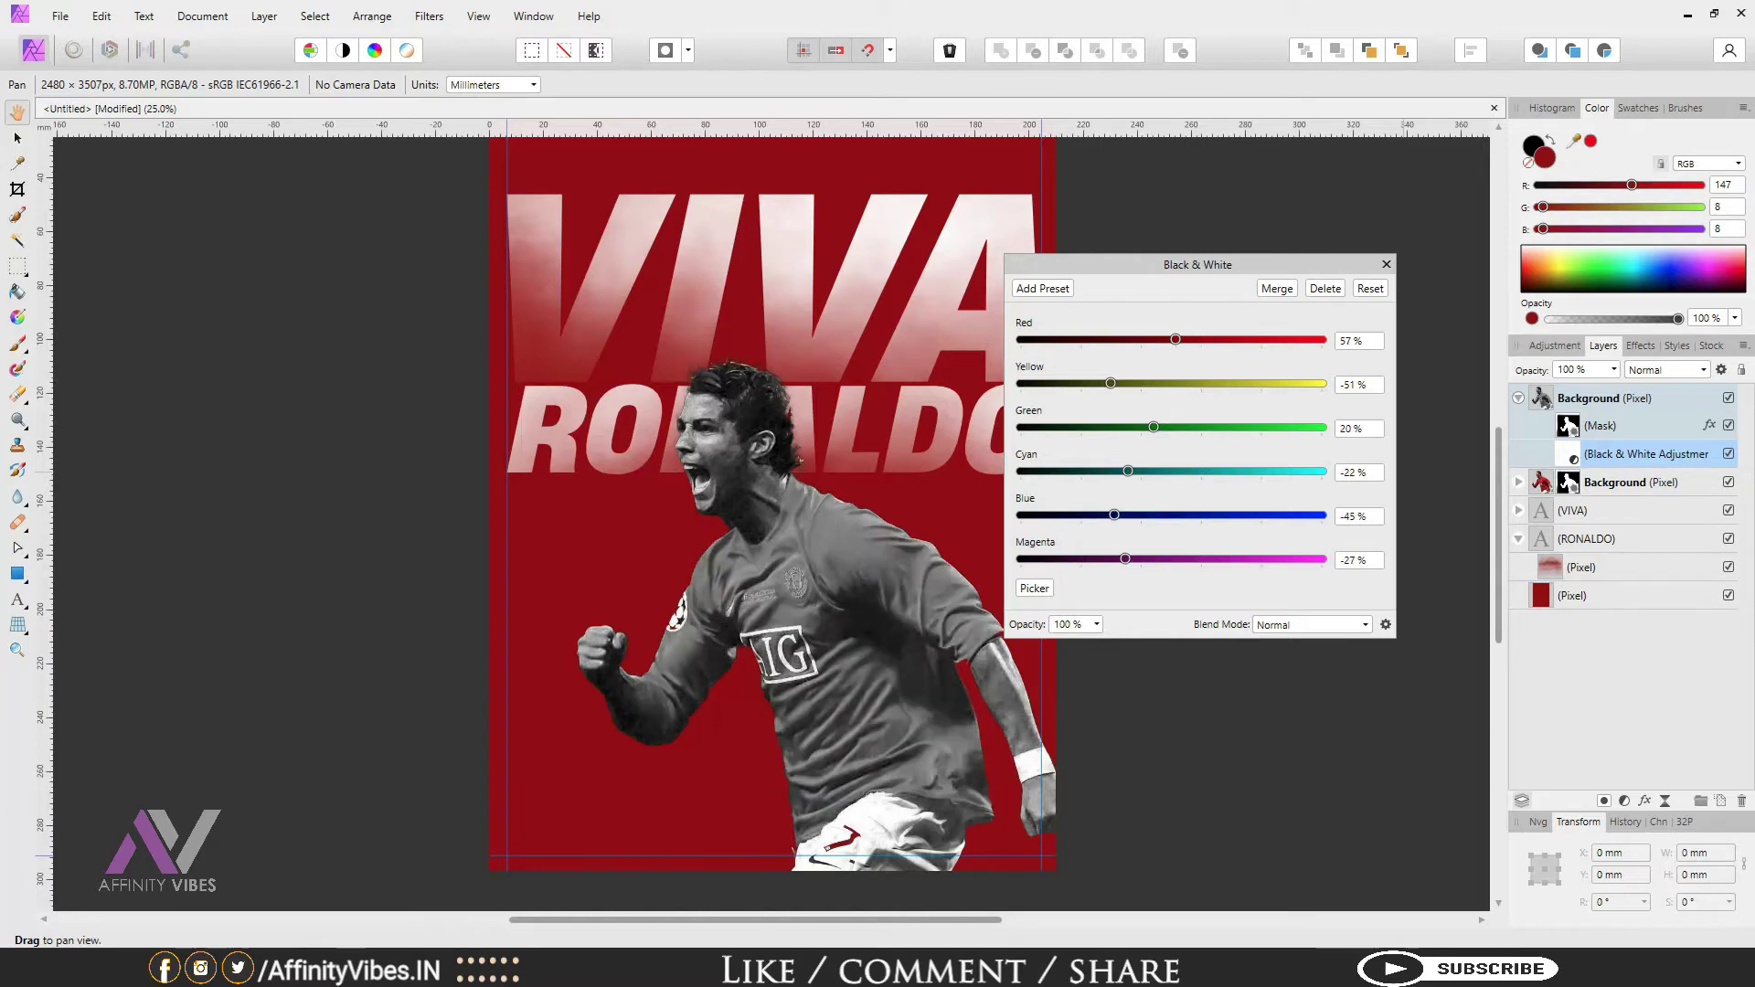
left_click(1386, 264)
left_click(1518, 398)
Step: Set up the Paint Brush with black and a width of 42.6 px for masking the jersey
key("ctrl+plus")
left_click_drag(1252, 725, 1261, 487)
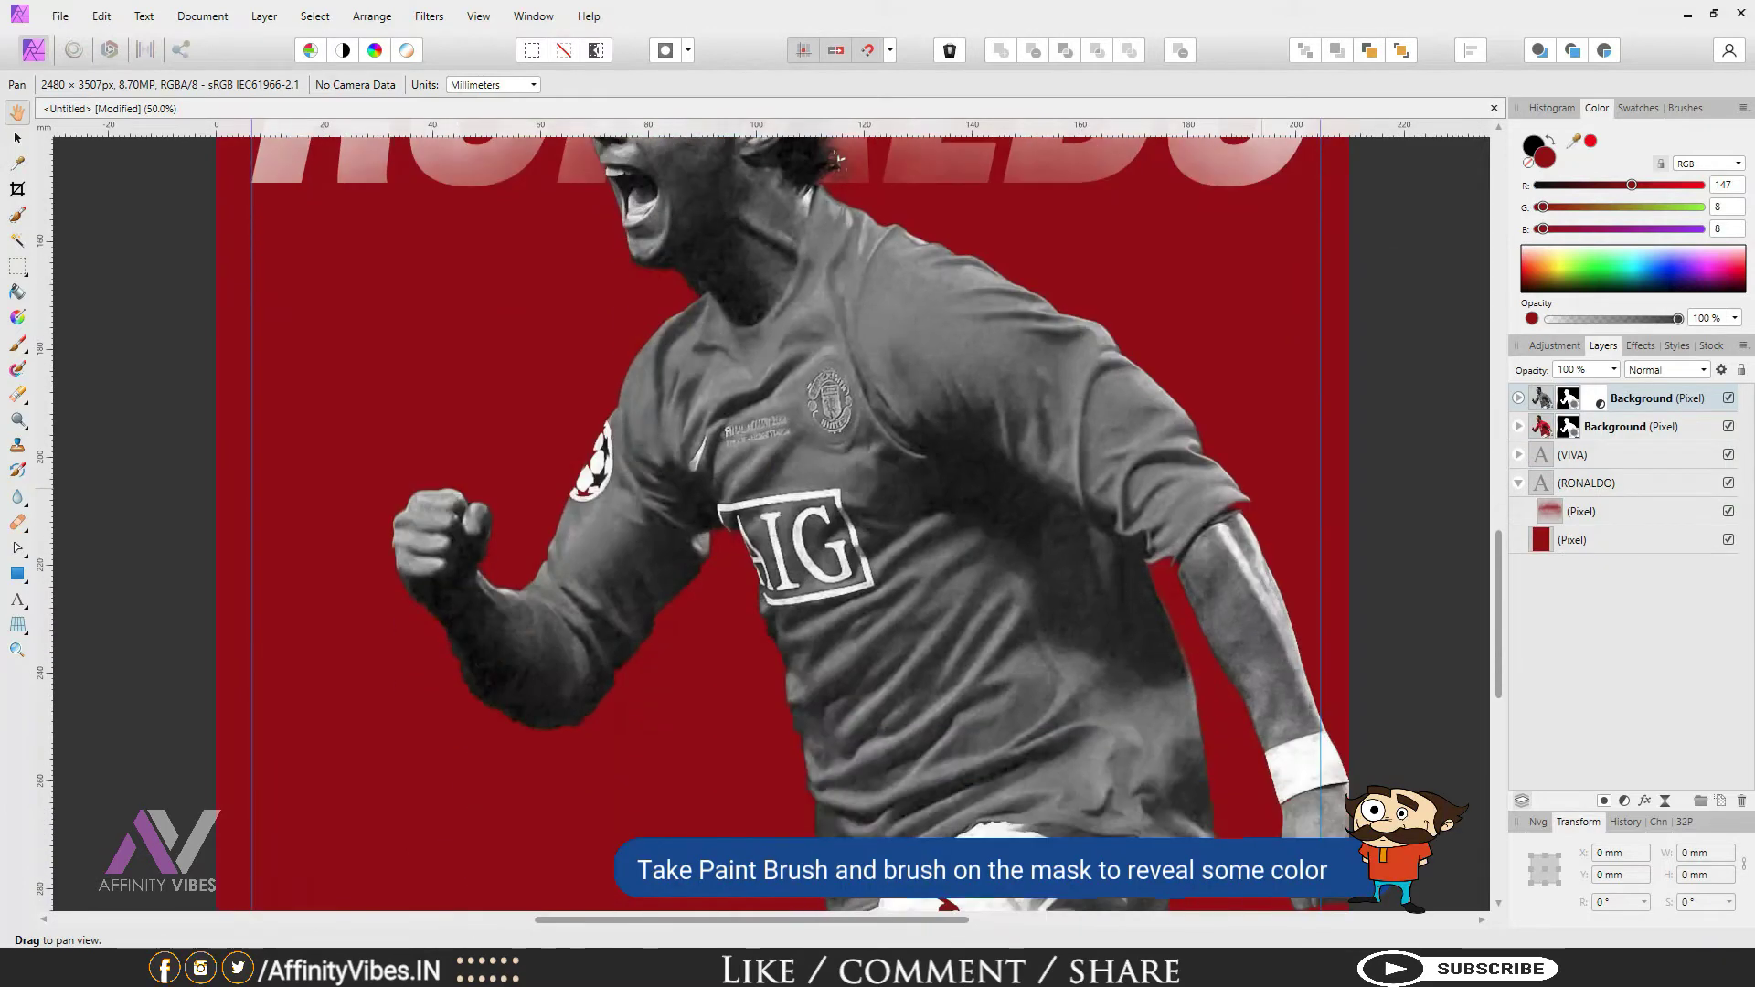
key("b")
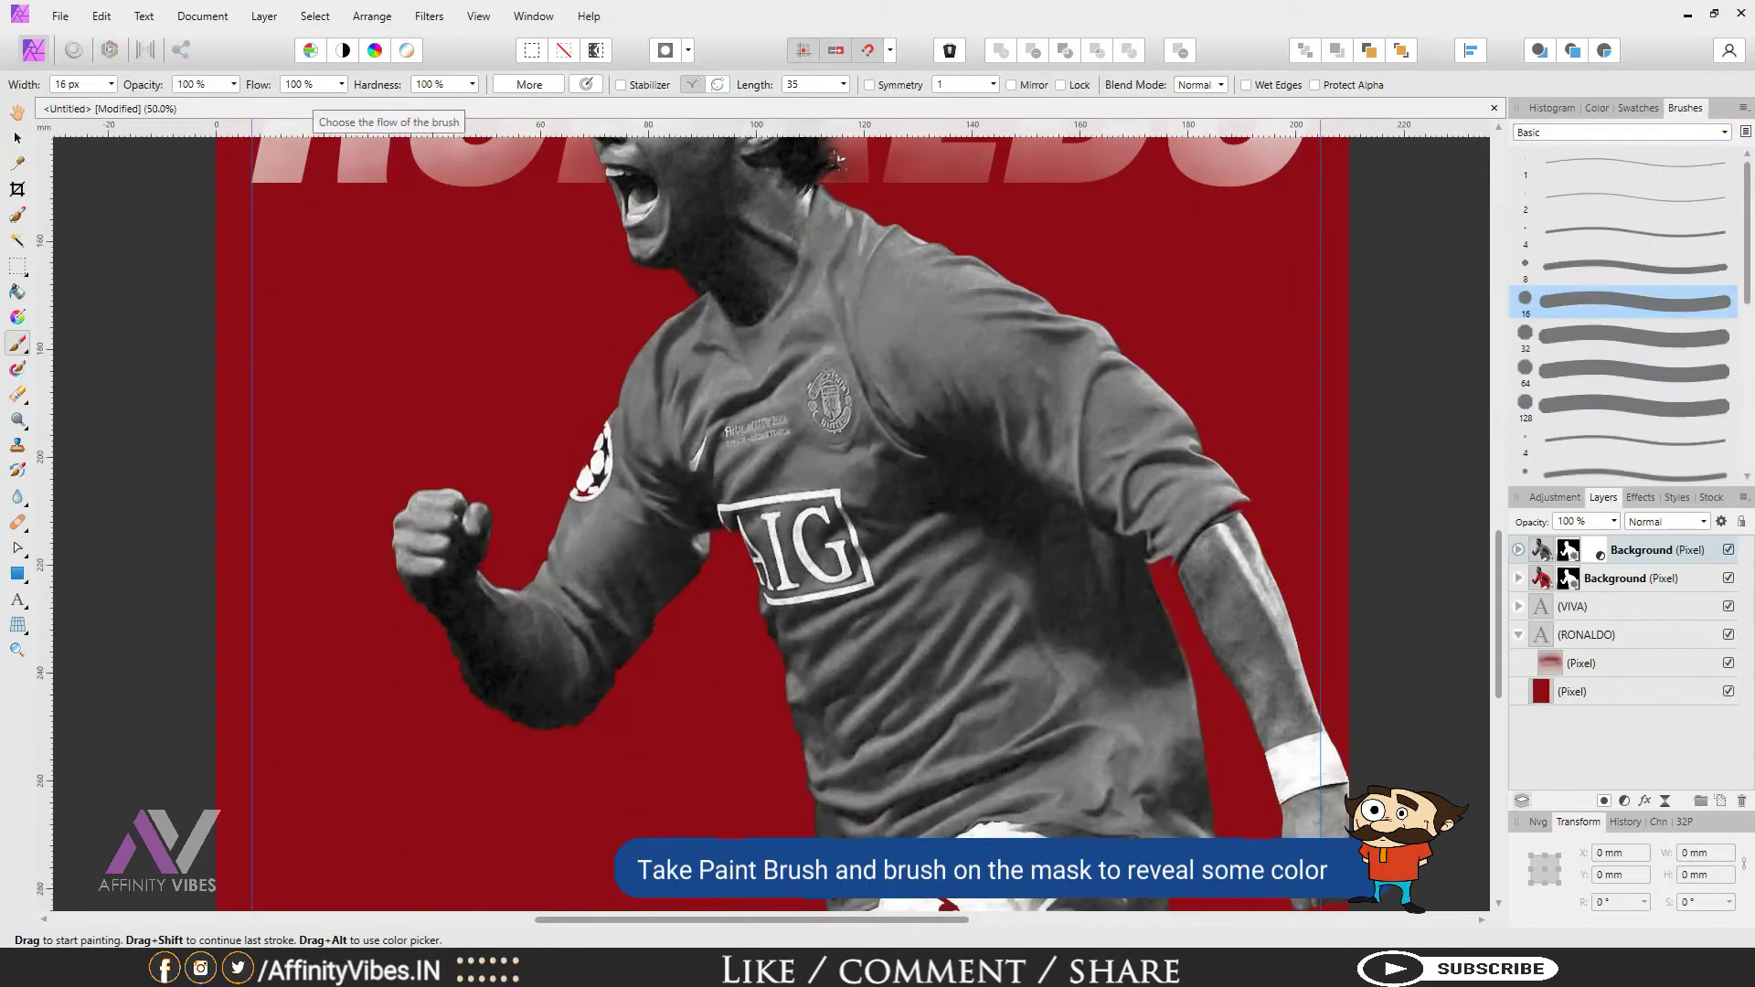
left_click(1596, 108)
key("bracketright")
key("bracketright")
key("bracketright")
key("bracketright")
key("bracketright")
key("bracketright")
key("bracketright")
scroll(838, 305, "up", 3)
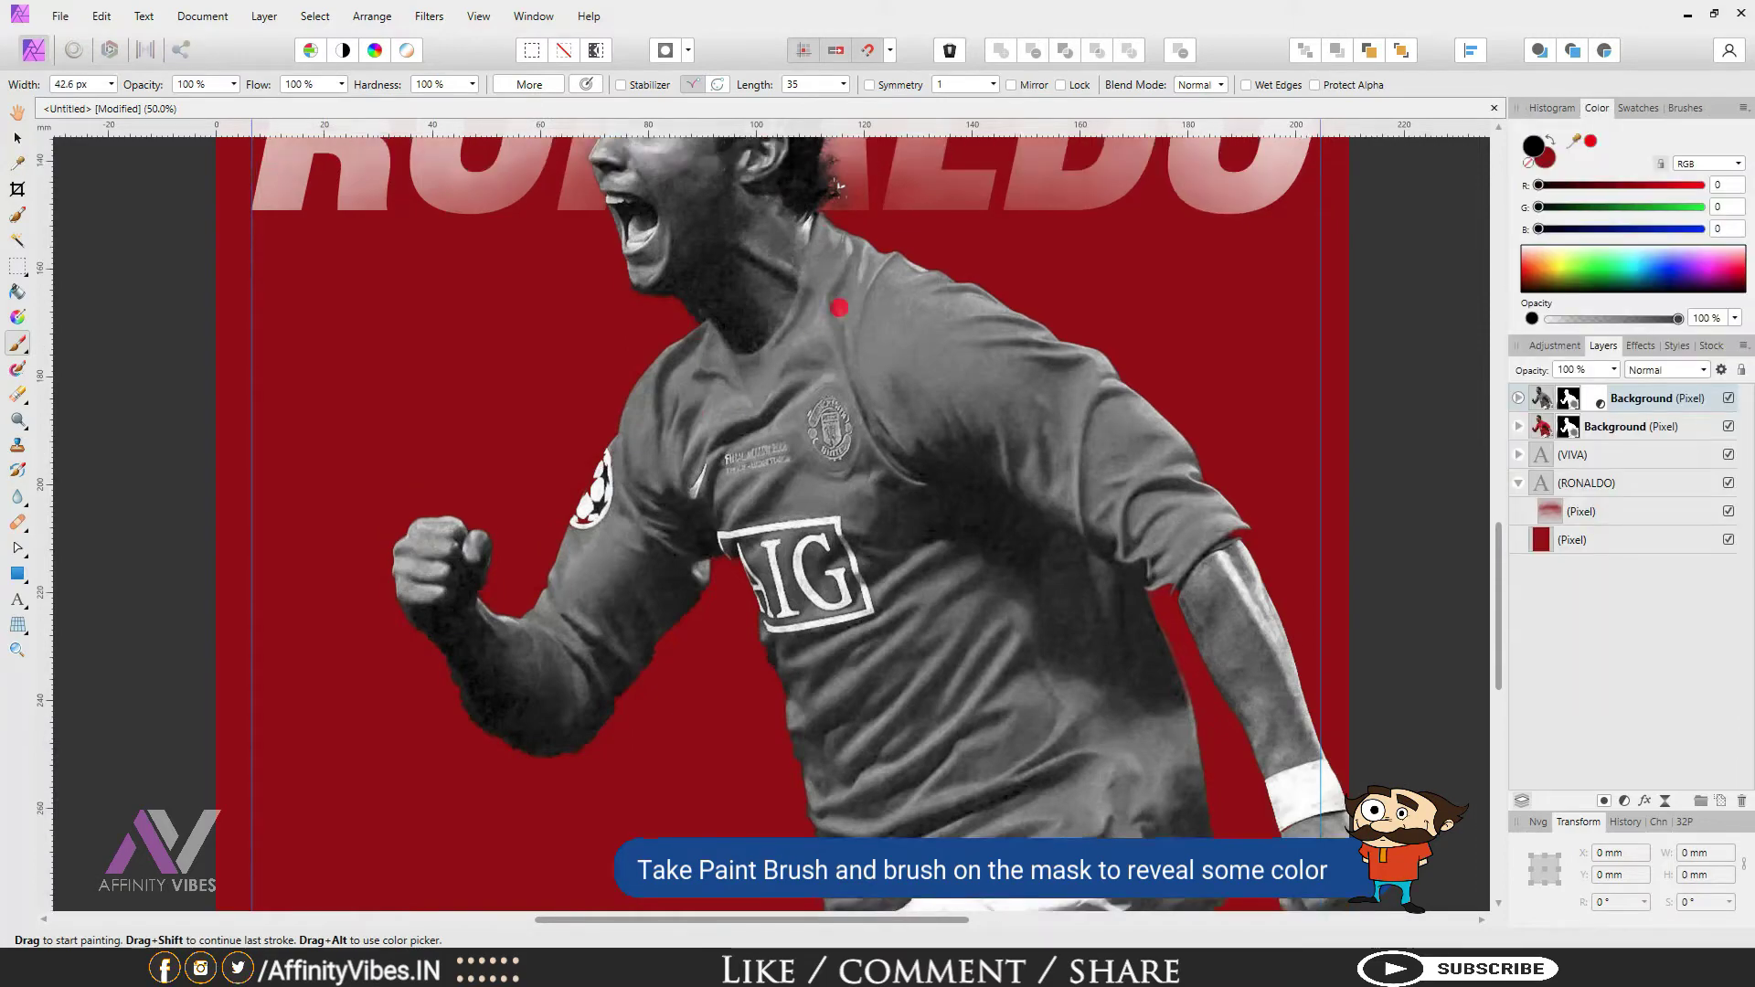
Step: Undo a hard-edged test stroke at the collar and set the brush hardness to 0%
left_click_drag(824, 281, 798, 382)
key("ctrl+z")
left_click_drag(471, 84, 351, 103)
scroll(1050, 450, "down", 3)
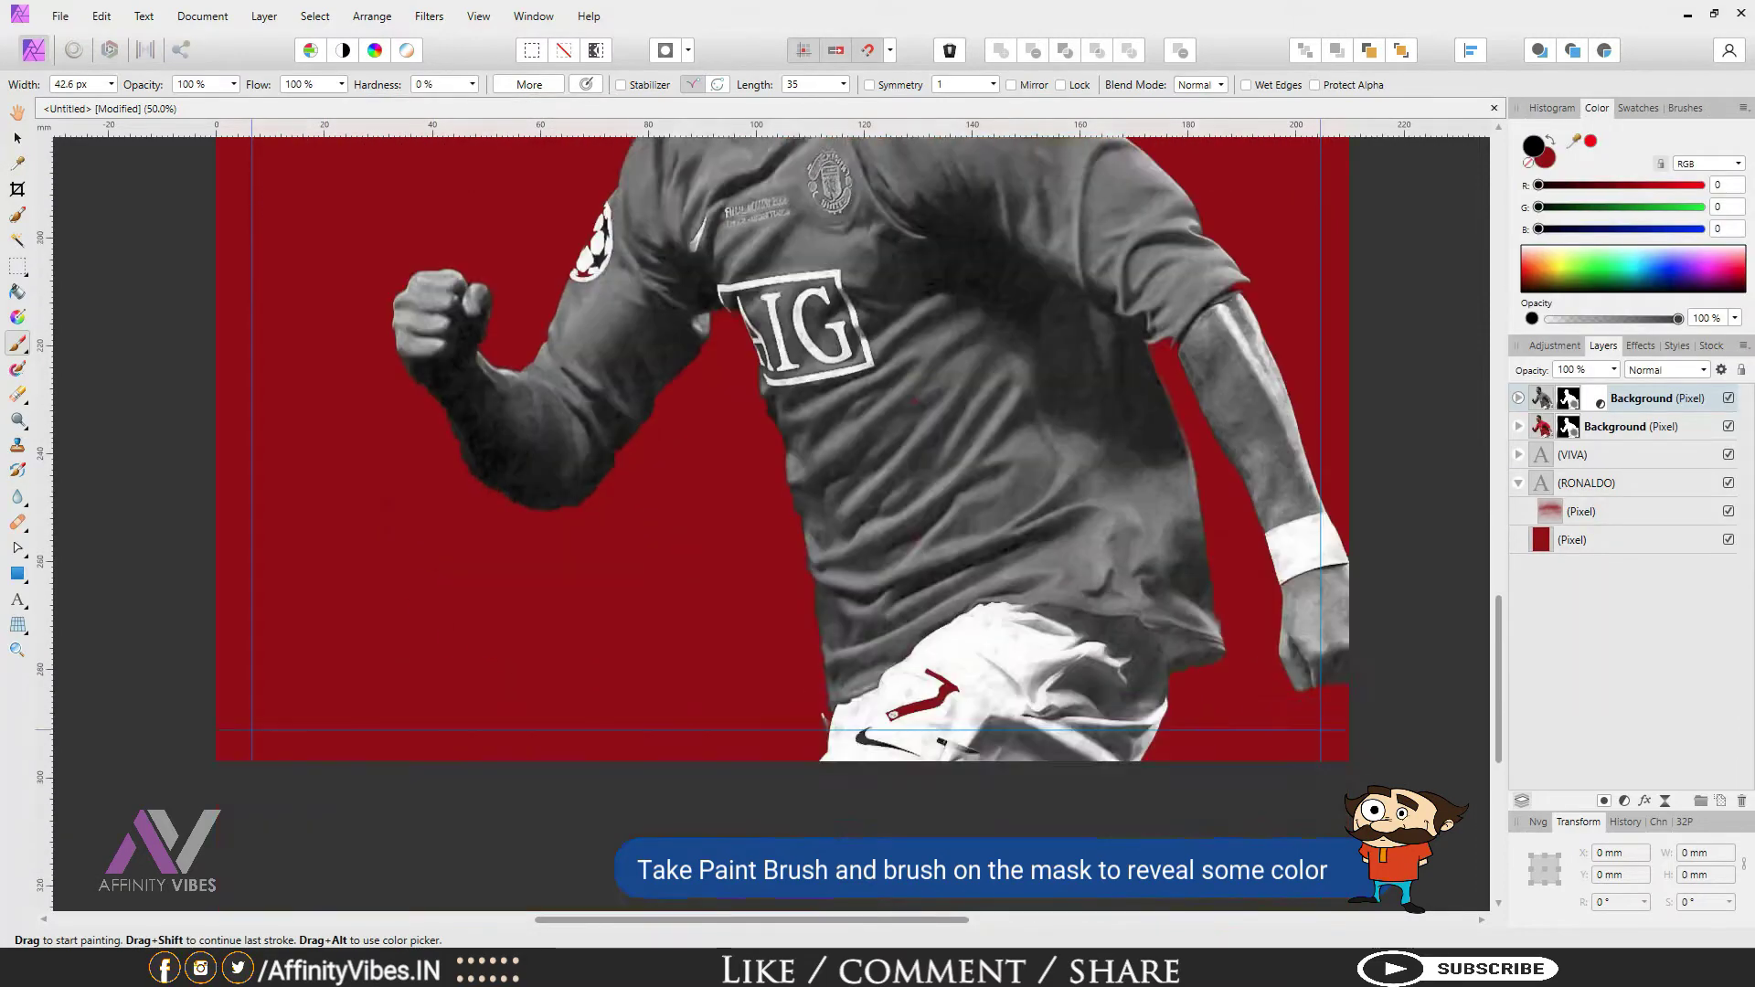
Step: Paint black on the Black & White adjustment along the jersey's collar with a smaller soft brush to reveal its red
scroll(951, 439, "up", 4)
scroll(766, 359, "up", 3)
key("bracketleft")
key("bracketleft")
key("bracketleft")
key("bracketleft")
key("bracketleft")
key("bracketleft")
mouse_move(935, 368)
left_mouse_down()
mouse_move(860, 626)
mouse_move(785, 748)
mouse_move(691, 775)
mouse_move(601, 673)
left_mouse_up()
Step: Enlarge the brush and reveal the jersey's red along the shoulder of the lowered arm
scroll(937, 283, "down", 1)
key("bracketright")
key("bracketright")
key("bracketright")
key("bracketright")
key("bracketright")
key("bracketright")
mouse_move(934, 279)
left_mouse_down()
mouse_move(973, 324)
mouse_move(1479, 558)
left_mouse_up()
Step: Reveal the jersey's red across the chest around the club crest, enlarging the soft brush up to 493.5 px
scroll(991, 356, "down", 1)
key("bracketright")
key("bracketright")
key("bracketright")
key("bracketright")
key("bracketright")
key("bracketright")
mouse_move(987, 324)
left_mouse_down()
mouse_move(1384, 635)
mouse_move(946, 402)
mouse_move(850, 685)
left_mouse_up()
key("ctrl+minus")
scroll(850, 667, "down", 3)
key("bracketright")
key("bracketright")
key("bracketright")
key("bracketright")
key("bracketright")
key("bracketright")
mouse_move(1024, 384)
left_mouse_down()
mouse_move(1252, 503)
mouse_move(932, 622)
left_mouse_up()
left_click_drag(786, 512, 694, 631)
scroll(786, 585, "down", 3)
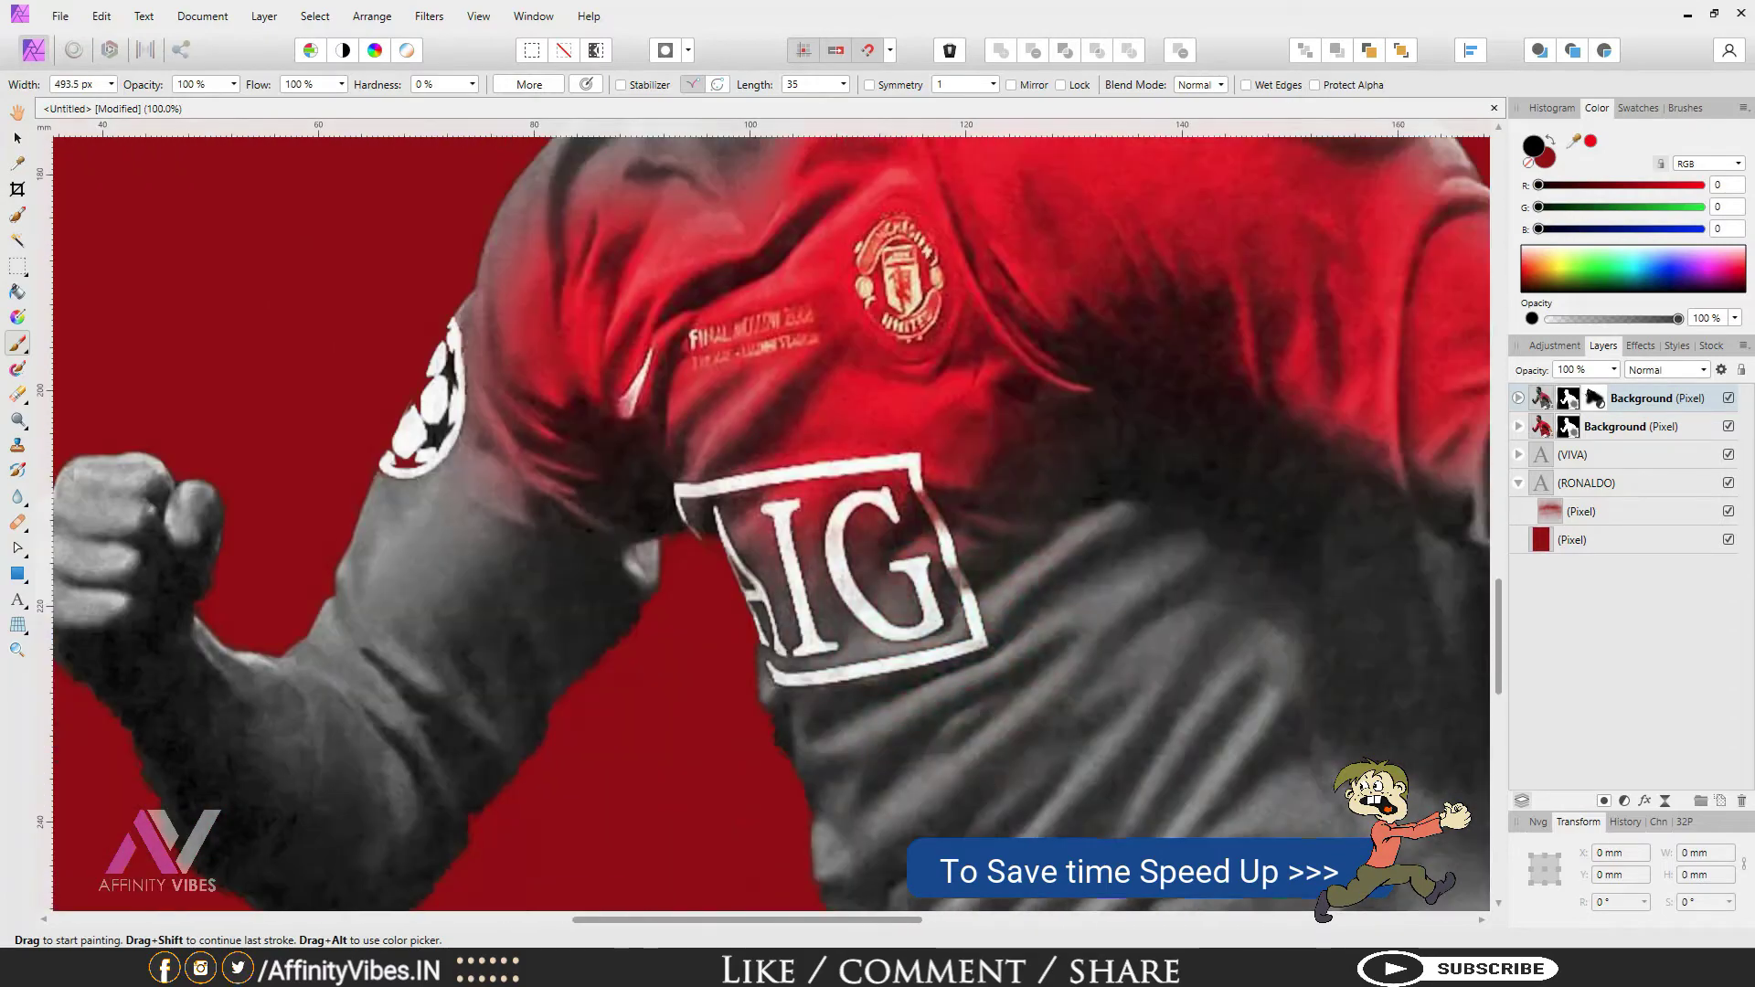
Step: Reveal the jersey's red below the AIG sponsor box and down the front side edge of the torso
left_click_drag(951, 622, 1152, 695)
scroll(1060, 640, "down", 4)
left_click_drag(1024, 457, 987, 530)
key("bracketleft")
key("bracketleft")
key("bracketleft")
key("bracketleft")
key("bracketleft")
key("bracketleft")
left_click_drag(827, 375, 914, 741)
Step: Reveal the red along the jersey's hem above the white shorts with a 70.2 px brush, redoing the first stroke
scroll(923, 713, "down", 3)
key("bracketleft")
key("bracketleft")
key("bracketleft")
key("bracketleft")
key("bracketleft")
mouse_move(900, 493)
left_mouse_down()
mouse_move(919, 635)
mouse_move(974, 622)
mouse_move(1106, 512)
mouse_move(1337, 470)
left_mouse_up()
key("bracketleft")
scroll(1336, 470, "right", 5)
key("ctrl+z")
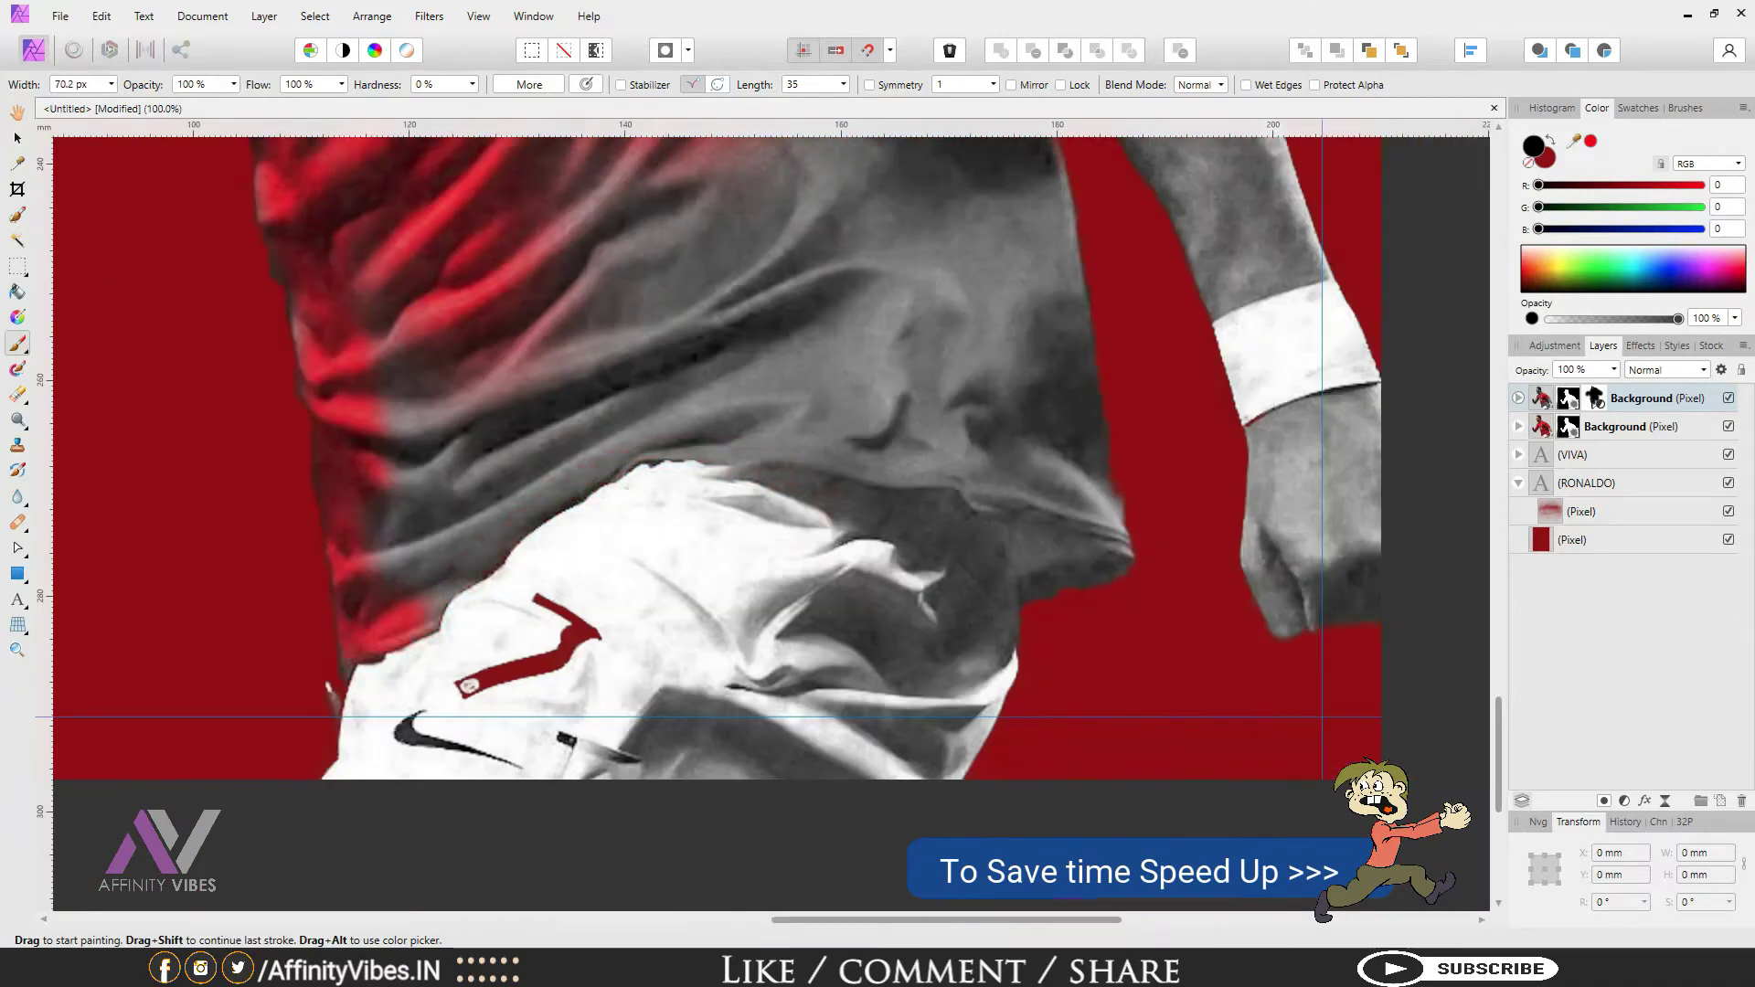
mouse_move(443, 613)
left_mouse_down()
mouse_move(489, 555)
mouse_move(909, 481)
mouse_move(1122, 548)
left_mouse_up()
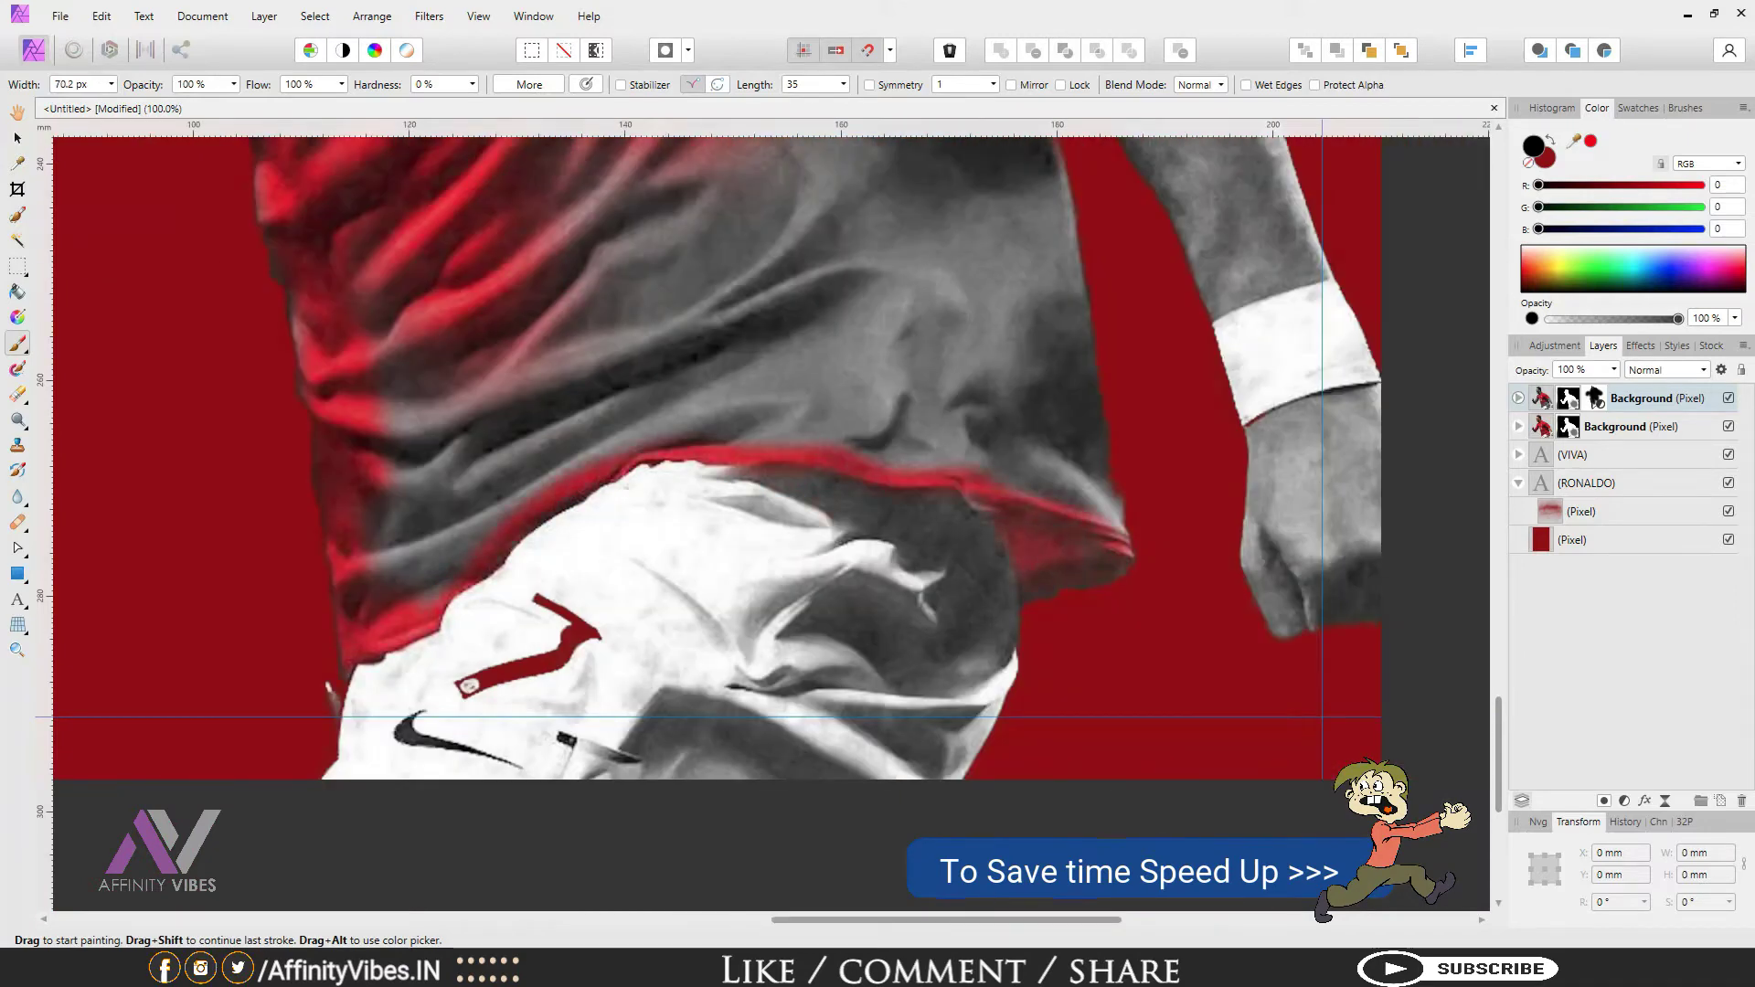
Step: Fill the remaining grey areas of the jersey's lower torso with red using a 326.6 px brush
scroll(1097, 512, "up", 4)
key("bracketright")
key("bracketright")
key("bracketright")
key("bracketright")
key("bracketright")
key("bracketright")
key("bracketright")
key("bracketright")
left_click_drag(846, 366, 987, 639)
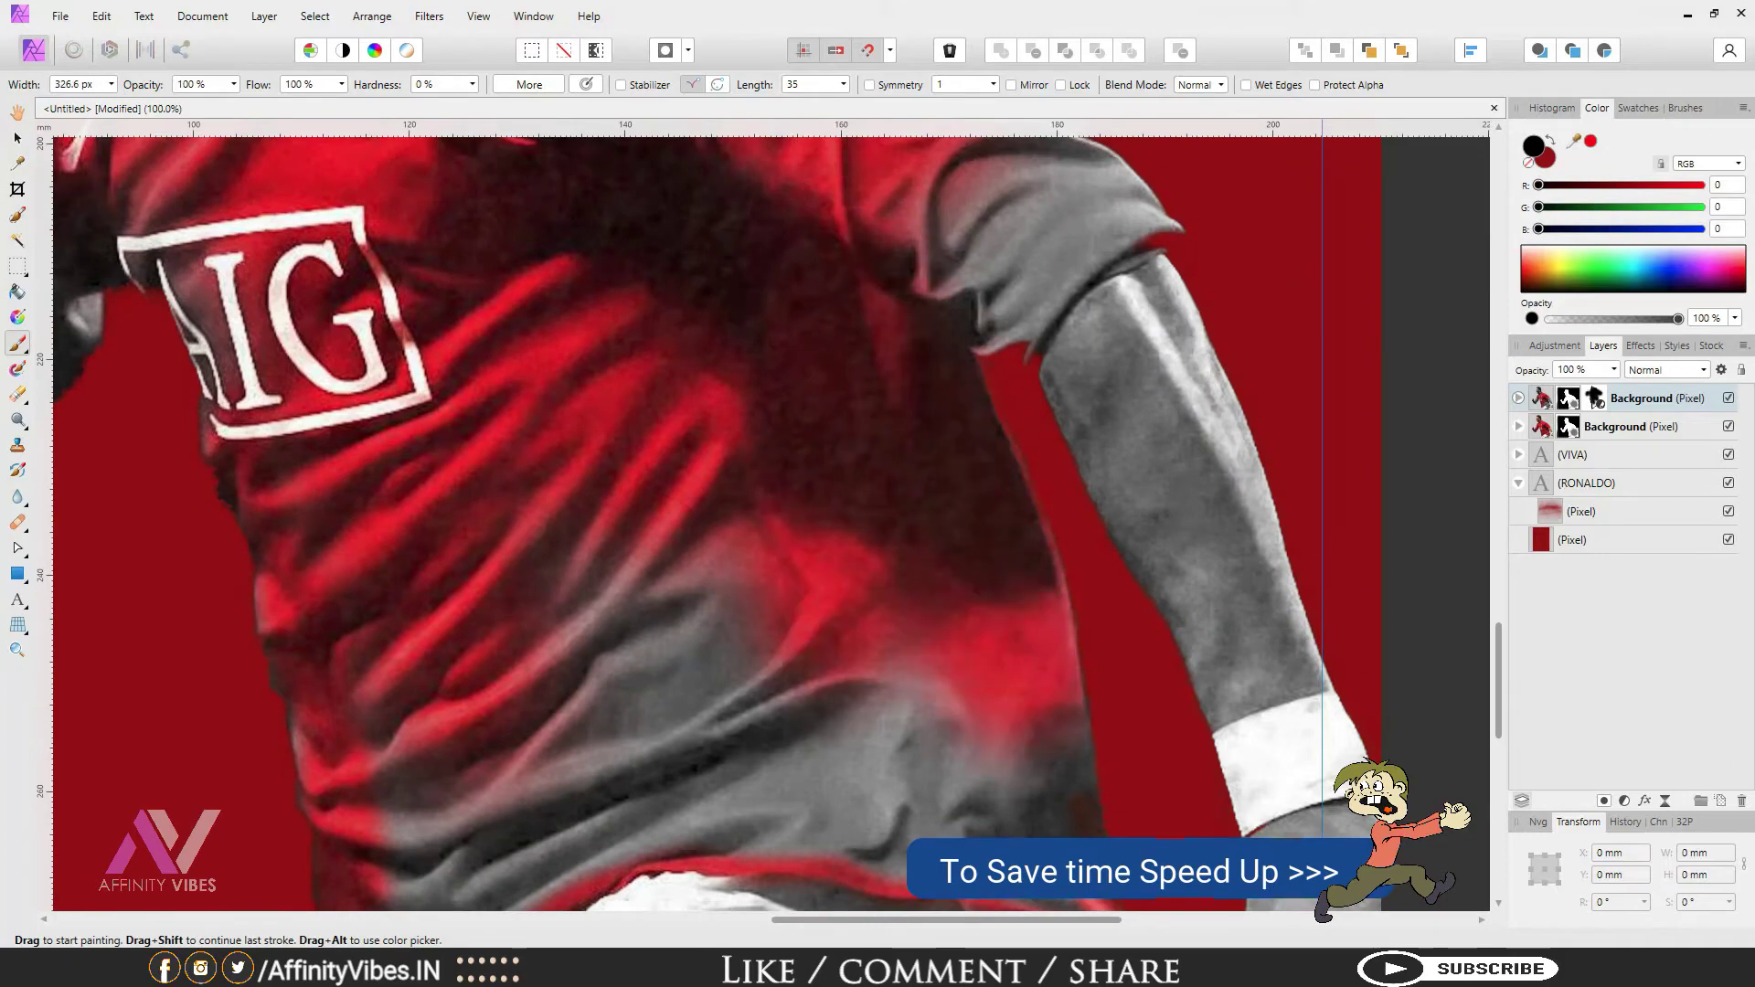
scroll(951, 594, "down", 1)
left_click_drag(904, 520, 640, 585)
scroll(640, 585, "down", 1)
left_click_drag(448, 622, 877, 530)
scroll(1006, 457, "up", 5)
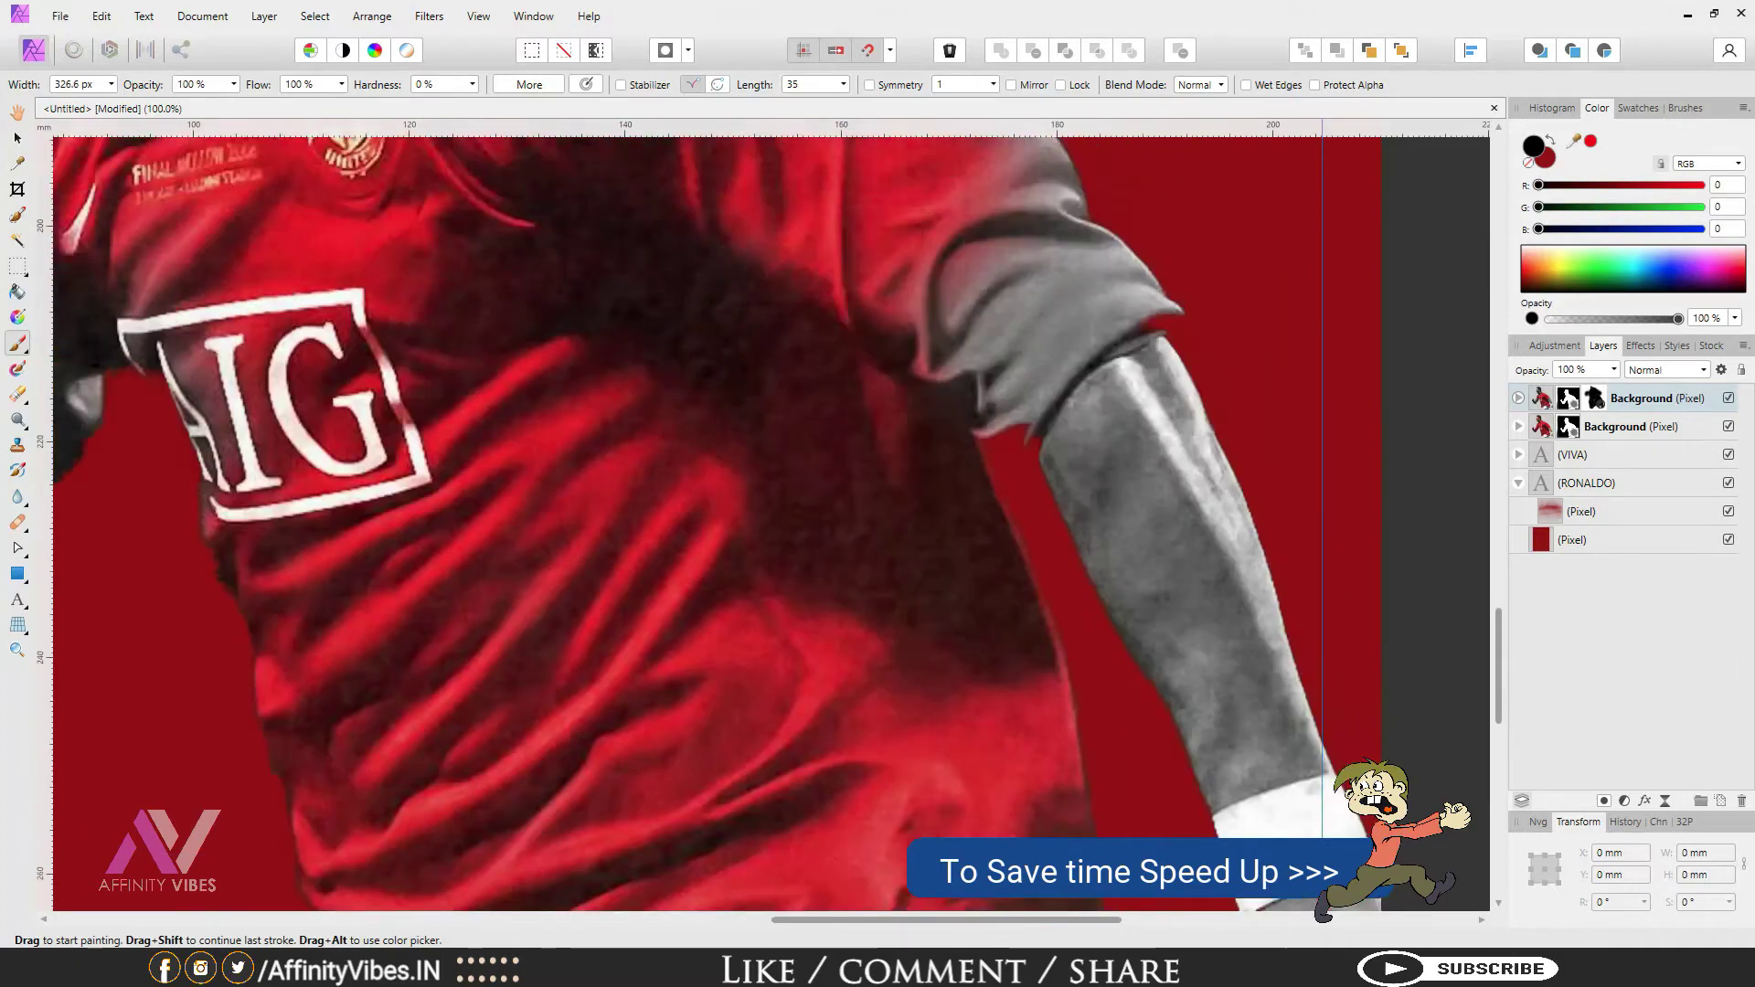
Step: Reveal the red on the lowered arm's sleeve and along the shoulder edge, reducing the brush to 170.5 px
key("bracketleft")
mouse_move(968, 420)
left_mouse_down()
mouse_move(1060, 530)
mouse_move(1152, 476)
mouse_move(968, 238)
left_mouse_up()
key("bracketleft")
key("bracketleft")
key("bracketleft")
scroll(969, 238, "up", 2)
left_click_drag(849, 383, 466, 197)
scroll(466, 196, "up", 1)
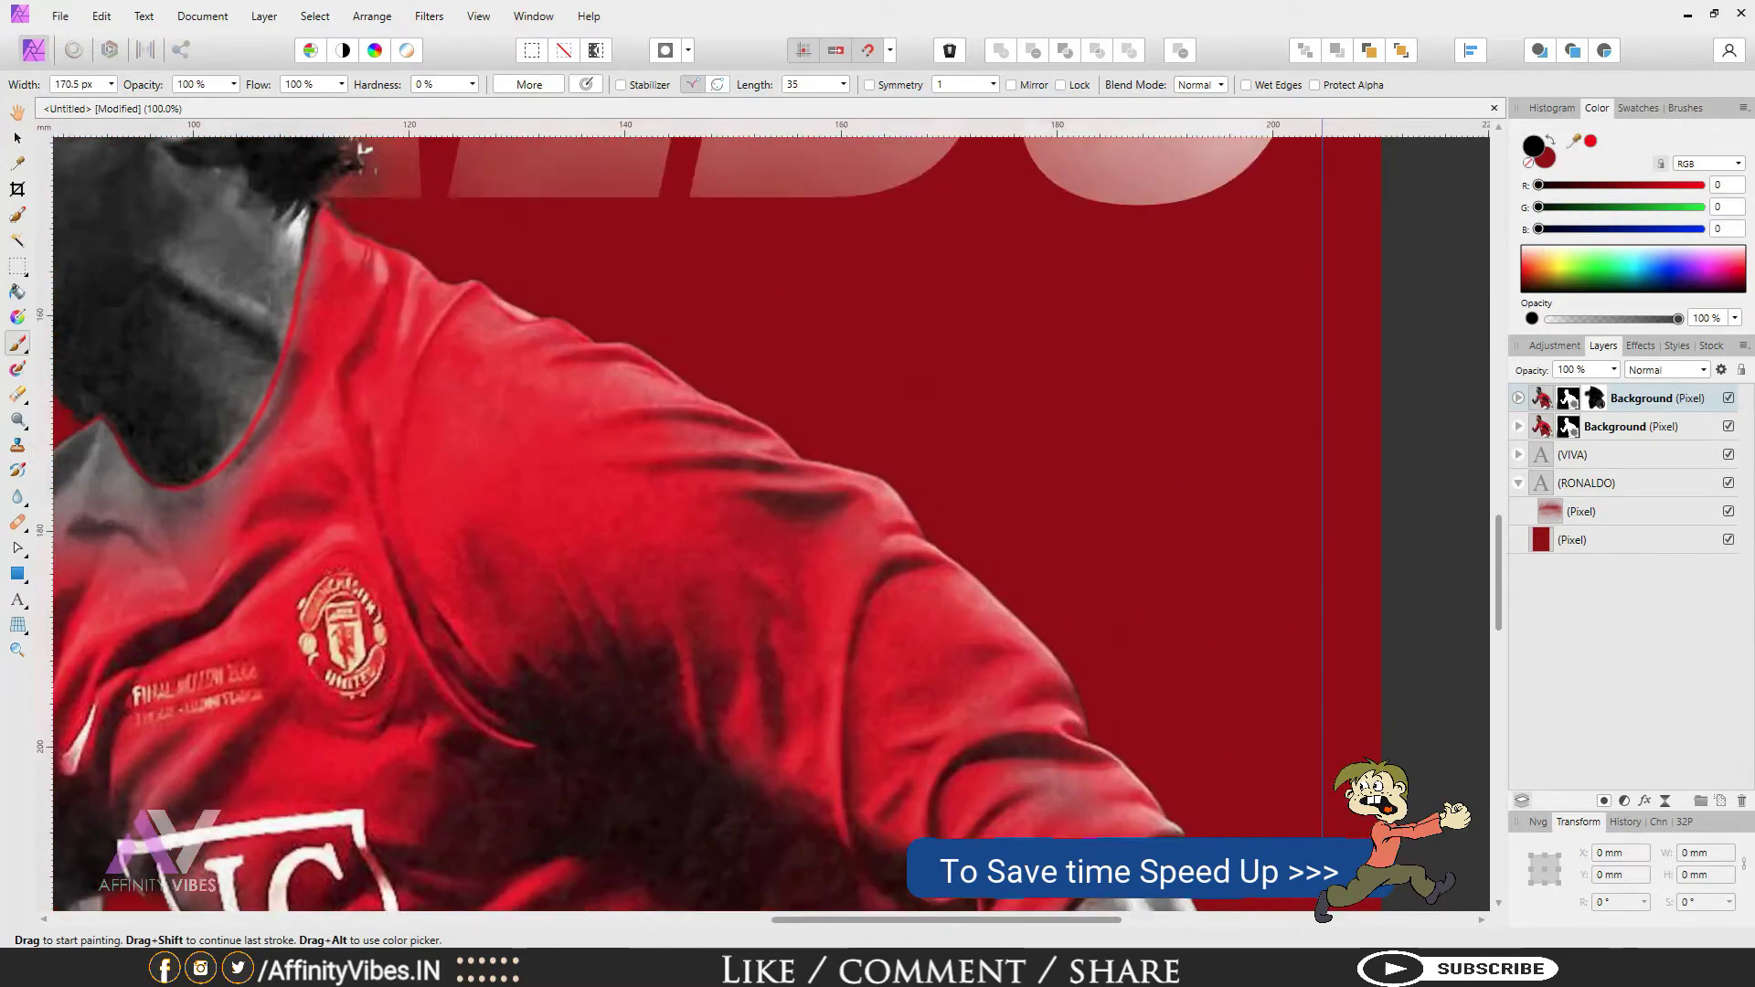
scroll(1051, 640, "down", 1)
left_click(1051, 654)
Step: Reveal the red below the collar and on the raised arm's shoulder, starting with a 46.5 px brush
scroll(772, 521, "left", 4)
scroll(772, 521, "up", 1)
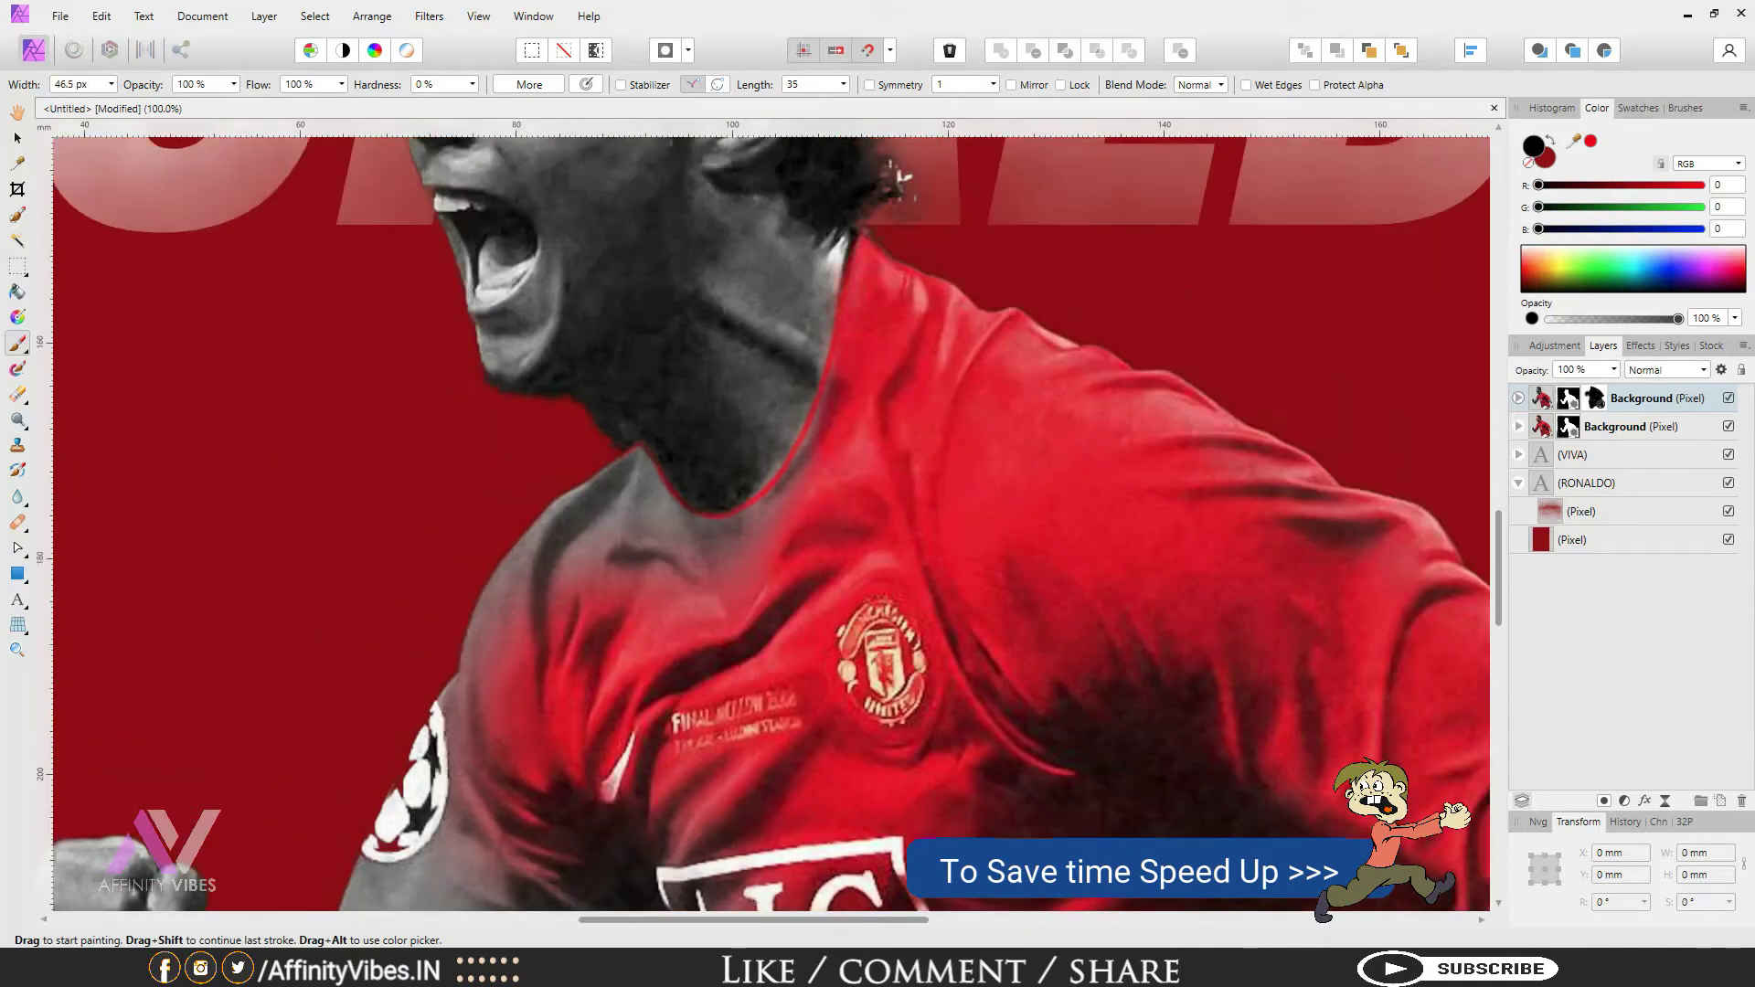
mouse_move(795, 448)
left_mouse_down()
mouse_move(644, 471)
mouse_move(544, 534)
left_mouse_up()
scroll(544, 535, "down", 1)
key("bracketright")
key("bracketright")
key("bracketright")
key("bracketright")
key("bracketright")
key("bracketright")
mouse_move(631, 366)
left_mouse_down()
mouse_move(750, 365)
mouse_move(480, 516)
mouse_move(677, 439)
left_mouse_up()
Step: Reveal the red on the raised-fist arm's sleeve and beneath the armpit with a 163.4 px brush
scroll(677, 439, "down", 3)
key("bracketright")
key("bracketright")
key("bracketright")
mouse_move(448, 348)
left_mouse_down()
mouse_move(389, 512)
mouse_move(334, 786)
mouse_move(457, 485)
left_mouse_up()
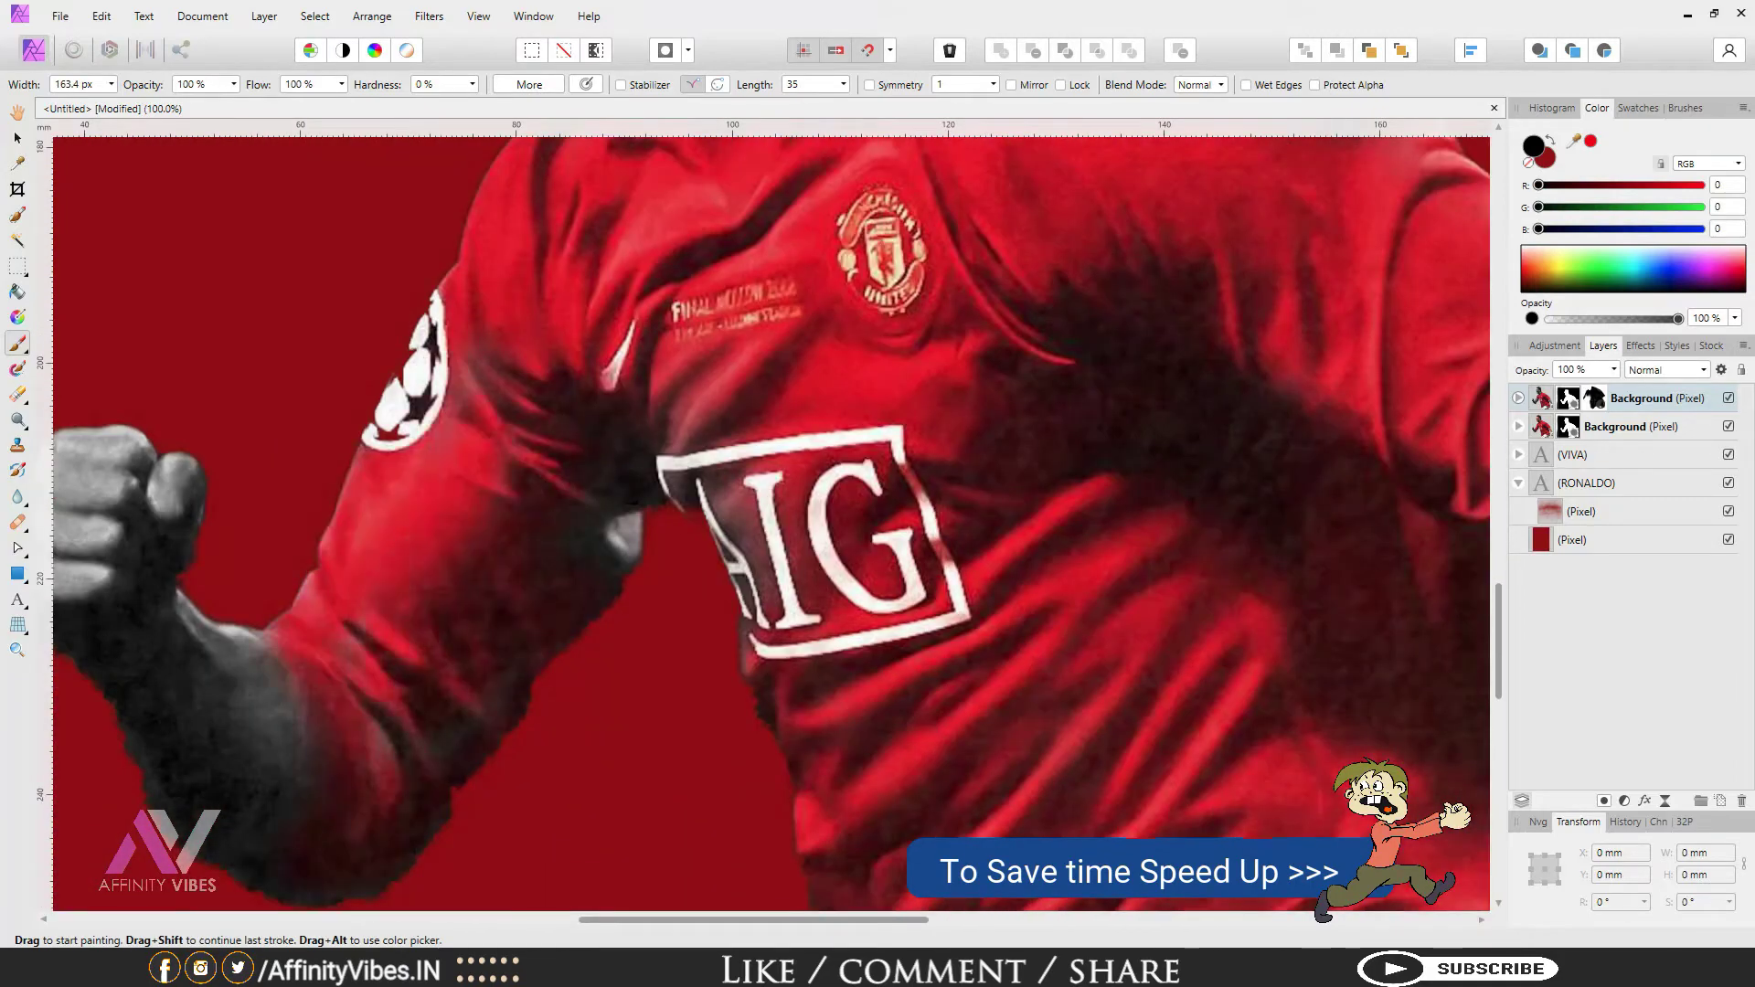
left_click_drag(612, 525, 736, 558)
scroll(772, 521, "down", 3)
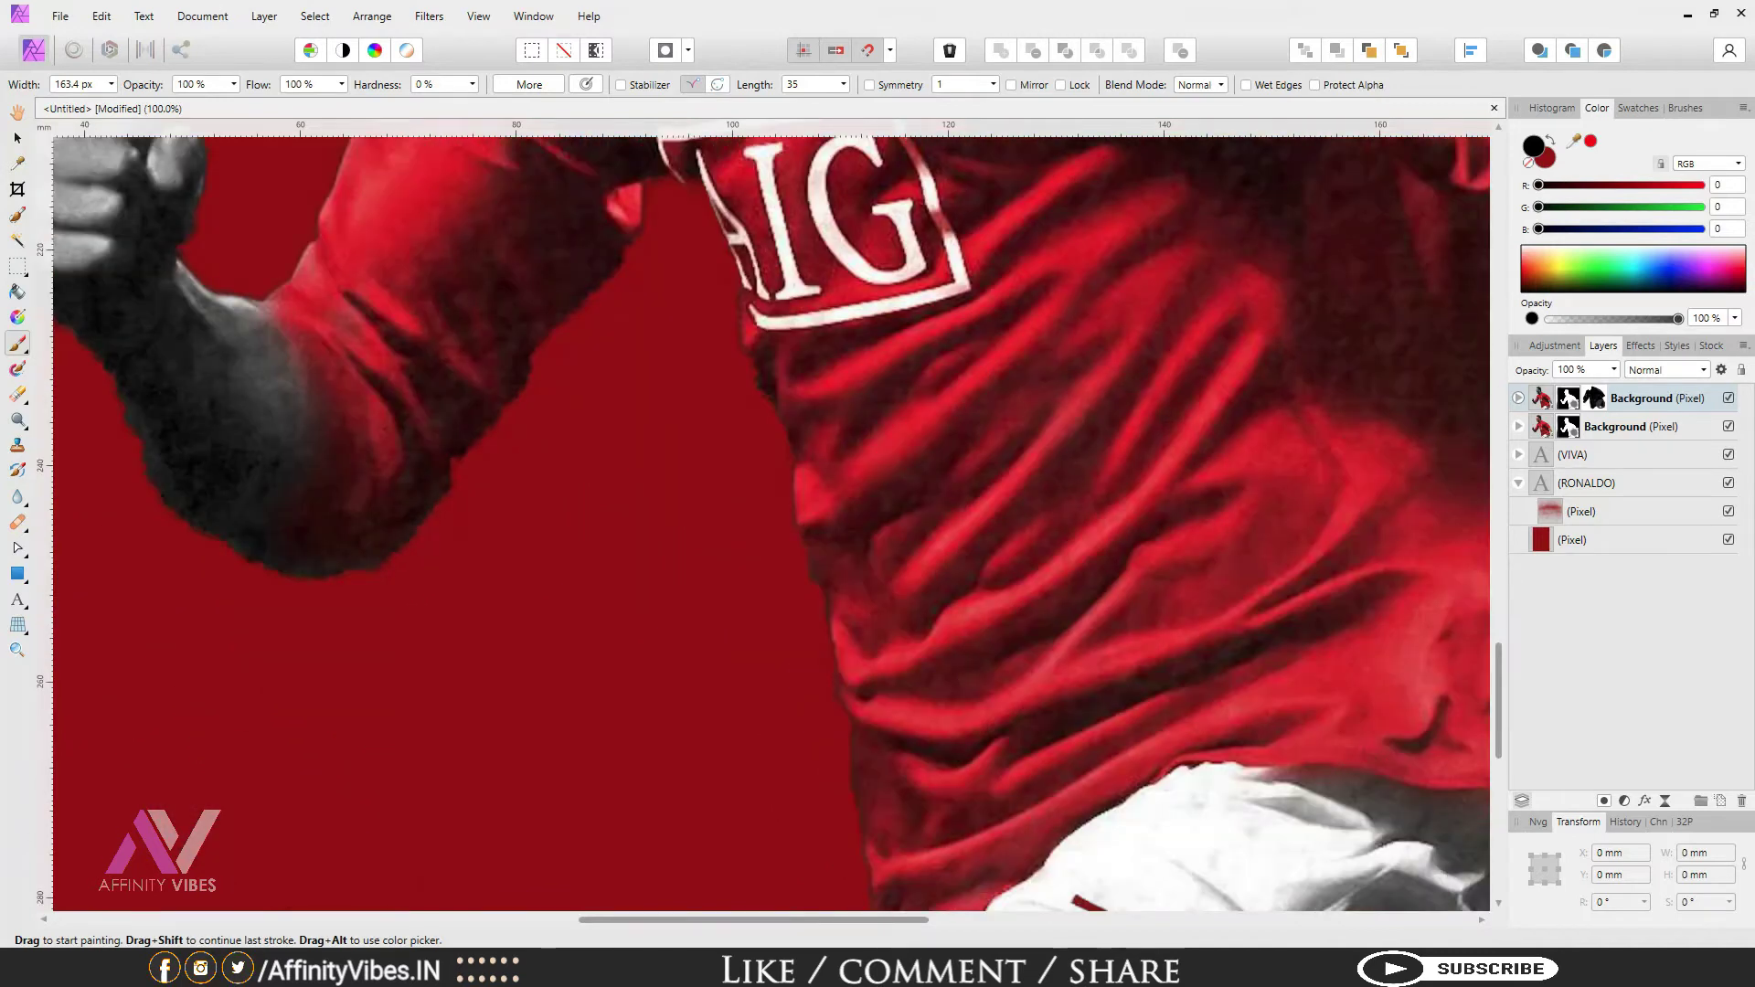
key("ctrl+0")
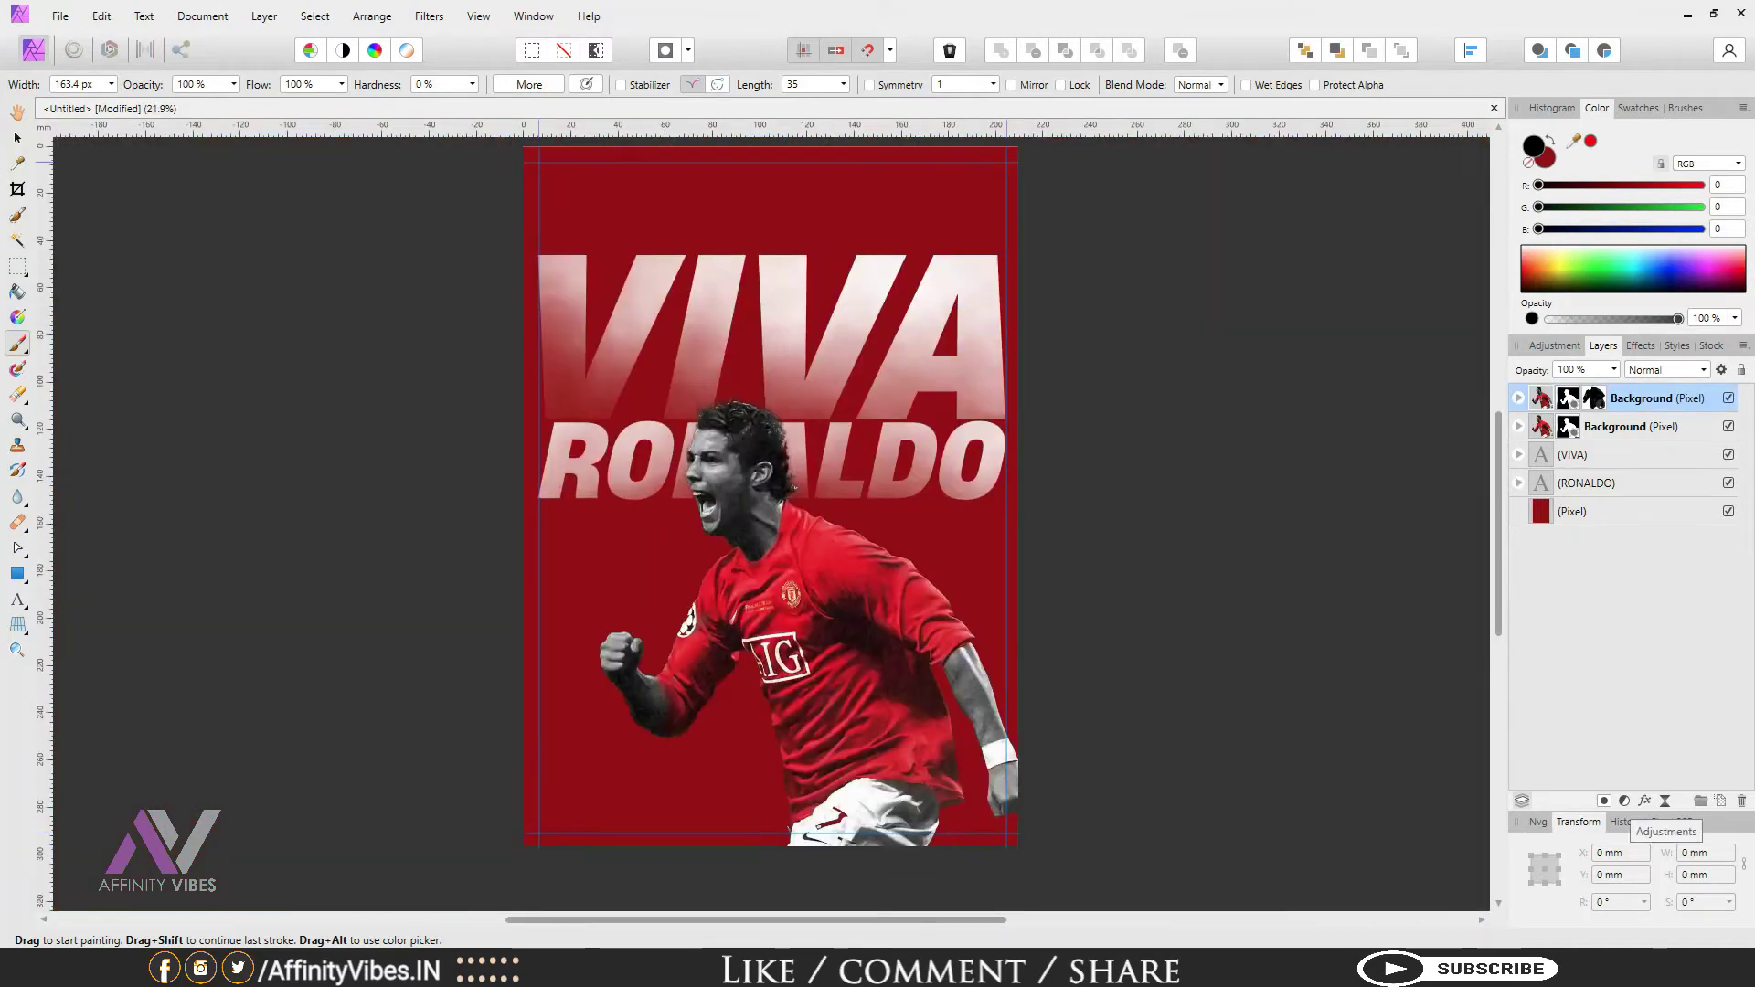
Step: Add a Levels adjustment and set its black level to 14%
left_click(1624, 800)
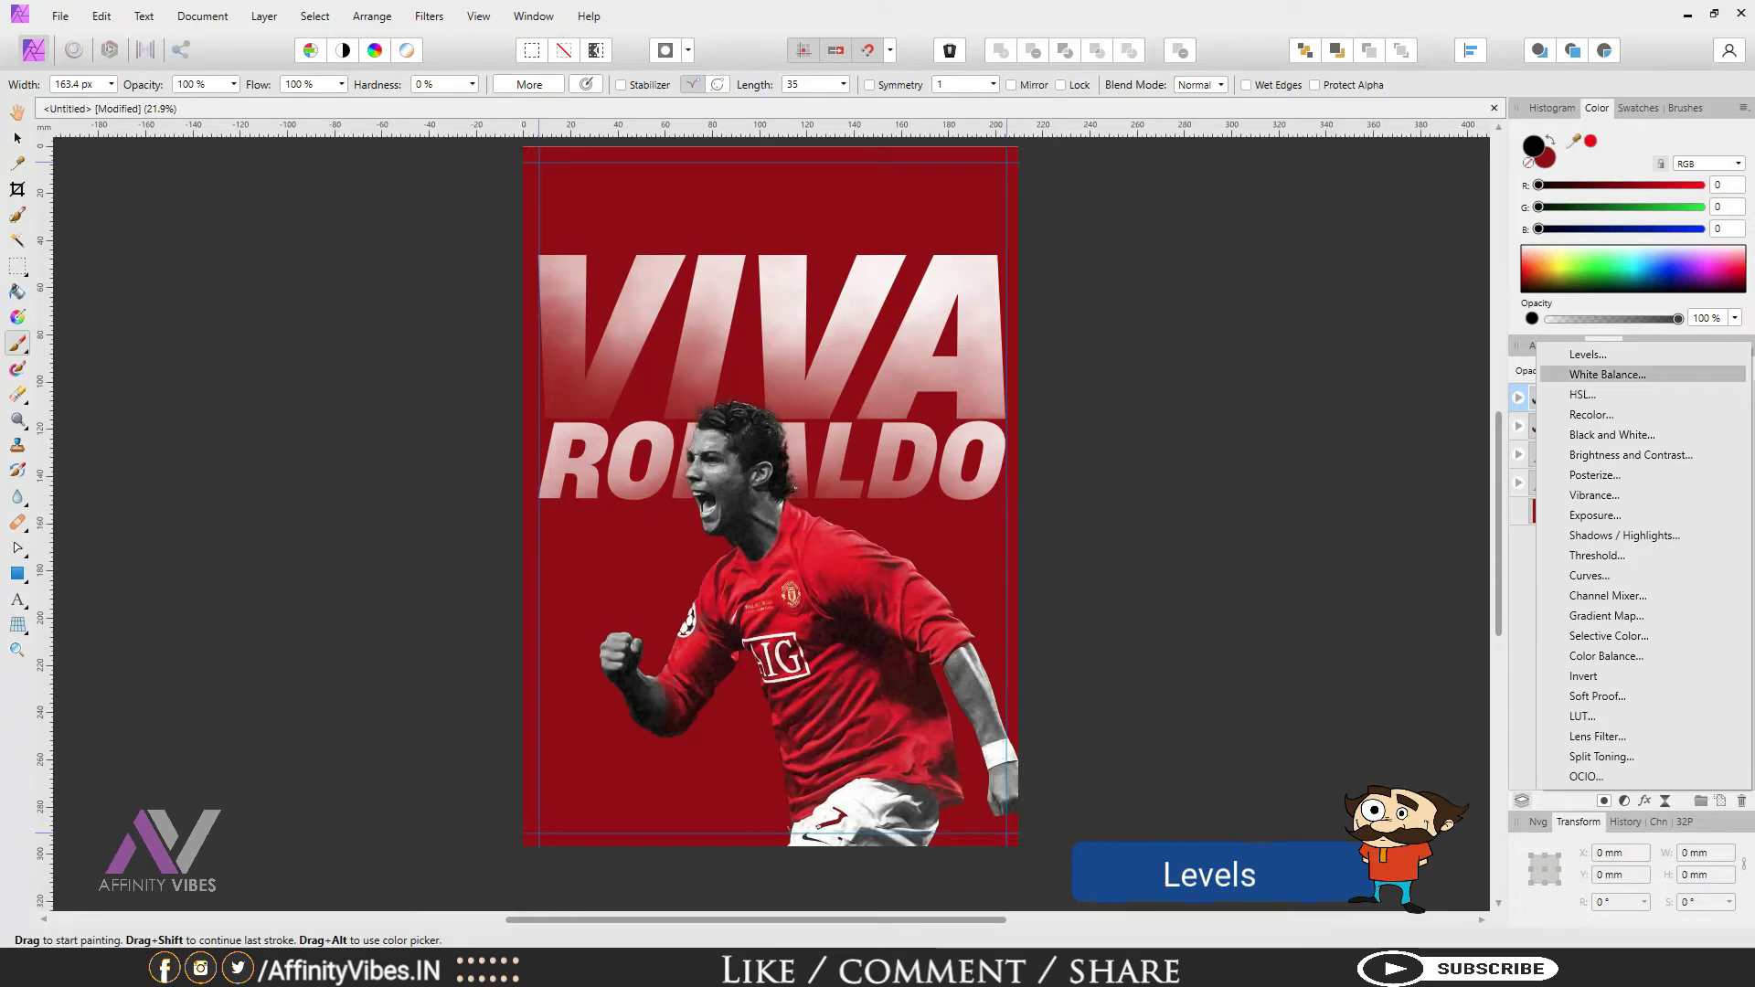
left_click(1587, 354)
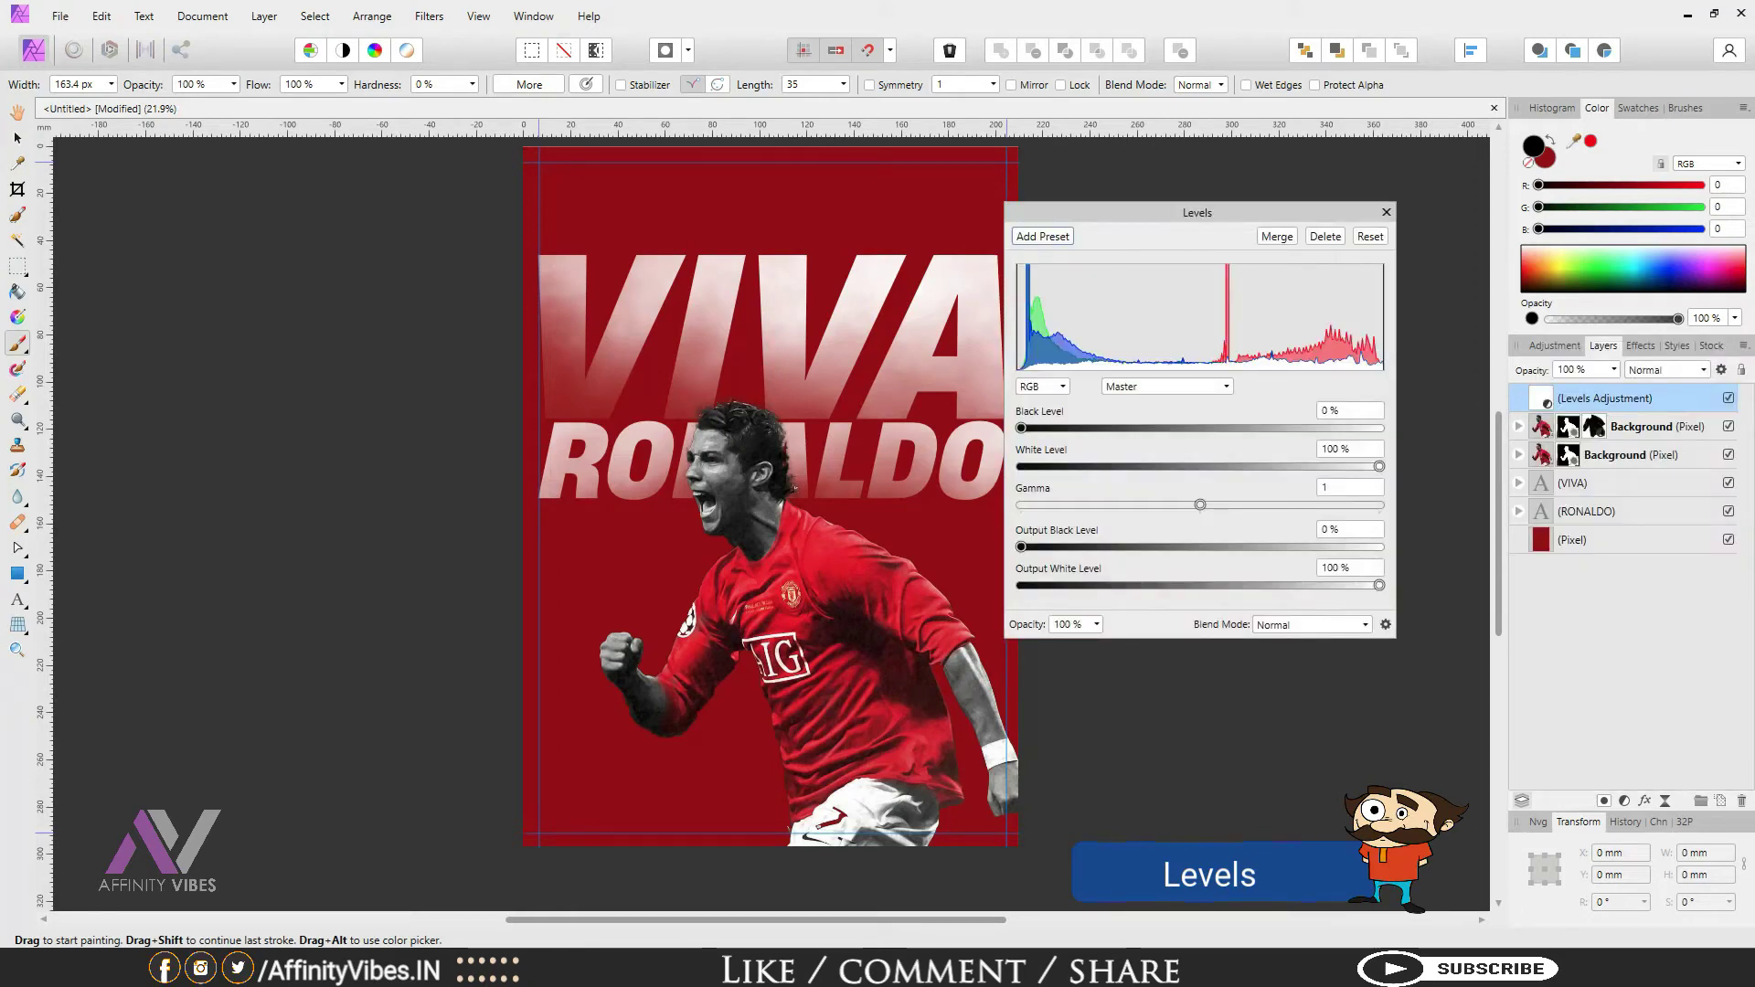
left_click_drag(1031, 428, 1047, 428)
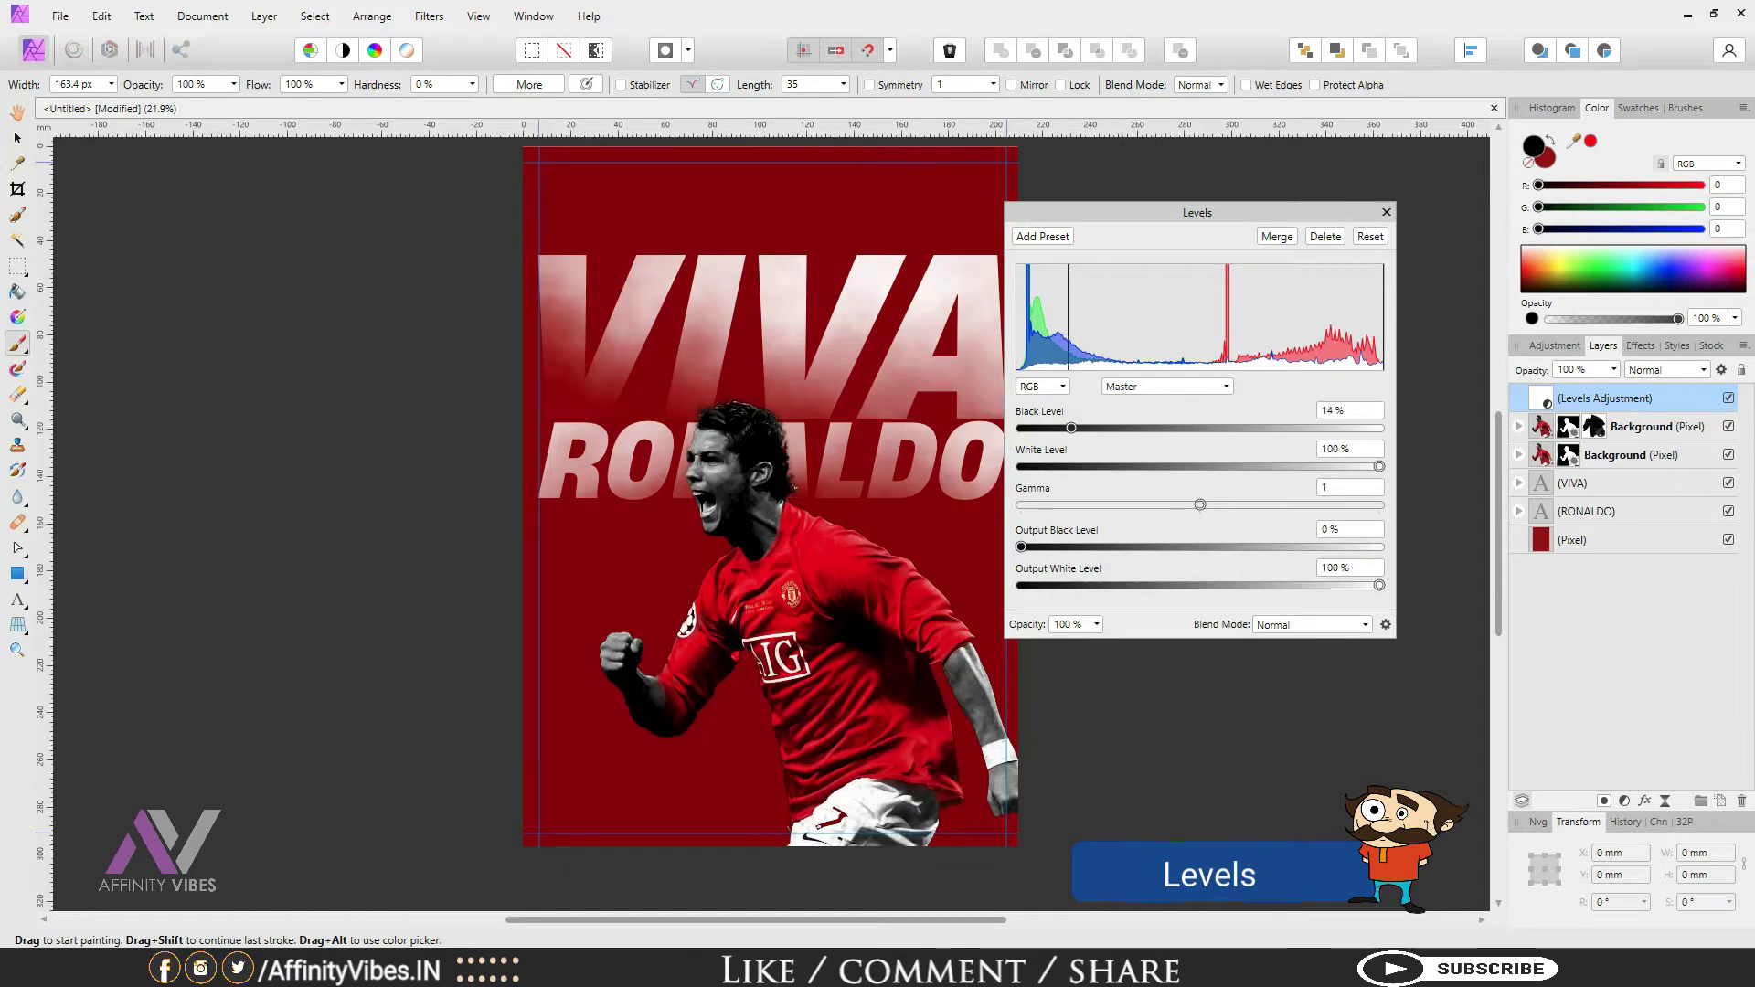
left_click(1386, 212)
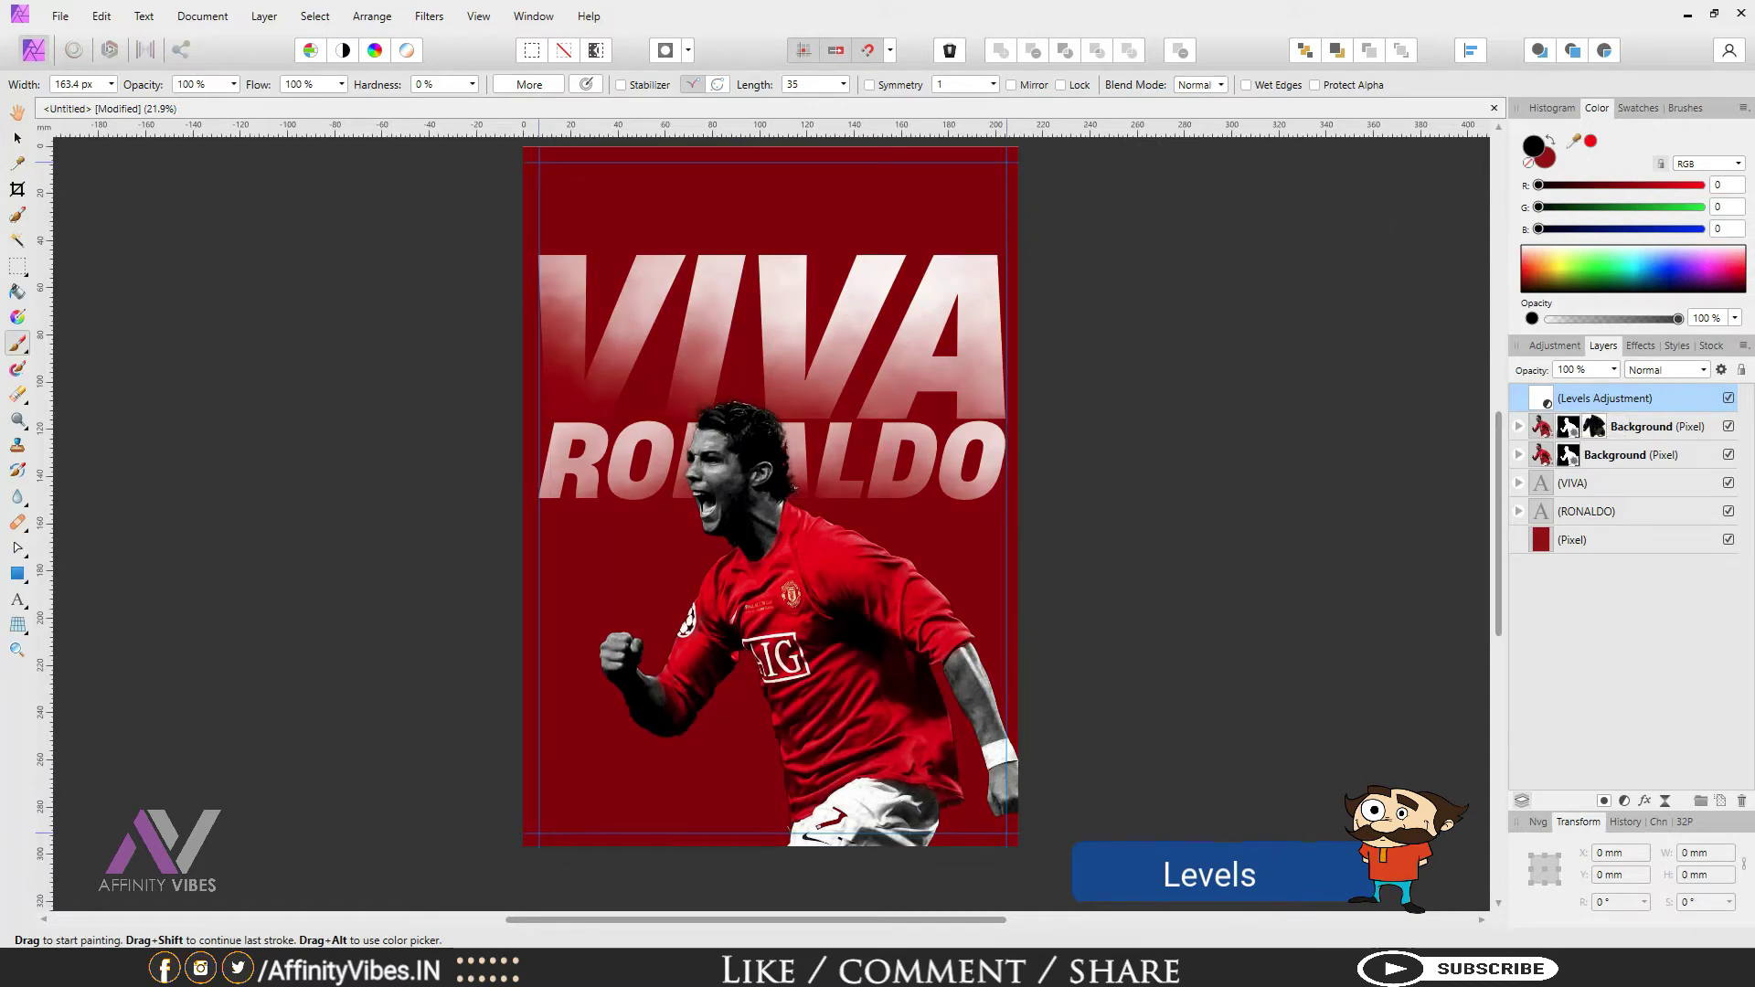
Step: Clip the Levels adjustment to the upper player layer so it affects only the player
key("ctrl+z")
left_click_drag(1604, 398, 1570, 500)
left_click(1518, 399)
Step: Set the player's Levels white level to 75% and gamma to 0.954, and raise the output black level slightly
double_click(1568, 484)
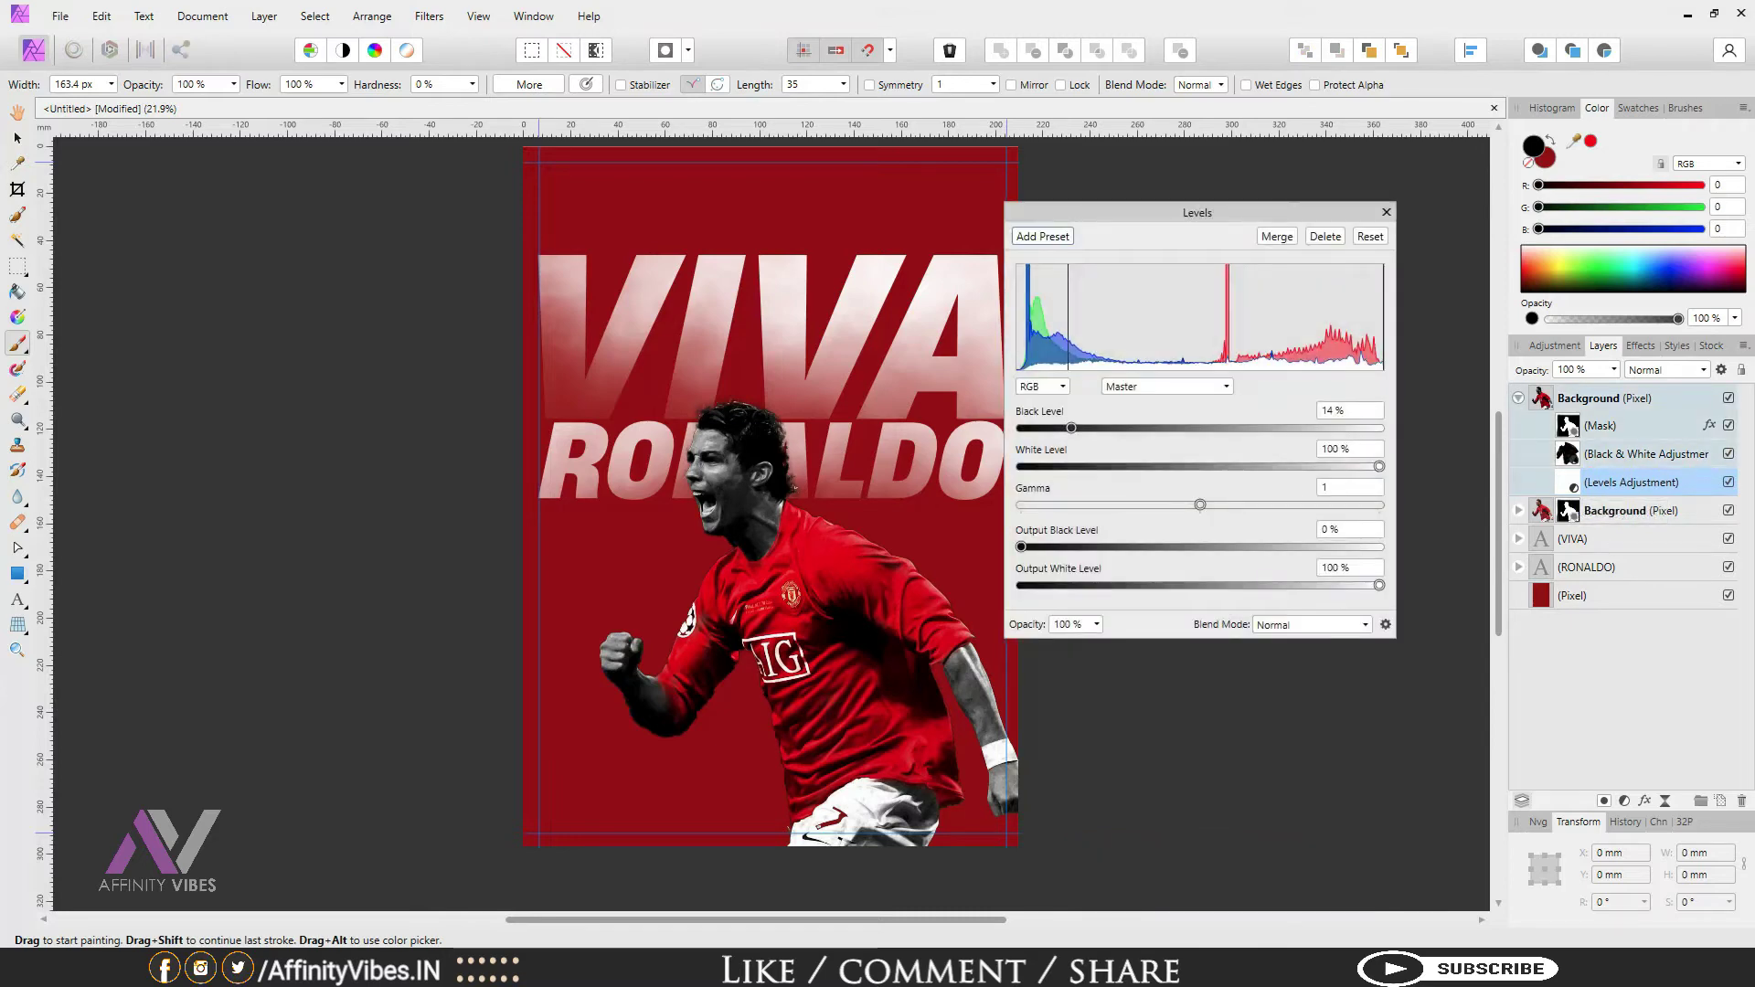
left_click_drag(1378, 466, 1290, 466)
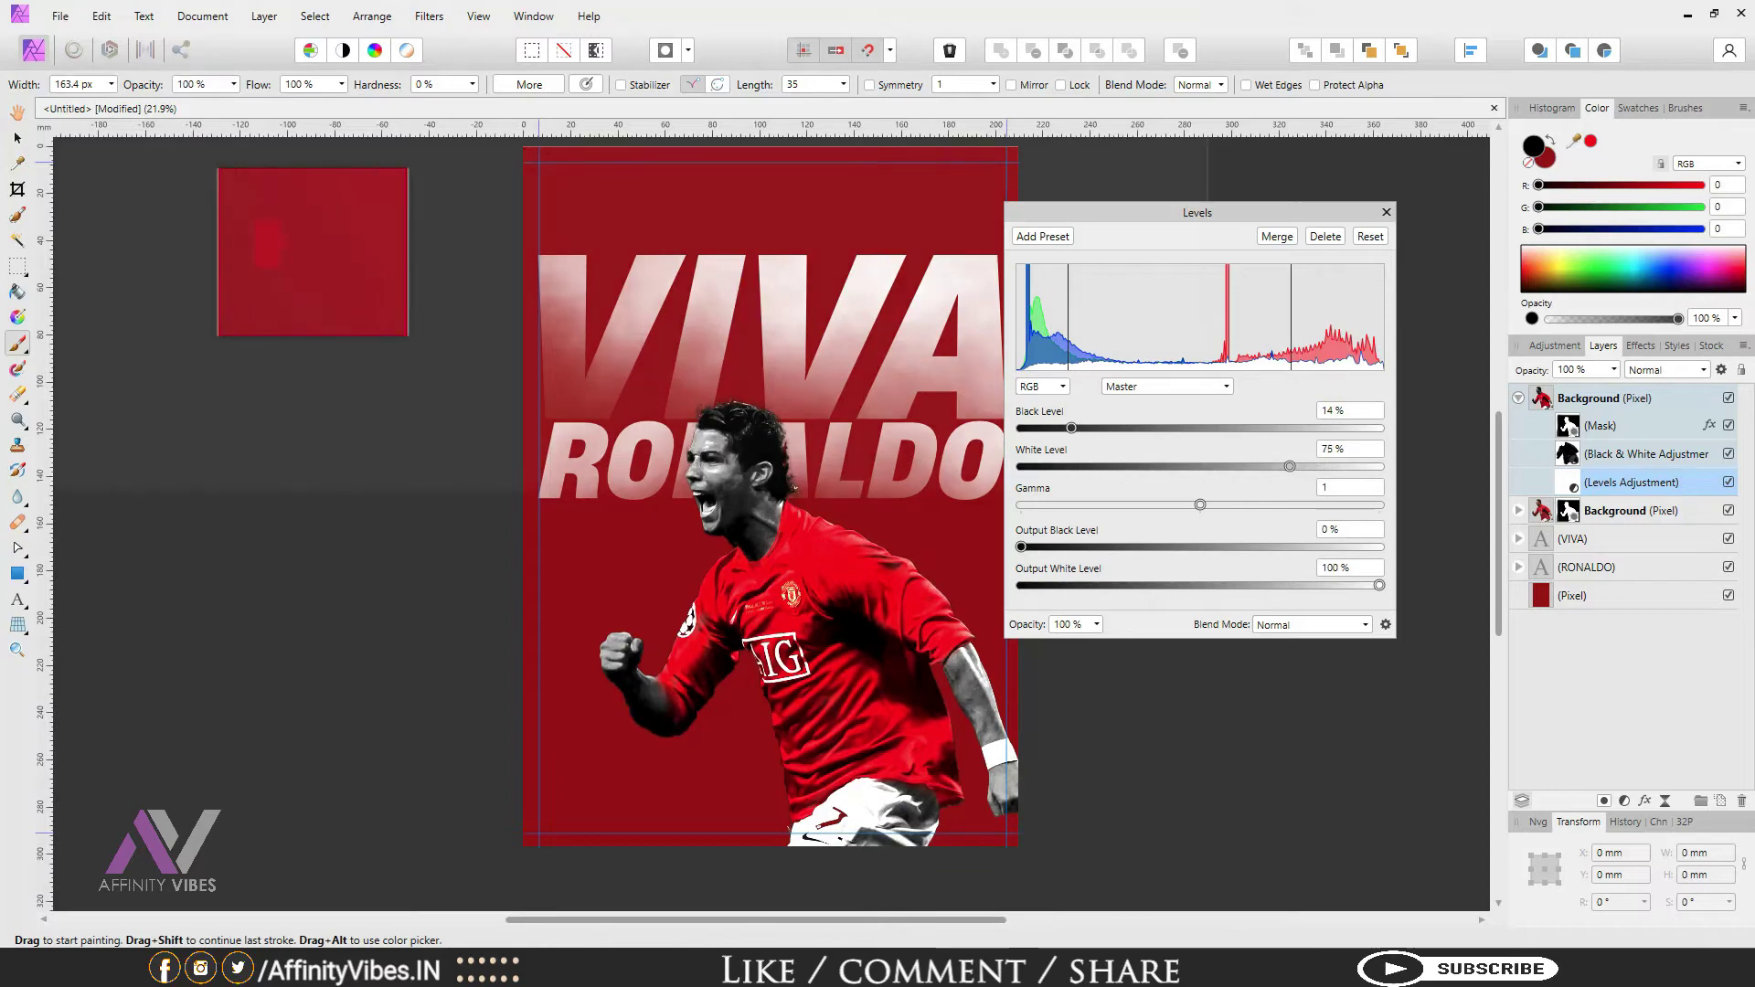
mouse_move(1200, 505)
left_mouse_down()
mouse_move(1154, 505)
mouse_move(1192, 504)
left_mouse_up()
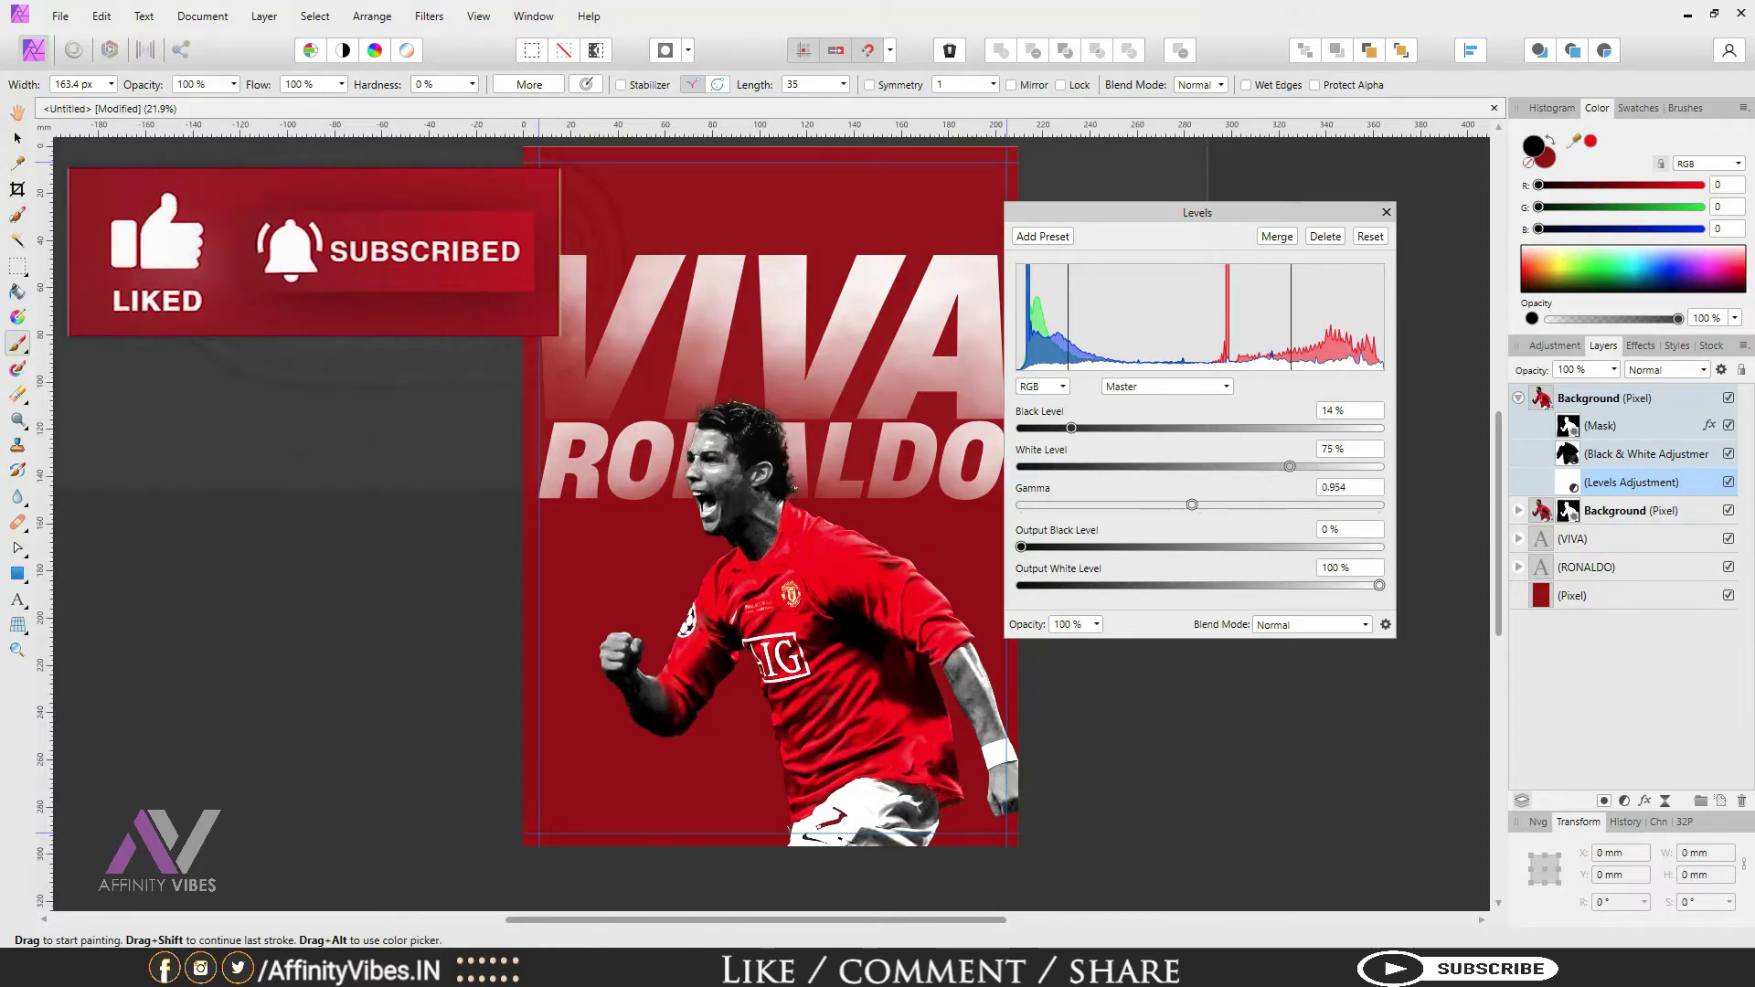
left_click_drag(1021, 547, 1048, 546)
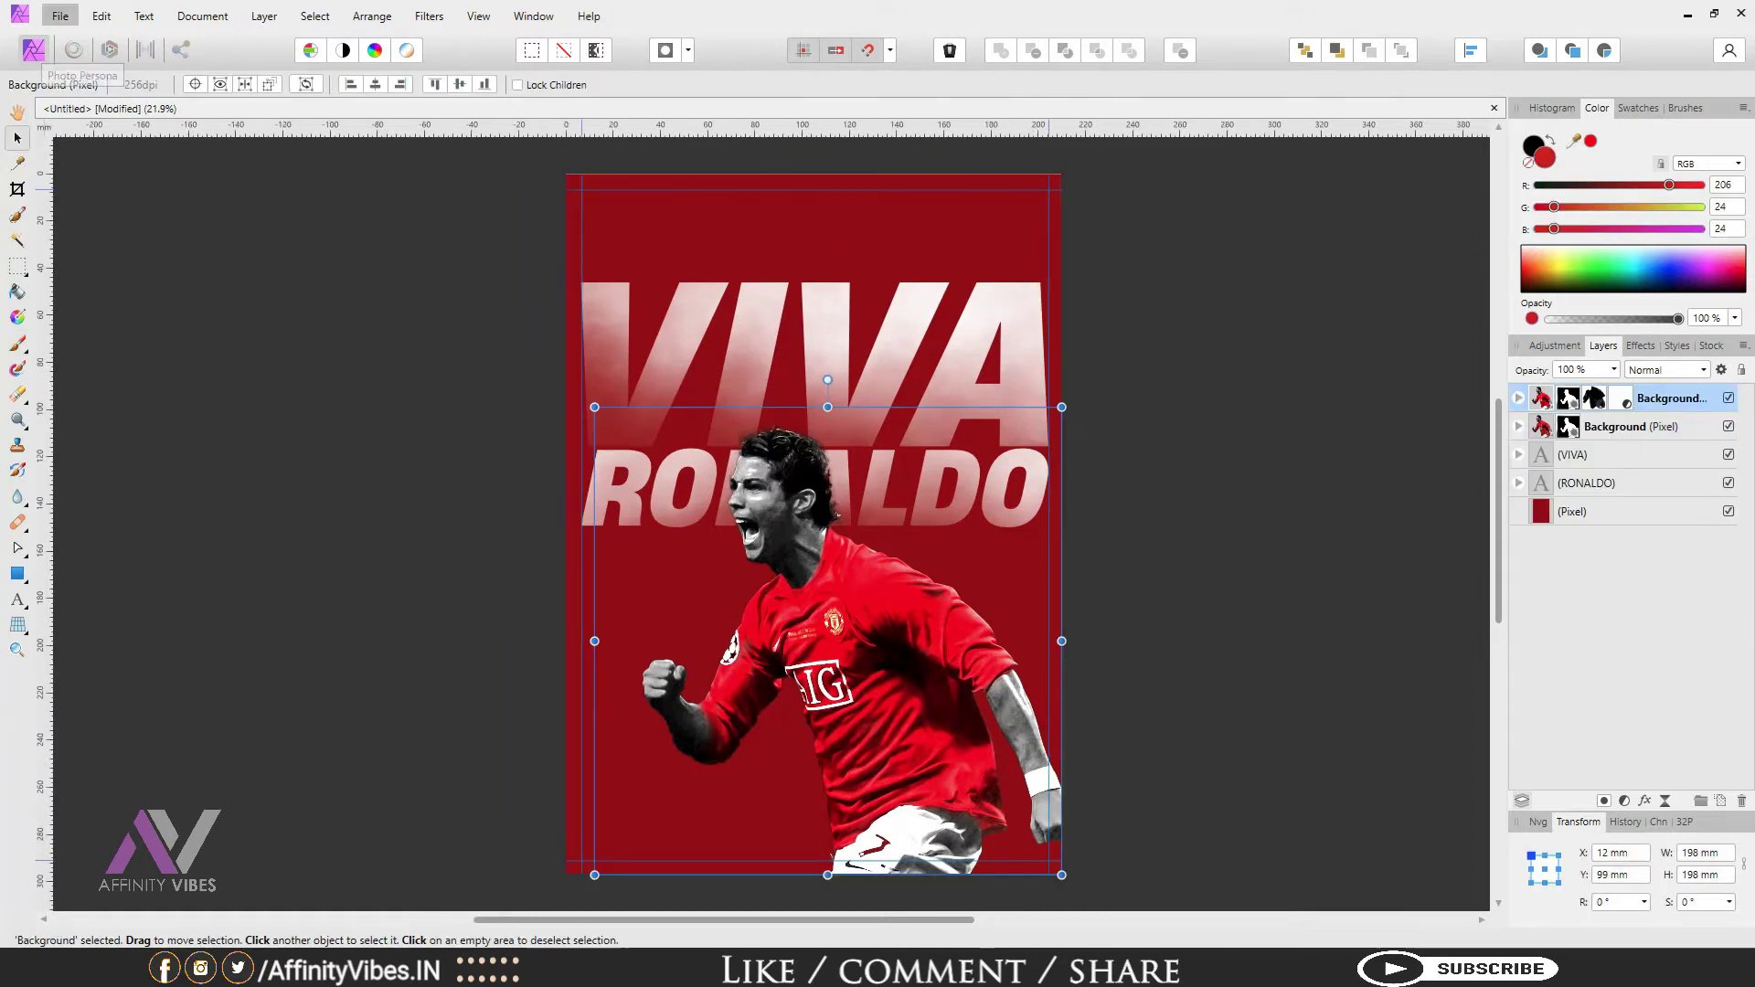
Step: Place the Manchester United logo PNG from the 05. STOCKS folder over the upper part of the poster
left_click(60, 15)
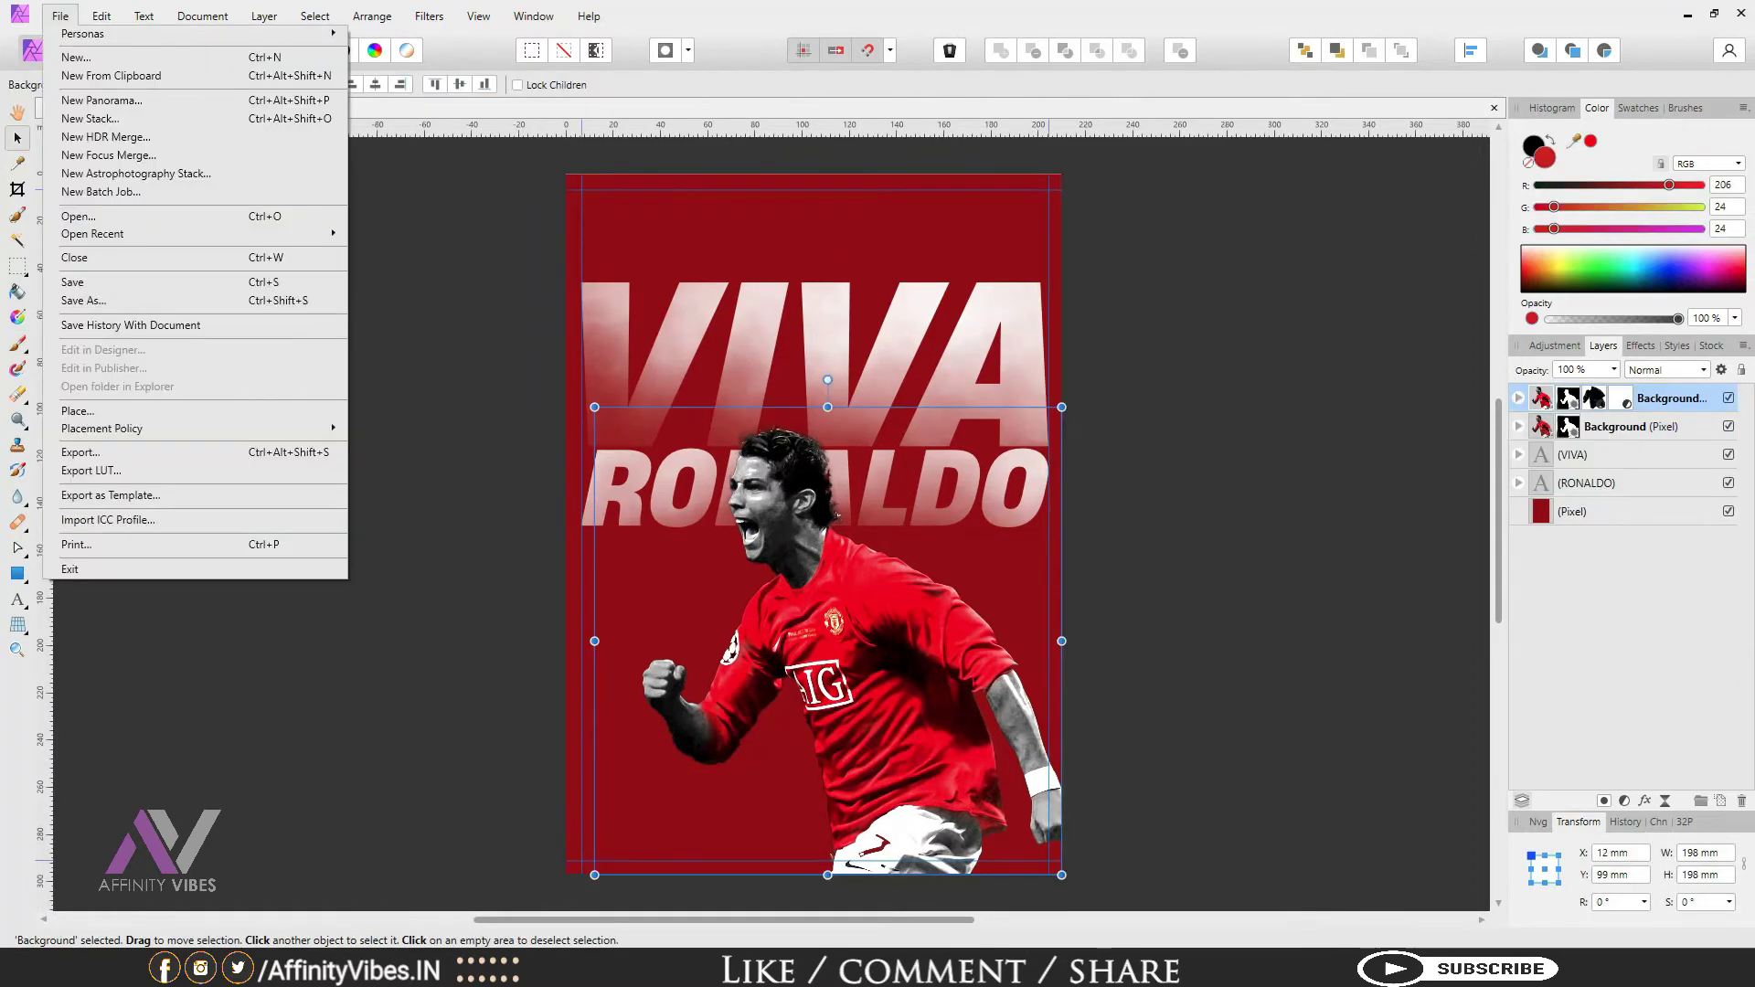
left_click(77, 411)
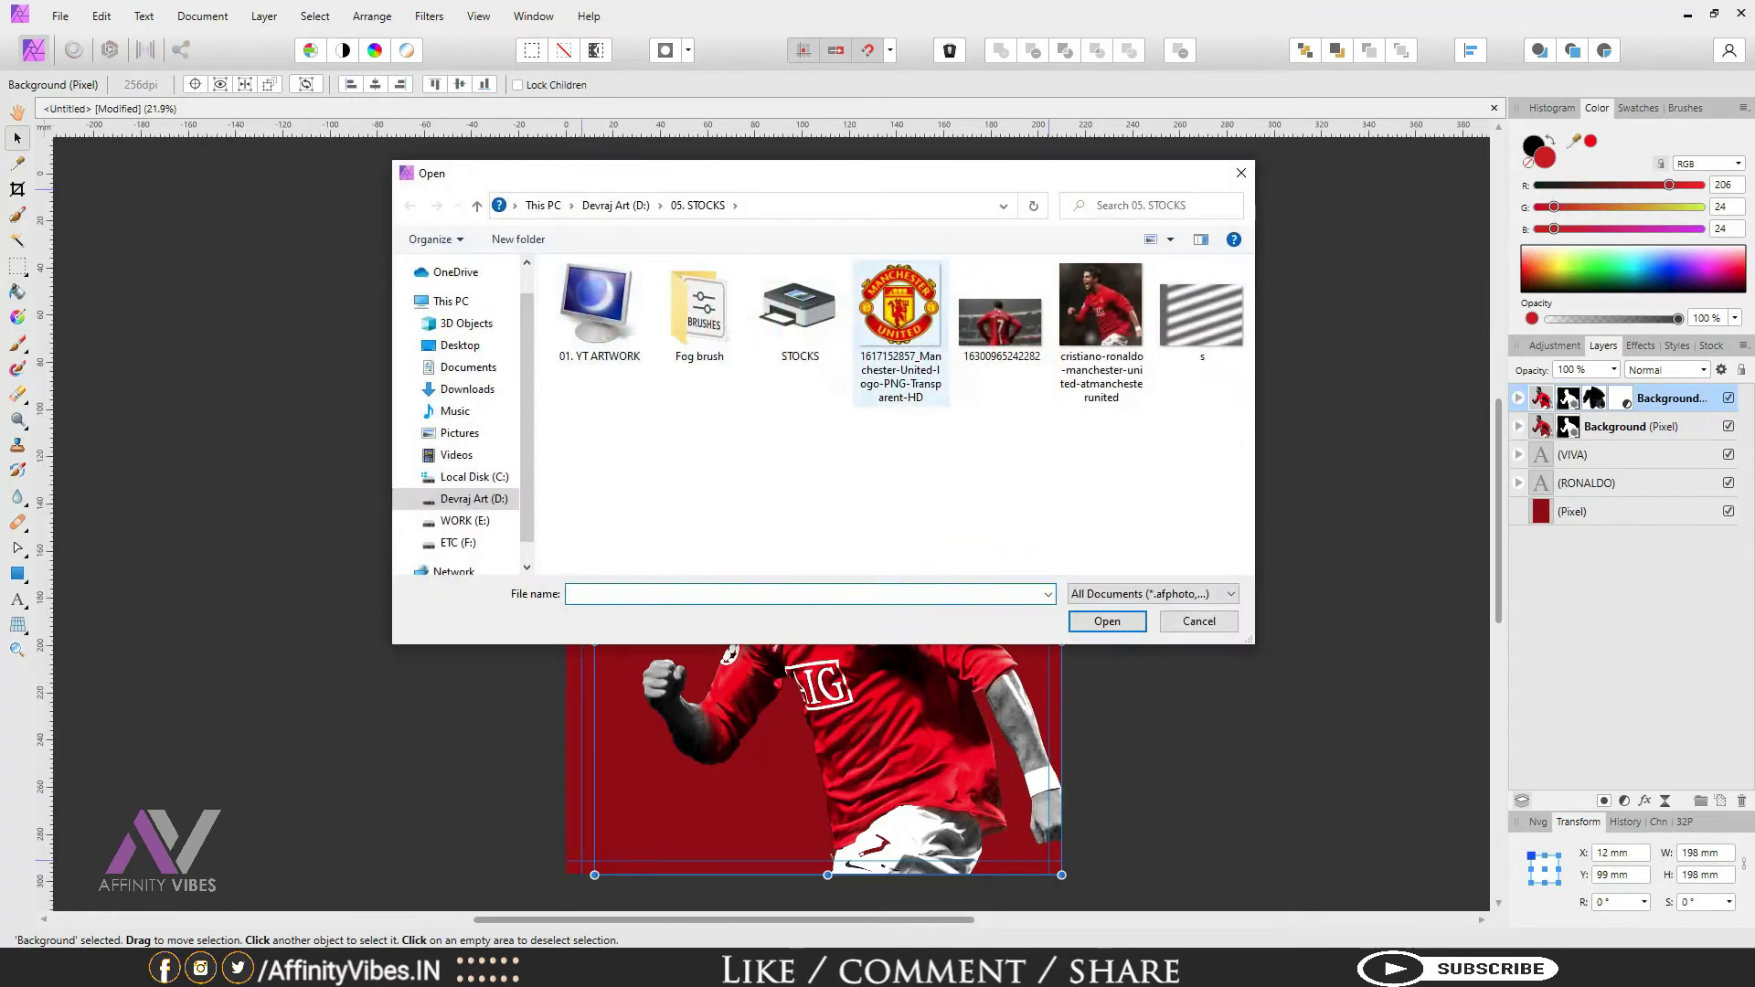
double_click(895, 320)
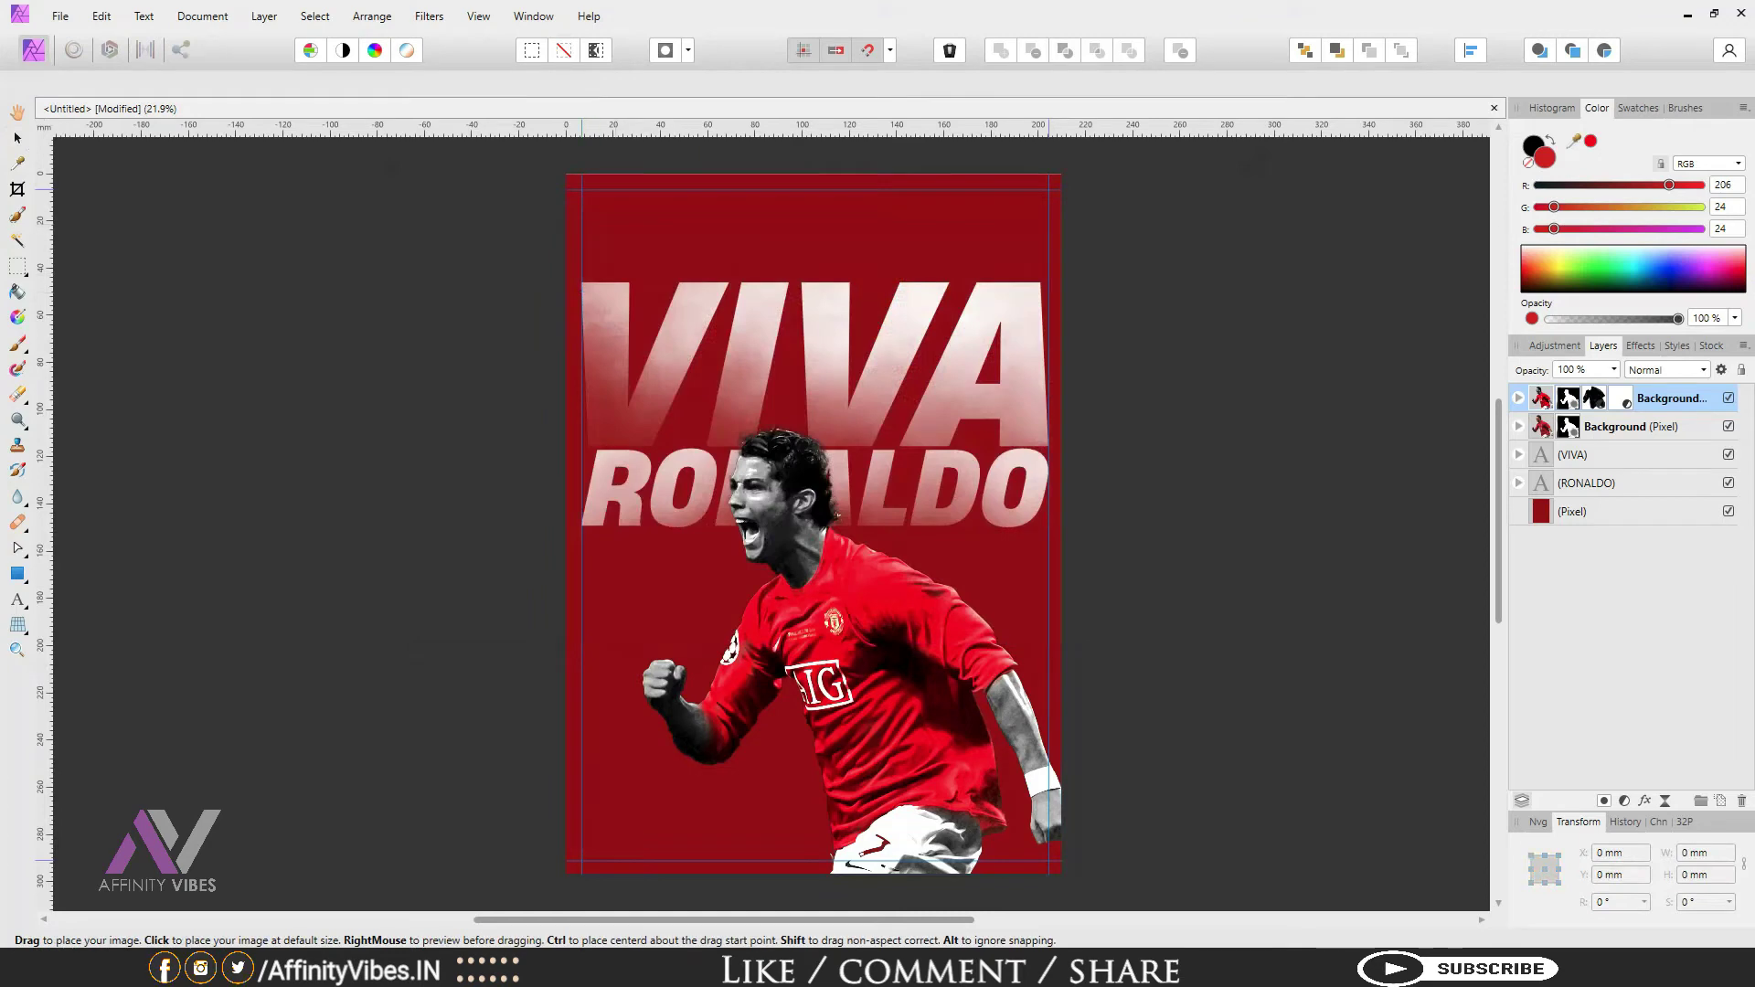
left_click_drag(614, 222, 754, 364)
left_click(16, 112)
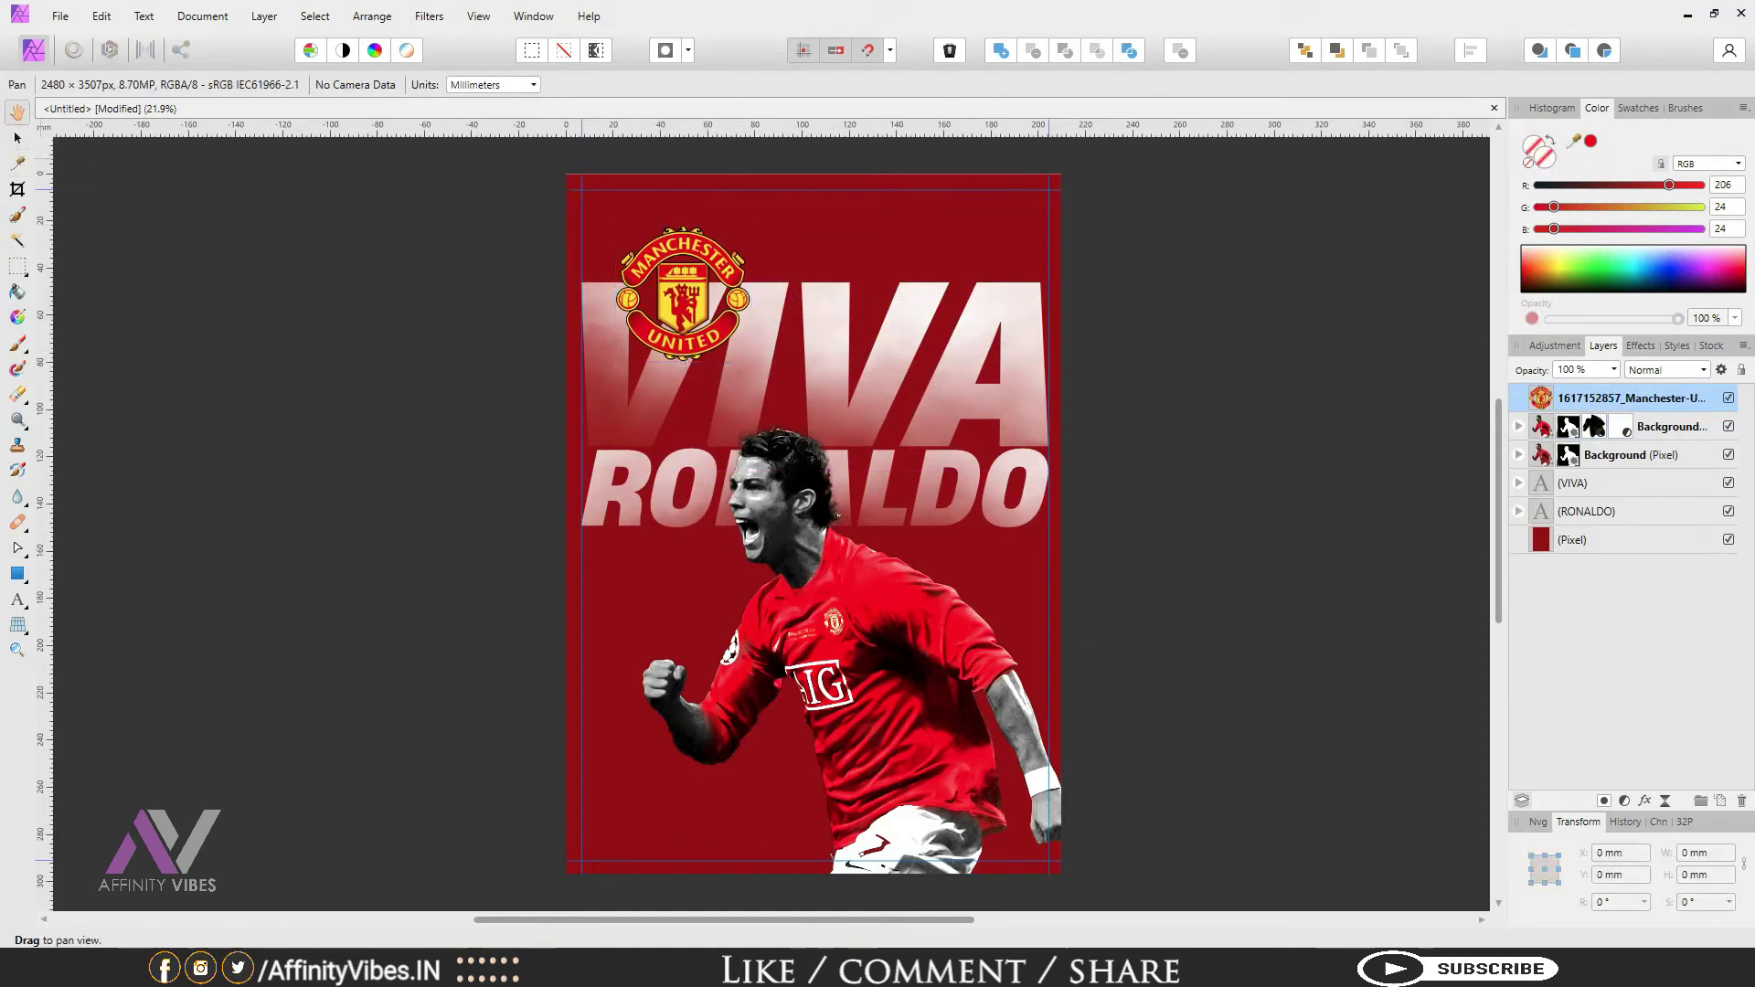
Step: Move the club logo to the poster's lower-left corner at X 6.4 mm, Y 235 mm, and deselect it
left_click(17, 137)
left_click_drag(683, 302, 649, 799)
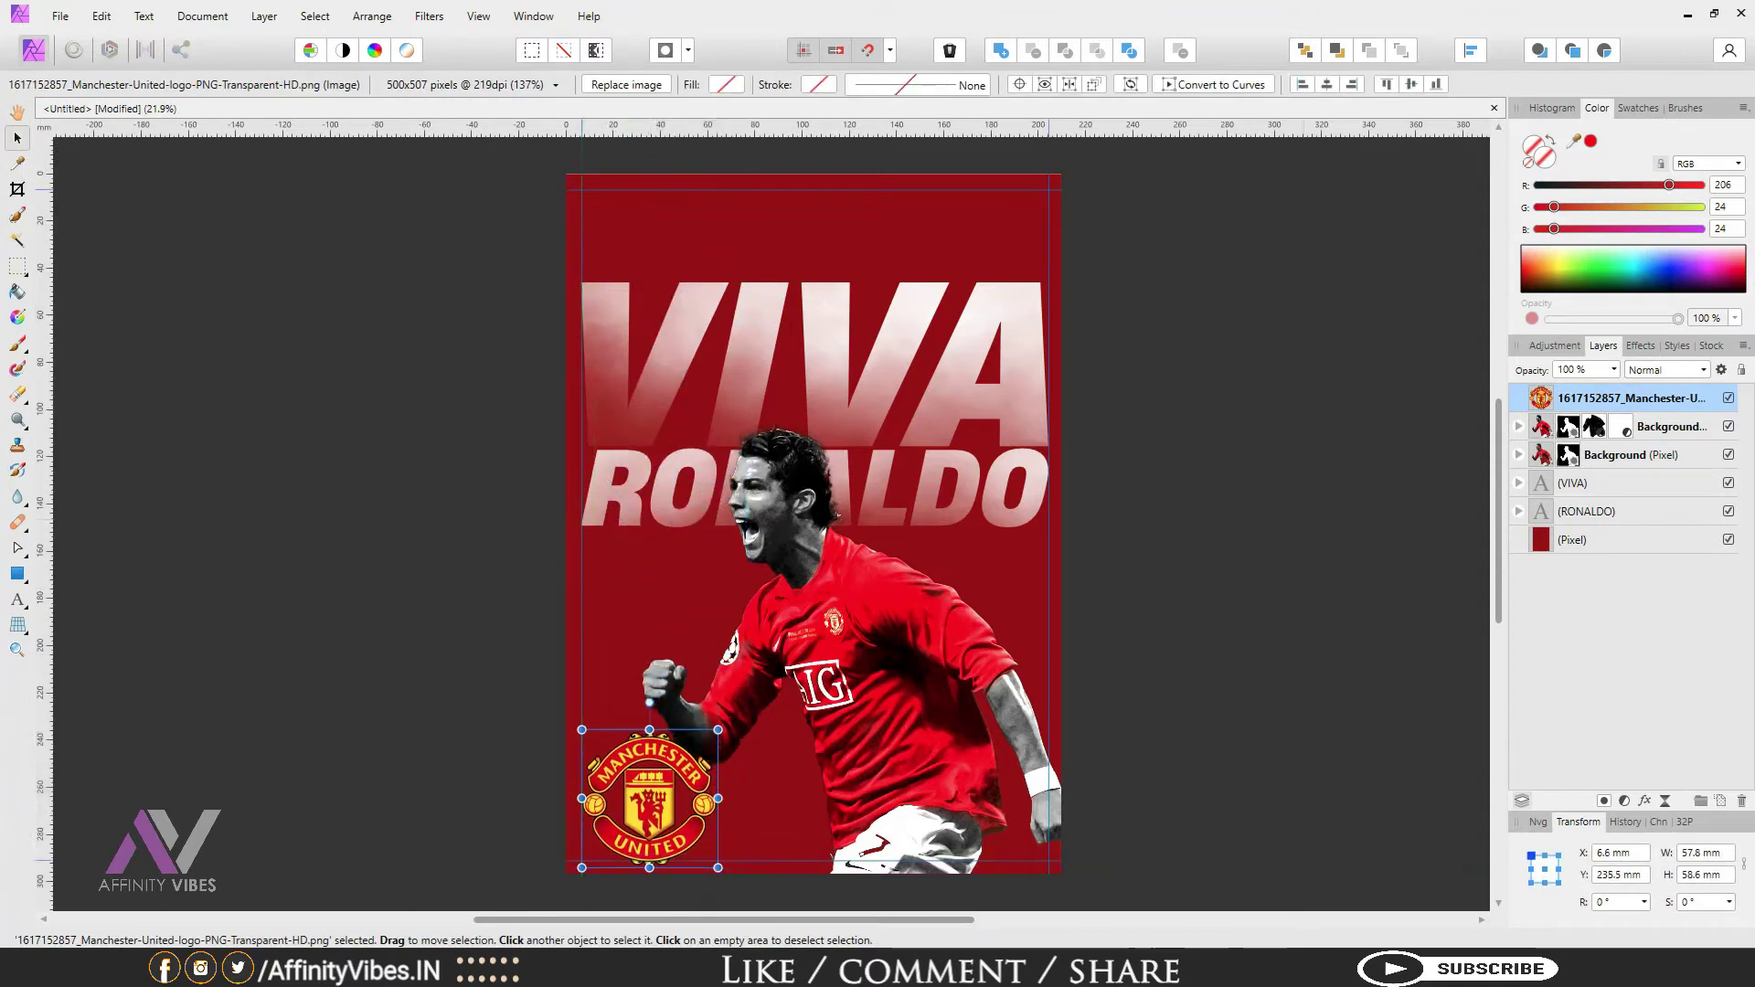
key("Up")
key("Up")
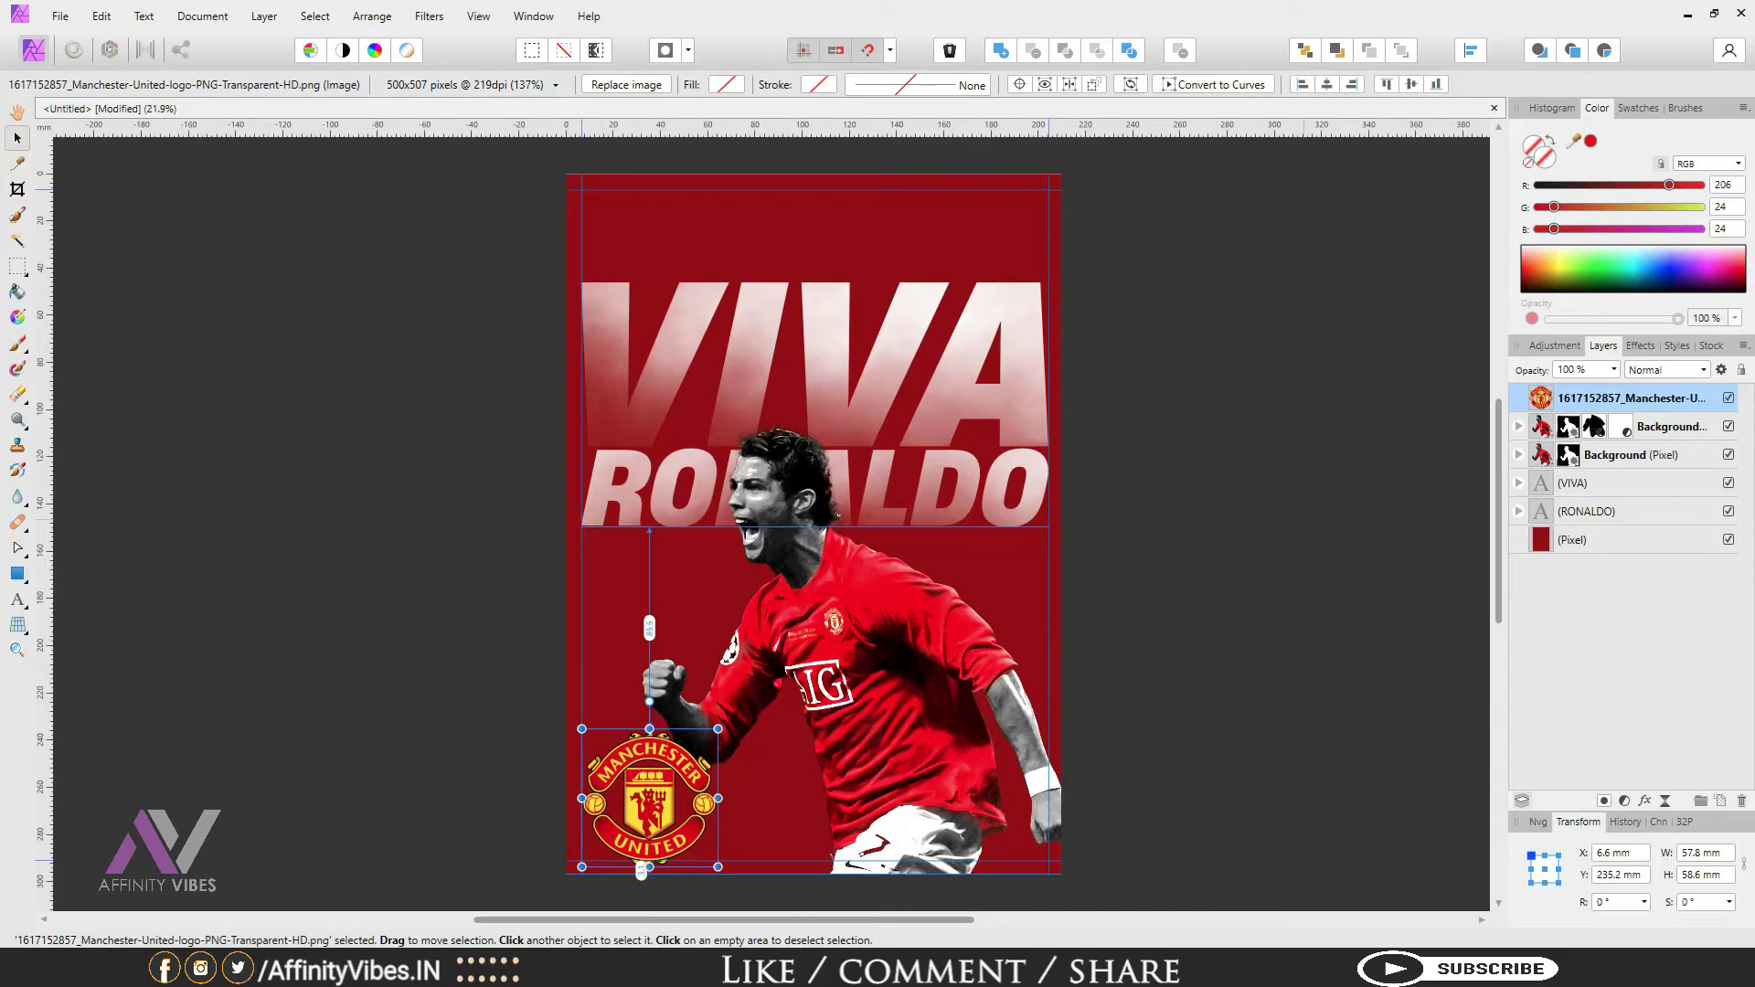
key("Left")
key("Left")
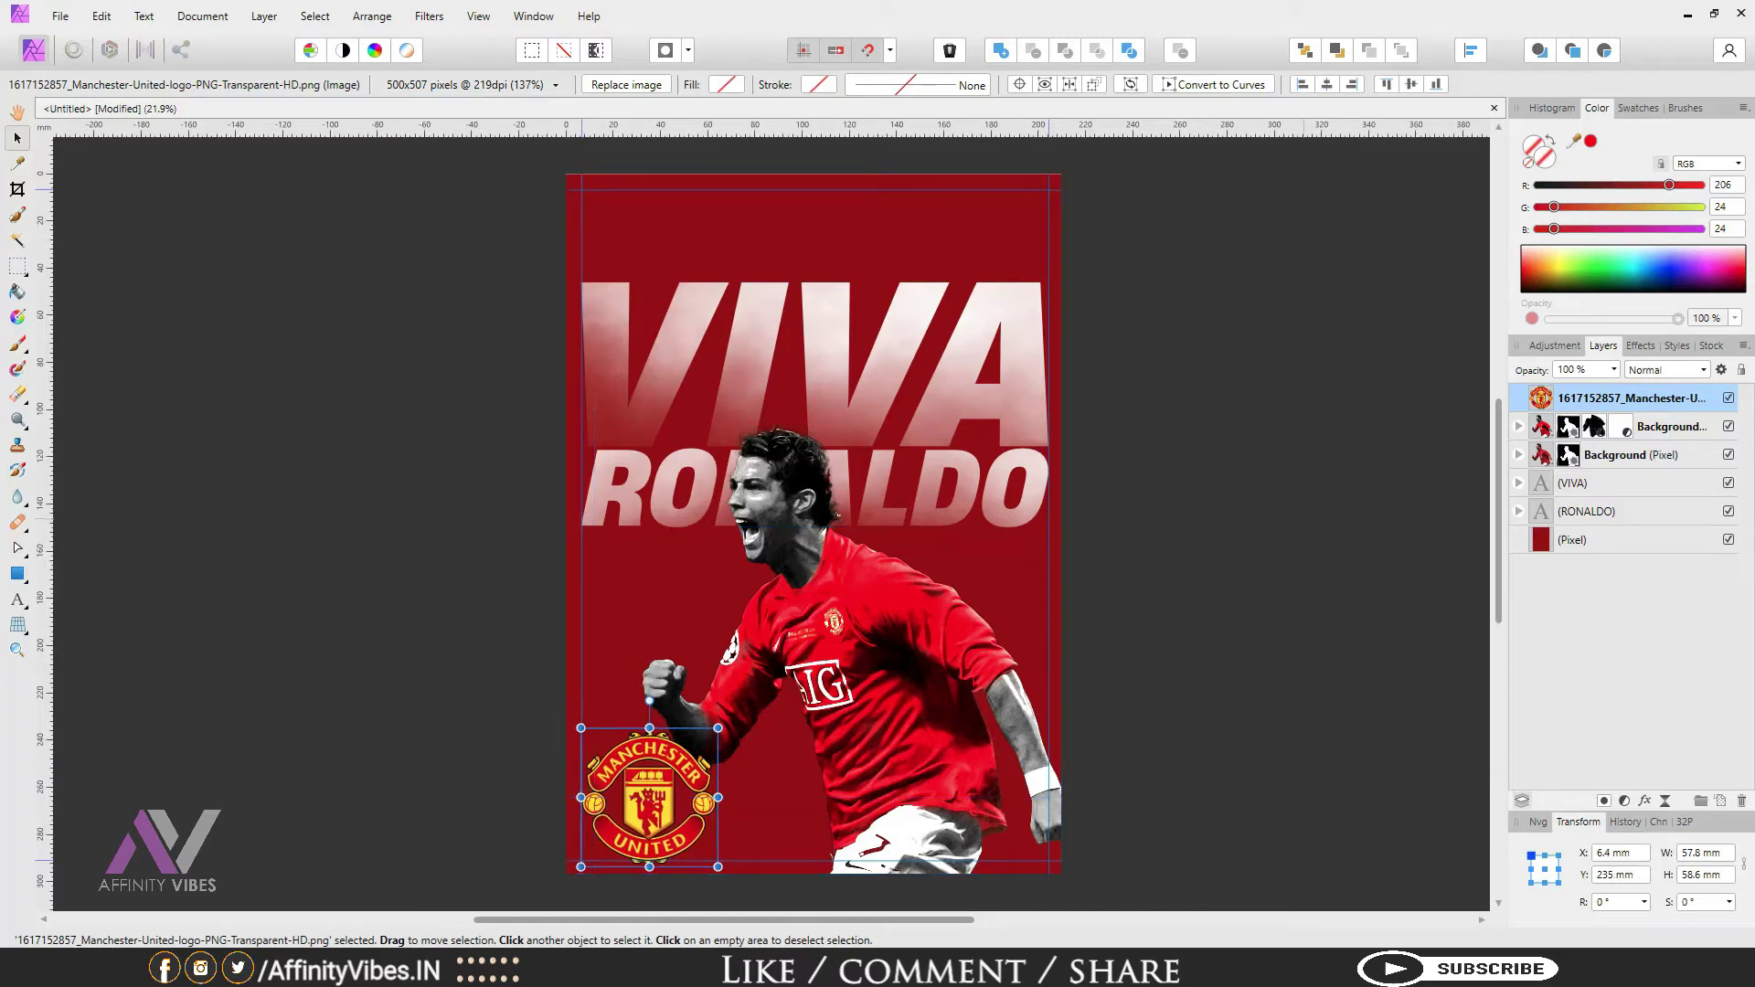
key("ctrl+d")
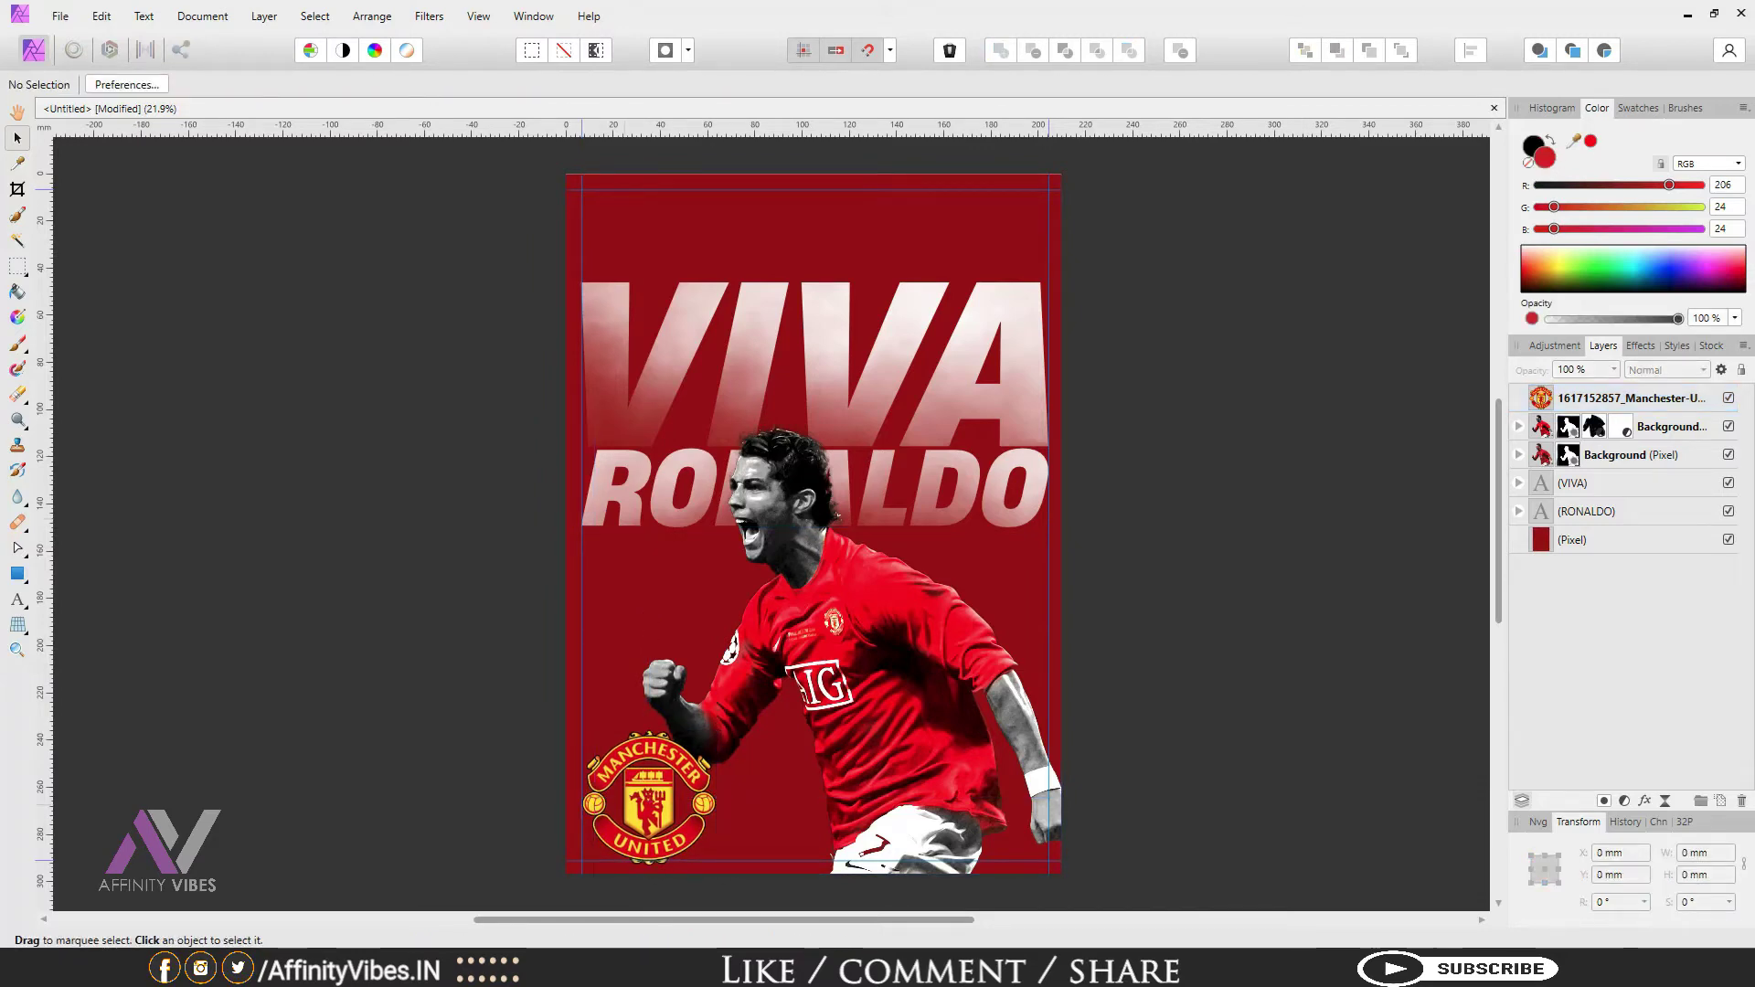
Step: Nudge the Manchester United logo upward to Y 233 mm and deselect it
left_click(649, 798)
key("Up")
key("Up")
key("Up")
key("Up")
key("Up")
key("Up")
key("Up")
key("Up")
key("Up")
key("Up")
key("Up")
key("Up")
key("Up")
key("Up")
key("Up")
key("Up")
key("Up")
key("Up")
key("Up")
key("Up")
key("Up")
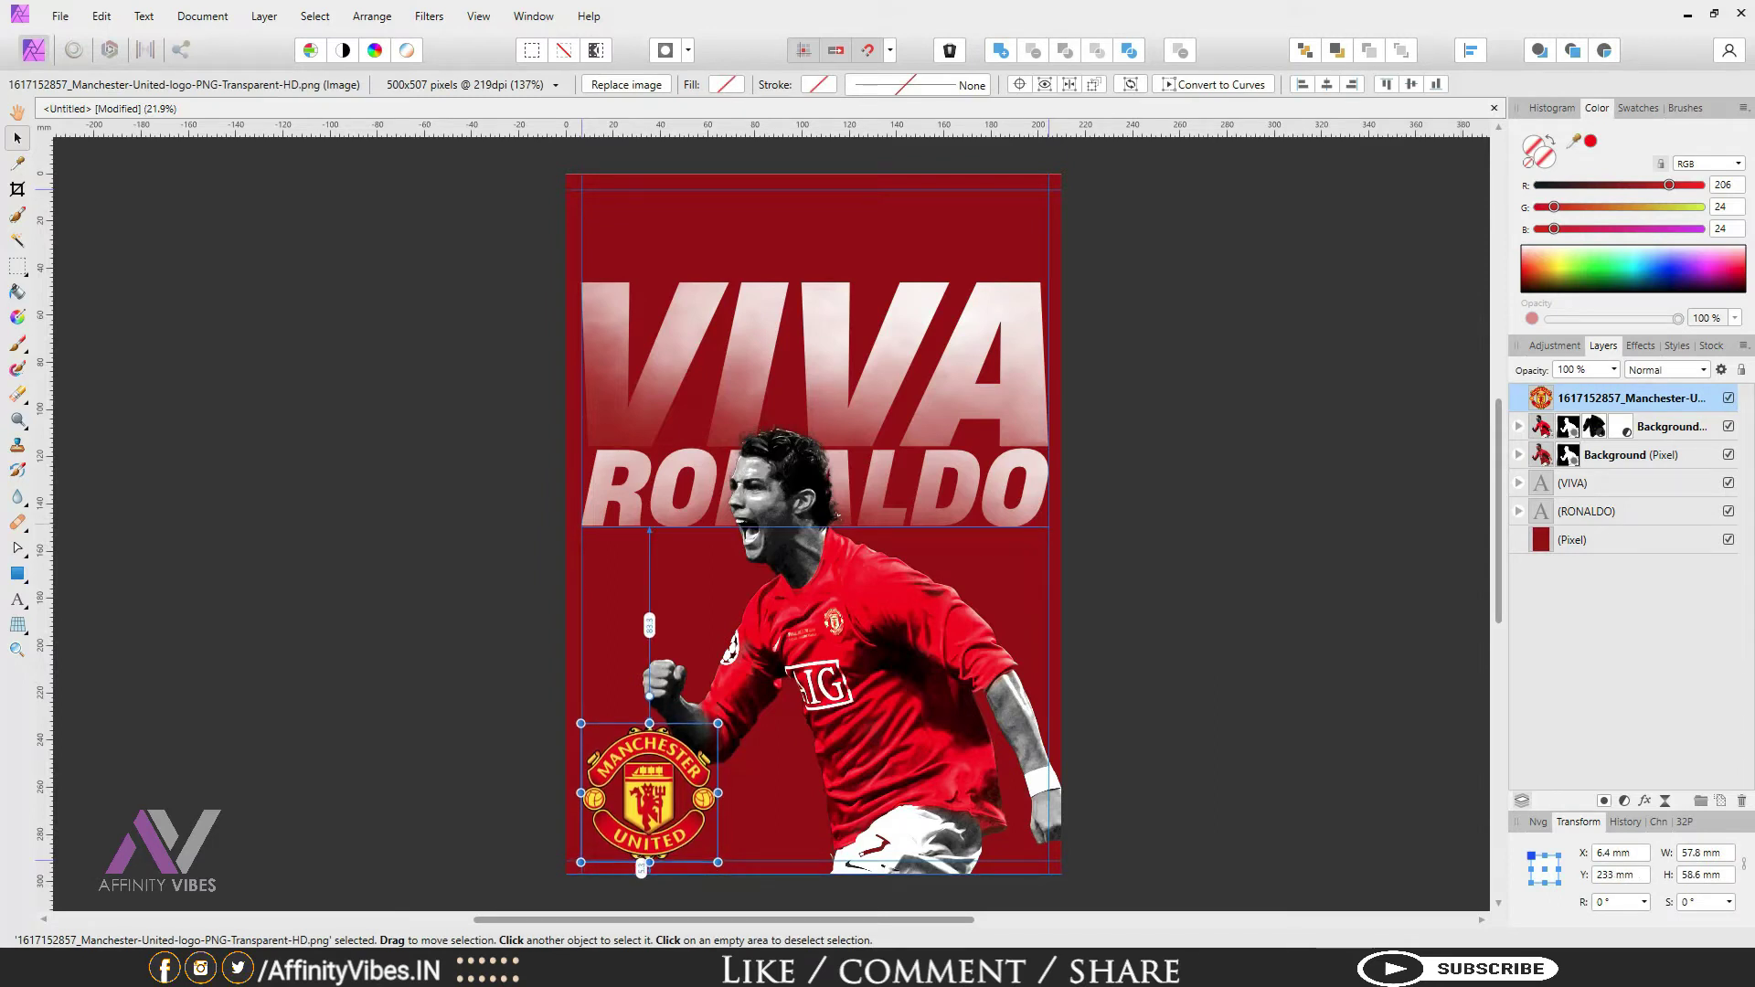
key("Escape")
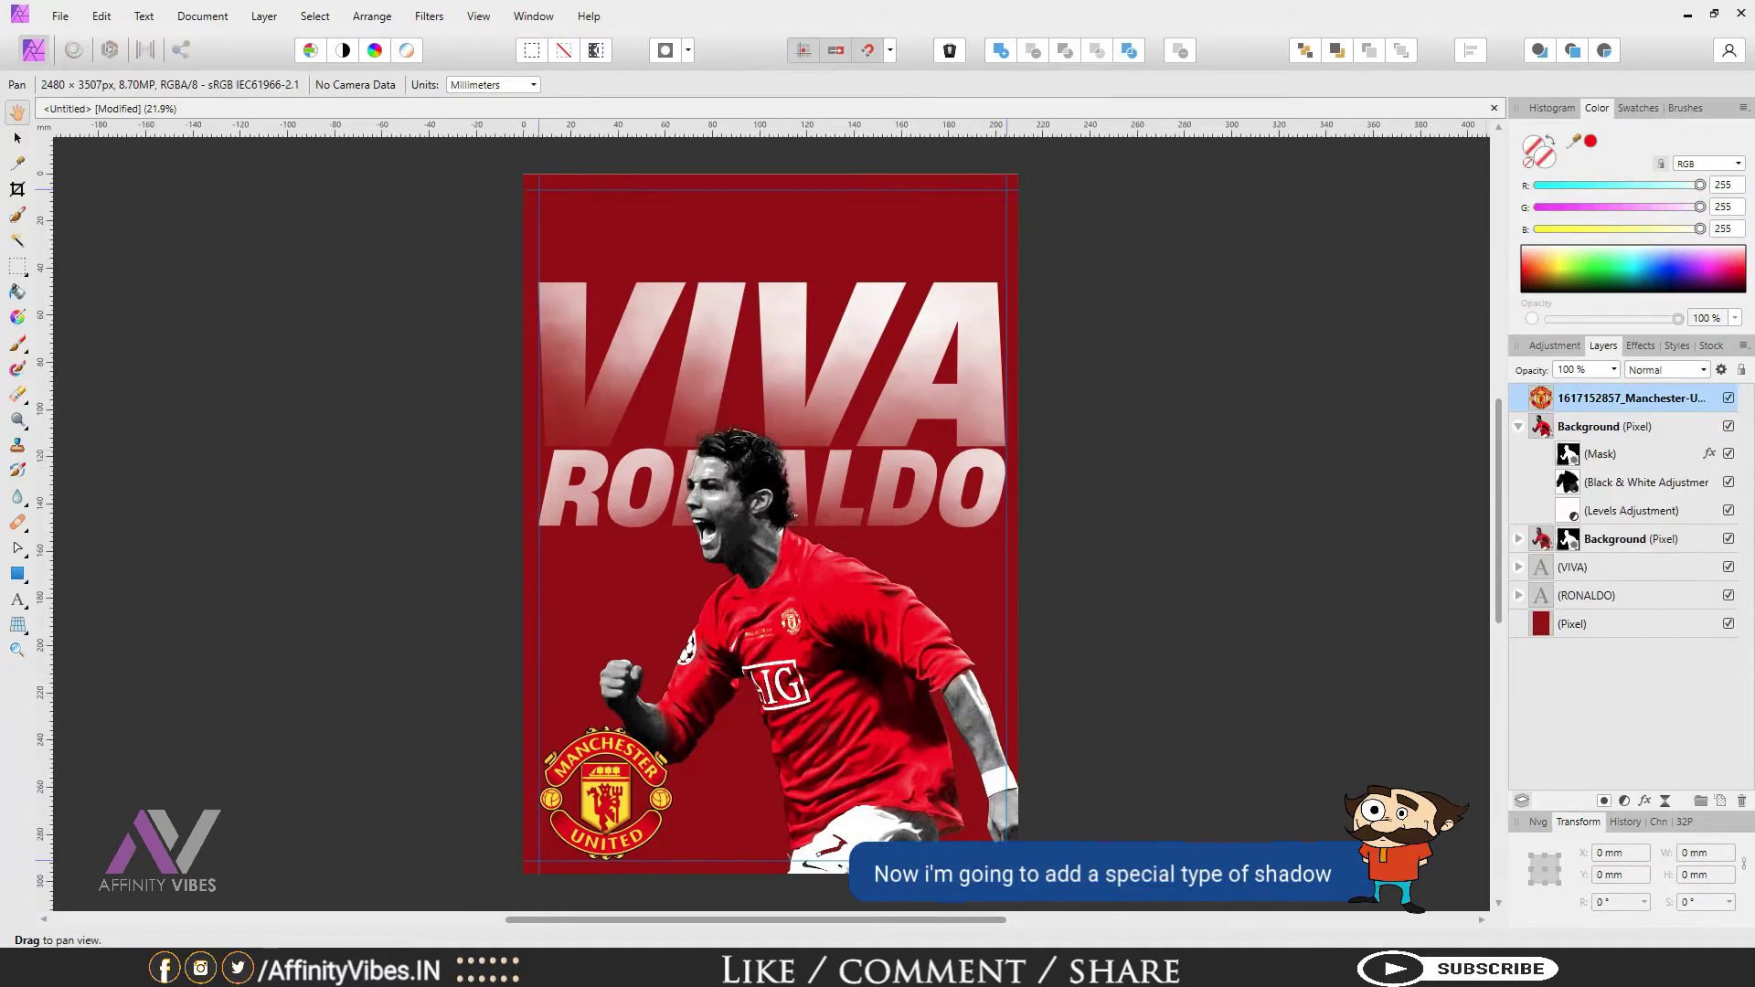
Step: Collapse the upper player layer and select the red background layer at the bottom of the stack
left_click(1518, 427)
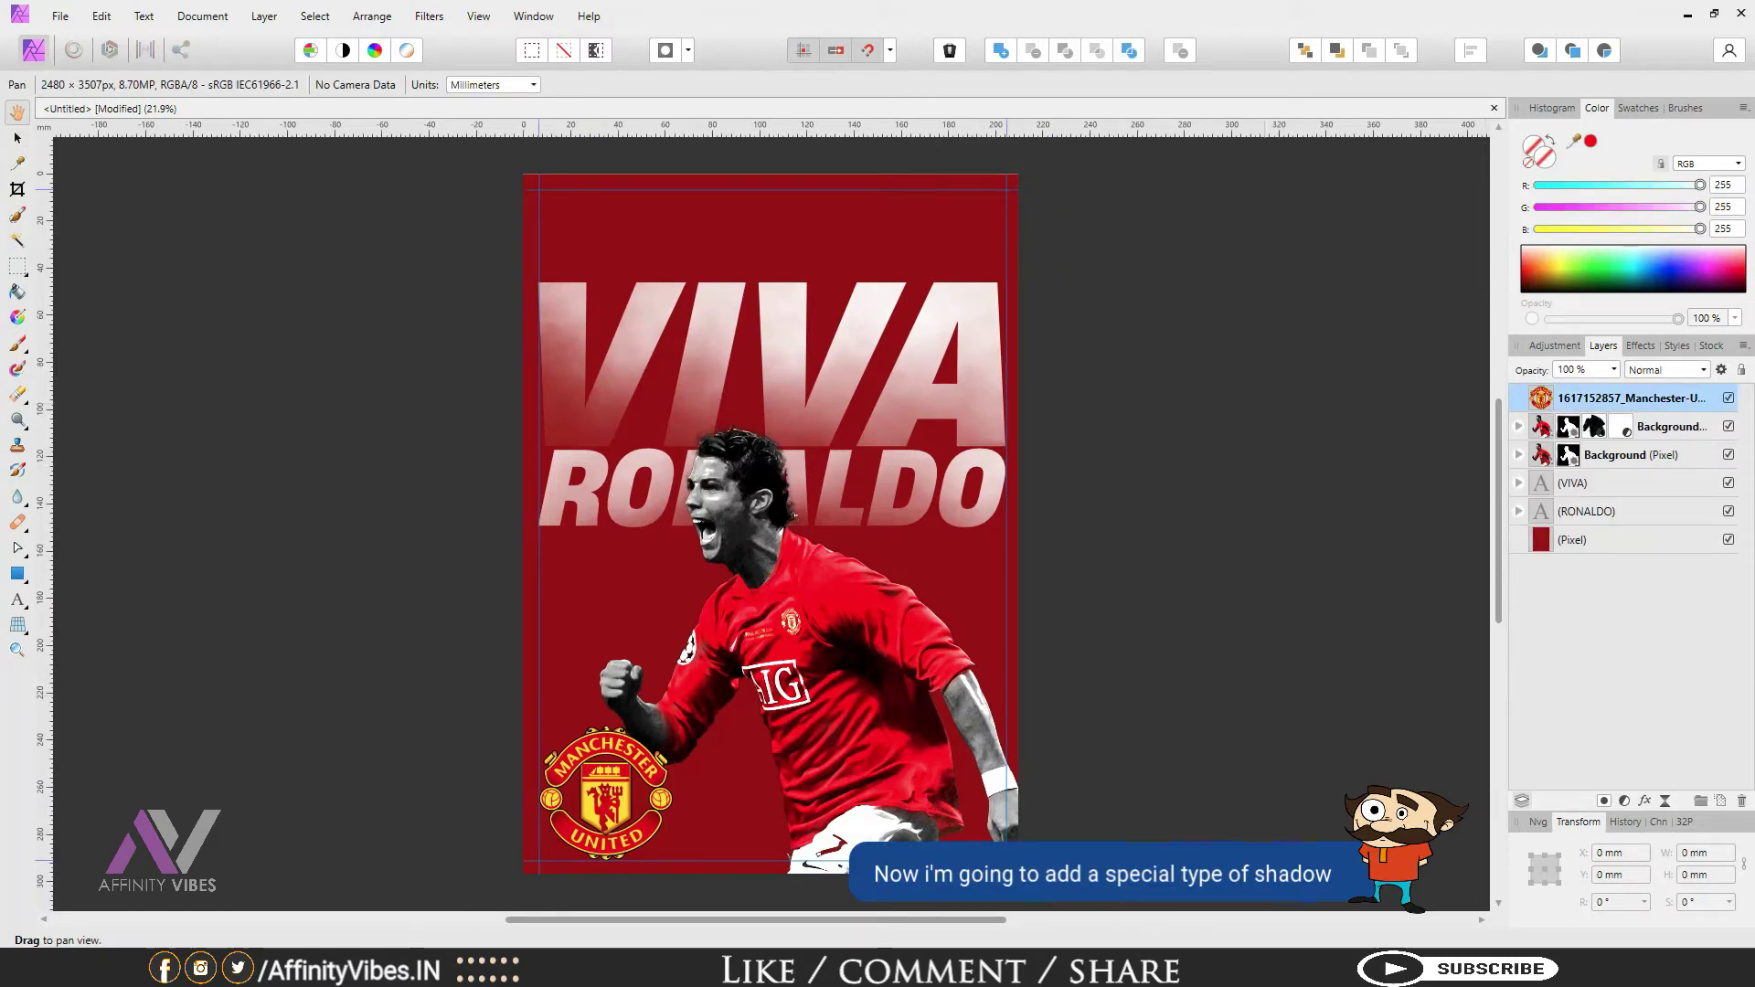
left_click(1580, 540)
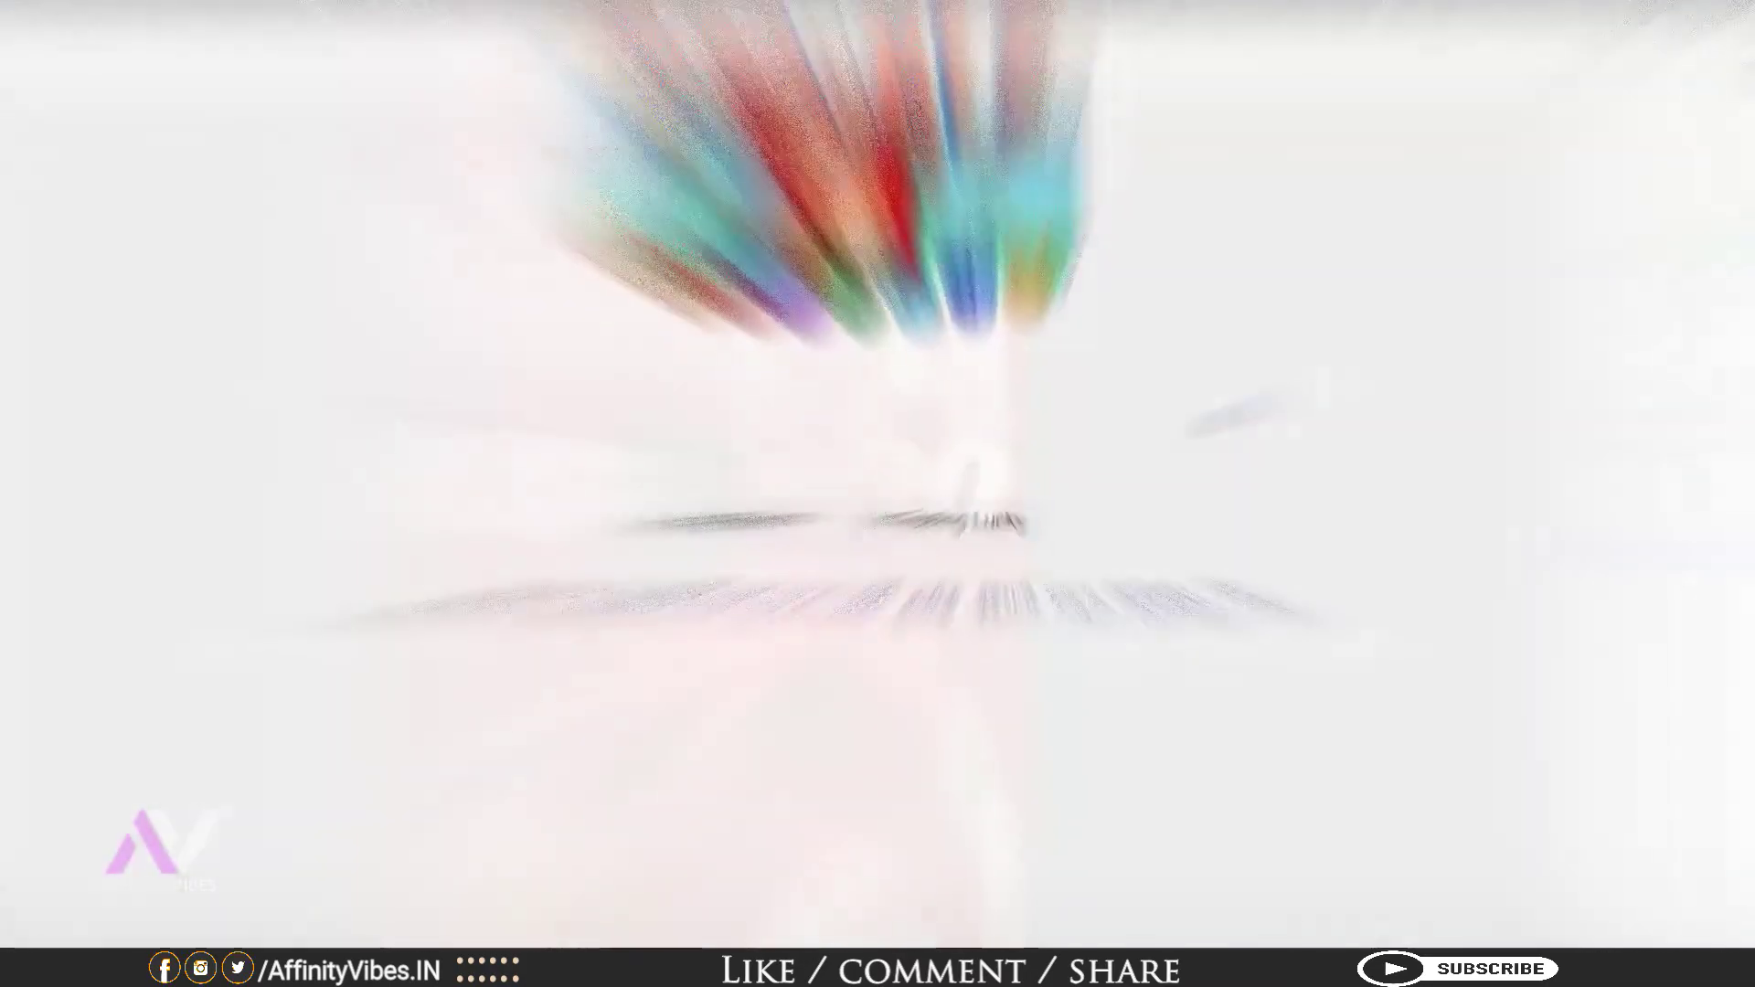
Step: Switch to the web browser and search Google Images for "window shadow overlay"
type("w")
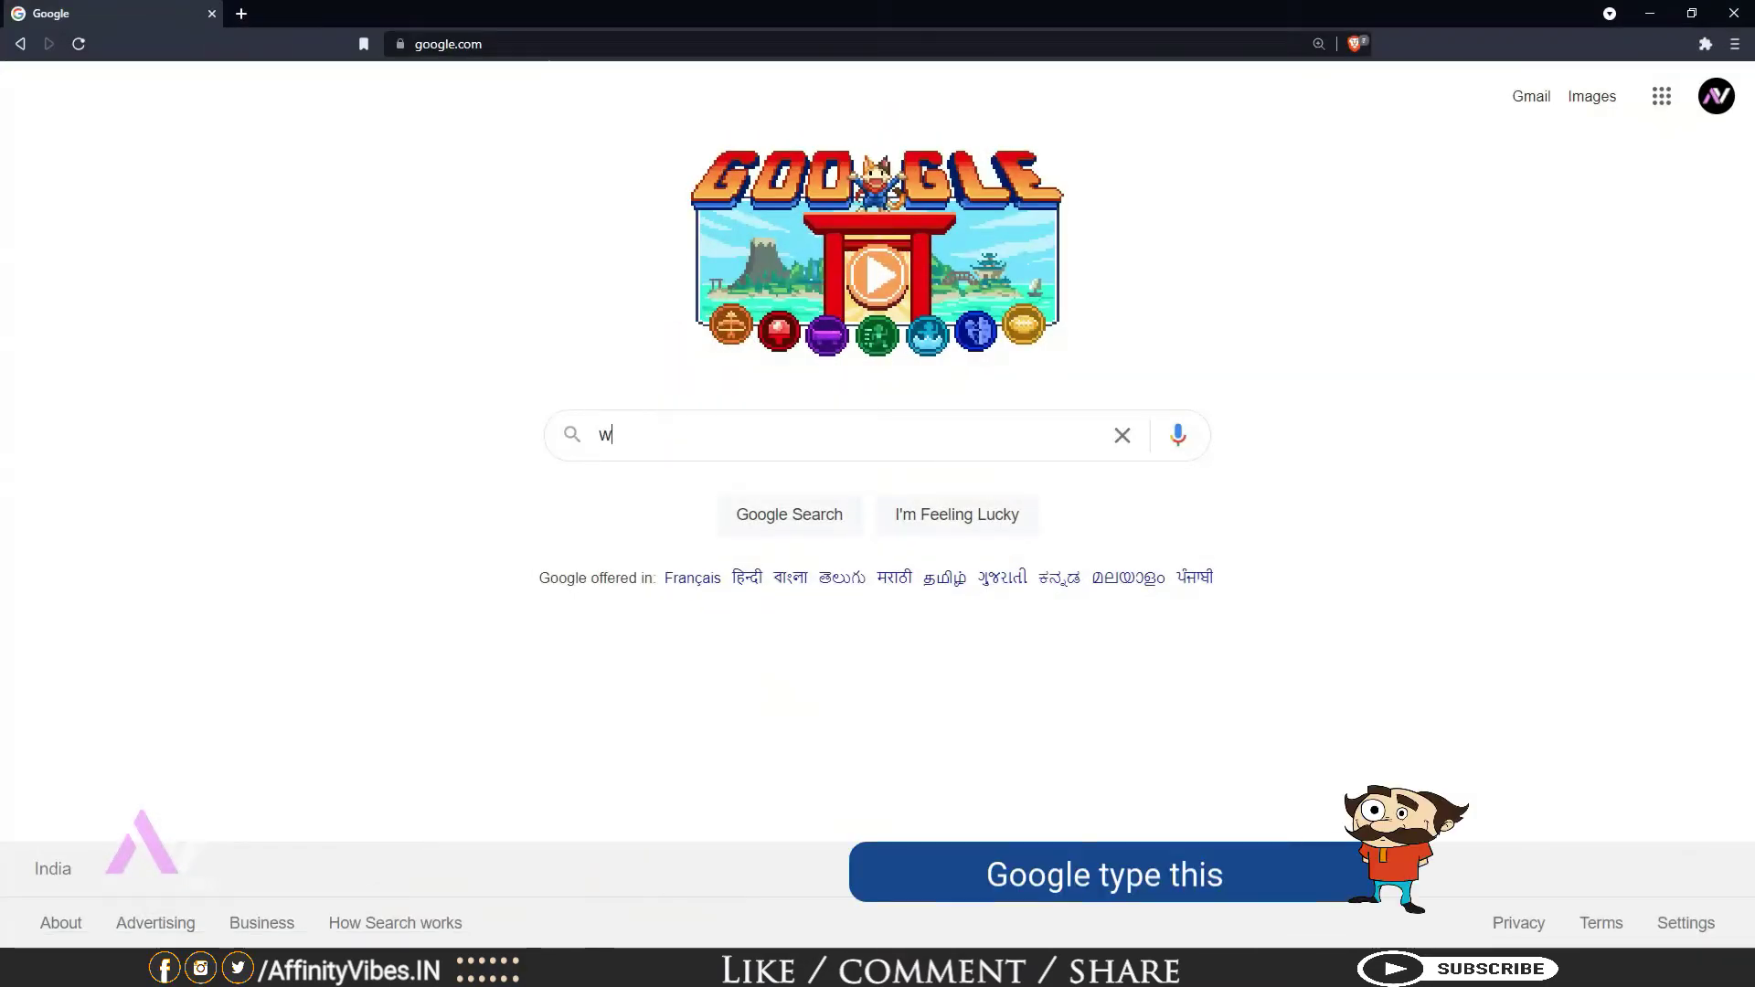
type("indow sh")
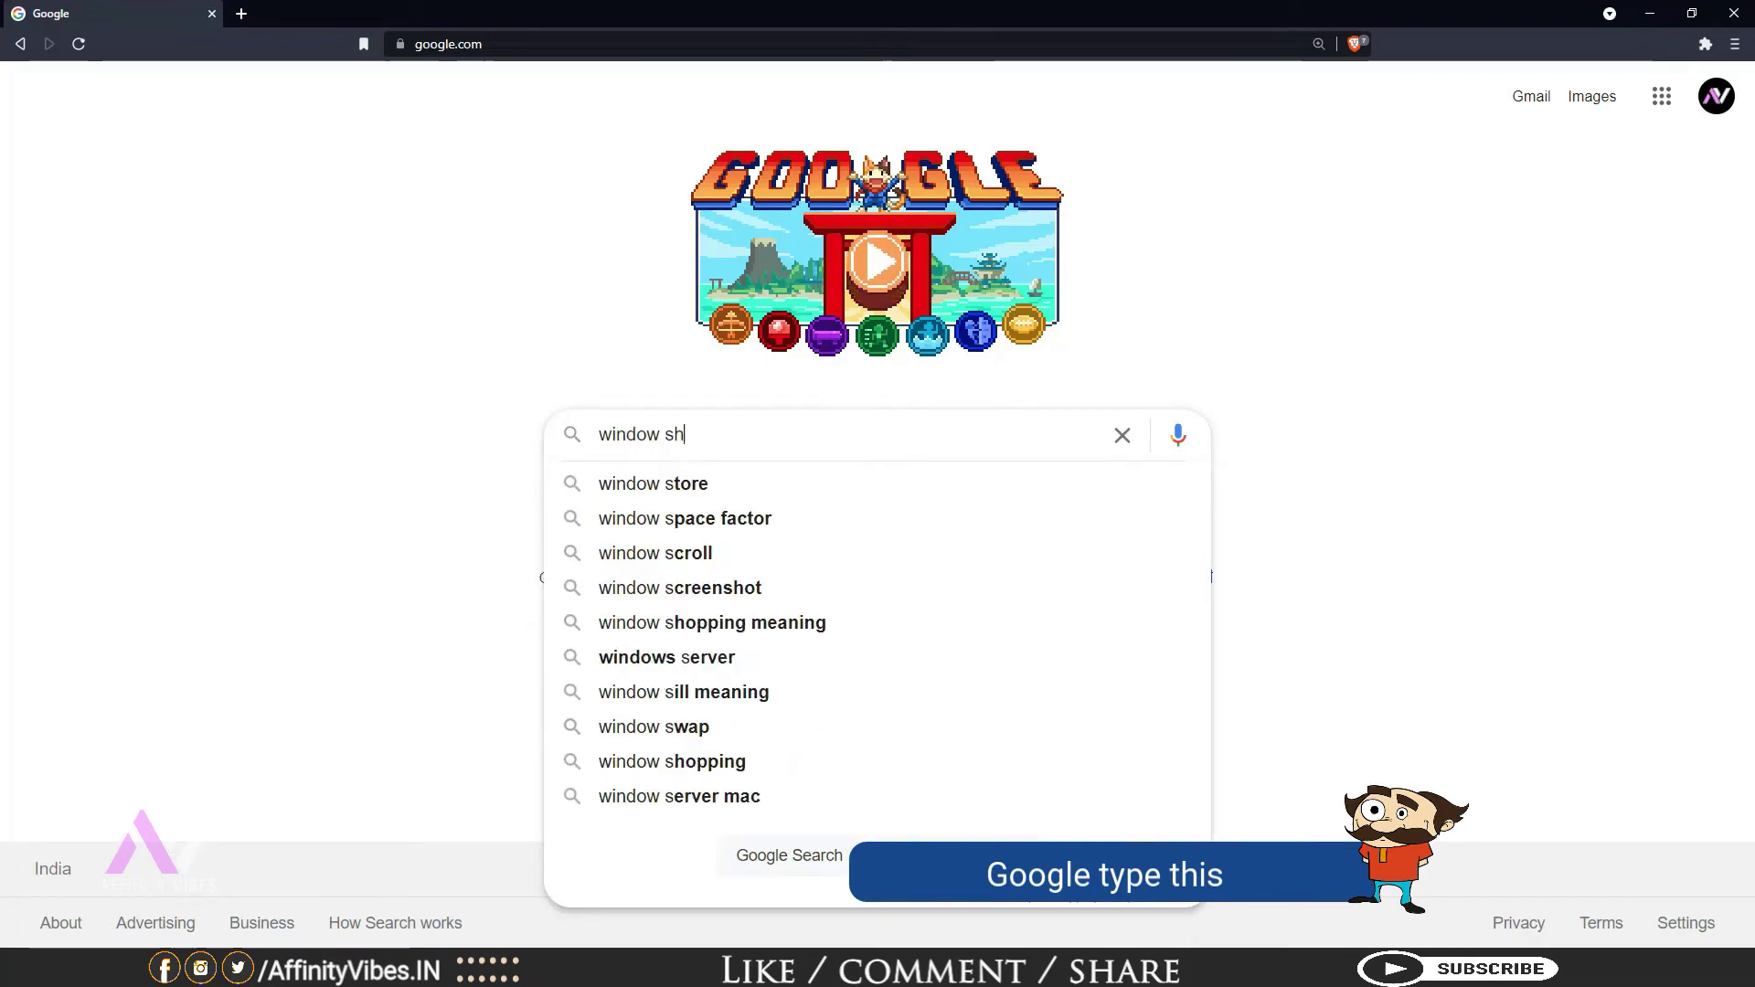
type("adow ")
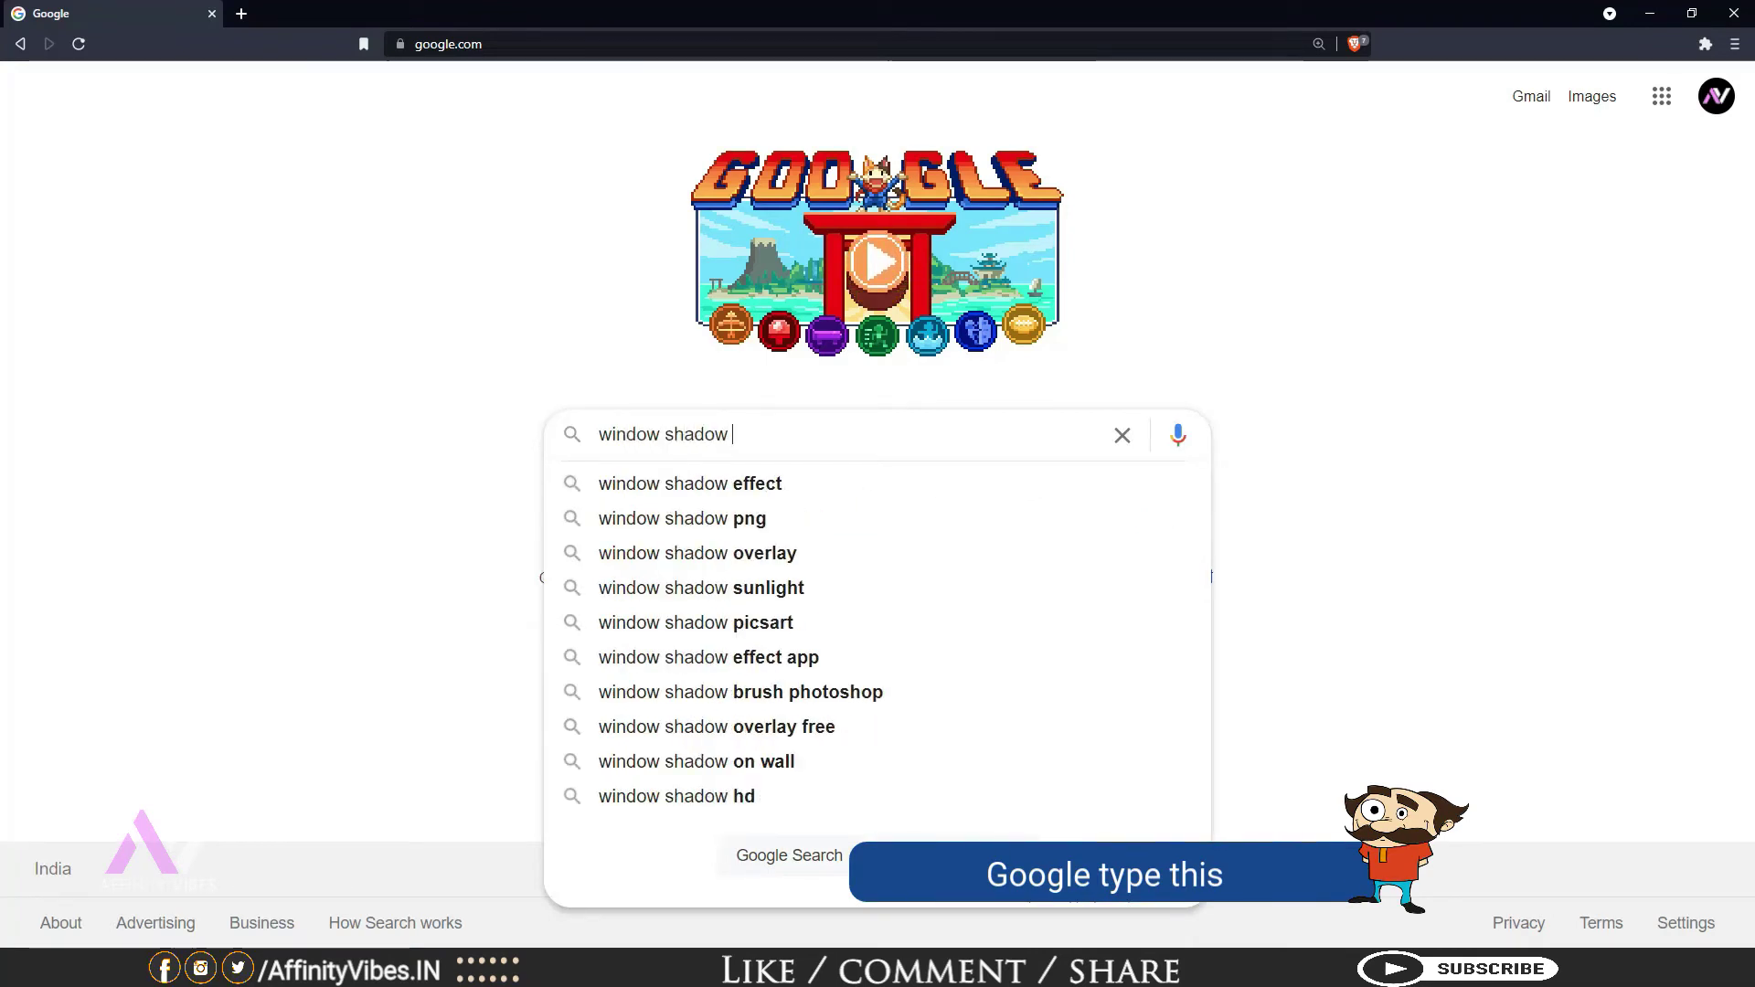
type("overlay")
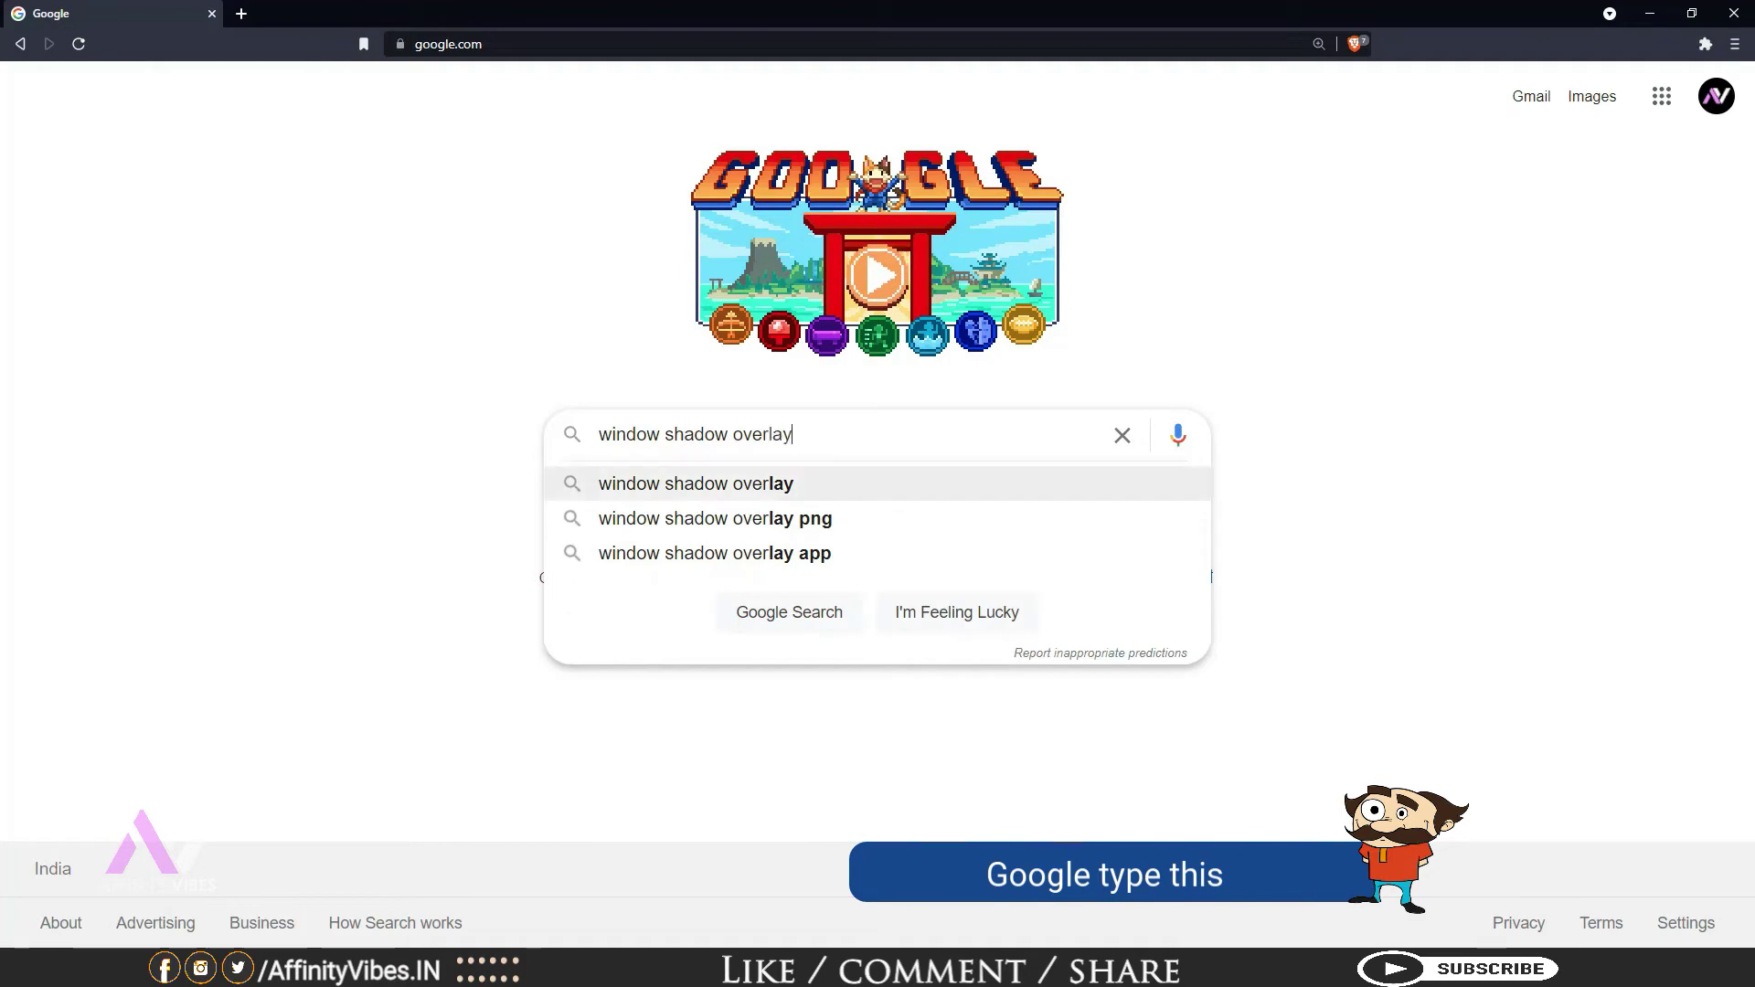
key("Return")
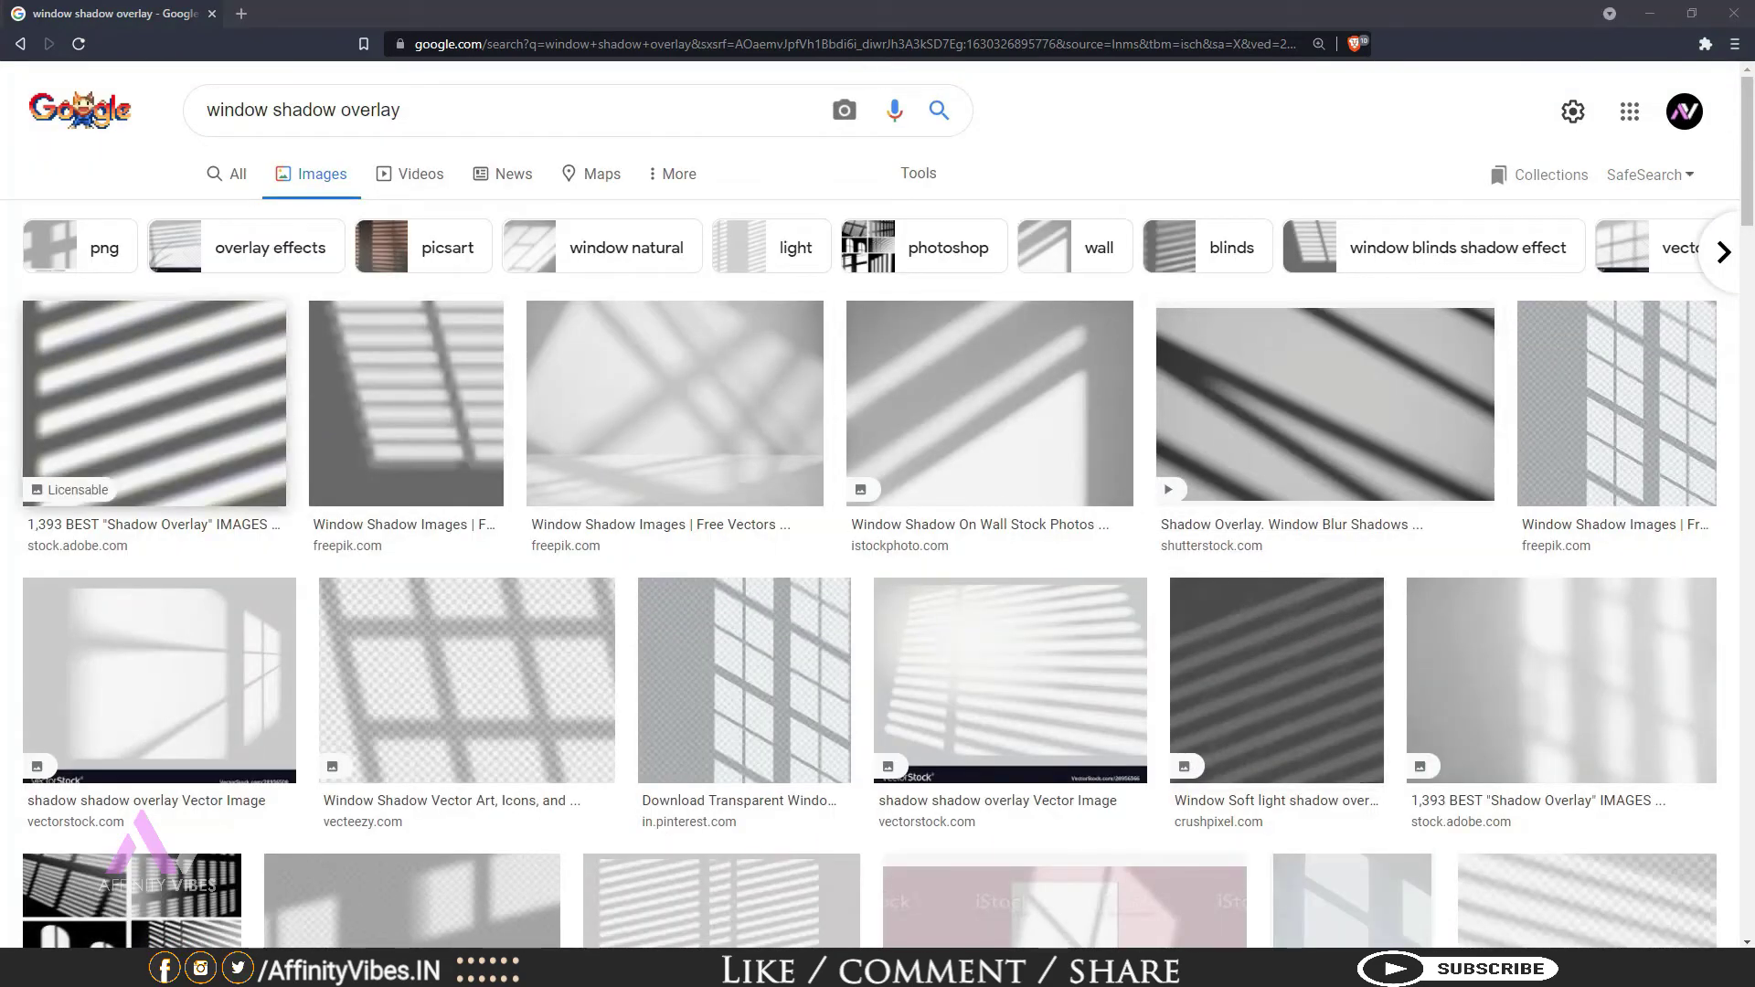
Step: Open the first result, the diagonal blinds shadow from Adobe Stock, and save its image as s
left_click(154, 402)
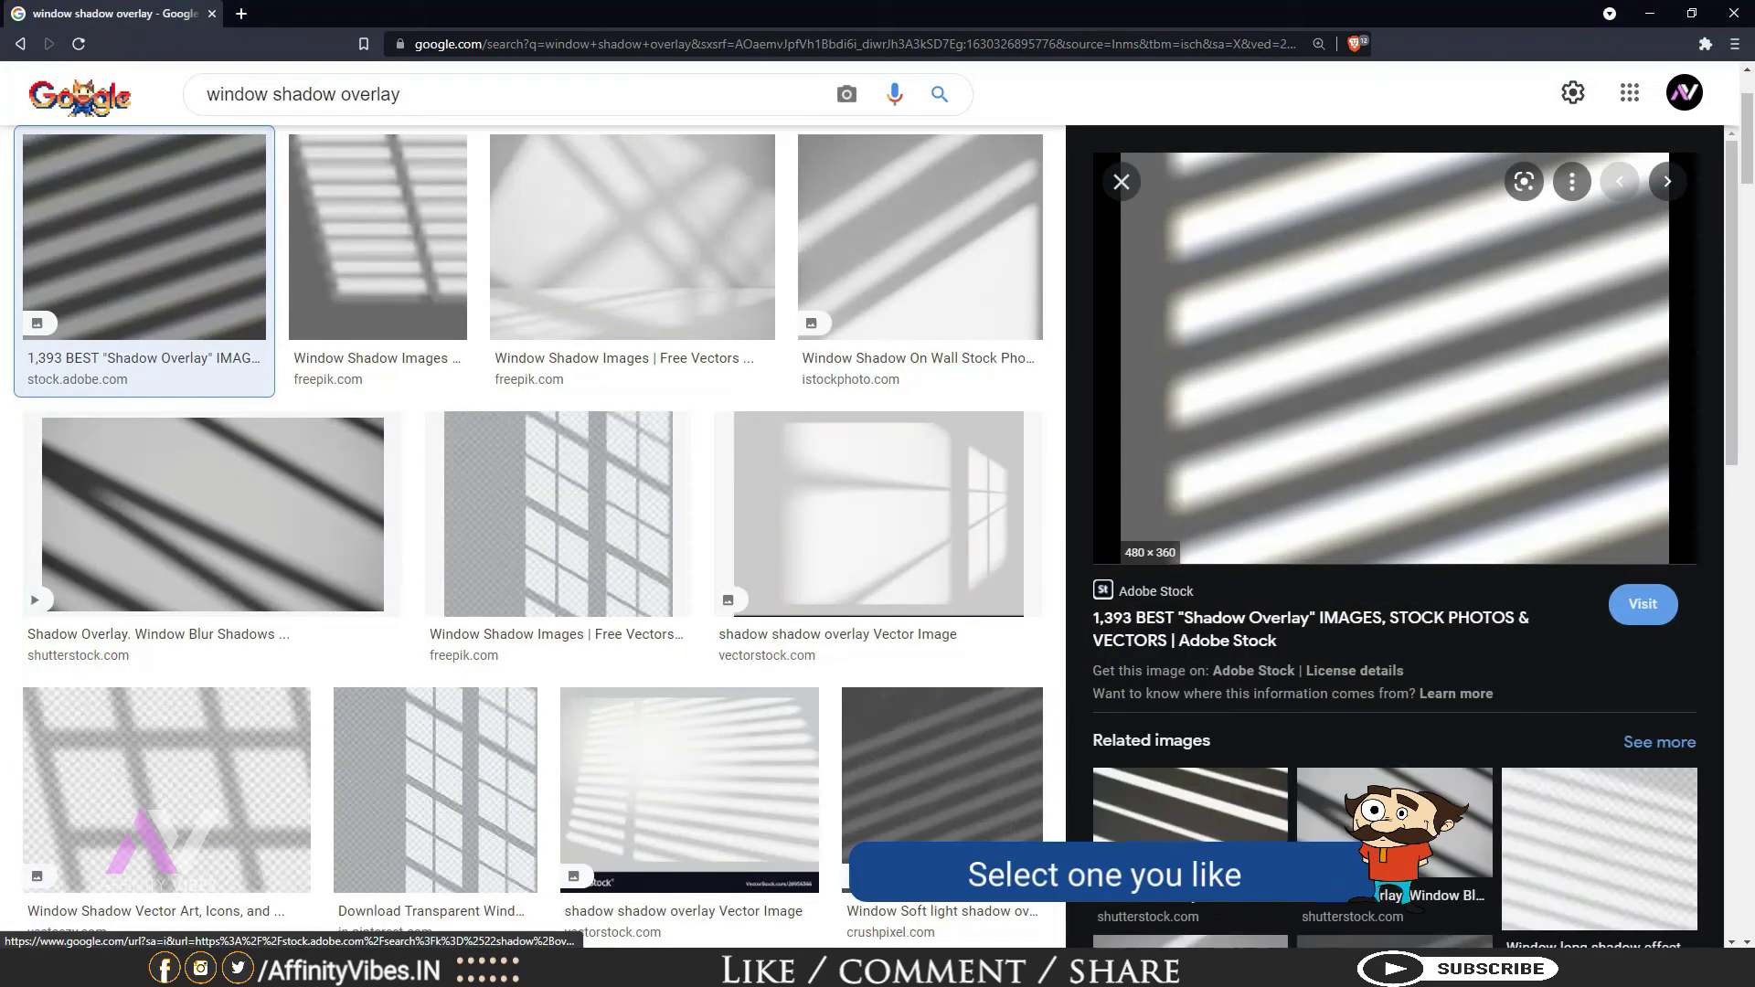
right_click(1358, 450)
left_click(1426, 664)
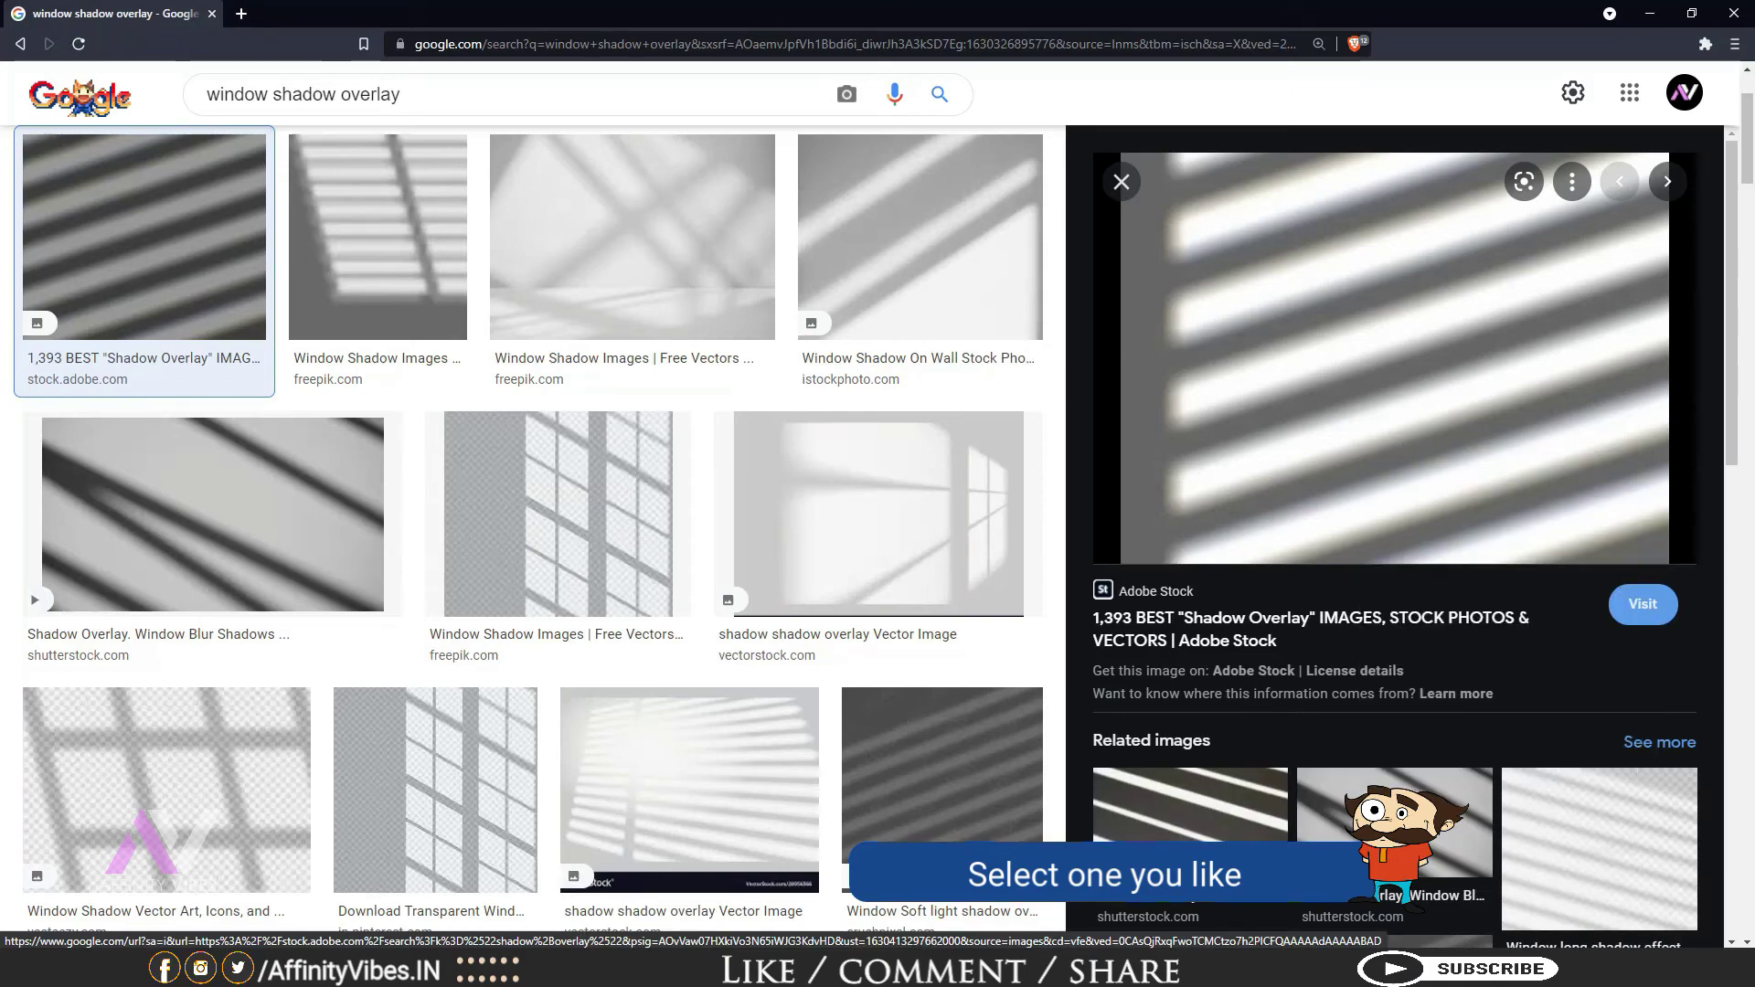
type("s")
left_click(722, 461)
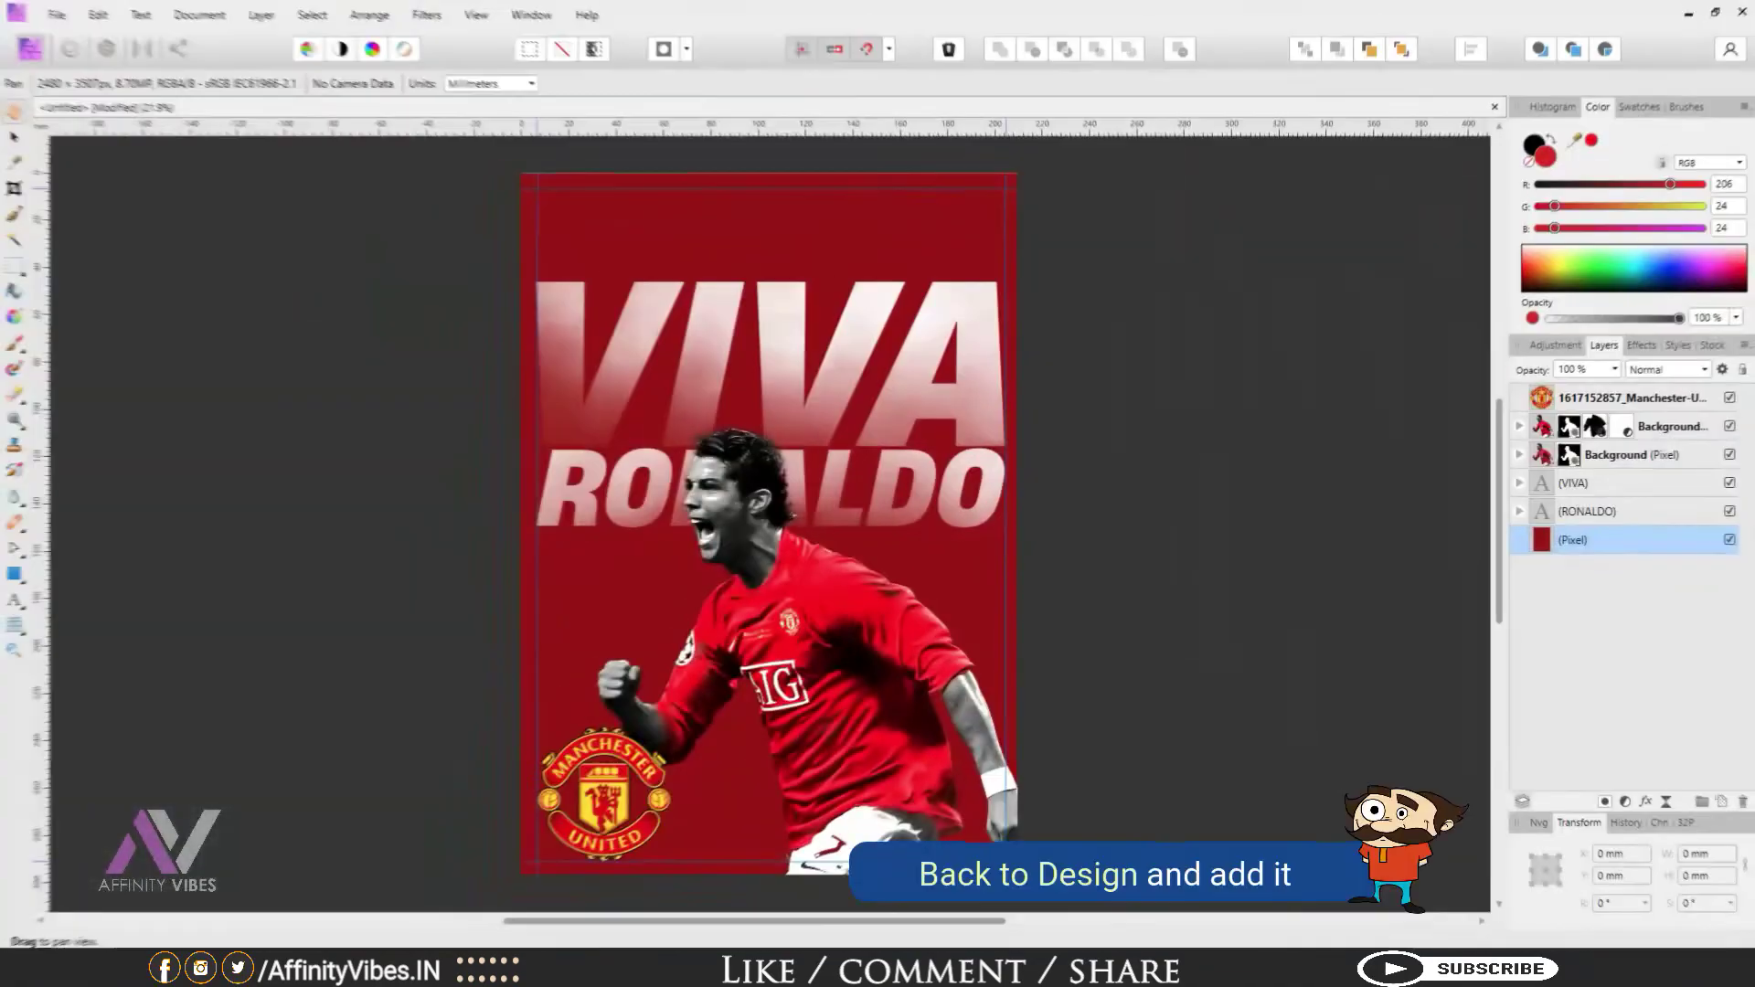
Step: Back in Affinity Photo, place s.jpg from the 05. STOCKS folder above the red background, about 413 by 309 mm, covering the whole poster
left_click(60, 15)
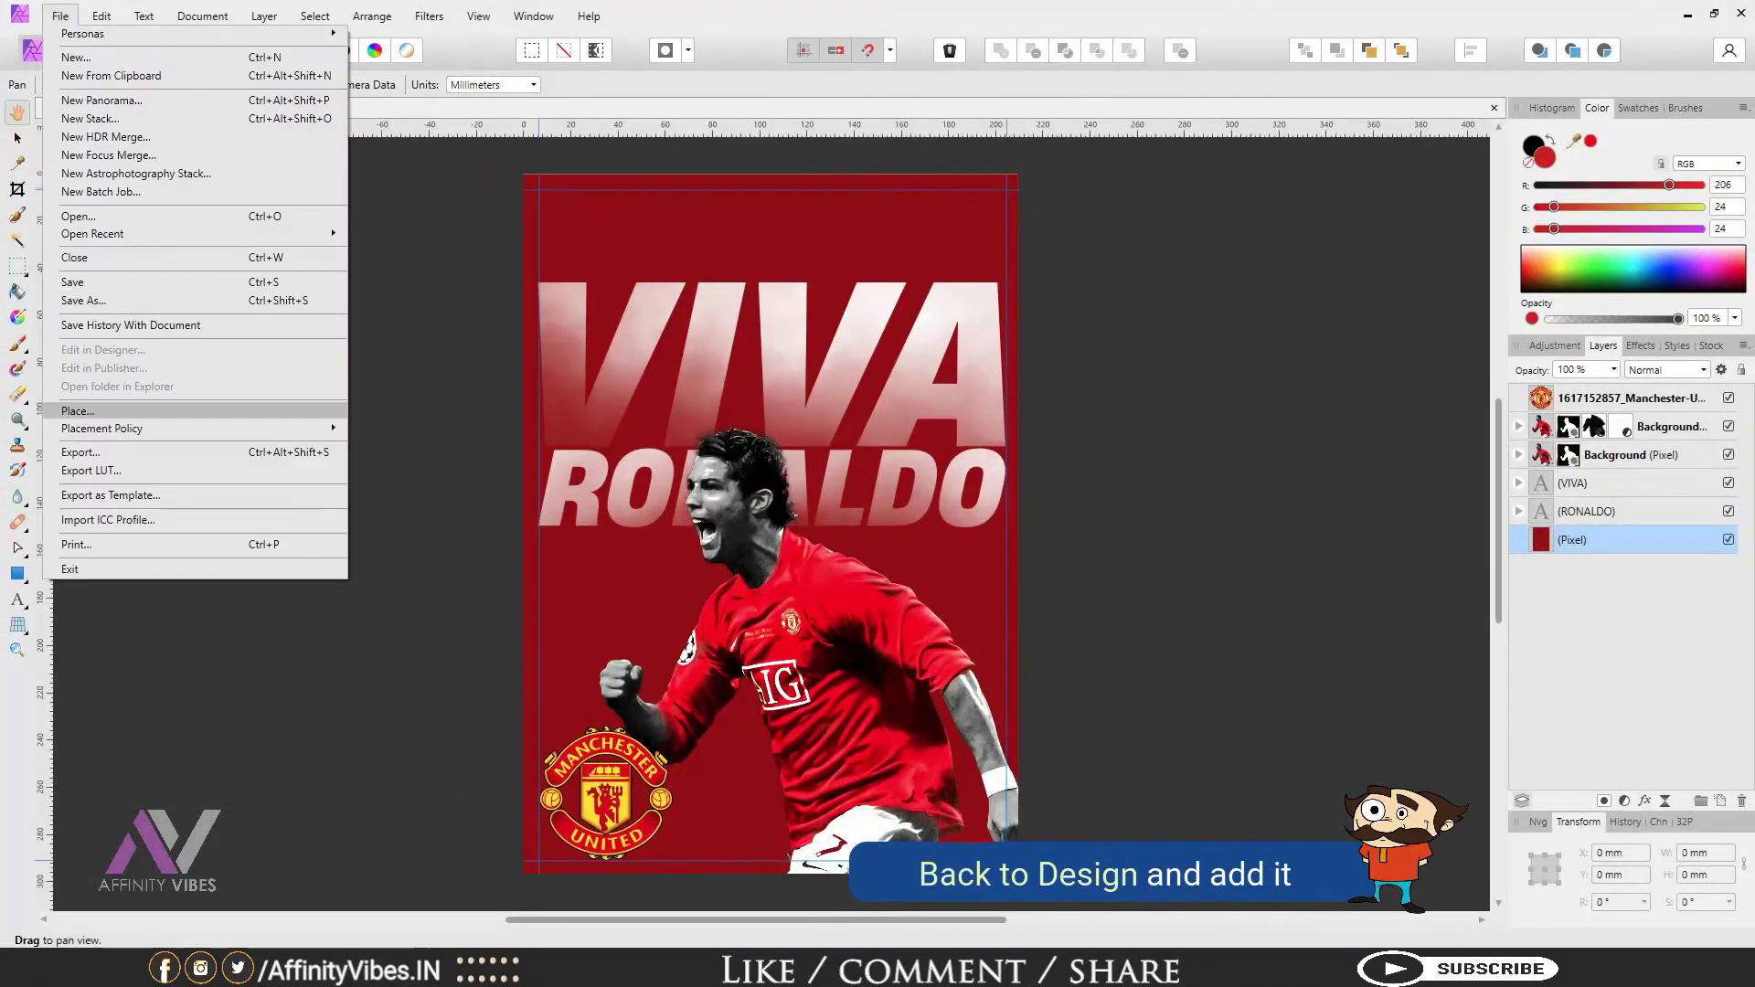
left_click(78, 411)
left_click(1202, 311)
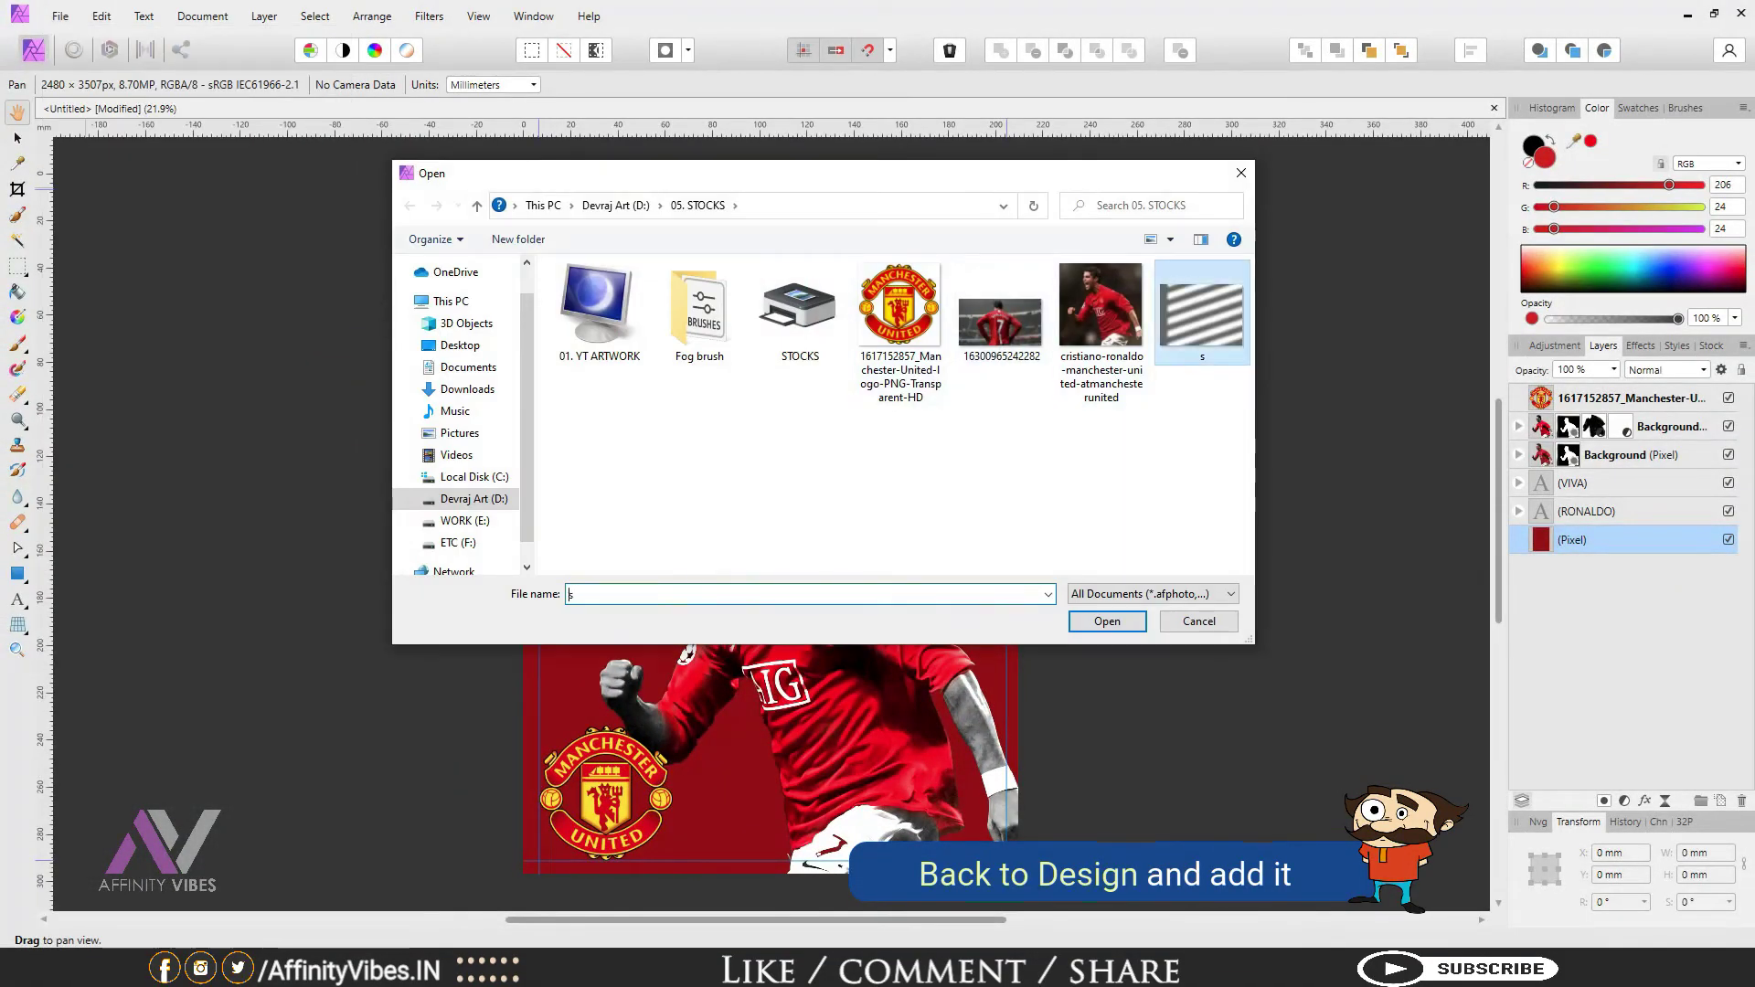
double_click(1202, 311)
key("ctrl+minus")
key("ctrl+minus")
key("ctrl+minus")
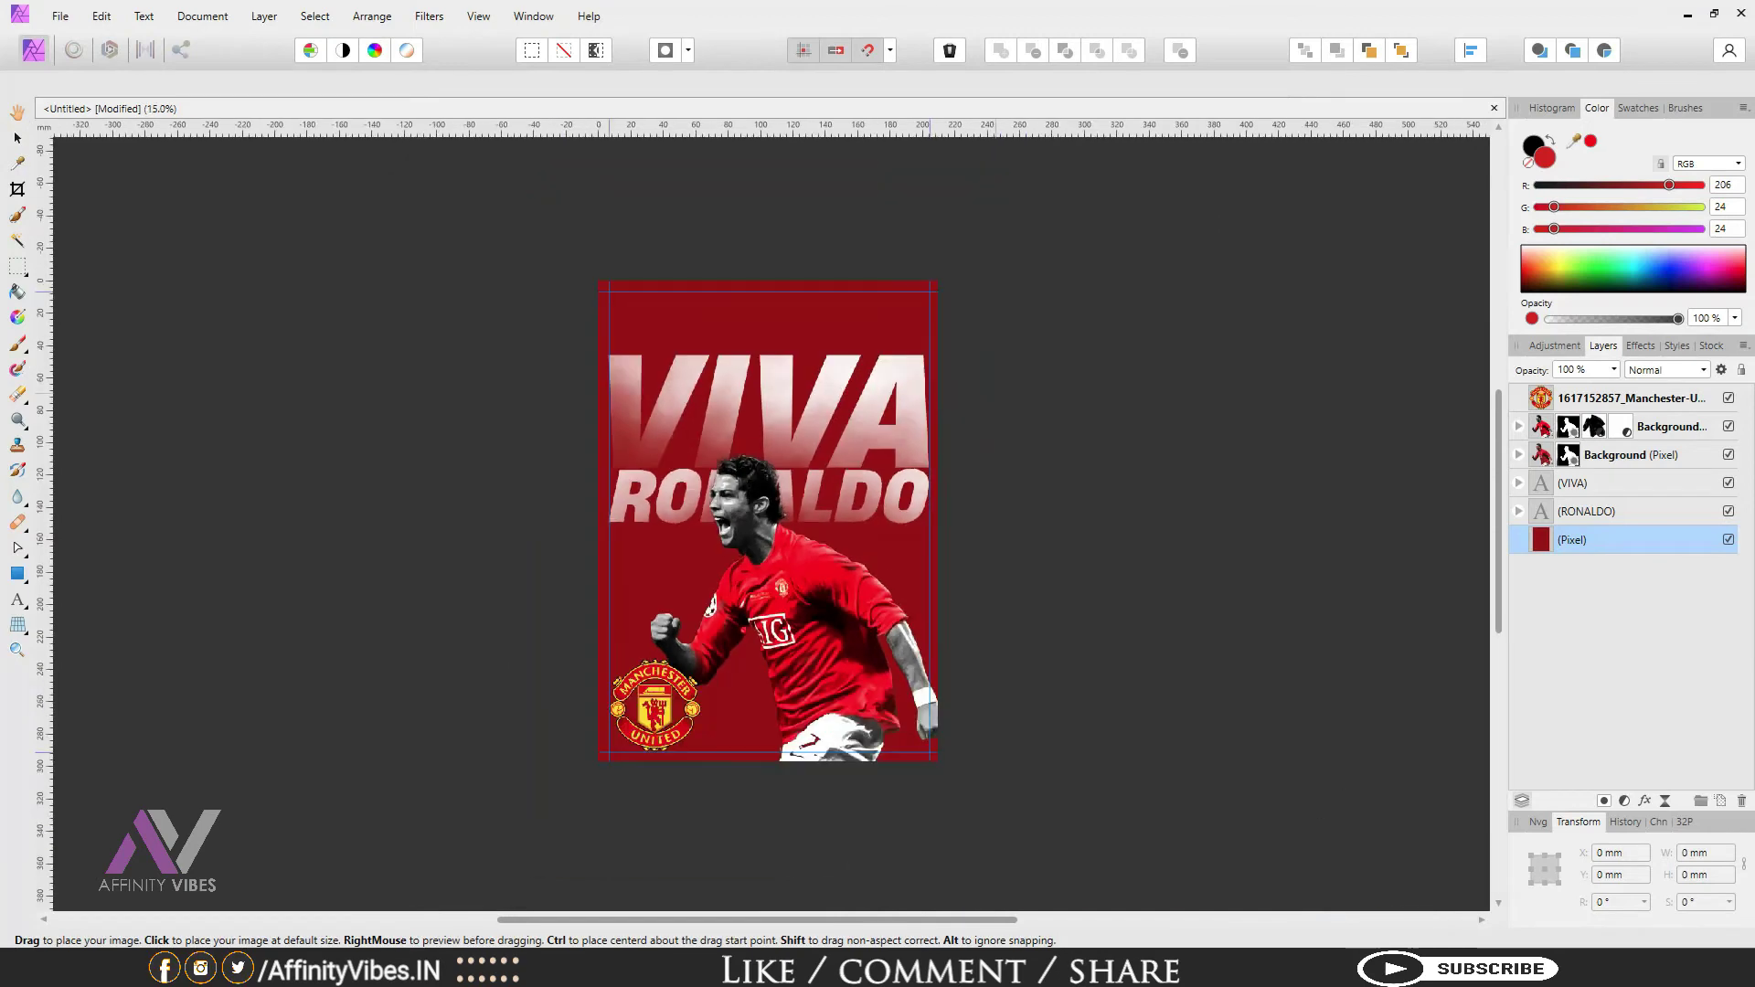
left_click_drag(633, 345, 1079, 679)
left_click_drag(1031, 597, 947, 604)
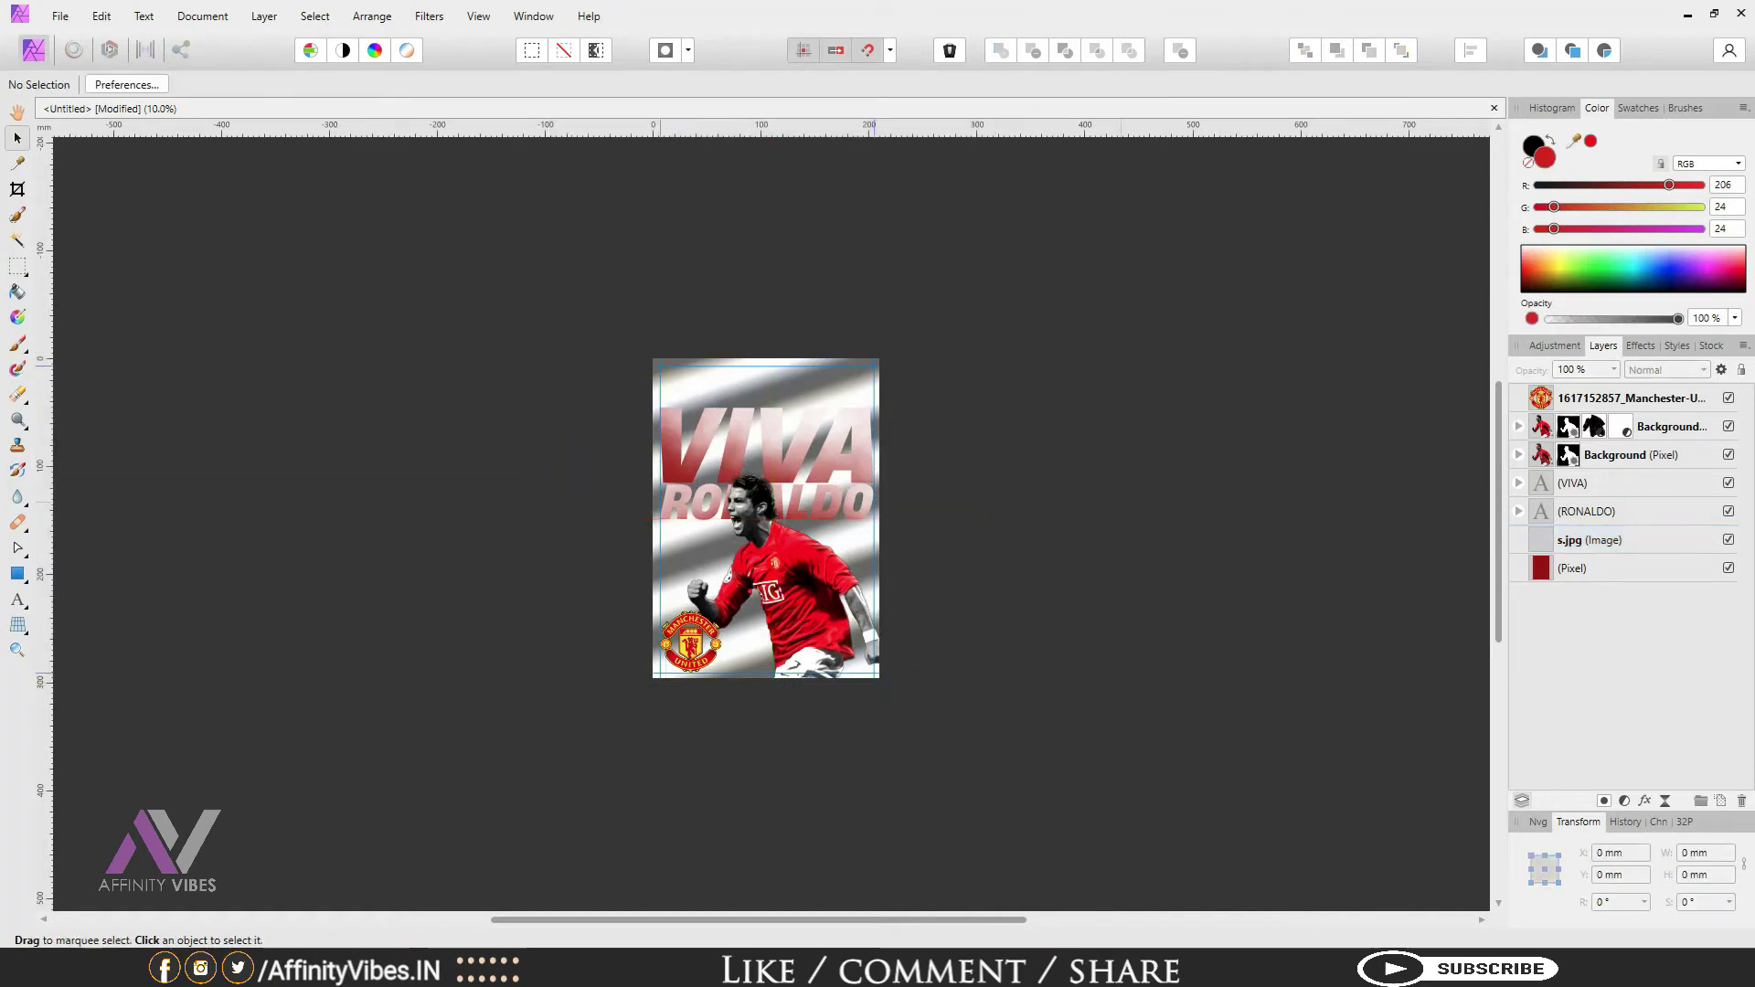
left_click(1120, 503)
key("ctrl+0")
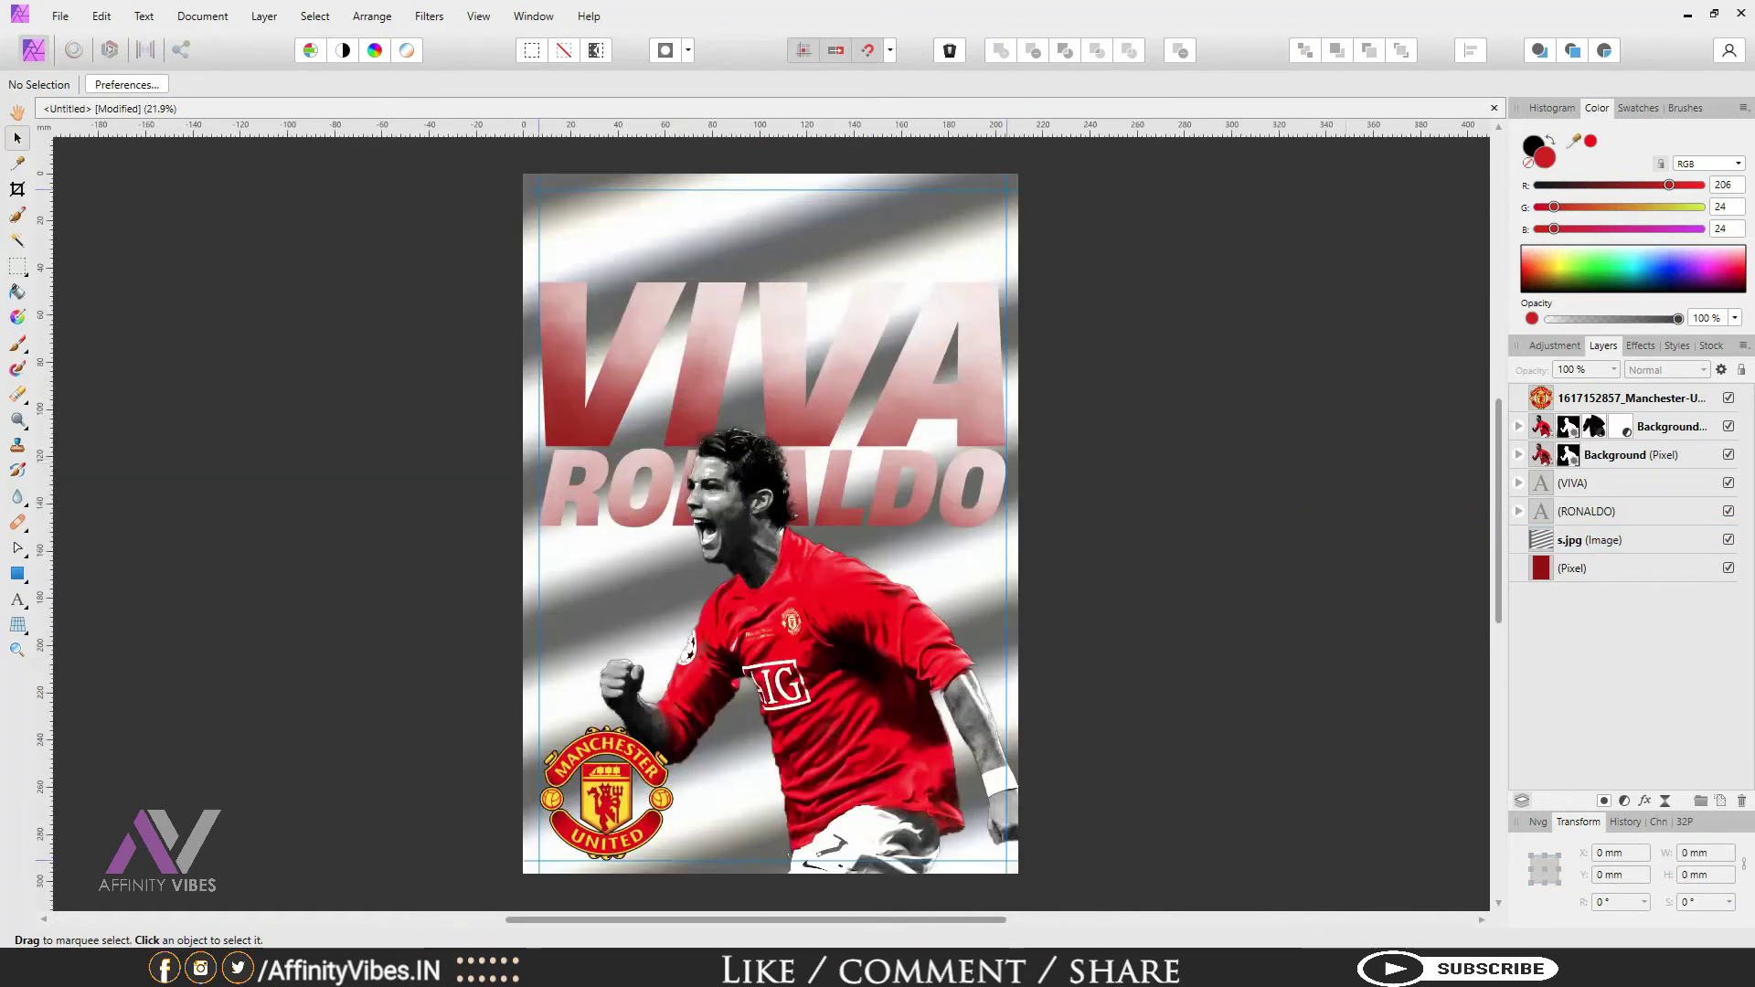
Step: Set the blend mode of the s.jpg shadow layer to Soft Light and deselect it
left_click(1581, 539)
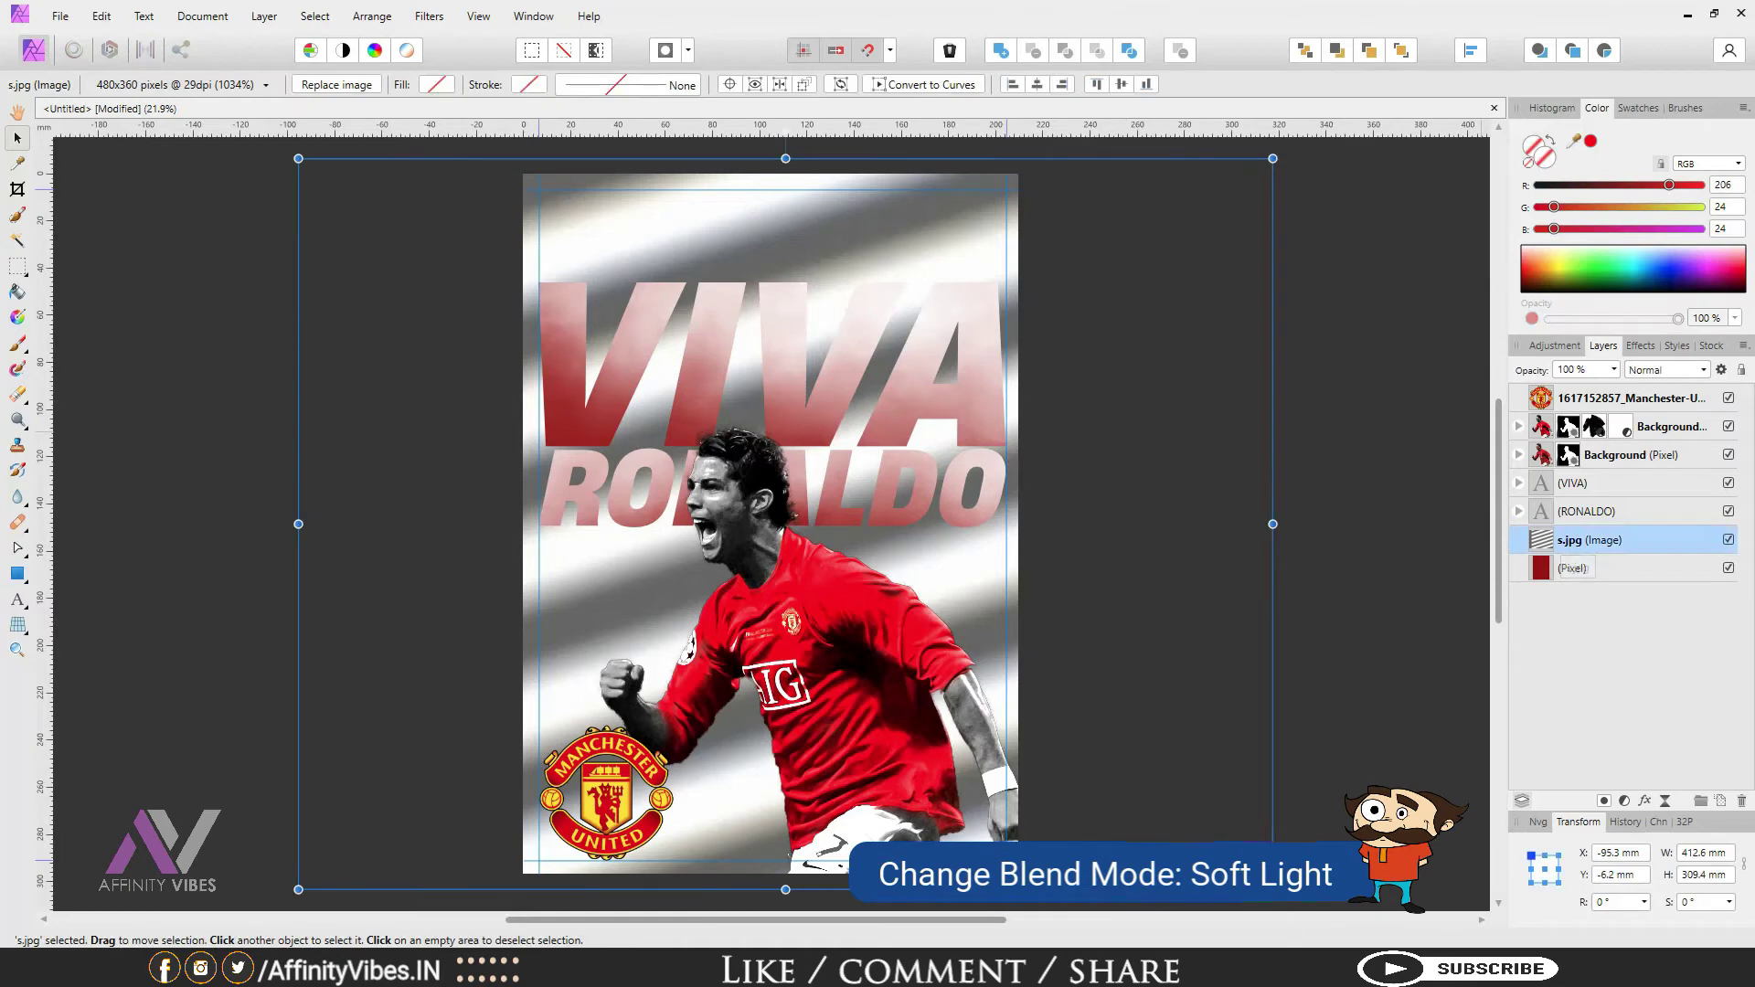
left_click(1667, 370)
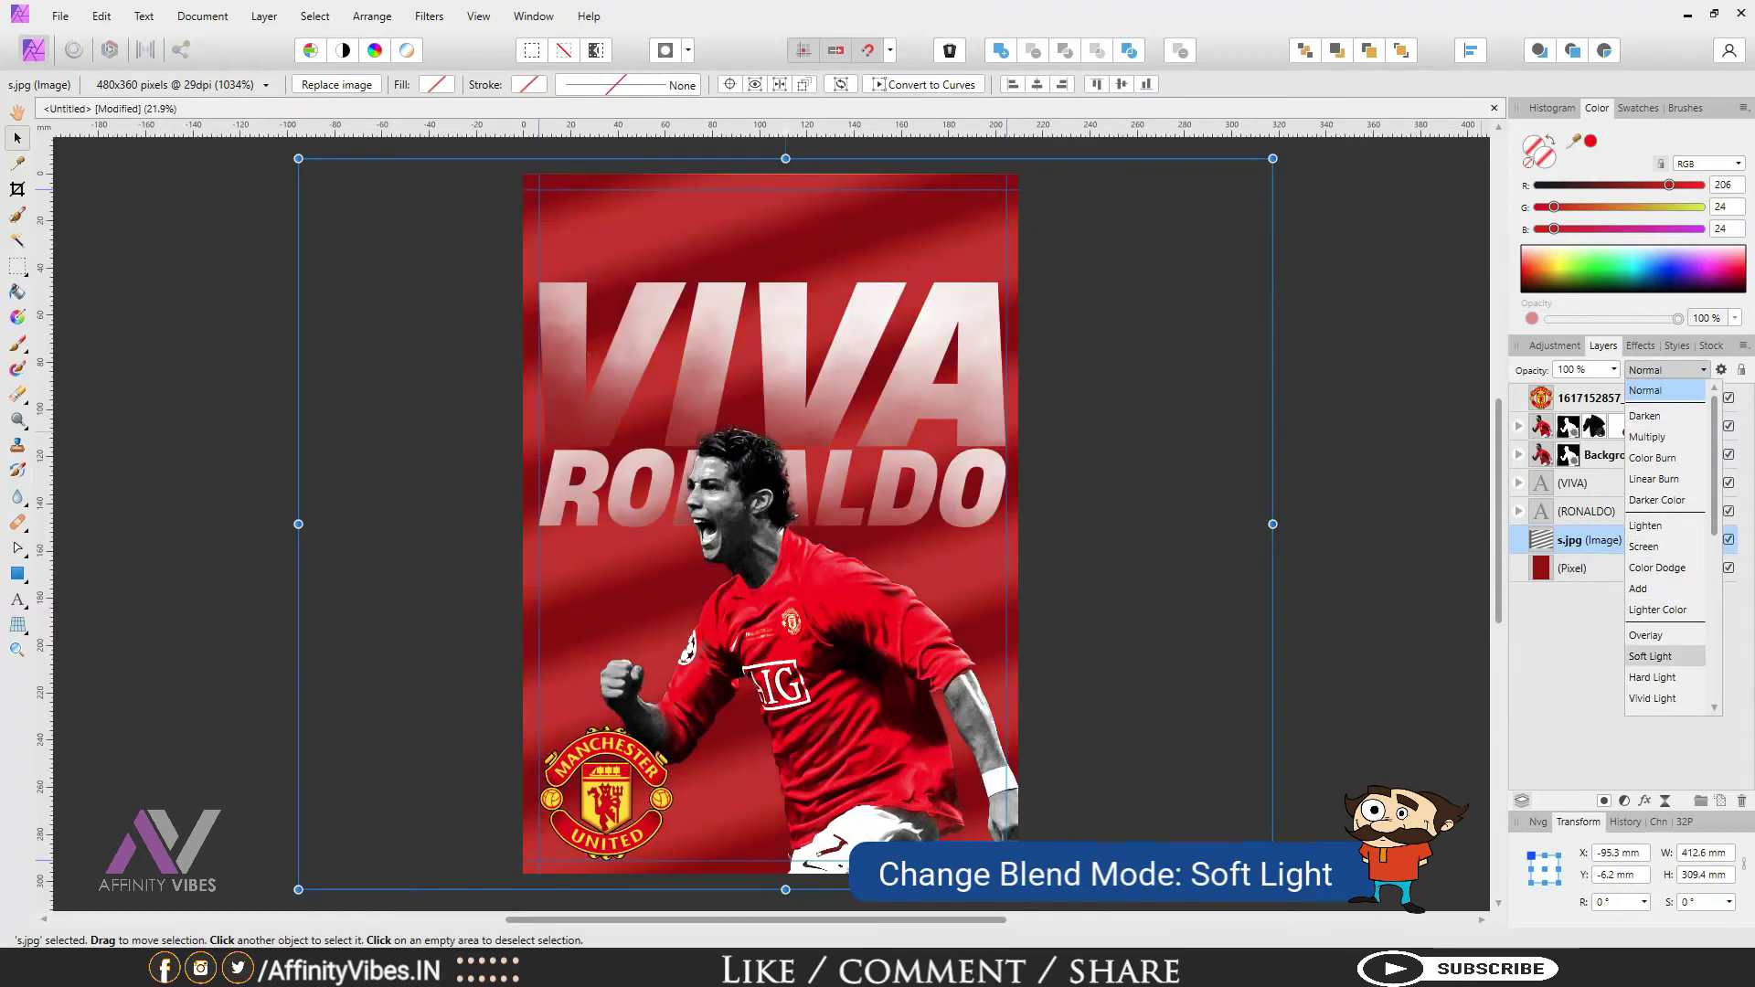
left_click(1650, 656)
key("Escape")
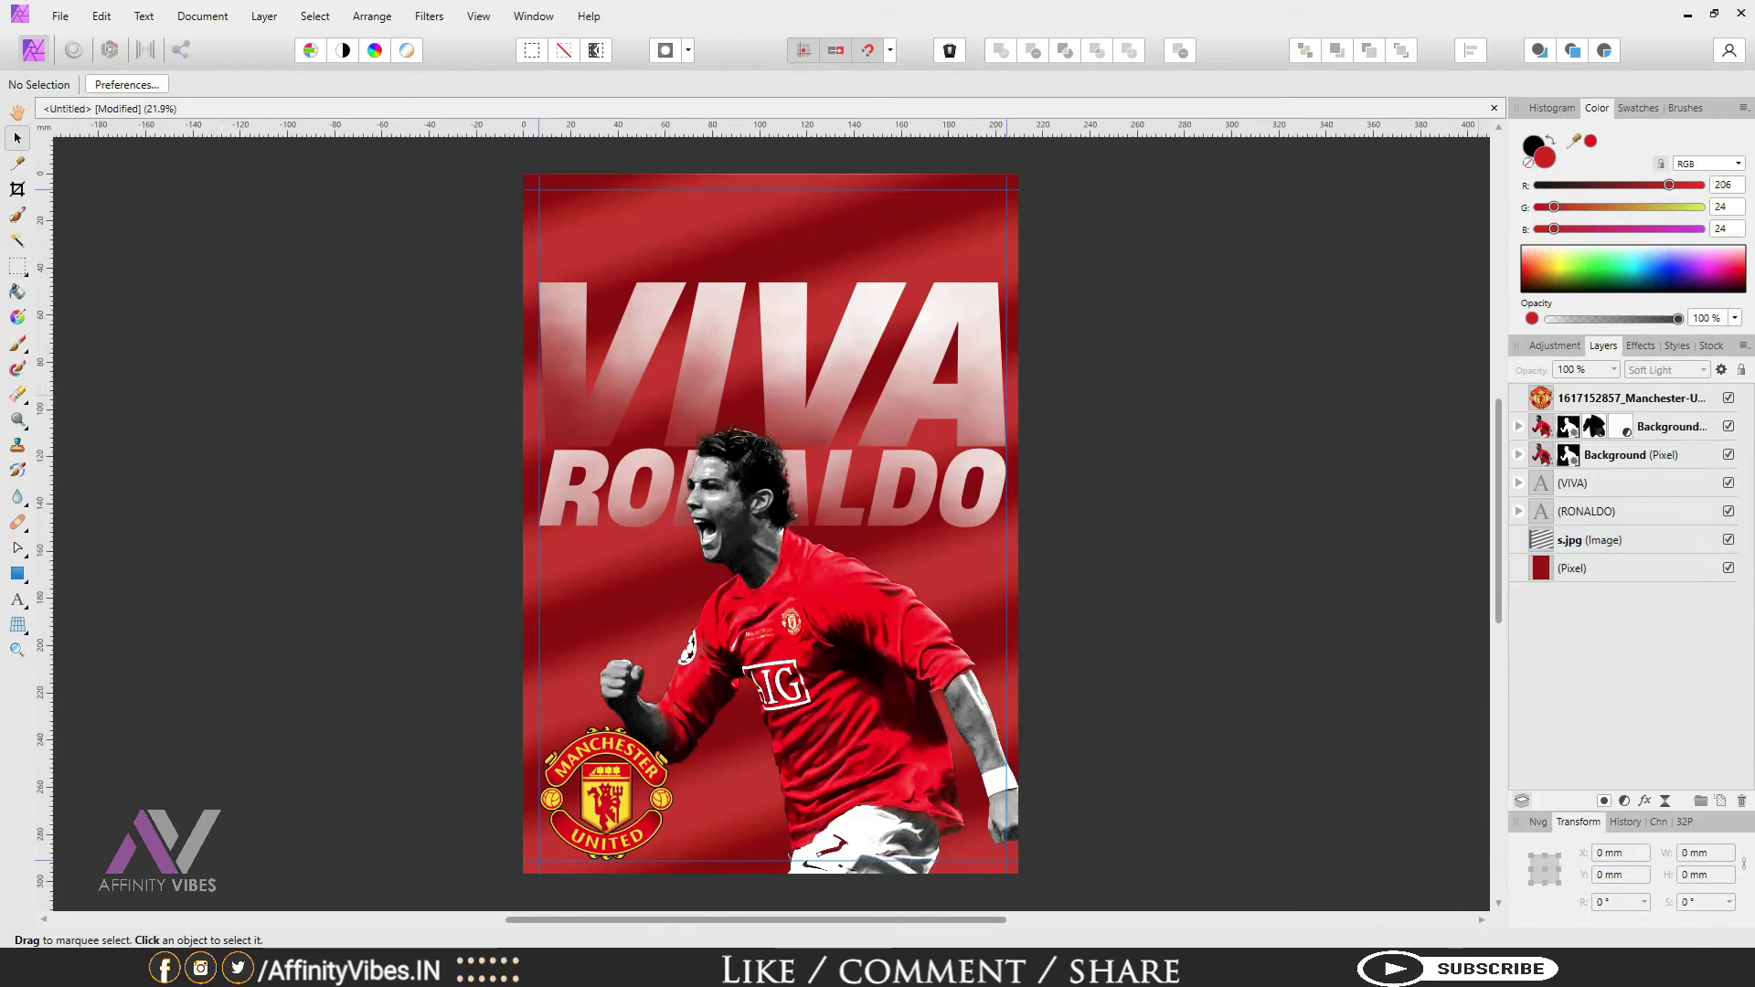
Step: Lower the s.jpg shadow layer's opacity to 50% and deselect it
left_click(1590, 540)
left_click(1614, 370)
left_click_drag(1617, 388, 1566, 388)
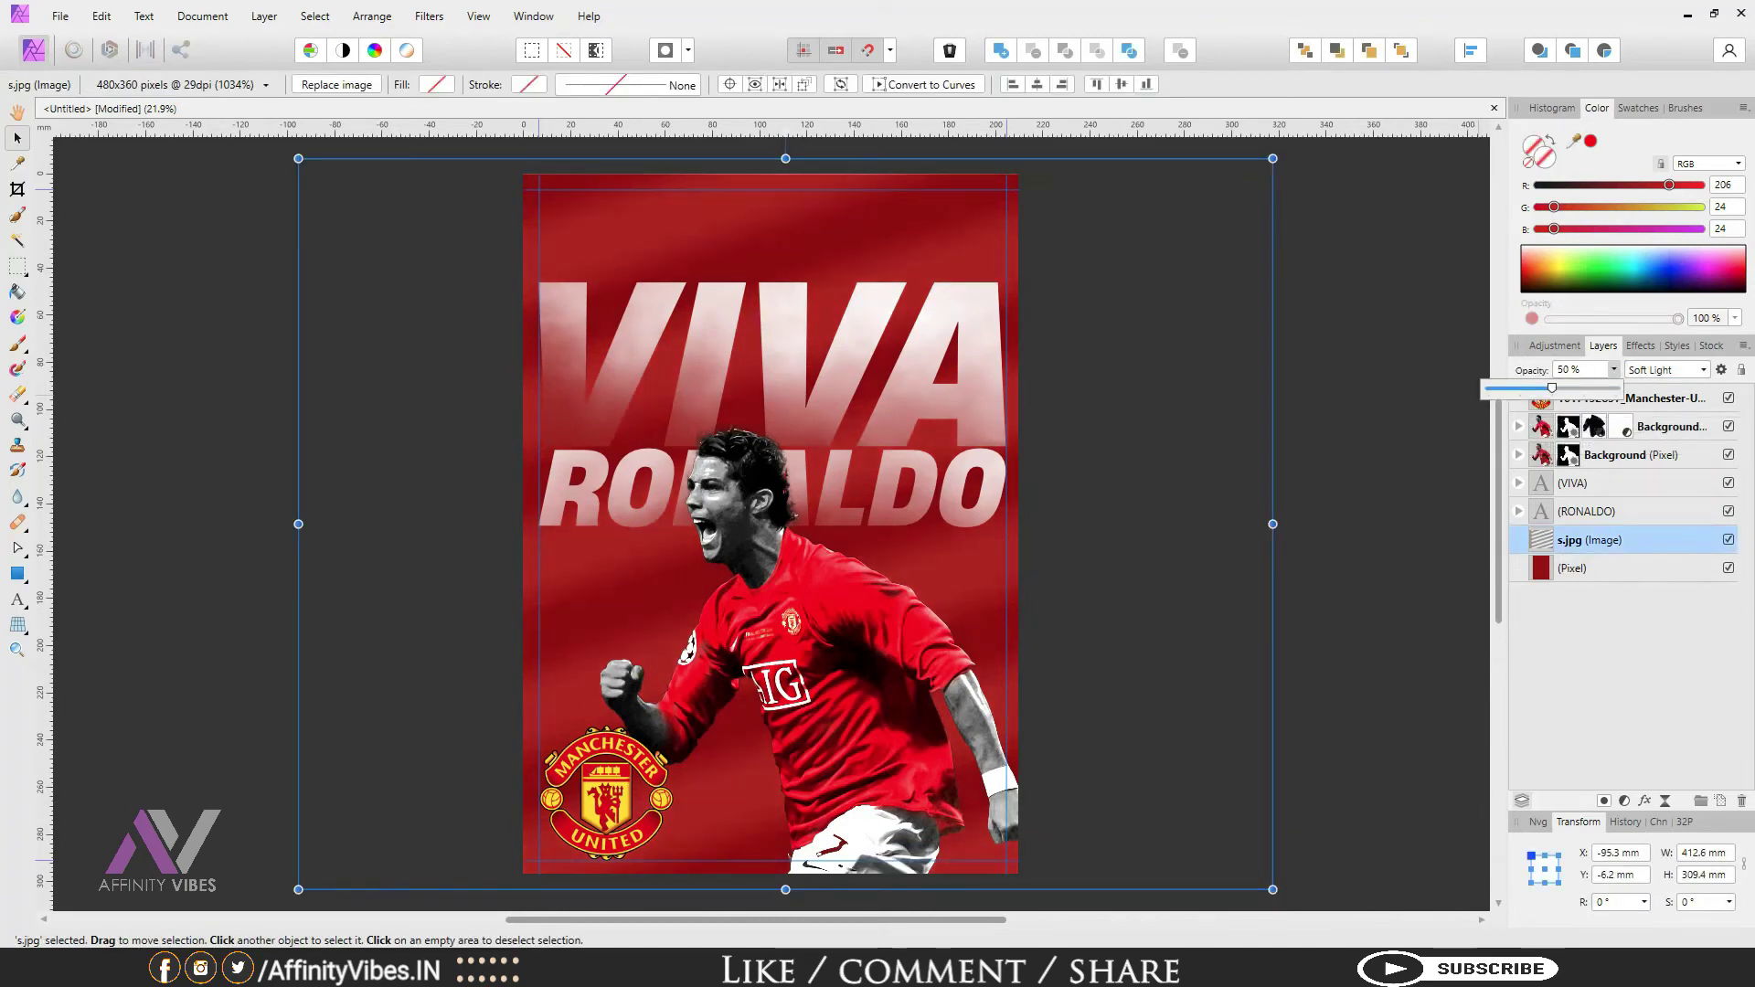
key("Escape")
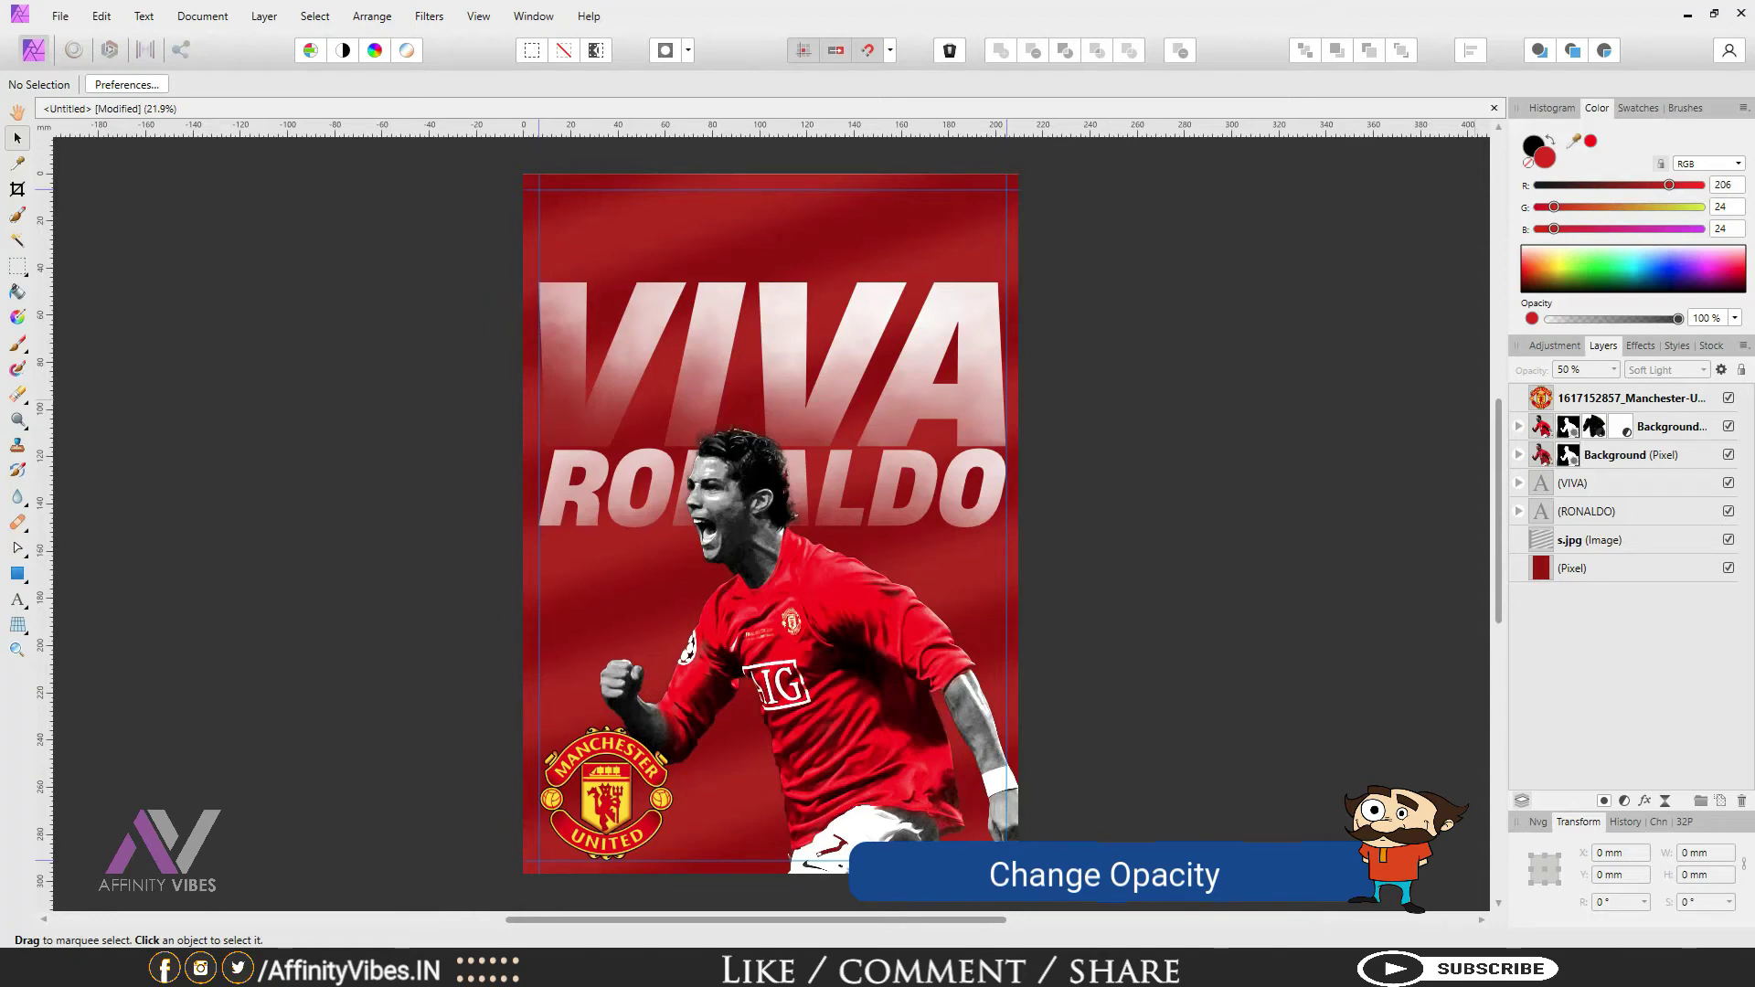
Step: Set the s.jpg shadow layer's opacity to 75% and deselect it
left_click(1588, 540)
left_click(1614, 370)
left_click_drag(1618, 388, 1647, 388)
left_click(1345, 397)
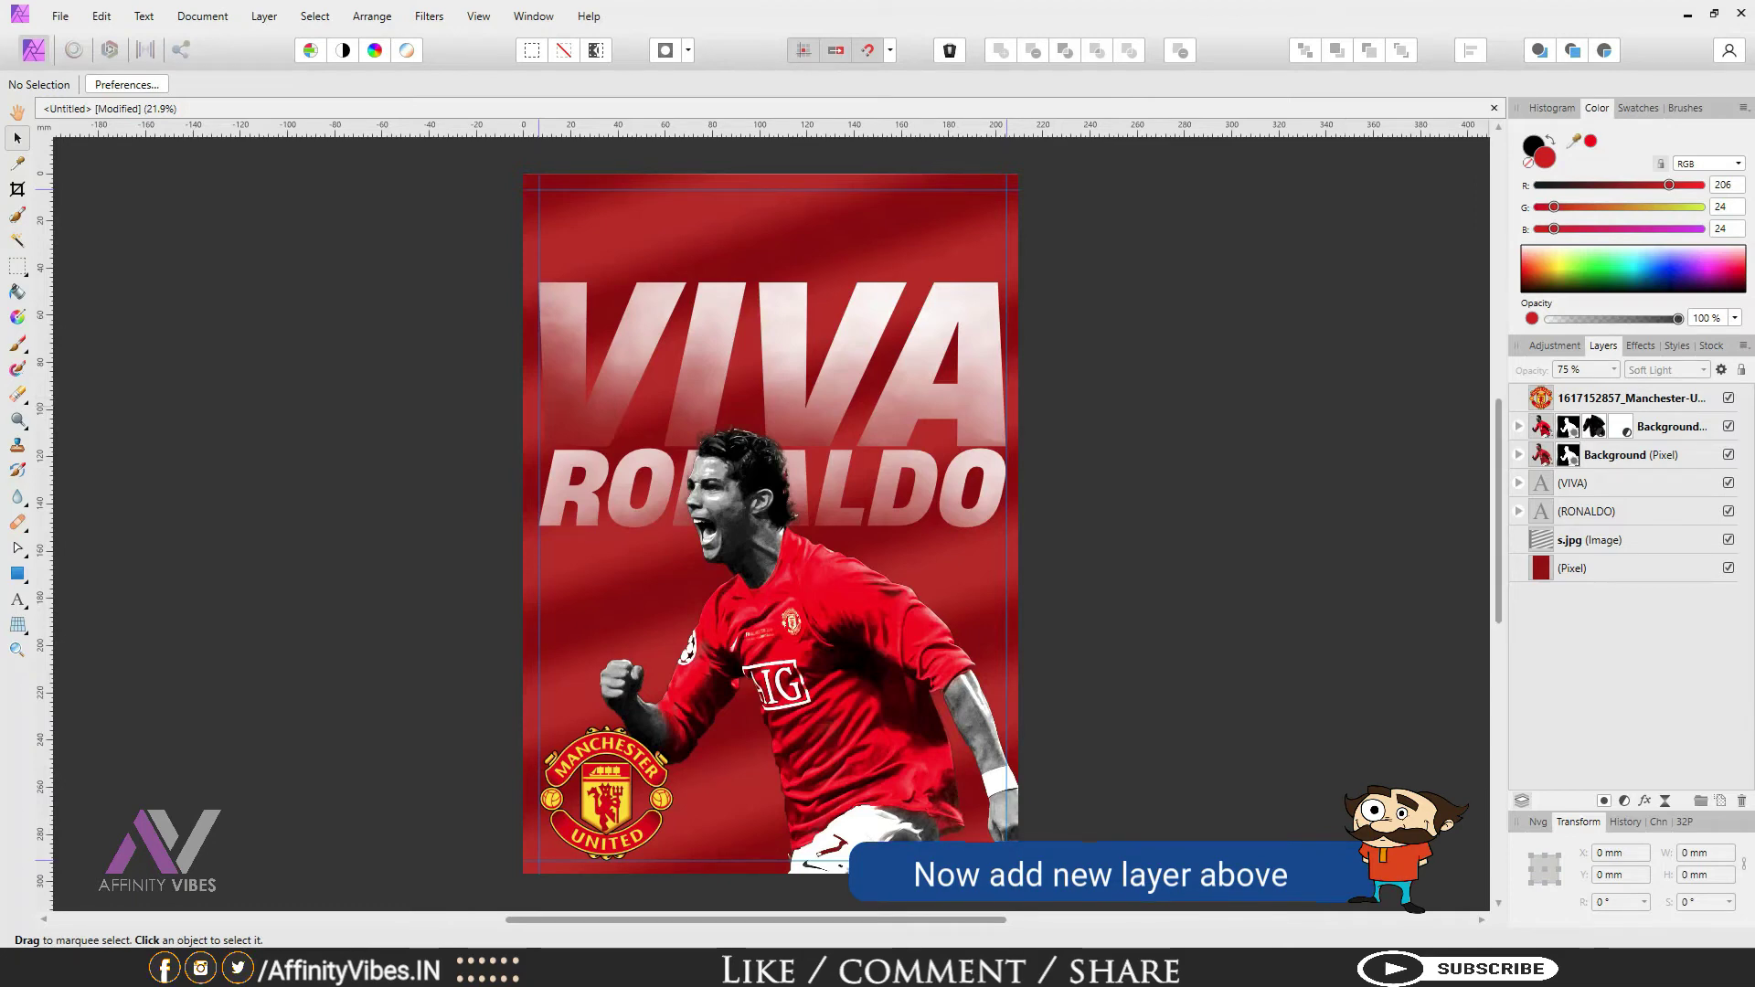
Step: Add an empty pixel layer above the Manchester United logo at the top of the layer stack
left_click(1631, 399)
left_click(1631, 399)
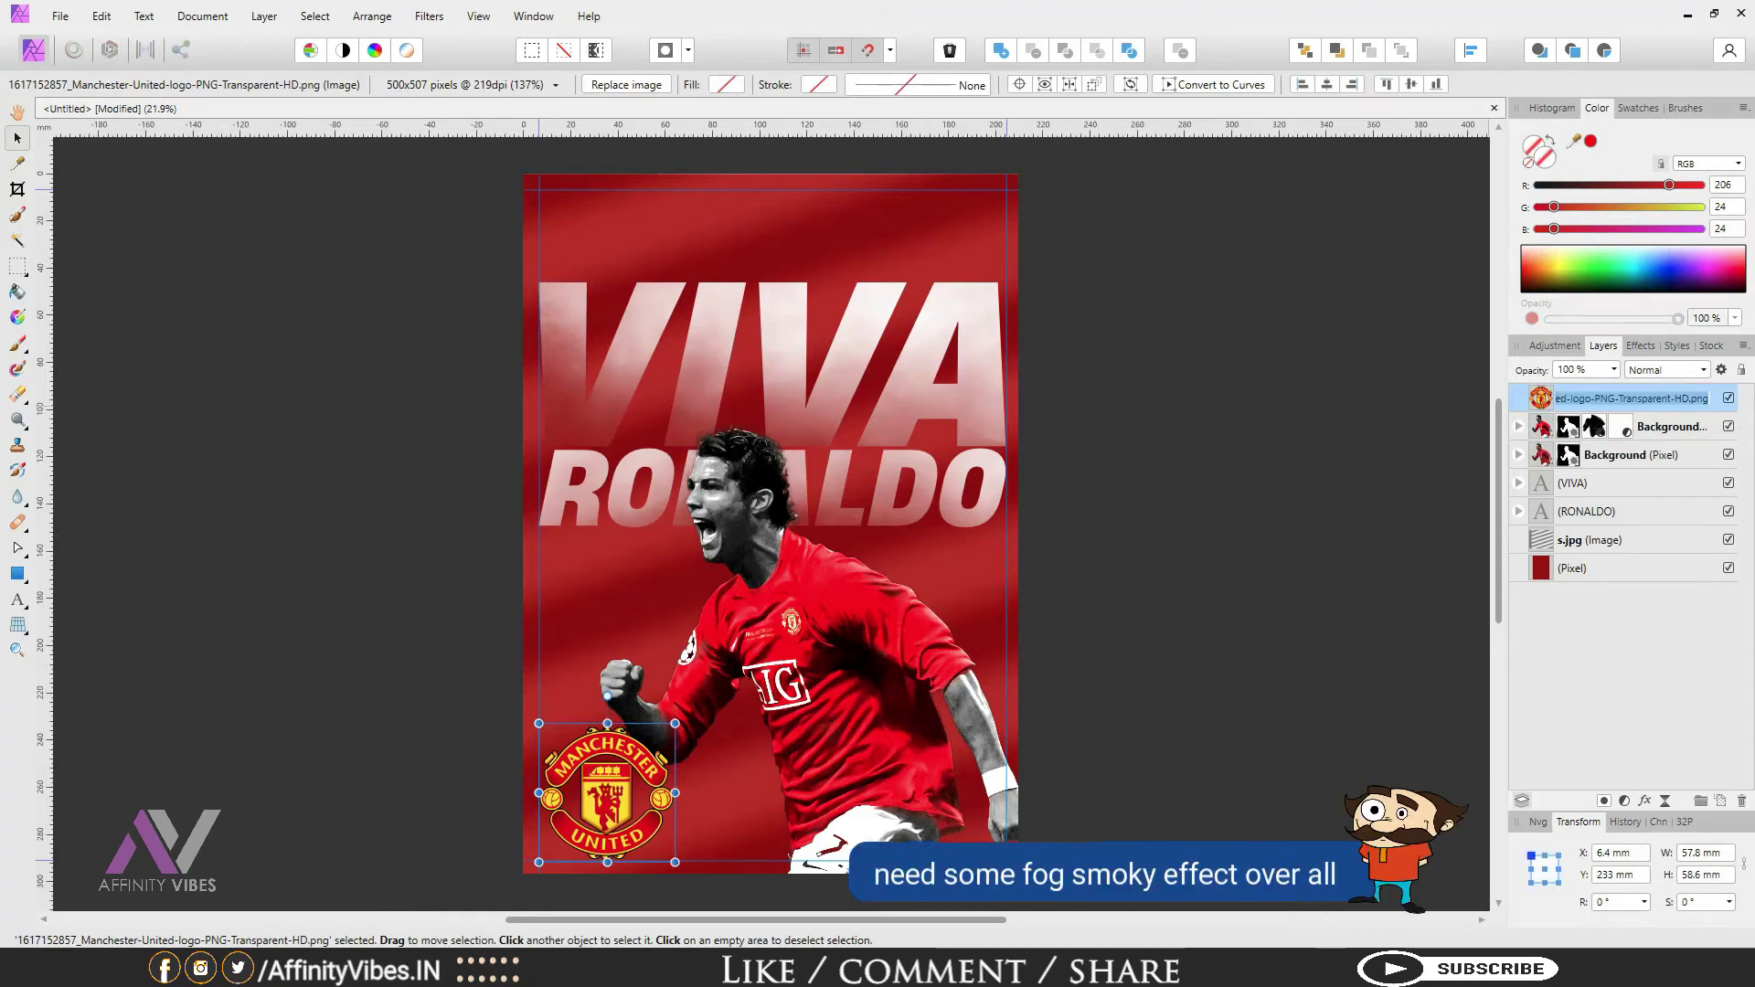
left_click(1720, 801)
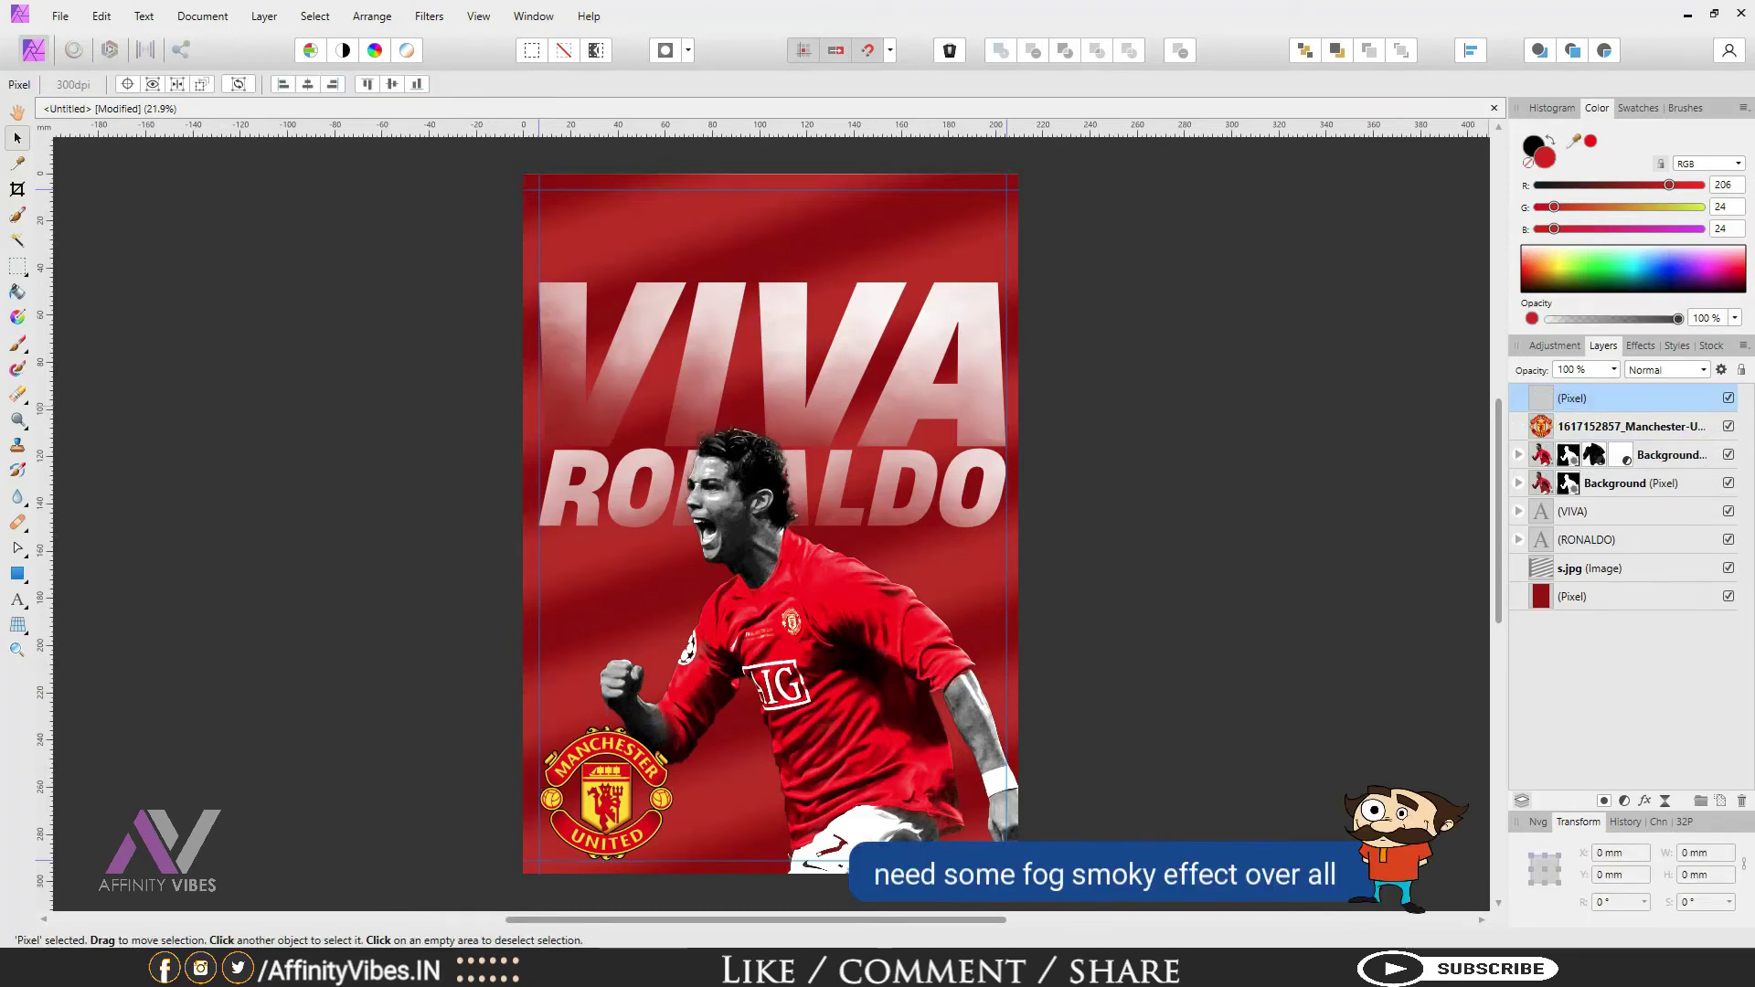
Step: Activate the Paint Brush with the first 2500 px brush of the Free Fog Photoshop Brushes 8 set
left_click(1684, 108)
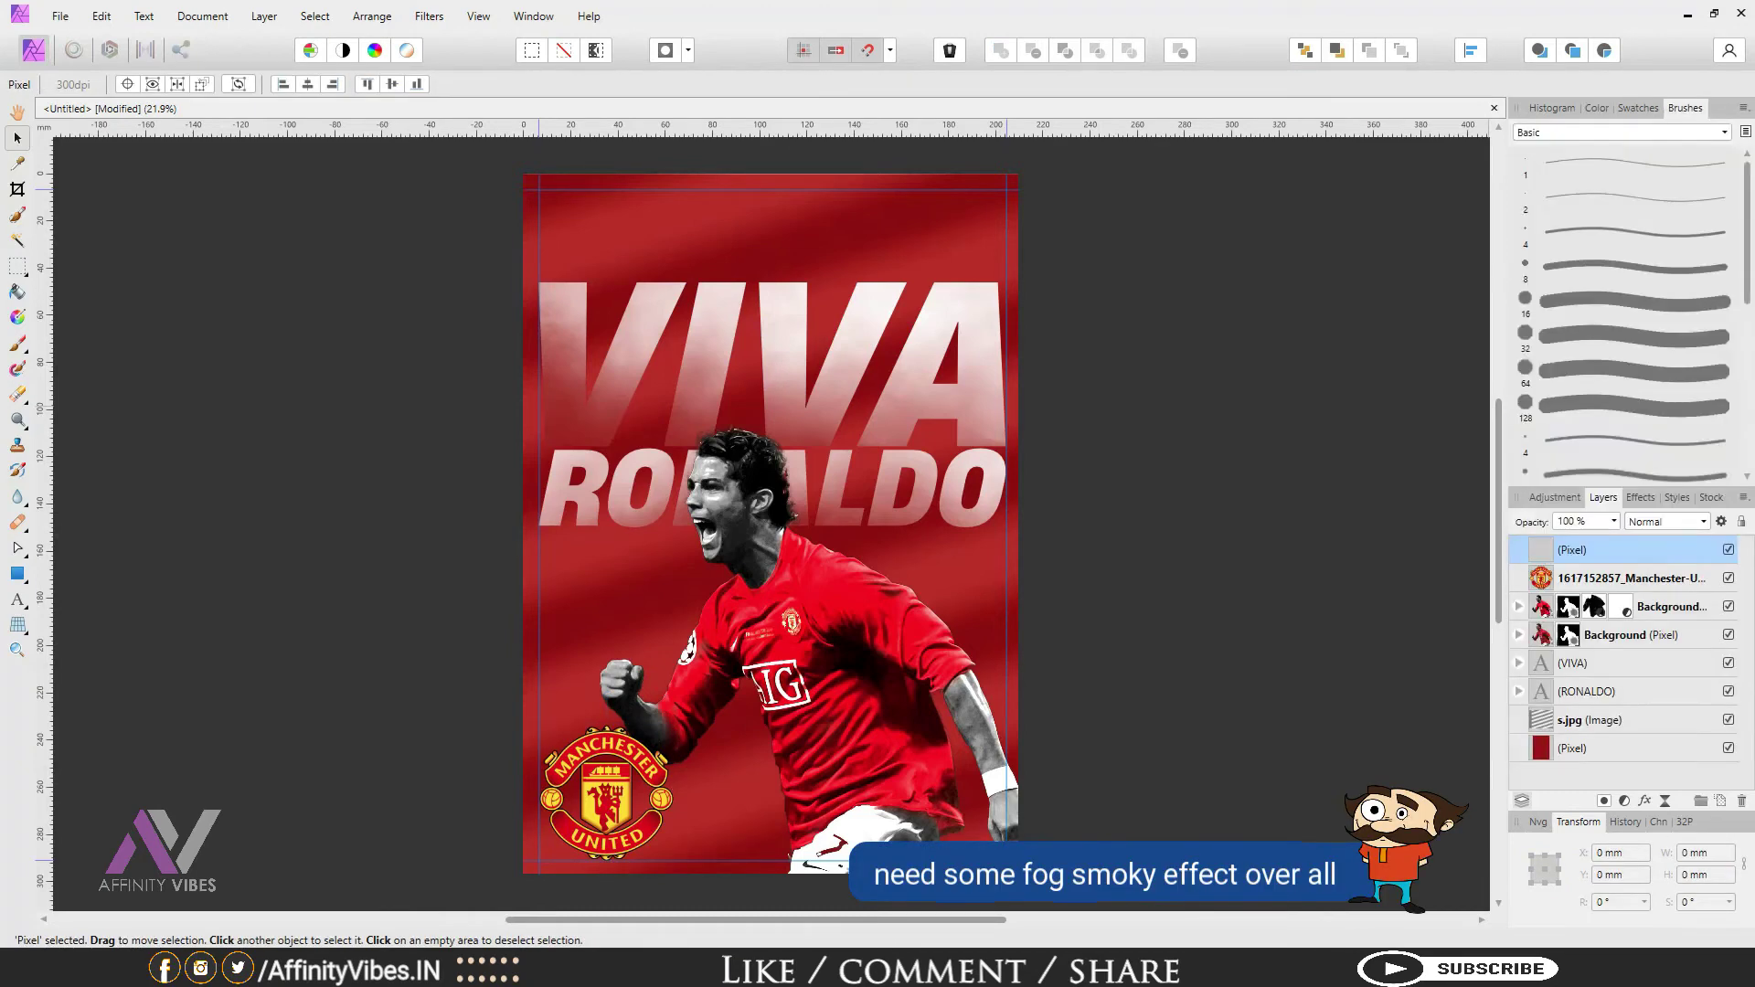
left_click(1618, 133)
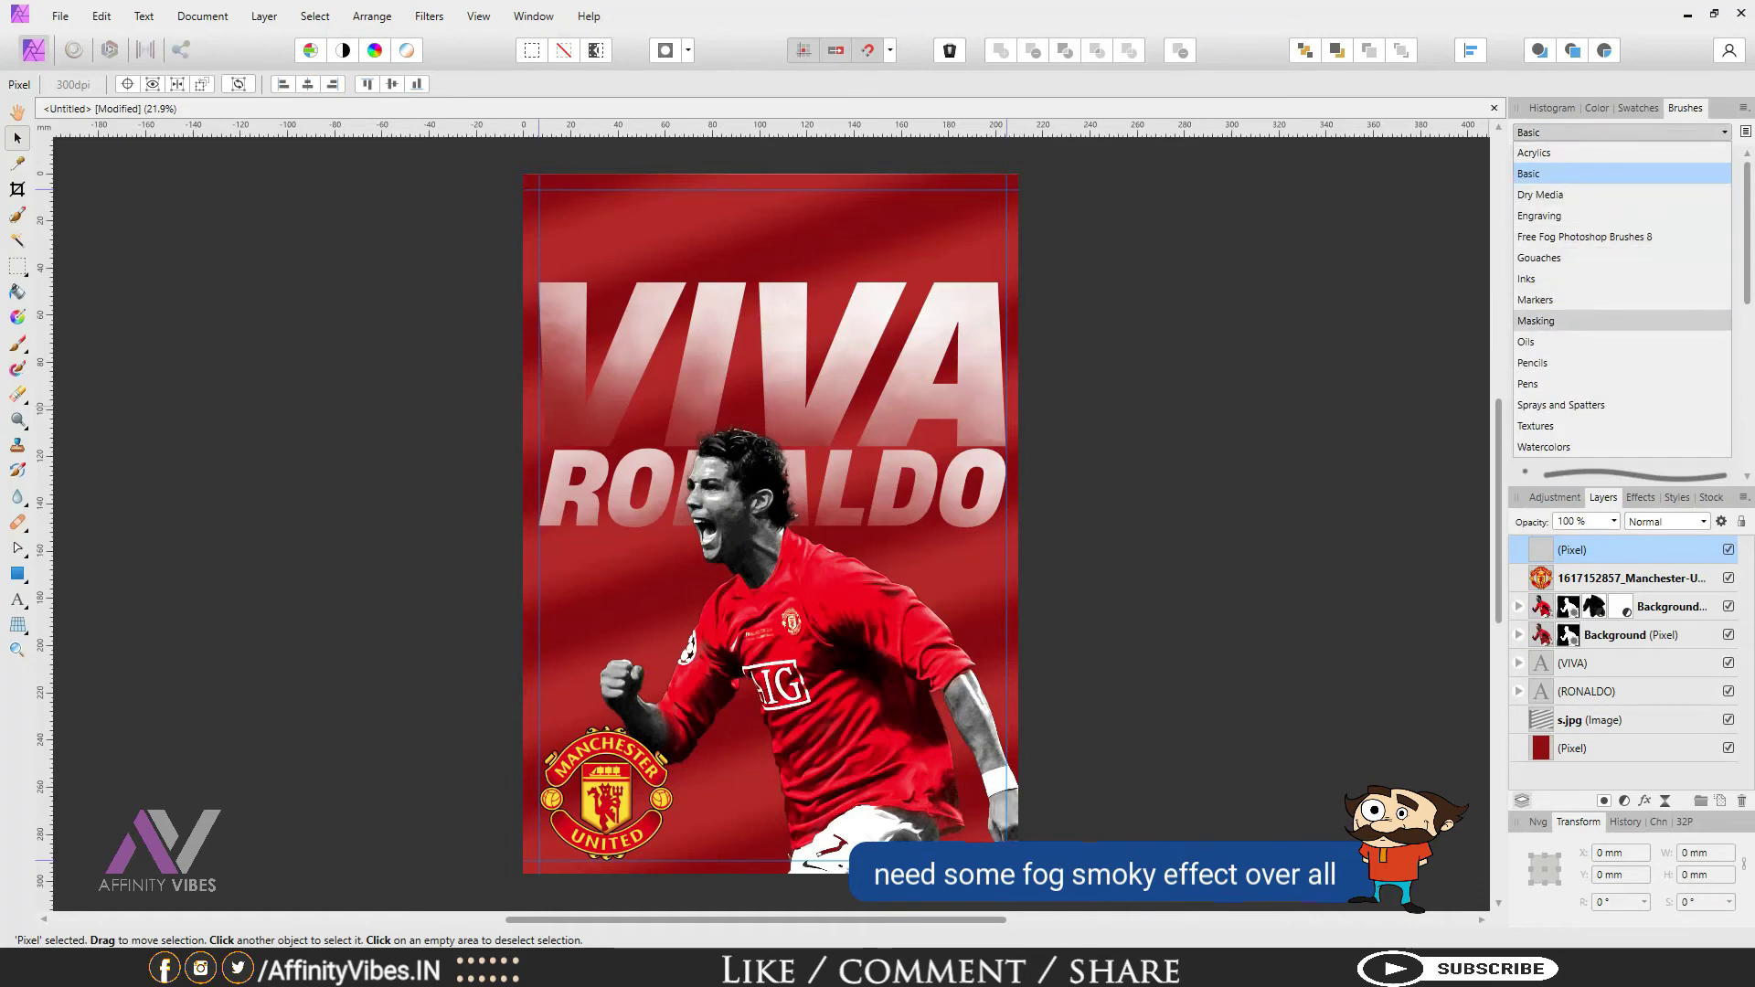
left_click(1584, 237)
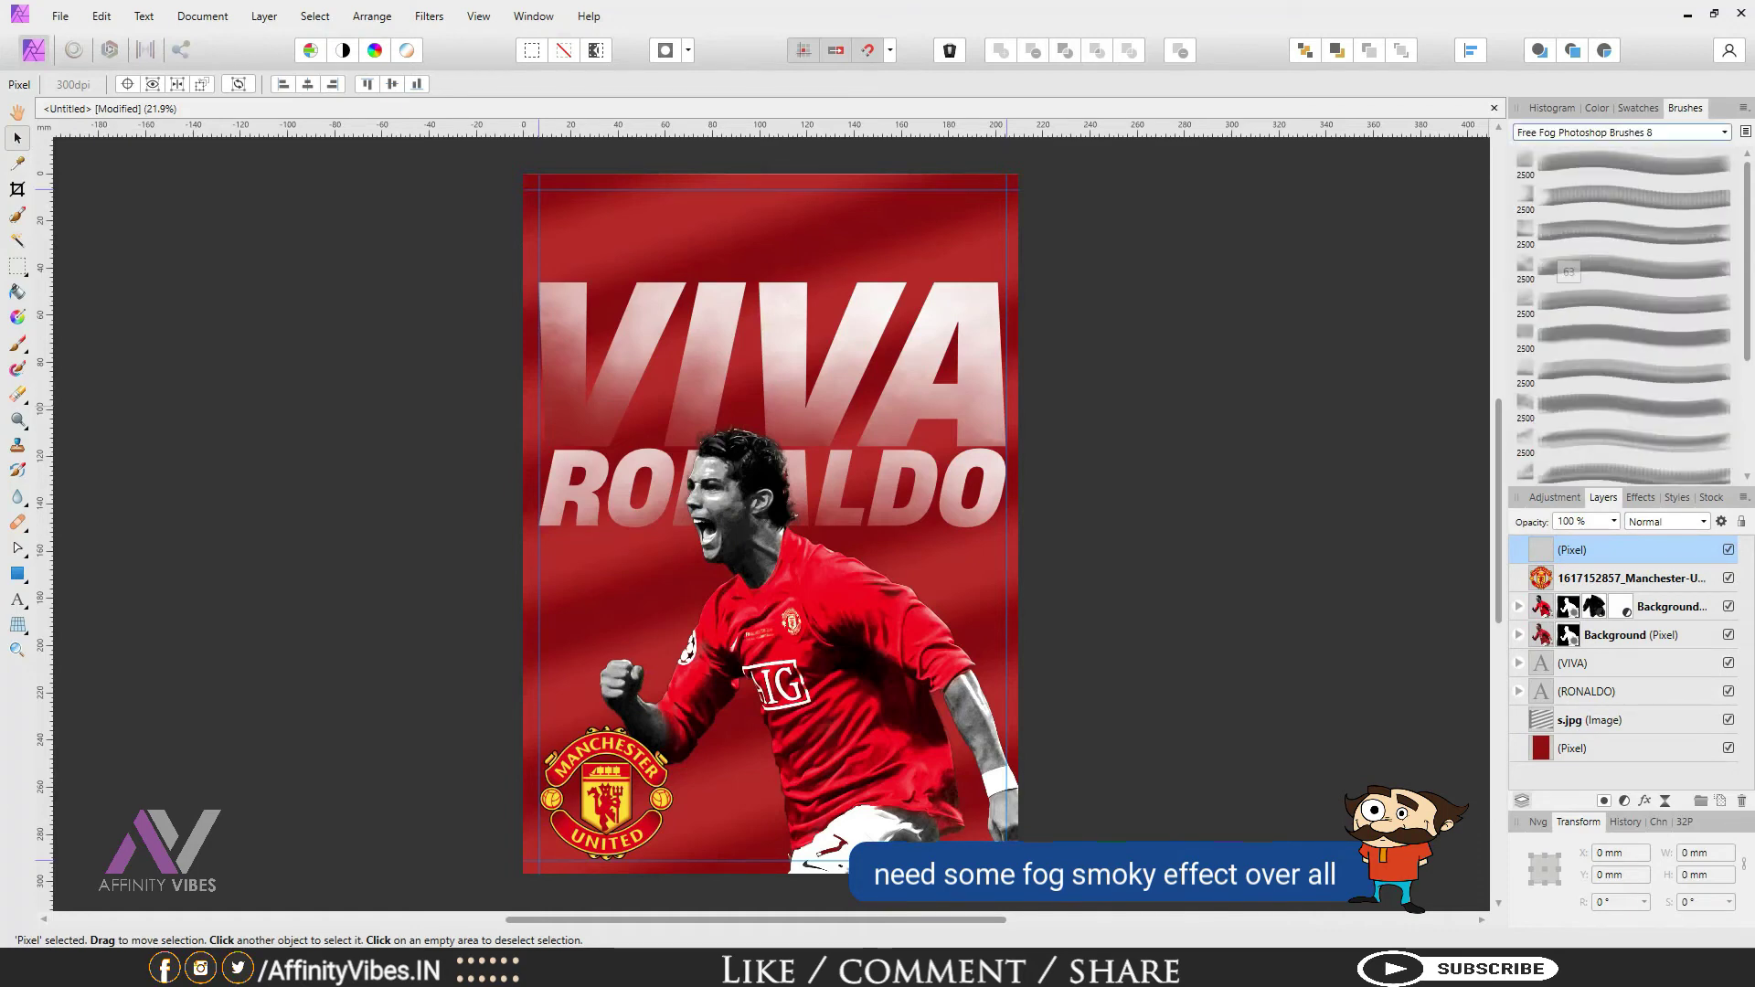
left_click(1626, 165)
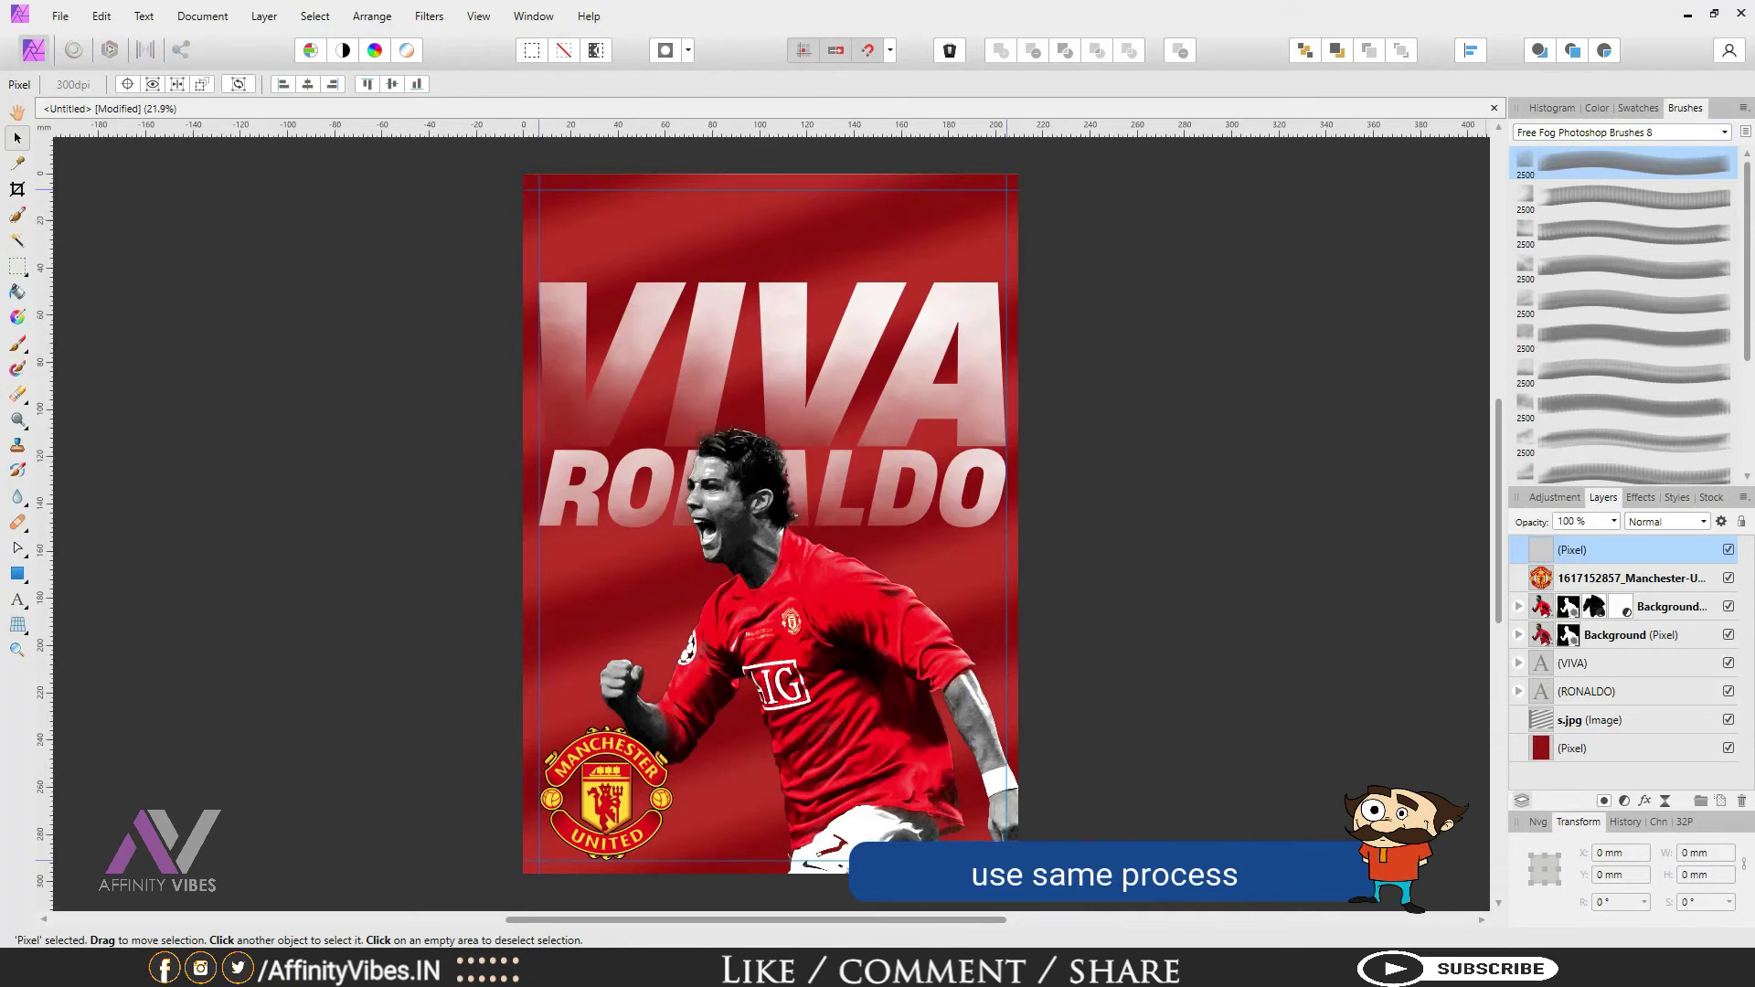
left_click(1618, 199)
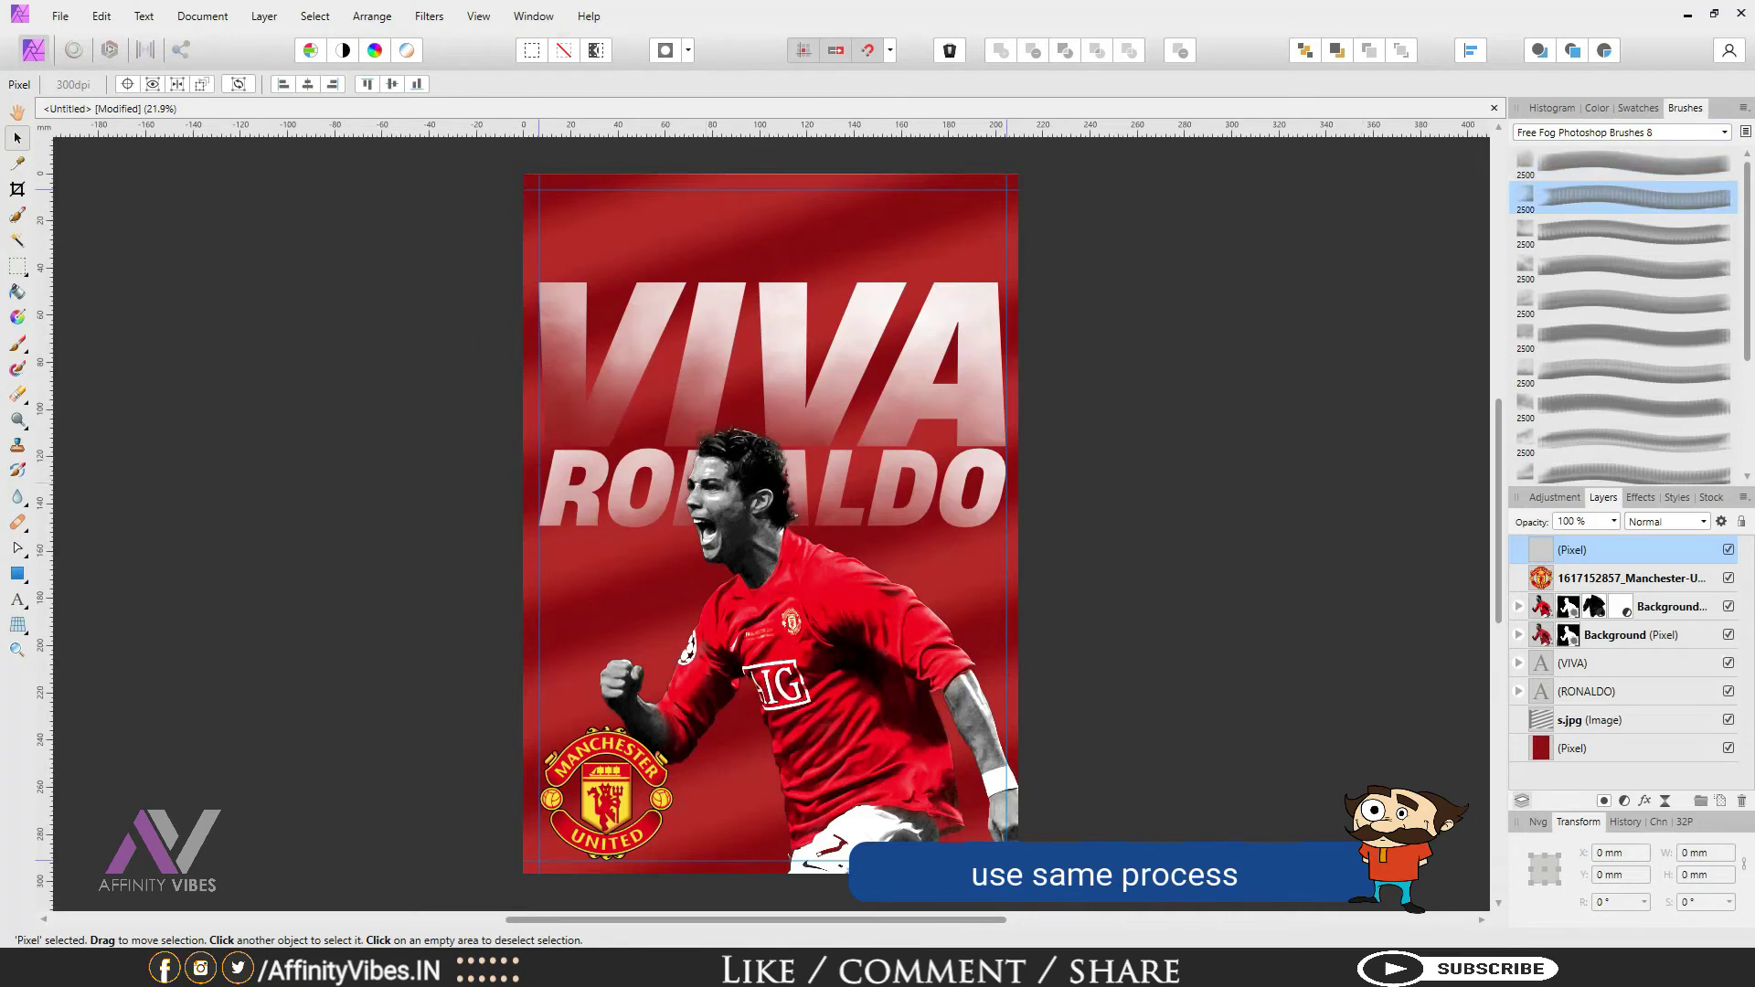
left_click(17, 343)
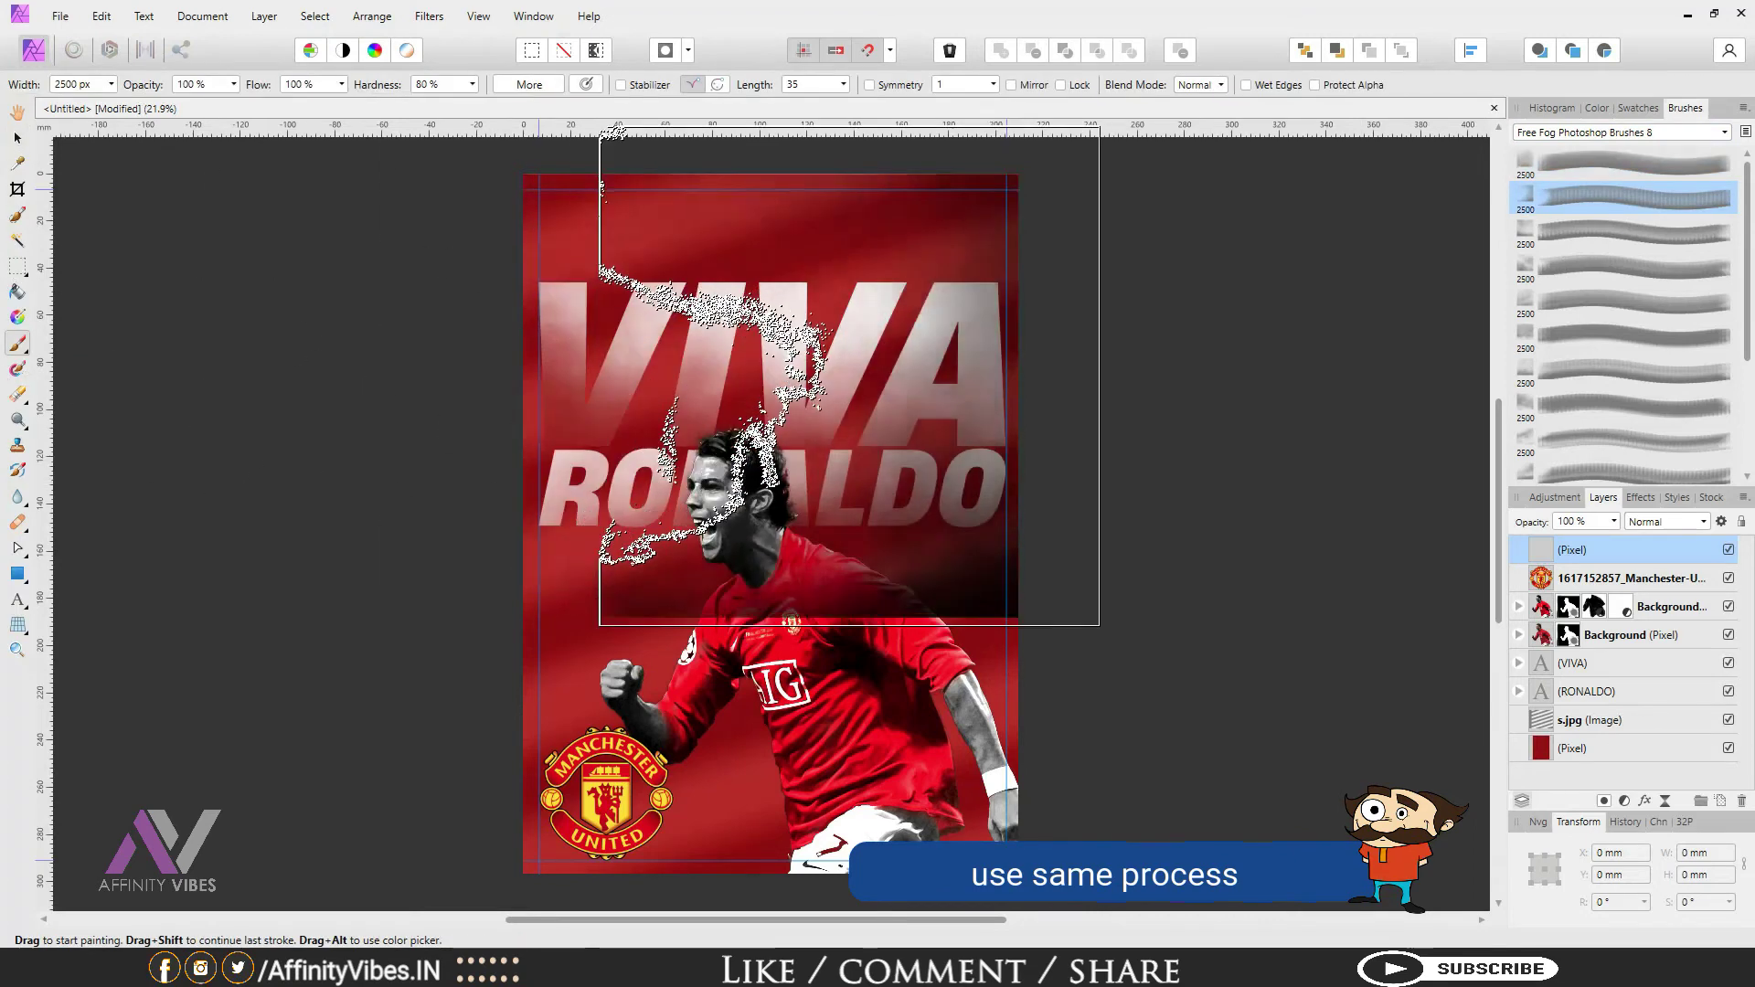
key("ctrl+minus")
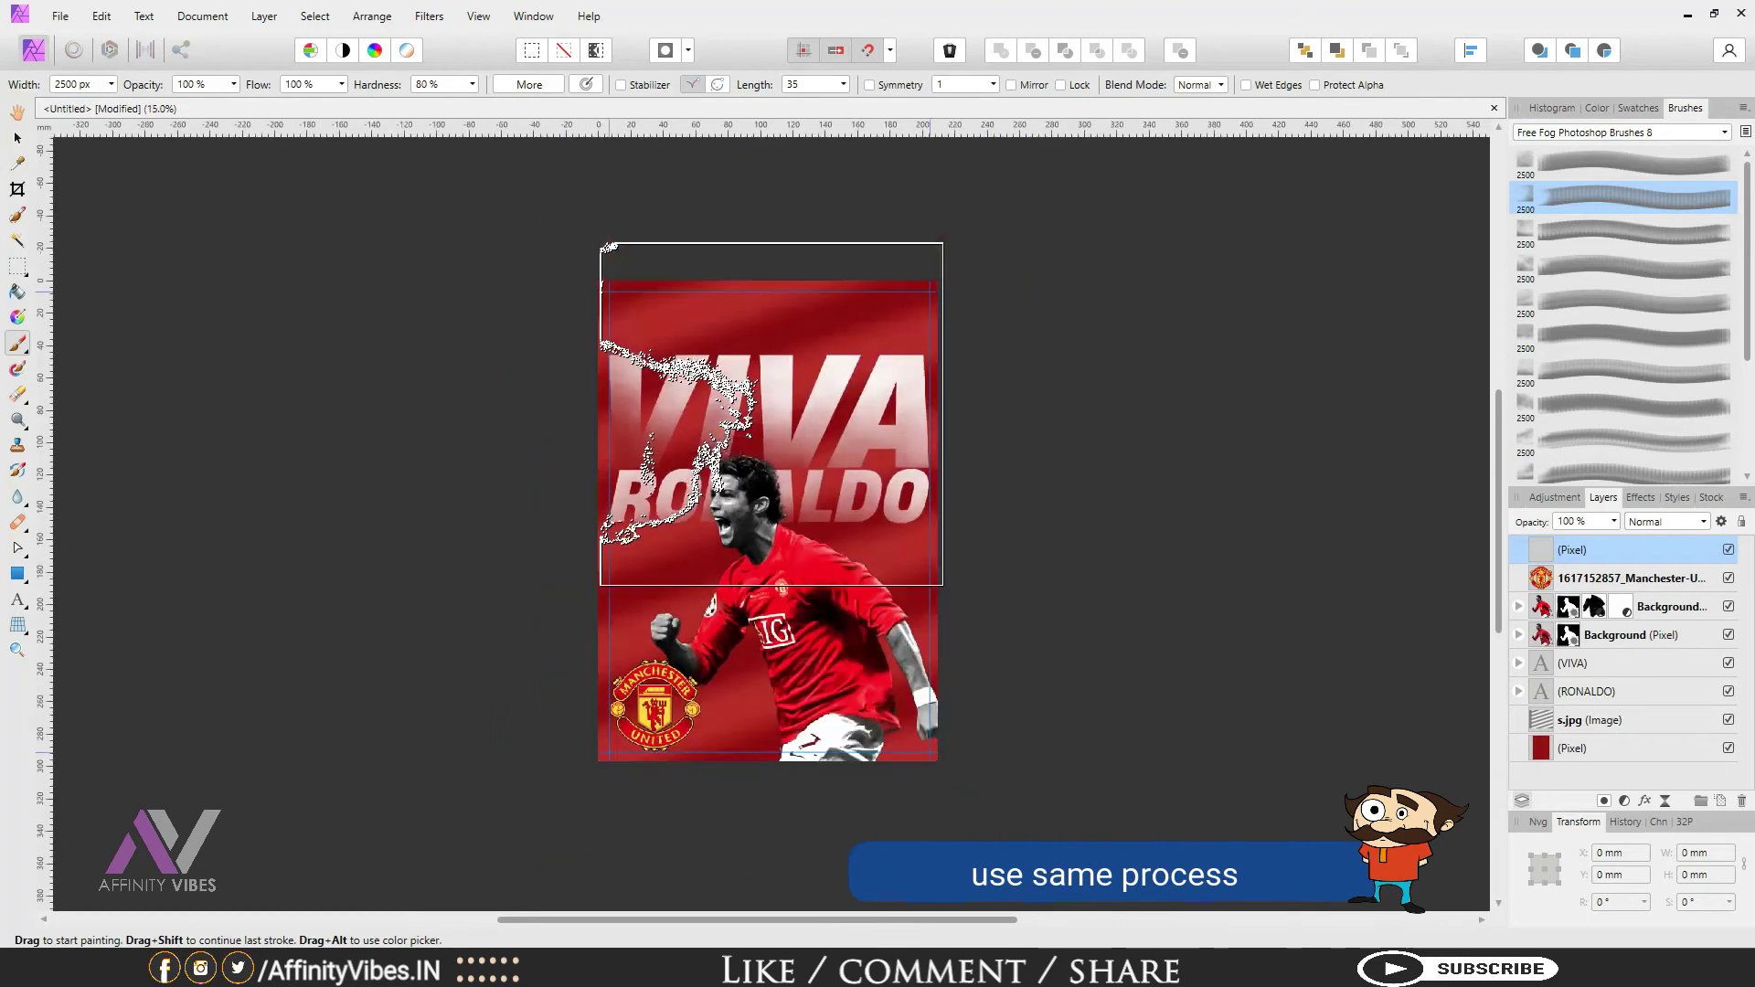
left_click(1631, 164)
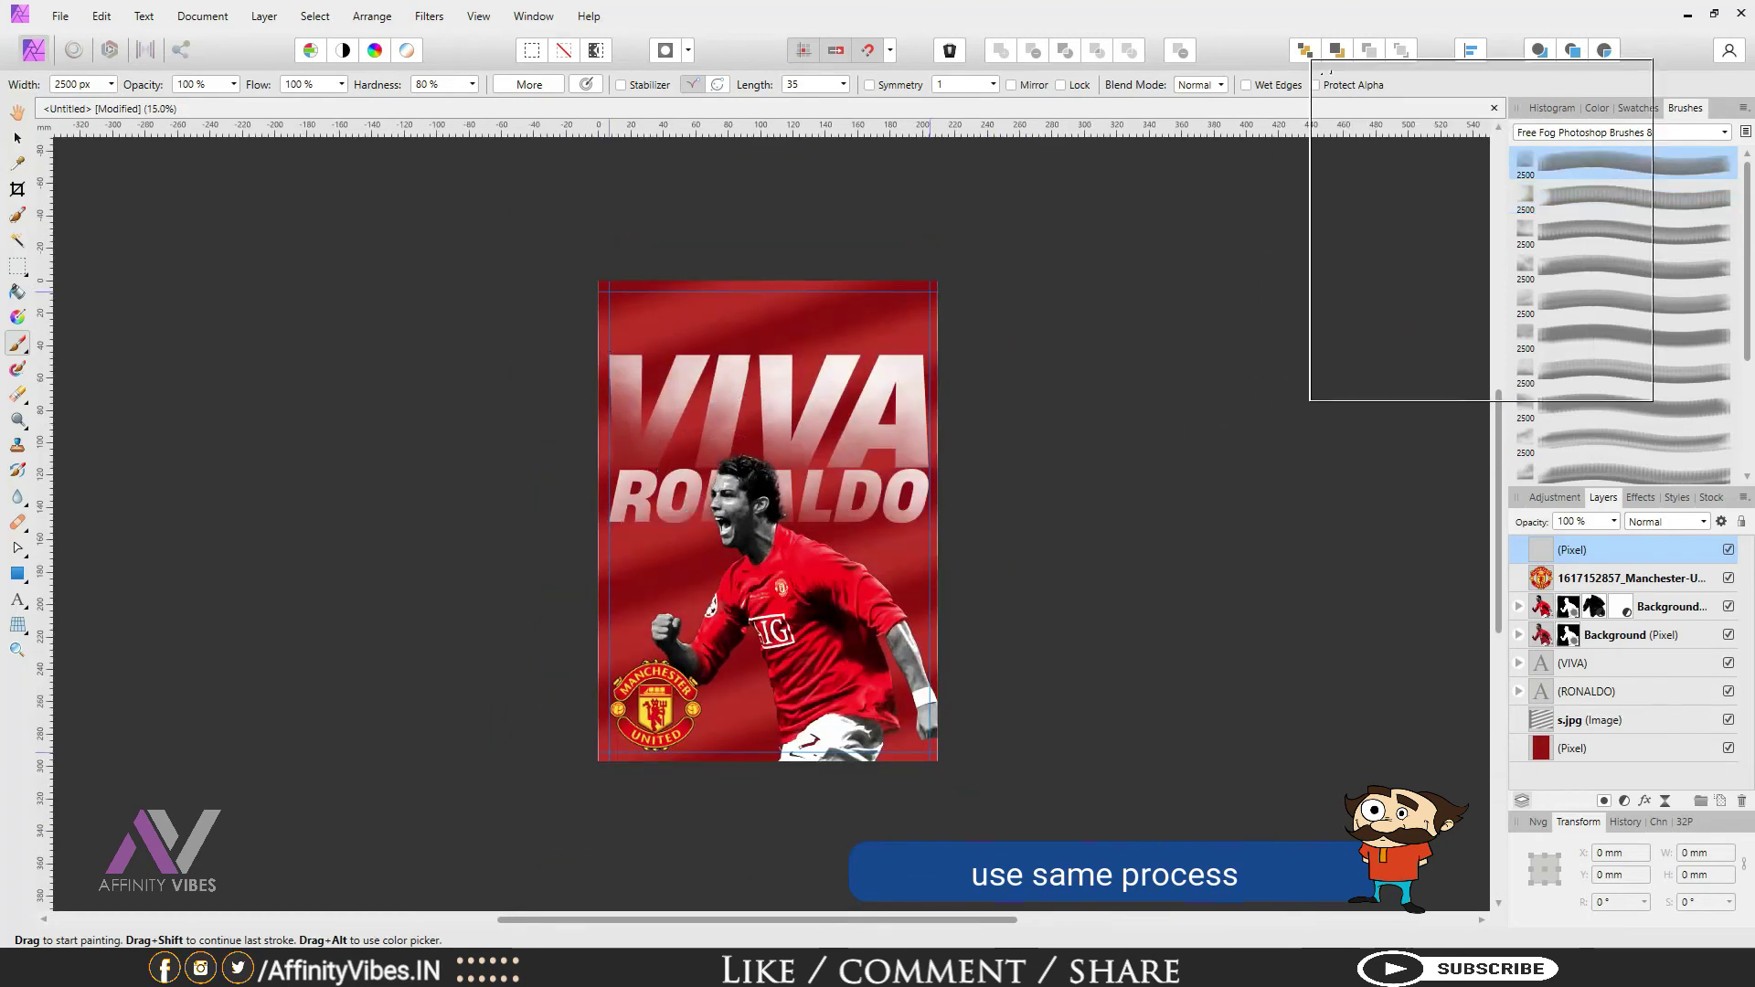
Step: Make red (RGB 206, 24, 24) the painting colour and enlarge the fog brush to 4096 px
left_click(1595, 108)
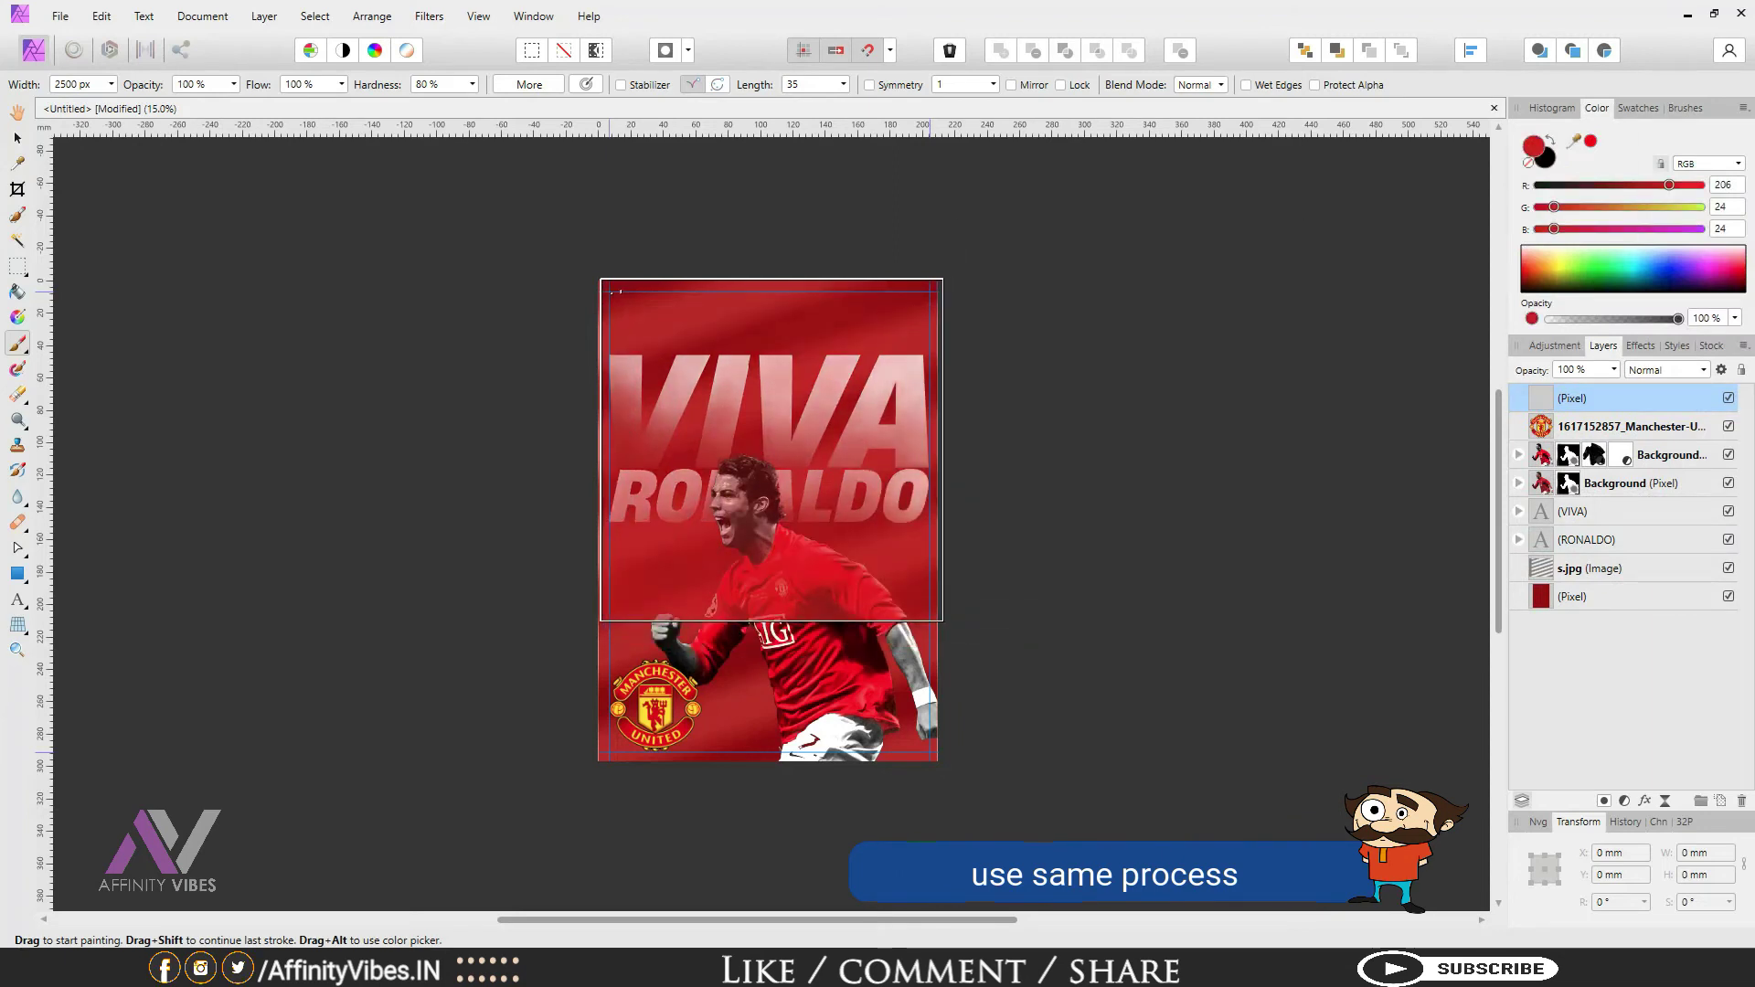
key("bracketright")
key("bracketright")
key("bracketright")
key("bracketright")
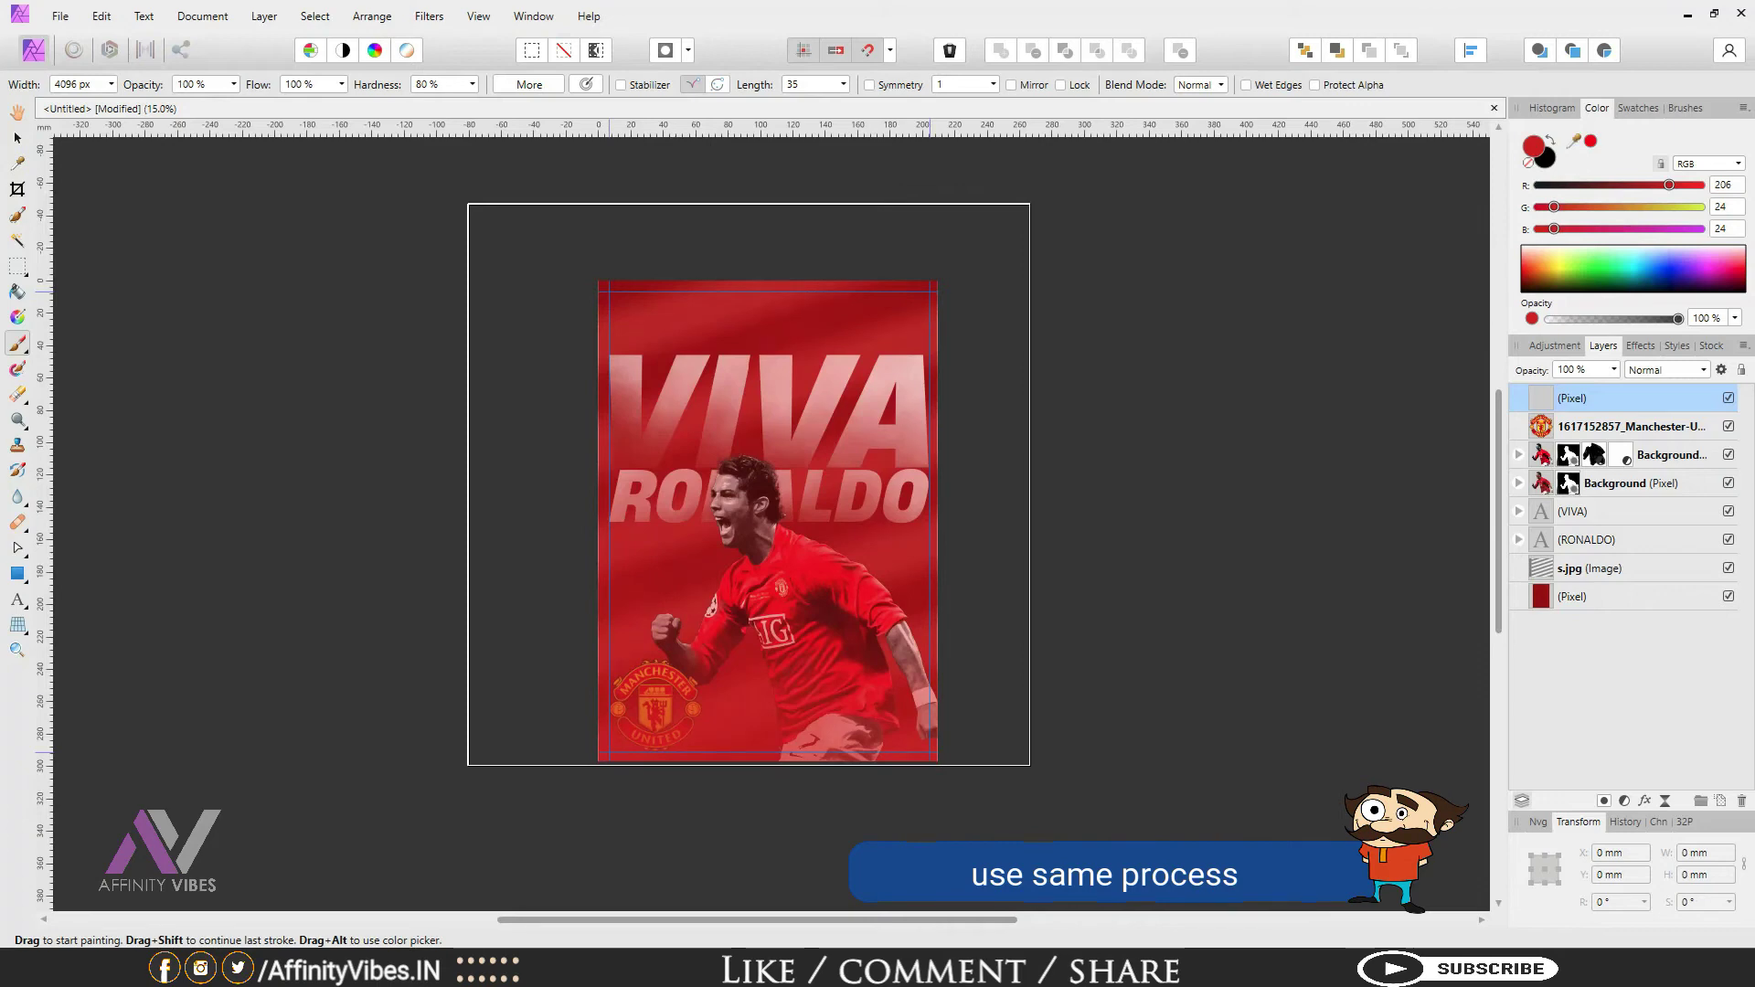
Step: Paint red fog over the lower and upper parts of the poster with the fog brush at about 4000 px
key("bracketleft")
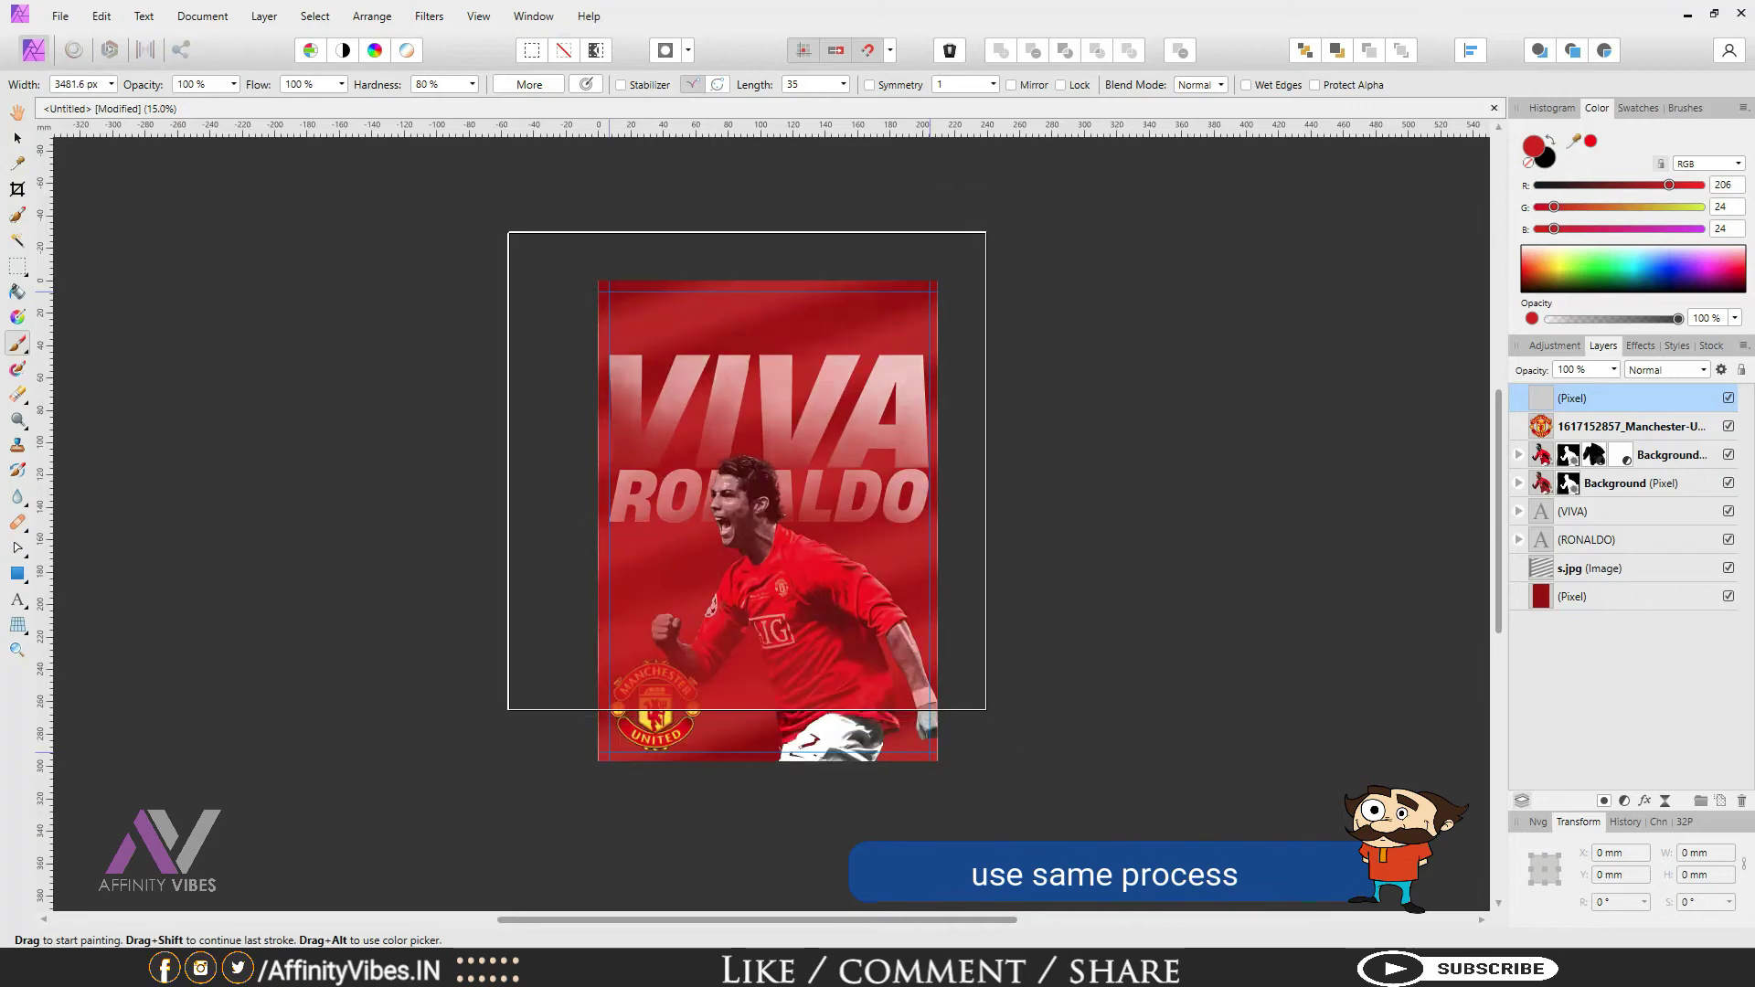
key("bracketright")
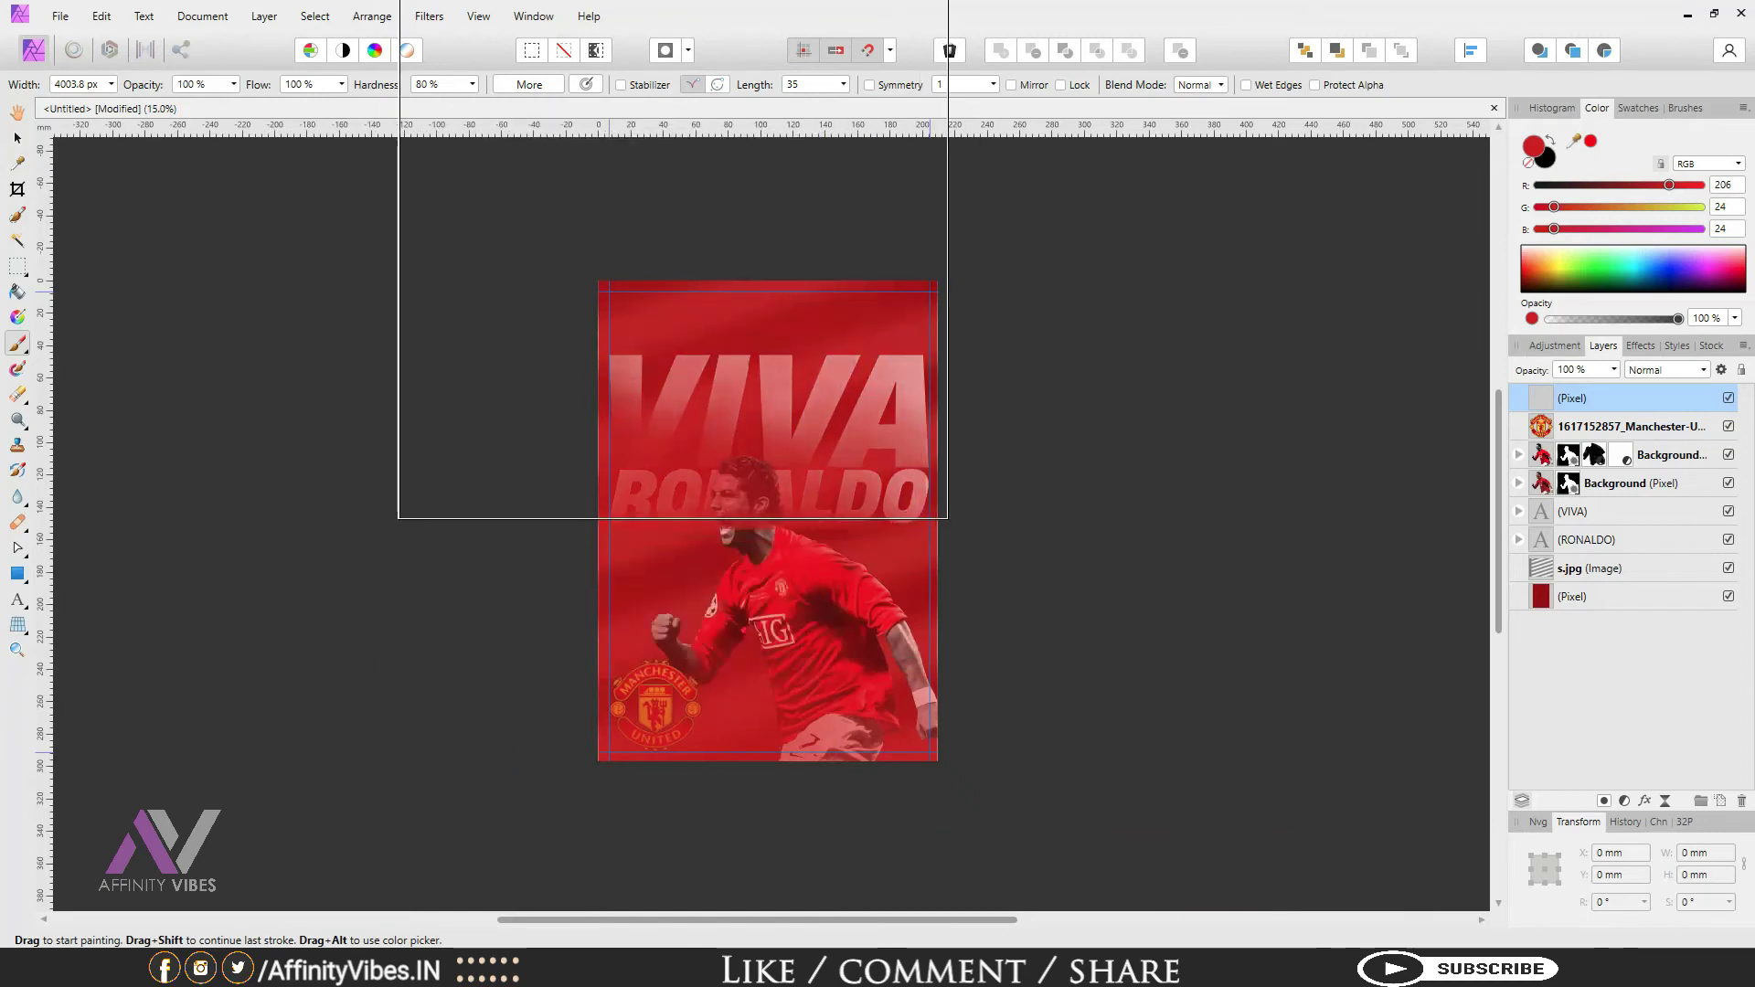
left_click(686, 239)
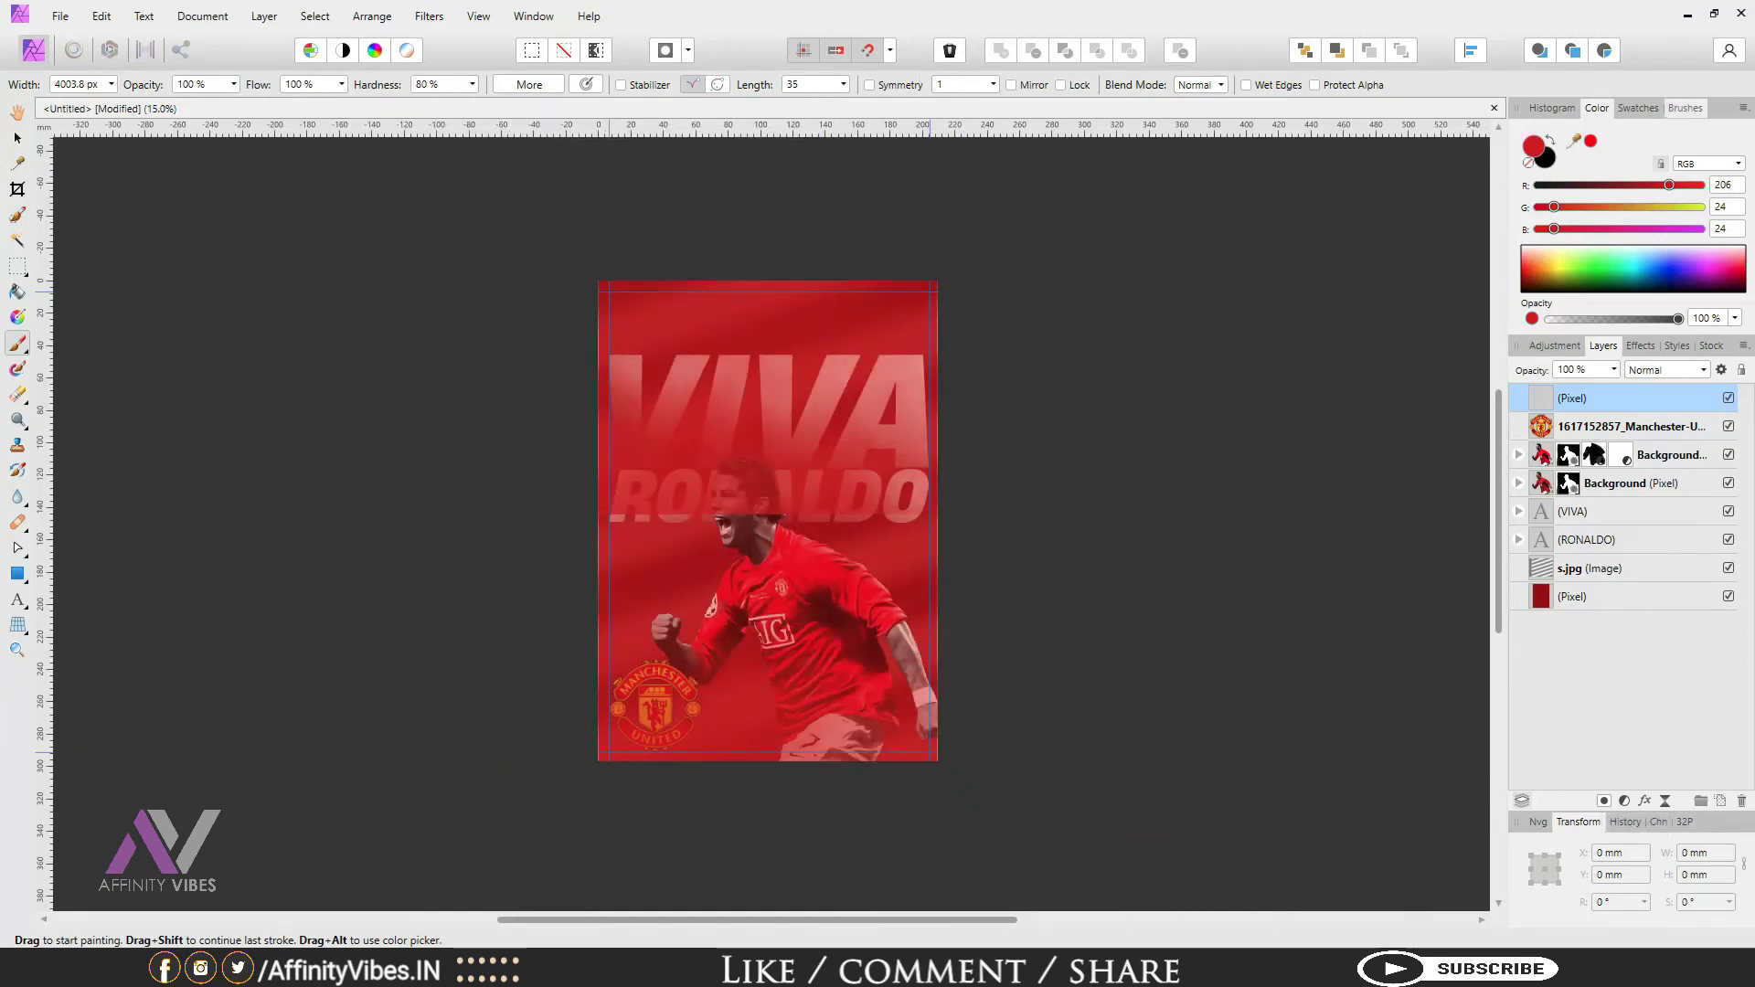
Step: Choose the 16 px round brush from the Basic brush set and set its hardness to 0%
left_click(1684, 108)
left_click(1621, 133)
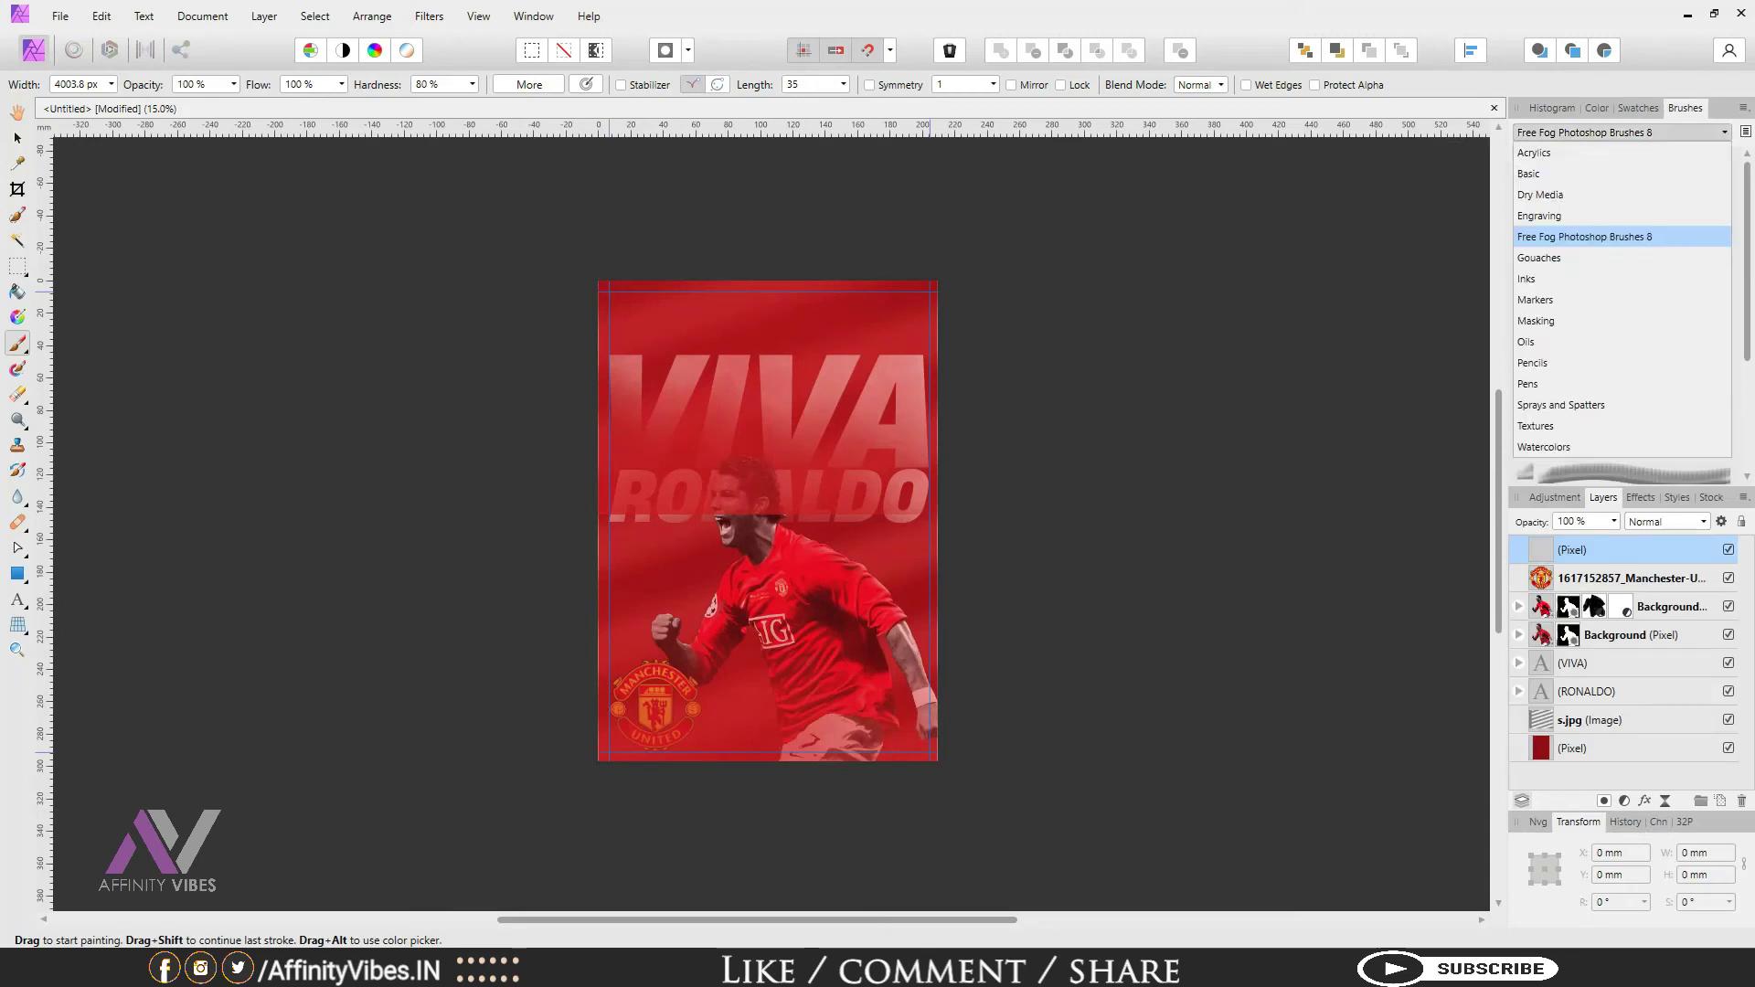
left_click(1553, 151)
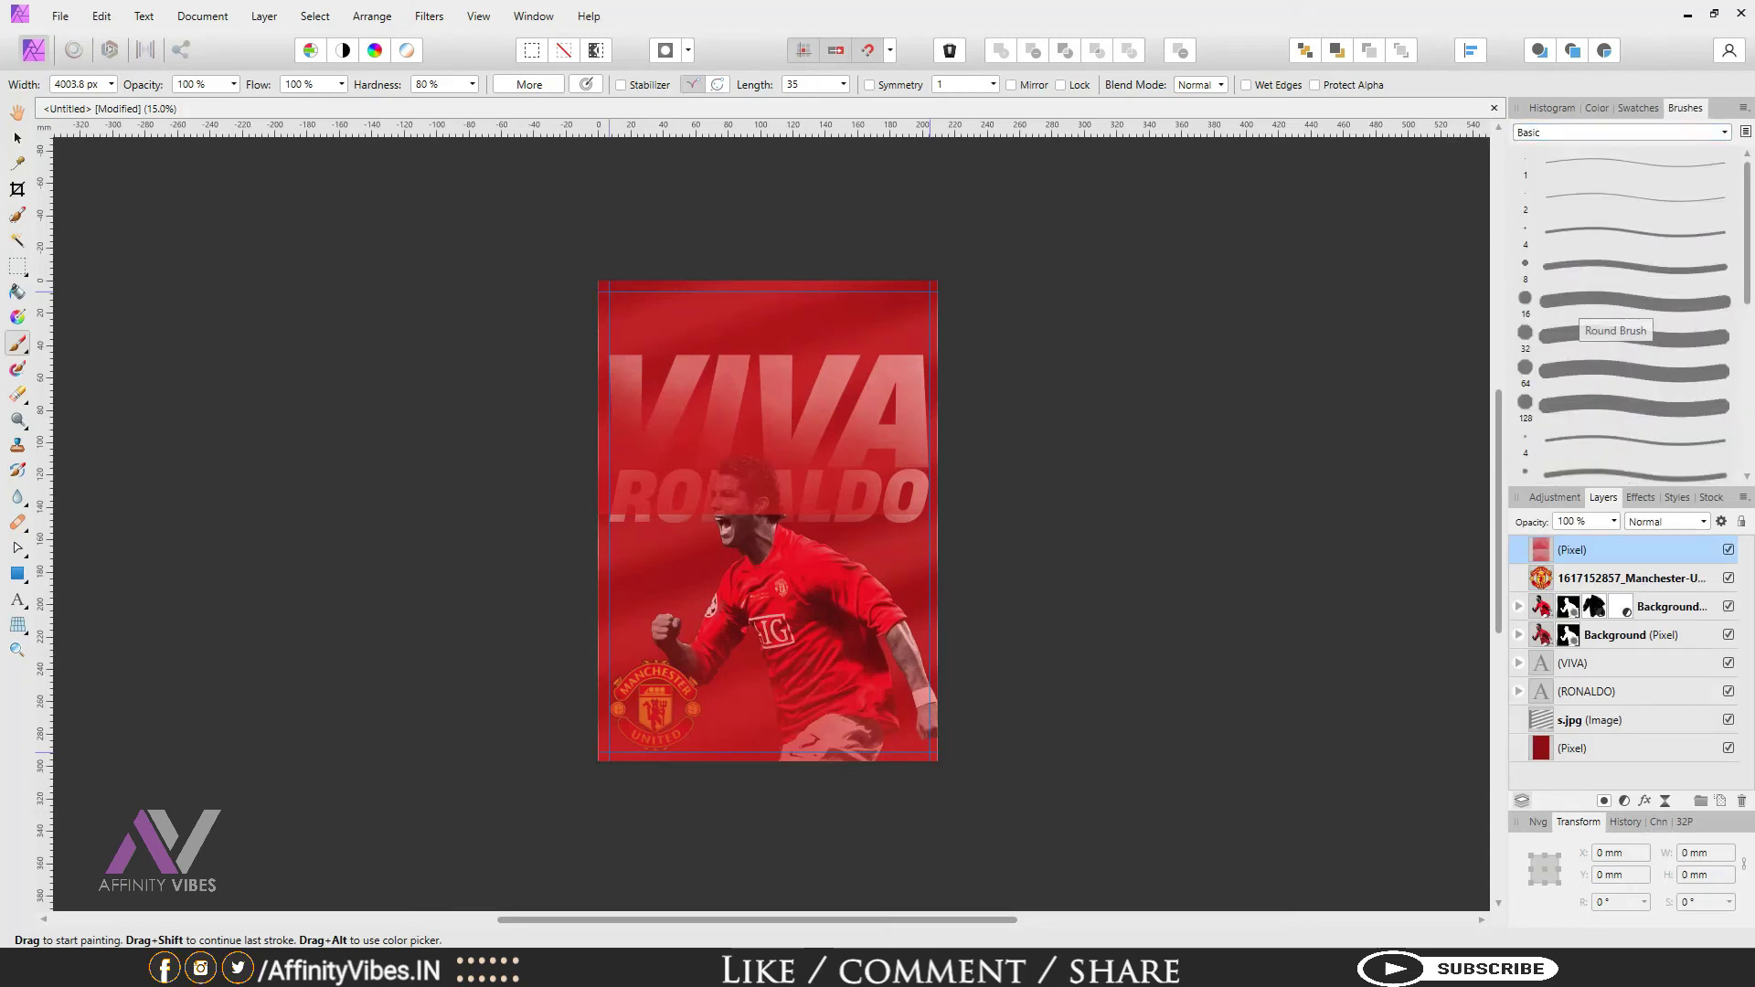
left_click(1634, 300)
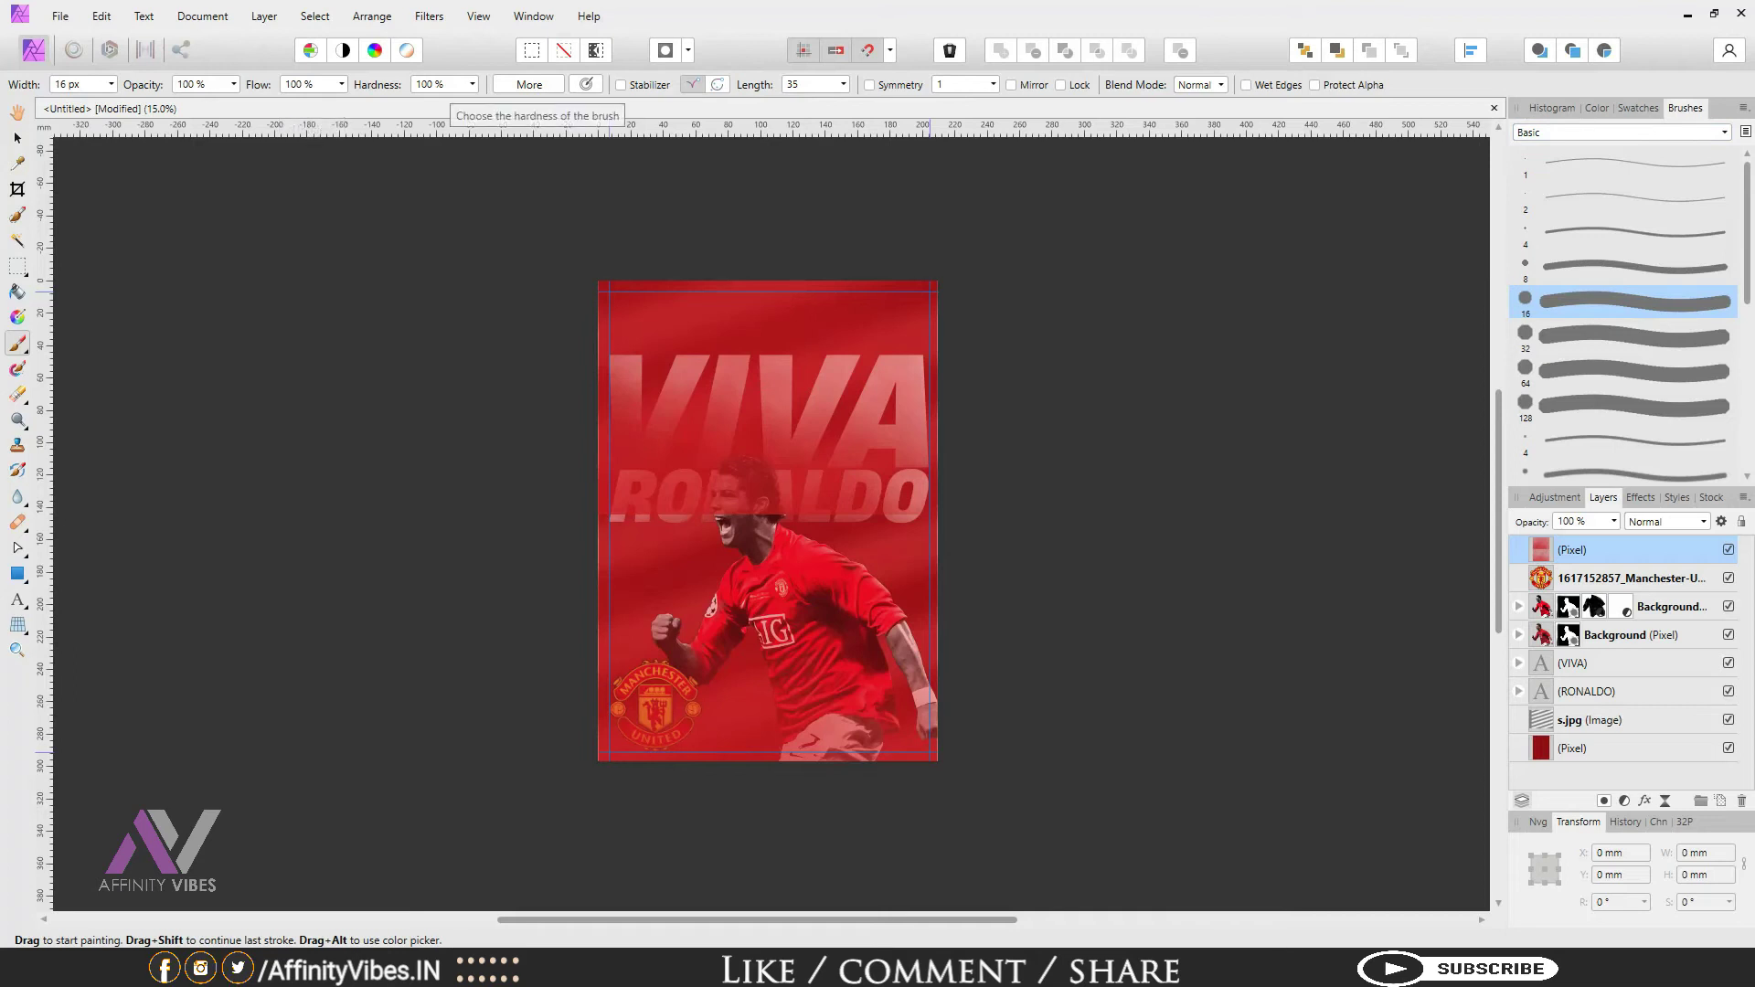
left_click(473, 85)
left_click_drag(475, 103, 348, 104)
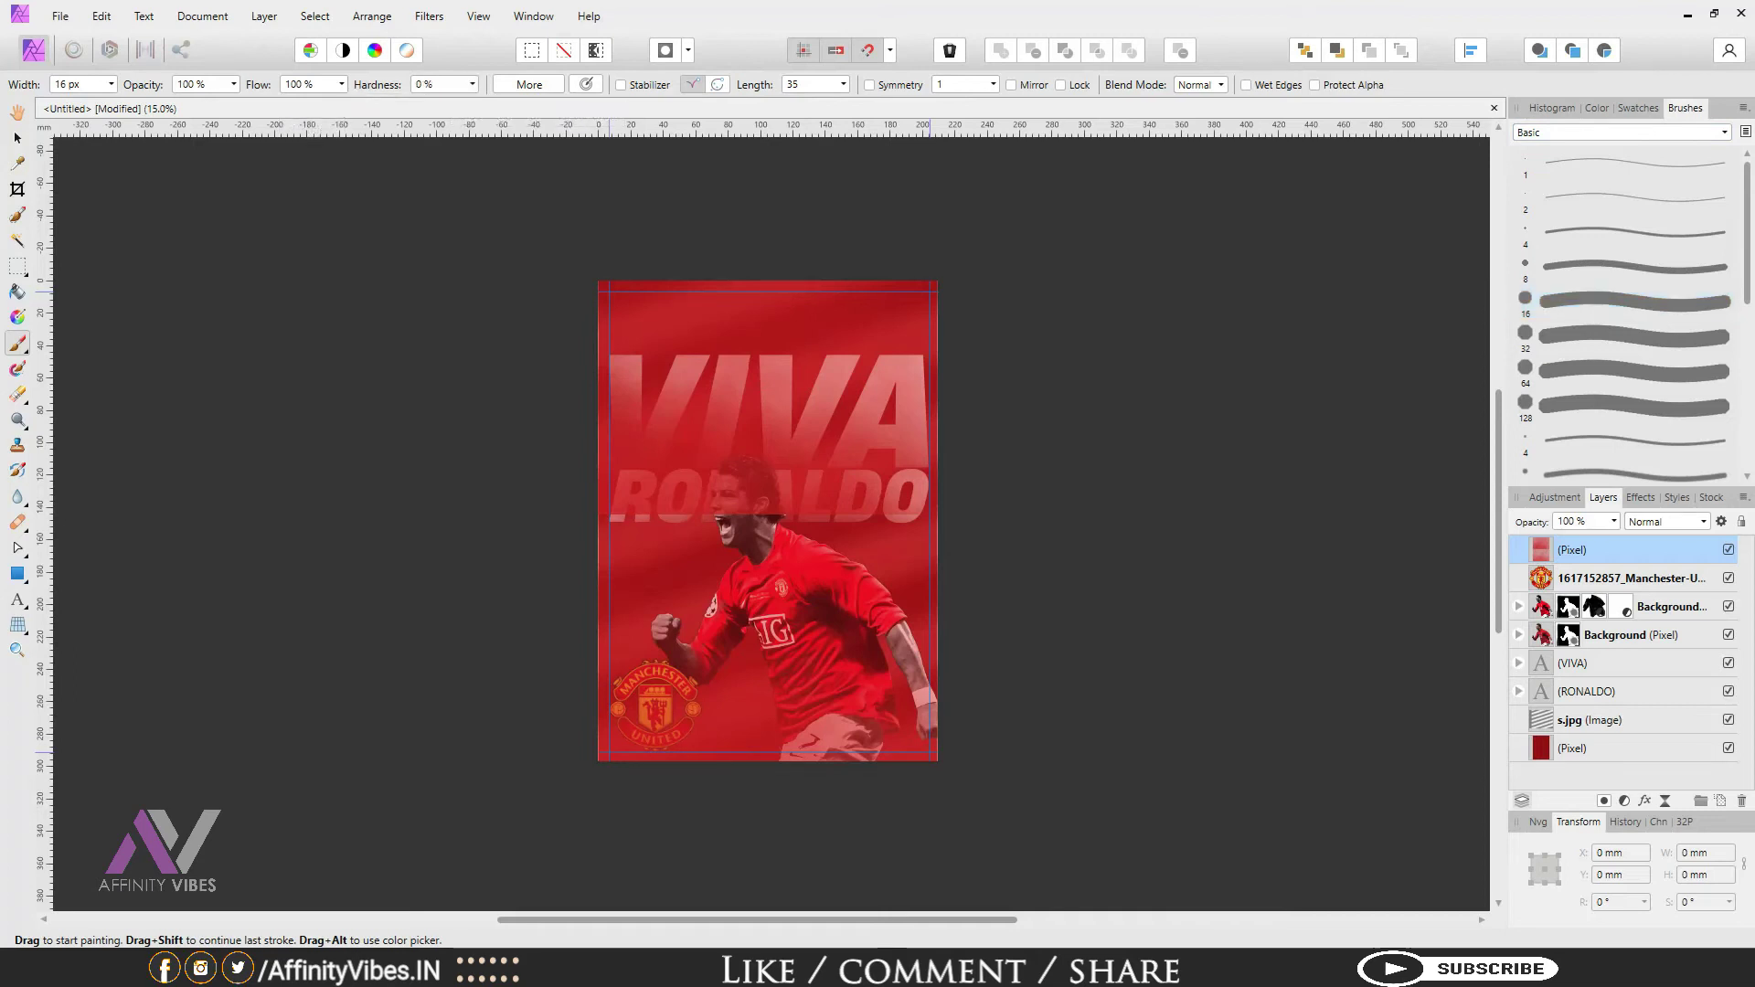
Step: Make black the painting colour and add a mask to the top fog layer
left_click(1596, 108)
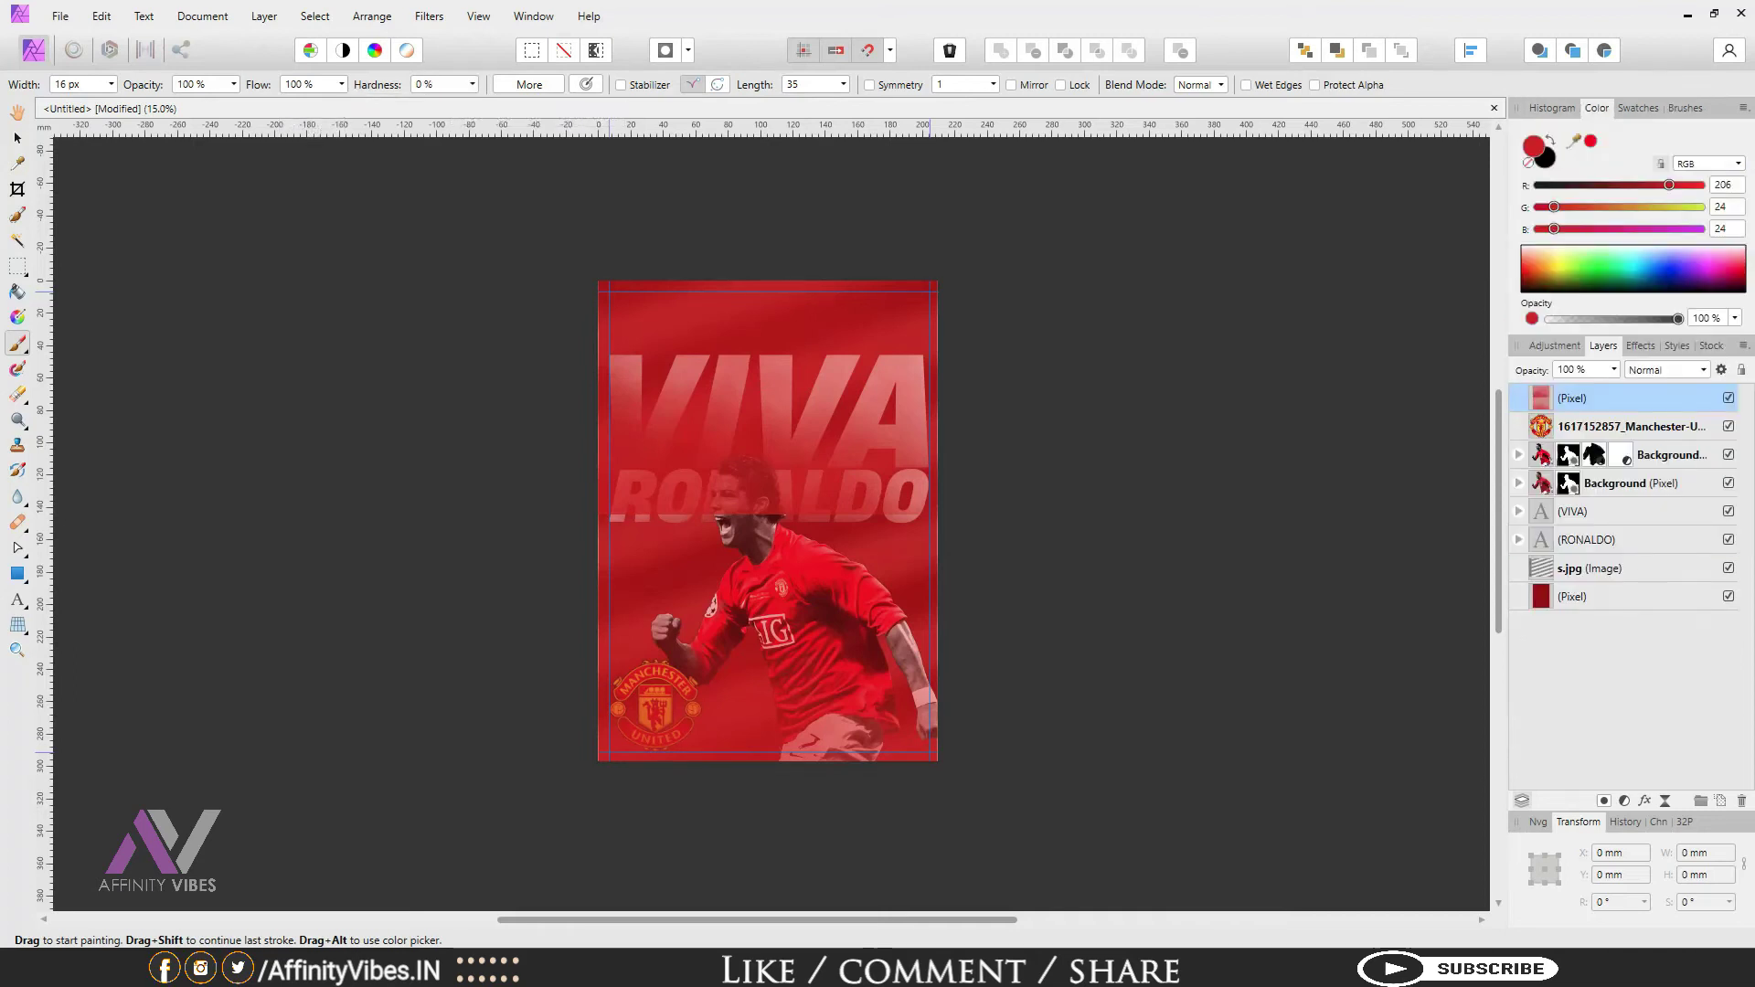
key("x")
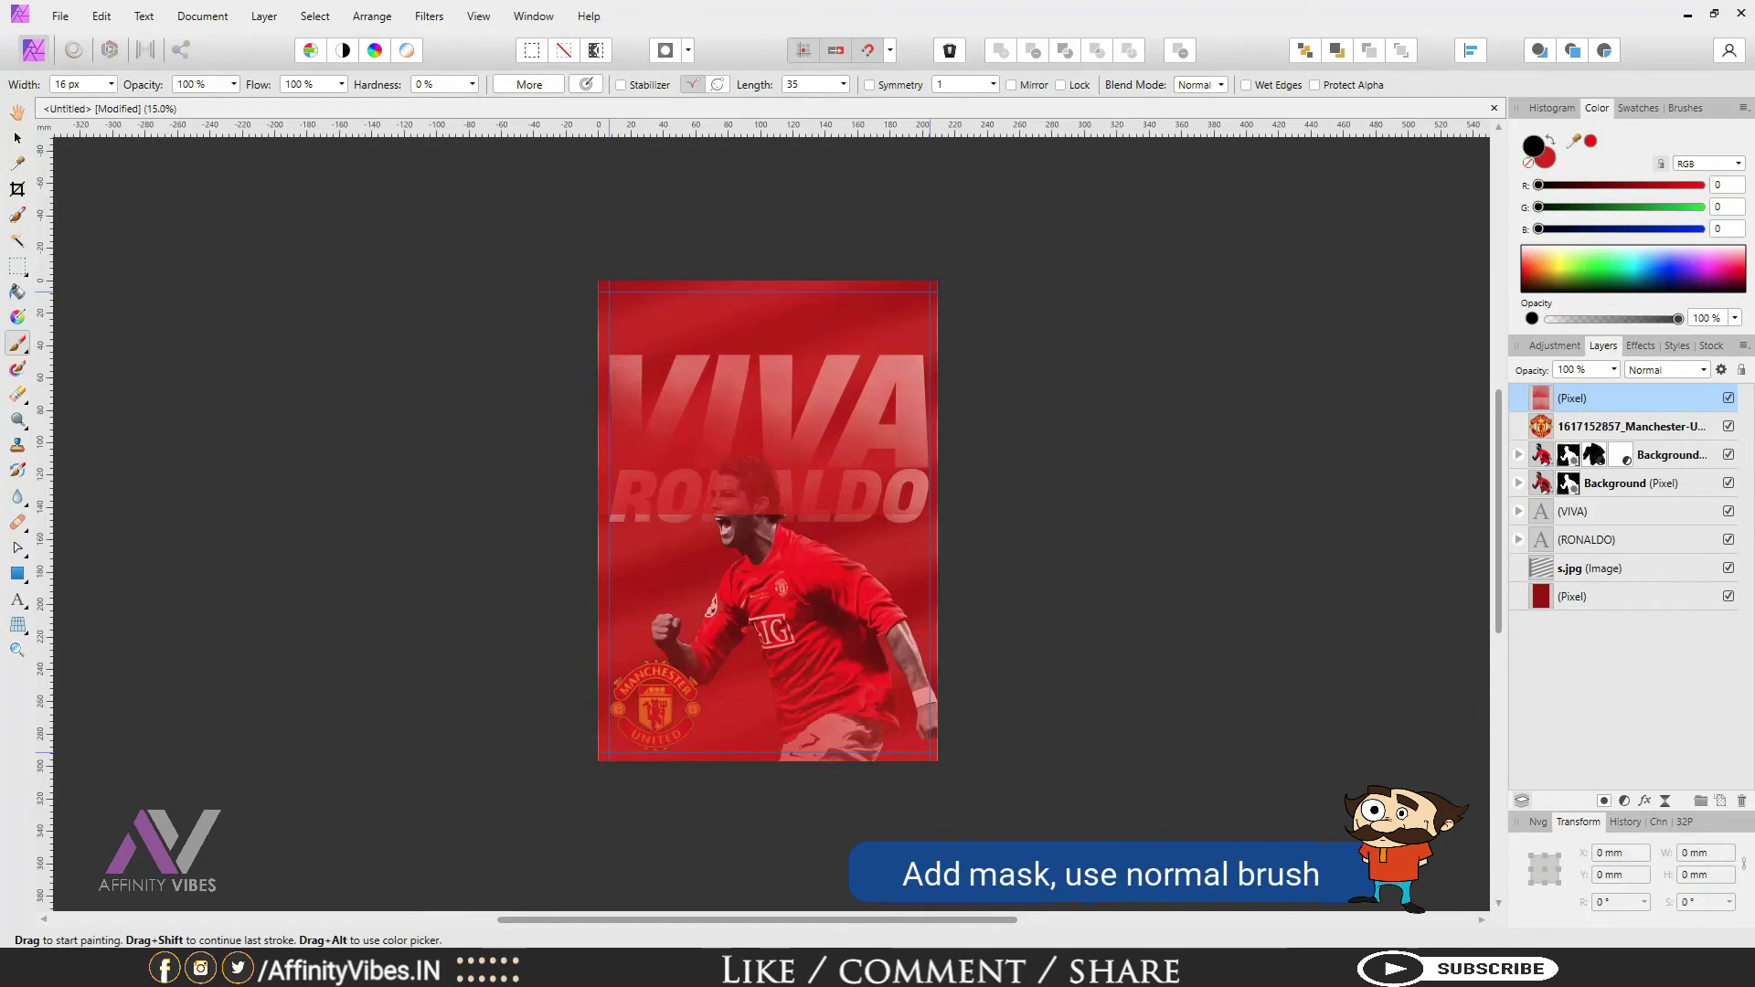
left_click(1604, 800)
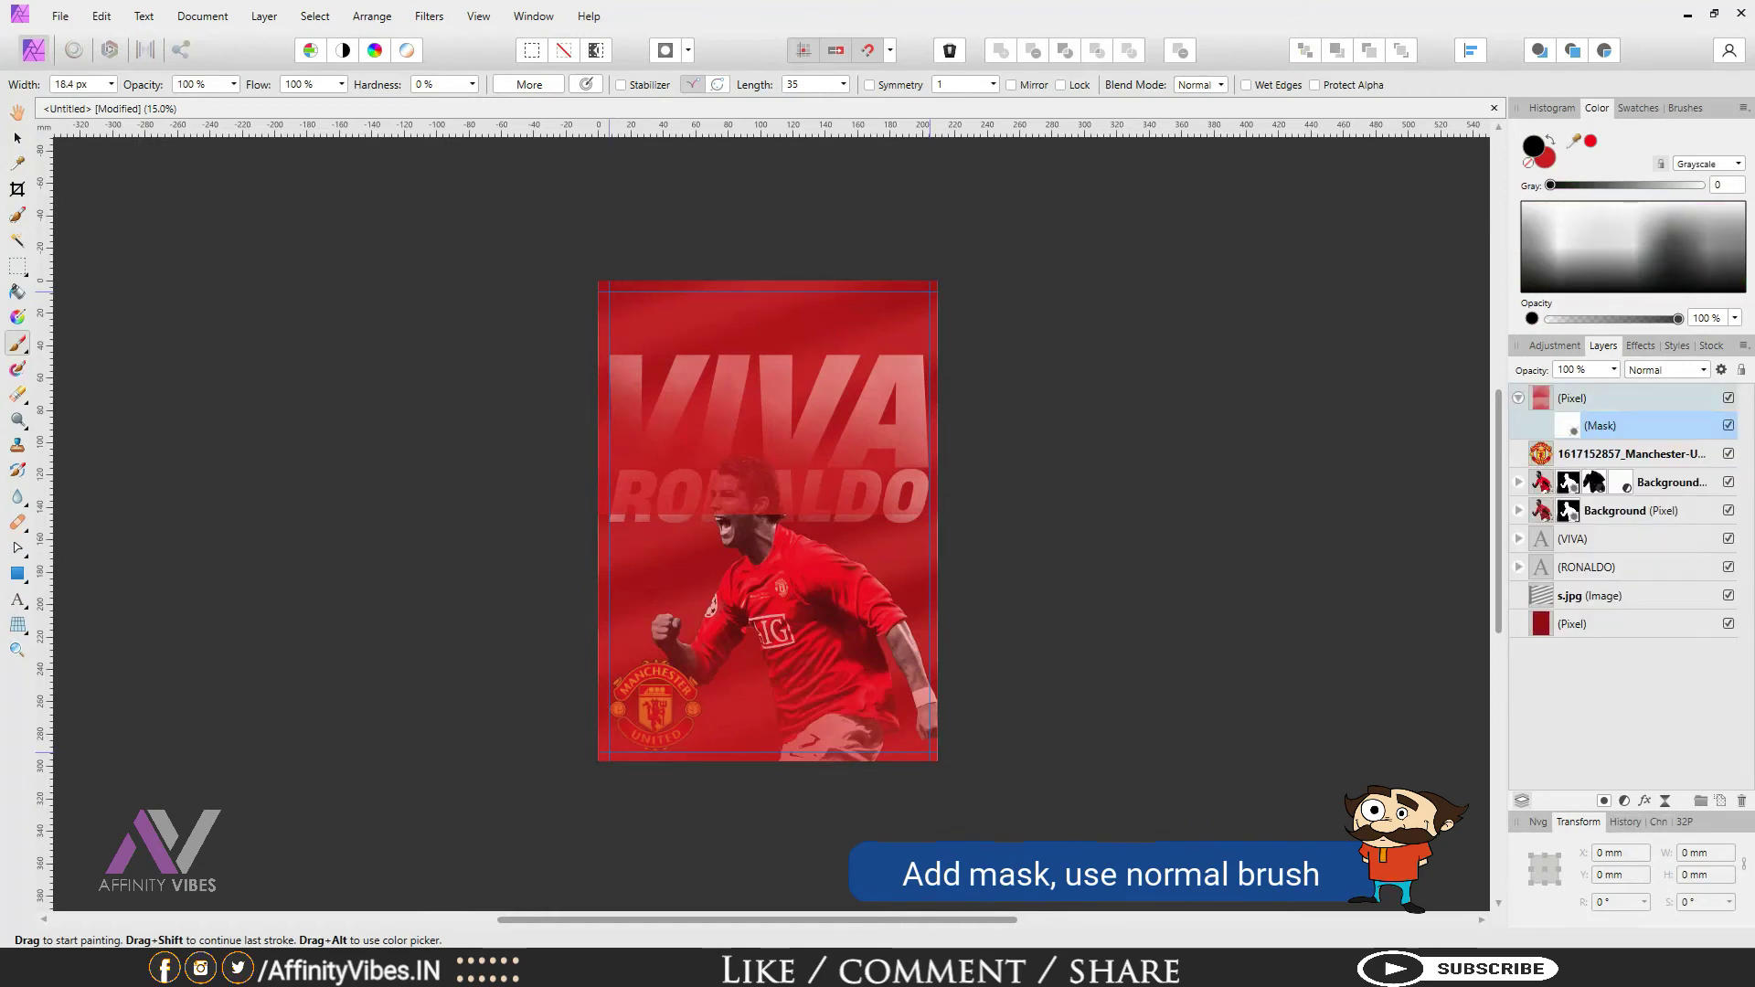
Step: Set the soft brush's opacity to 49% and enlarge it to about 3240 px
key("bracketright")
key("bracketright")
key("bracketright")
key("bracketright")
key("bracketright")
key("bracketright")
key("bracketright")
key("bracketright")
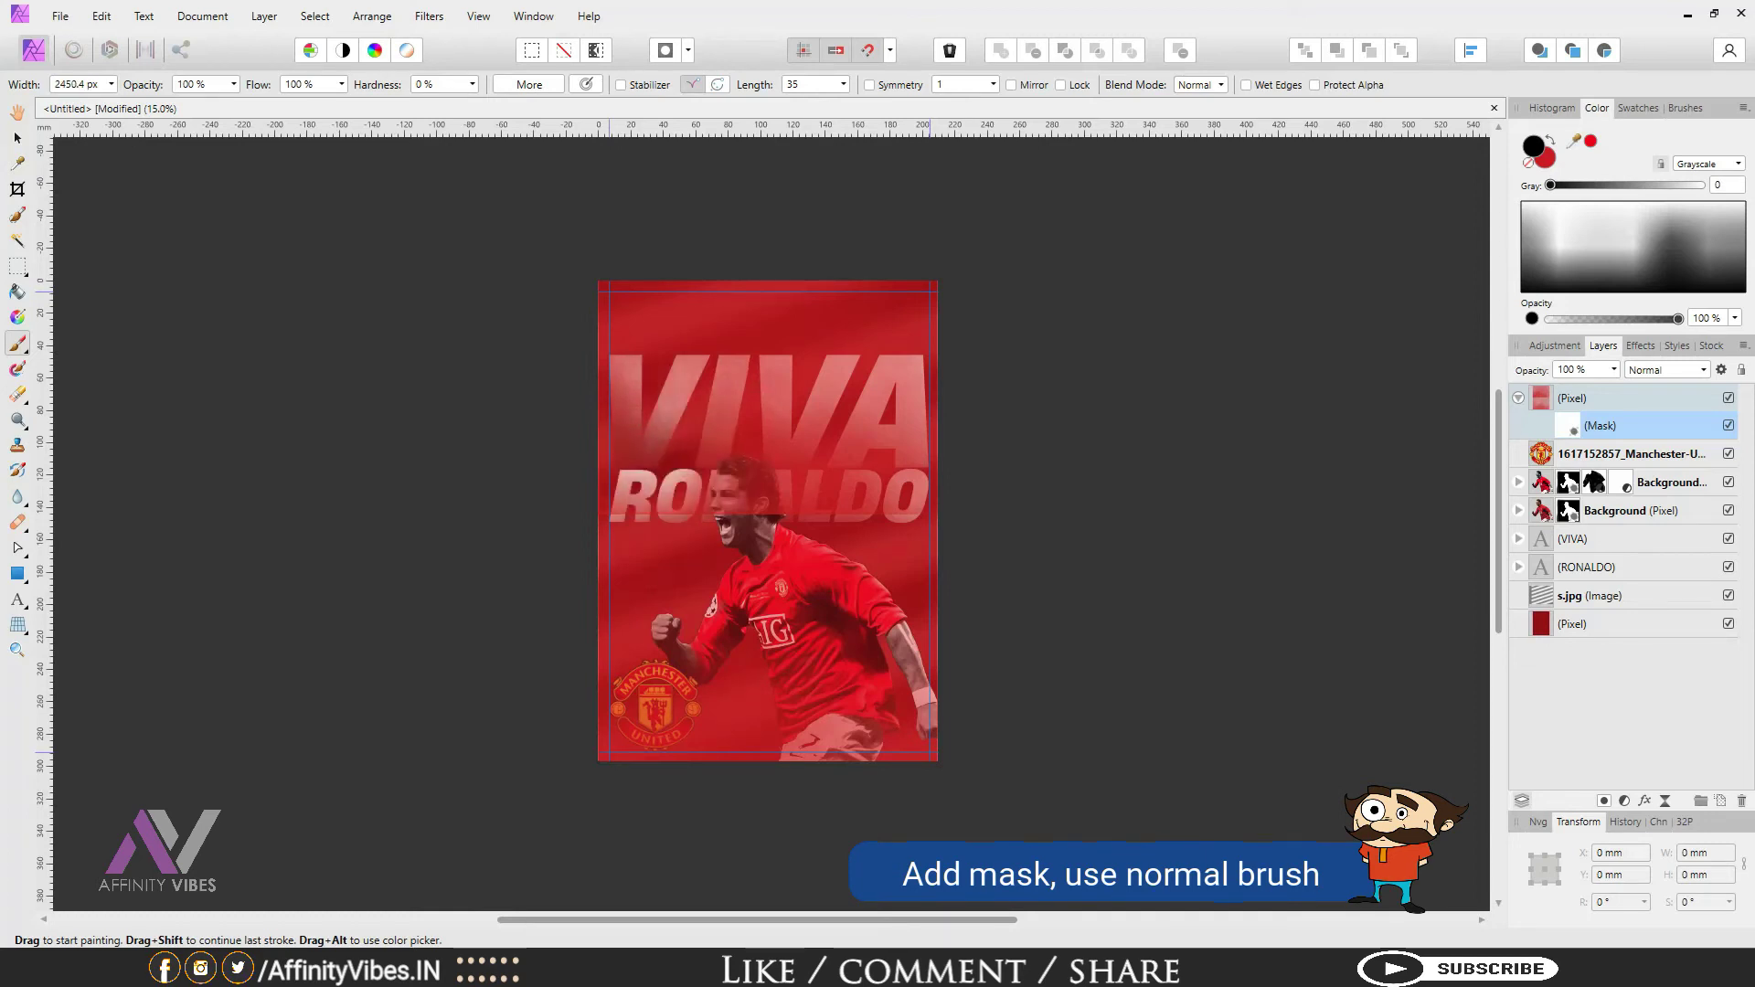
left_click(233, 84)
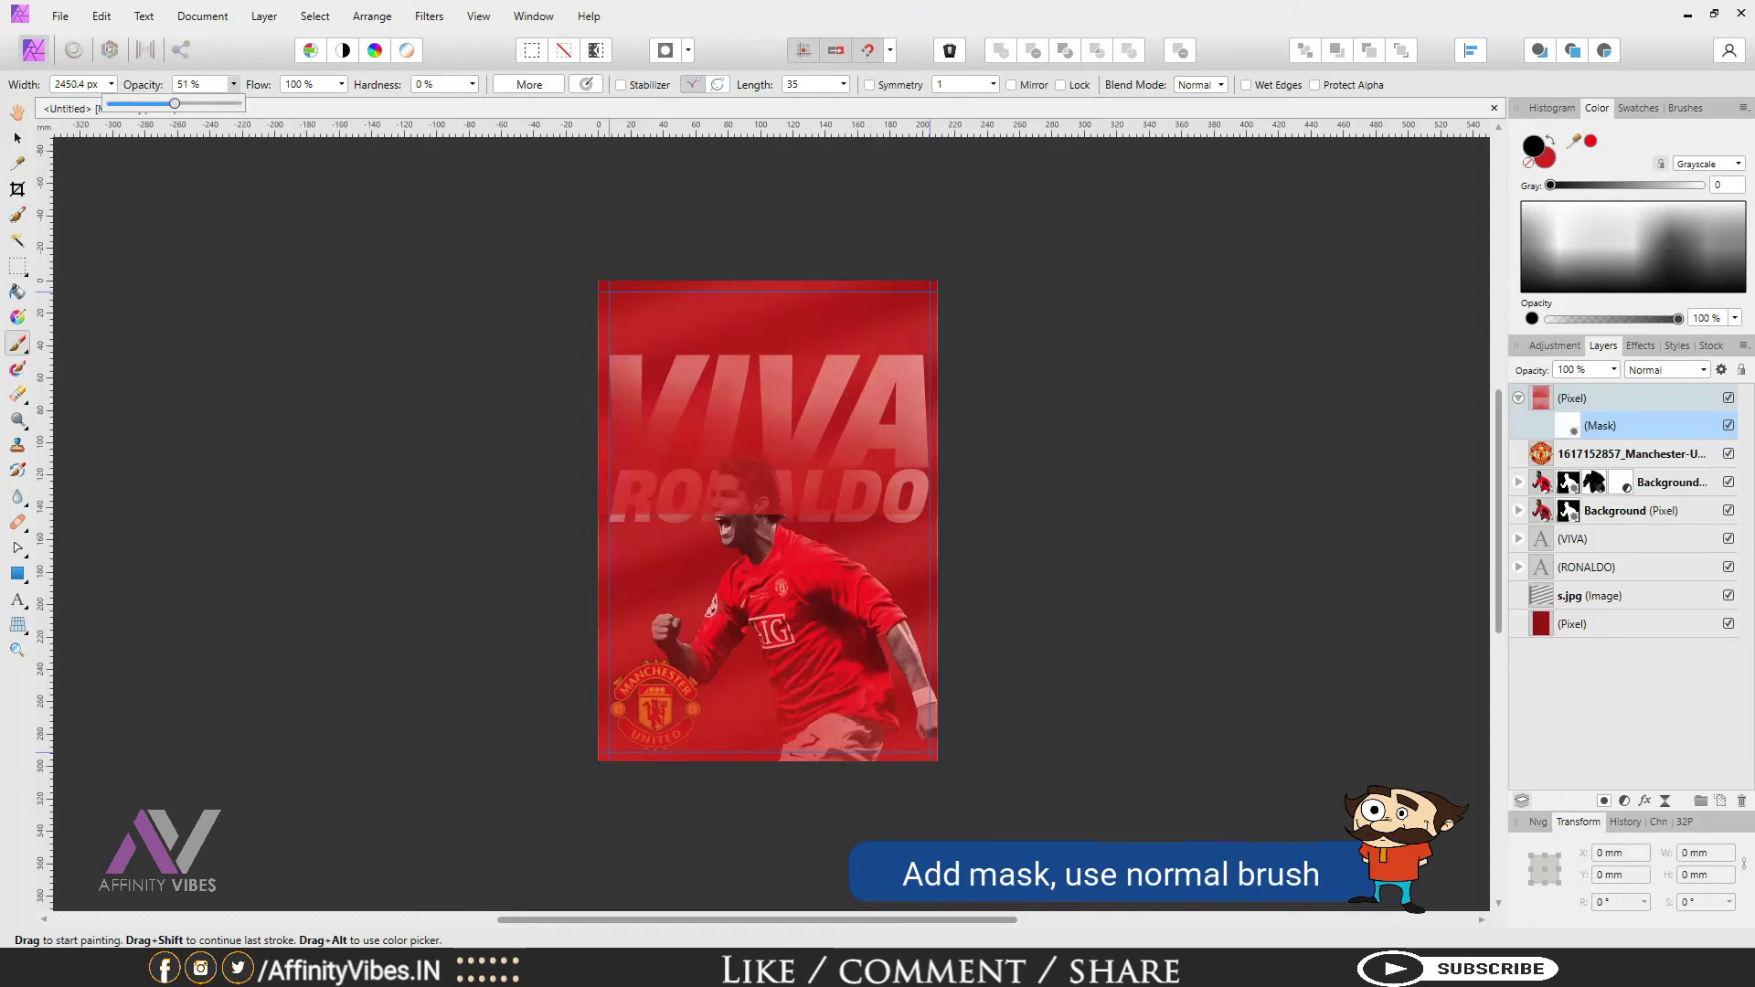
left_click_drag(175, 104, 173, 103)
left_click(631, 494)
key("bracketright")
key("bracketright")
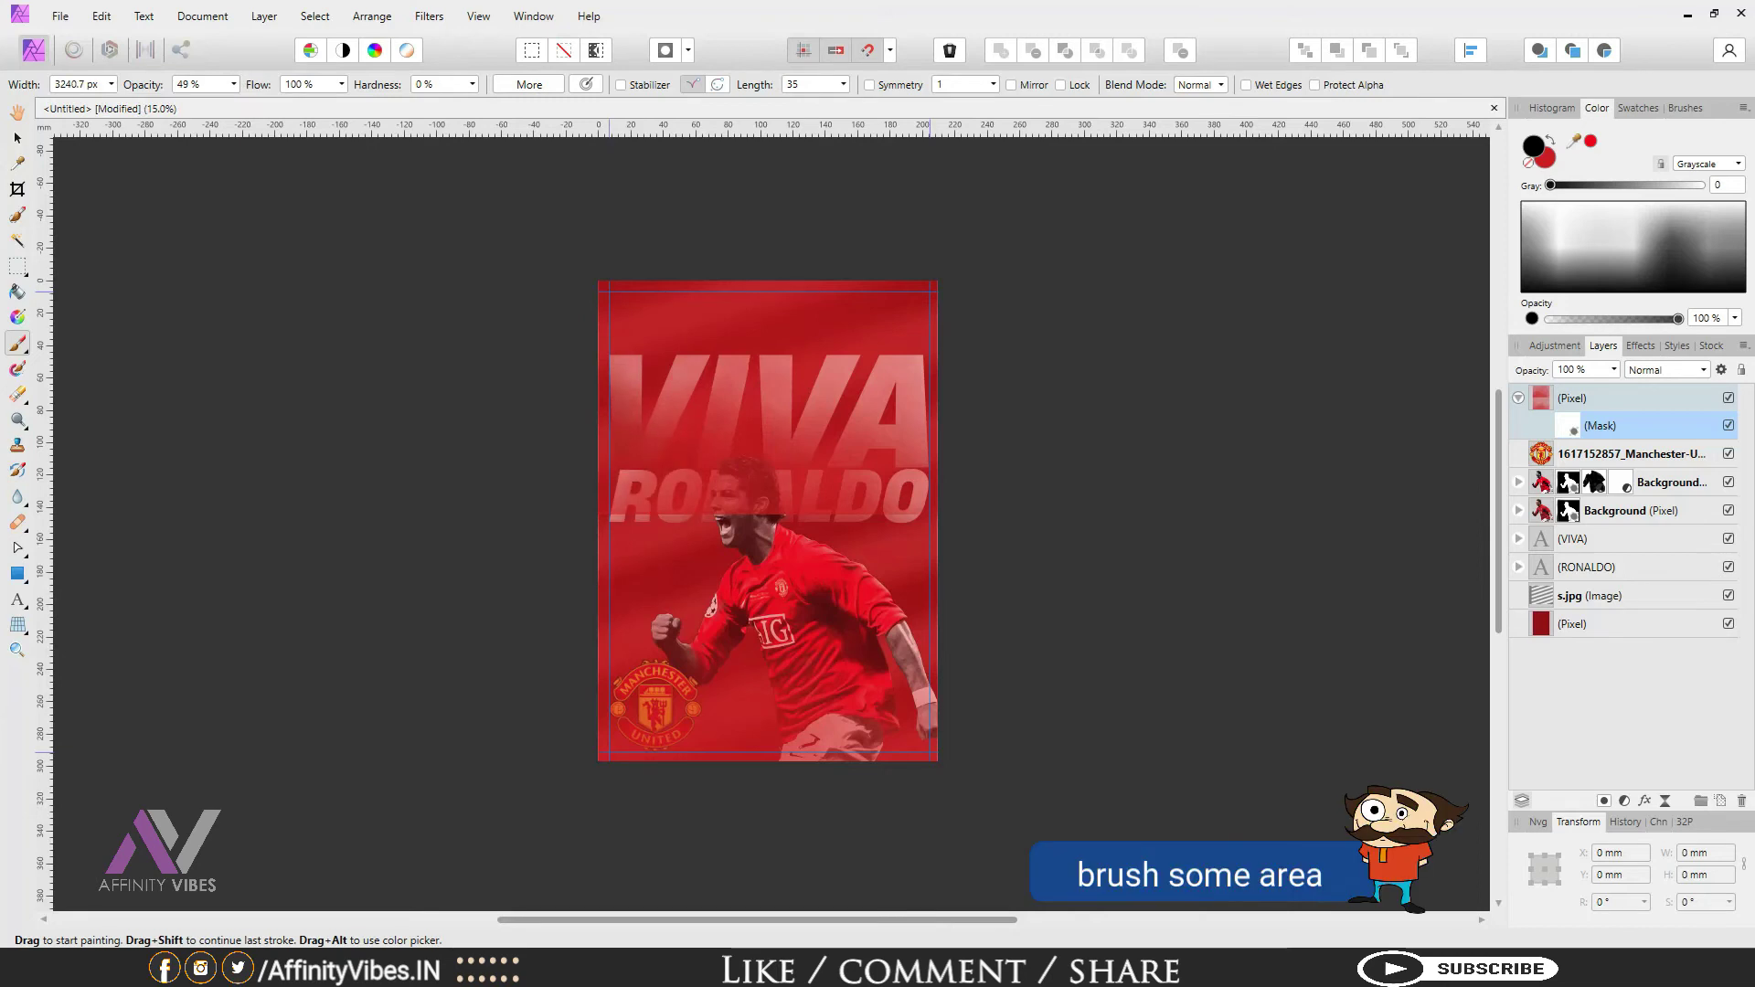
Step: Paint black on the fog layer's mask to clear fog from the text, player and logo, leaving some along the upper and lower edges
mouse_move(654, 457)
left_mouse_down()
mouse_move(869, 448)
mouse_move(695, 444)
mouse_move(653, 484)
mouse_move(767, 507)
mouse_move(895, 489)
left_mouse_up()
left_click_drag(722, 731, 887, 740)
mouse_move(891, 339)
left_mouse_down()
mouse_move(667, 306)
mouse_move(877, 292)
left_mouse_up()
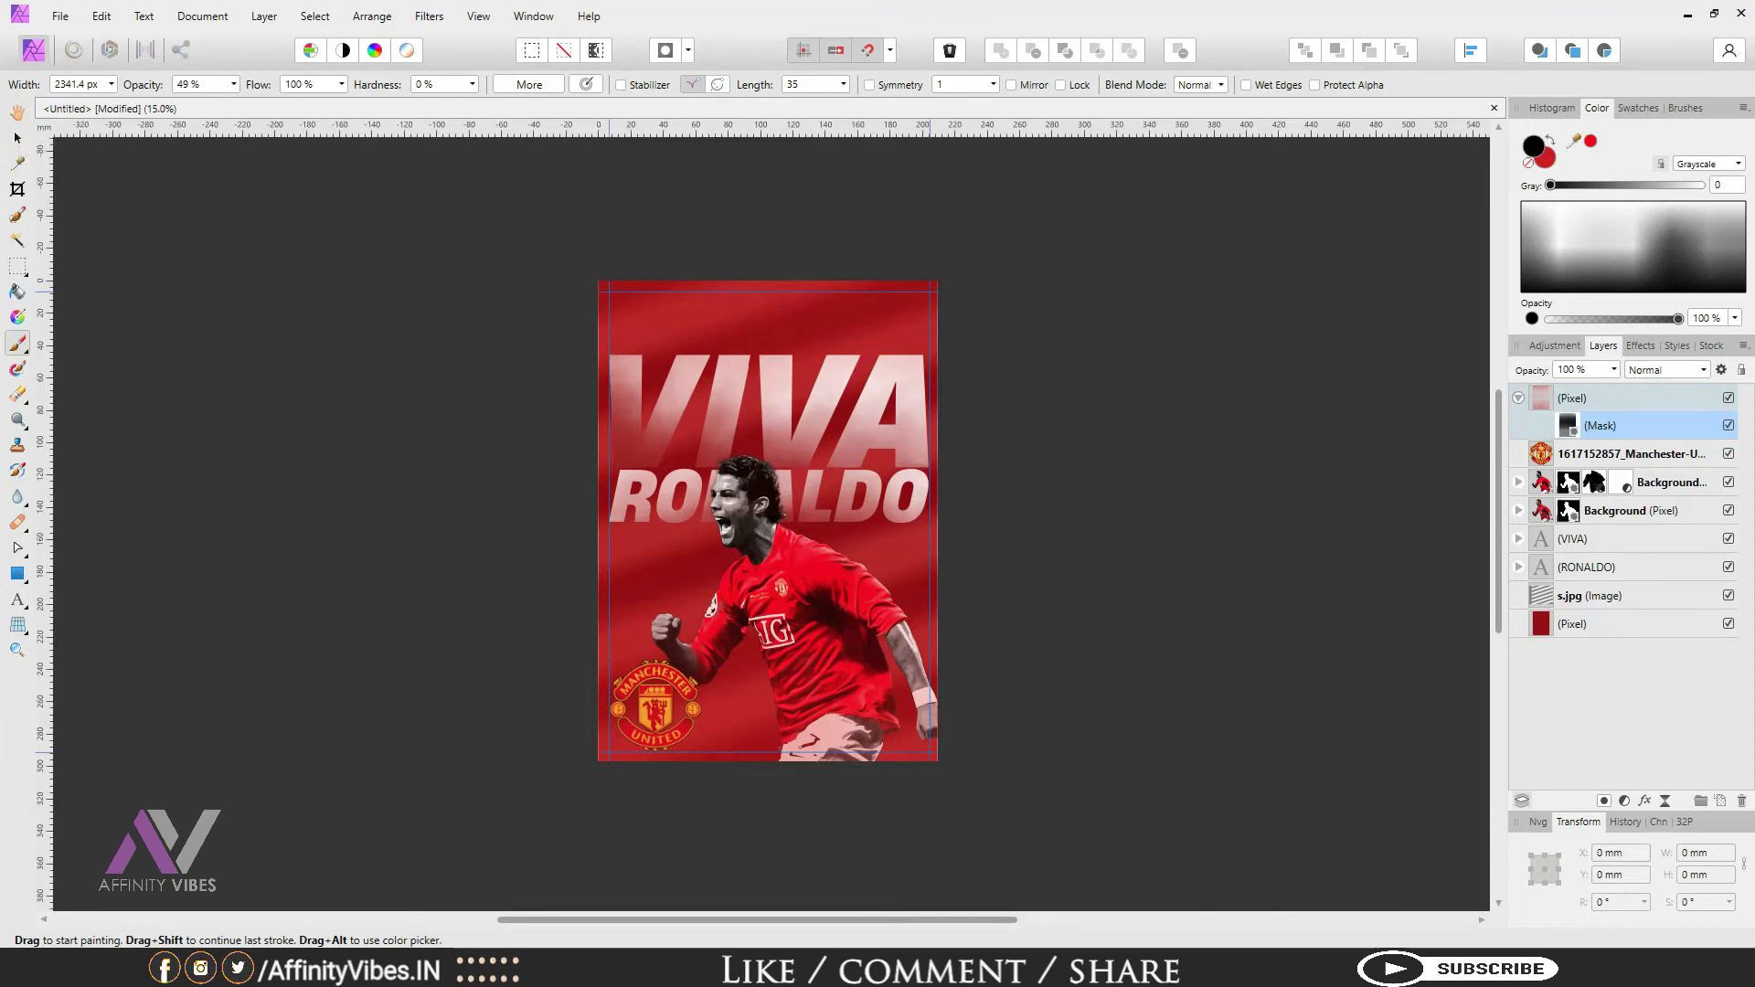
Step: Hide every layer beneath the masked fog layer to inspect the remaining fog on its own
left_click(1727, 624)
left_click(1727, 596)
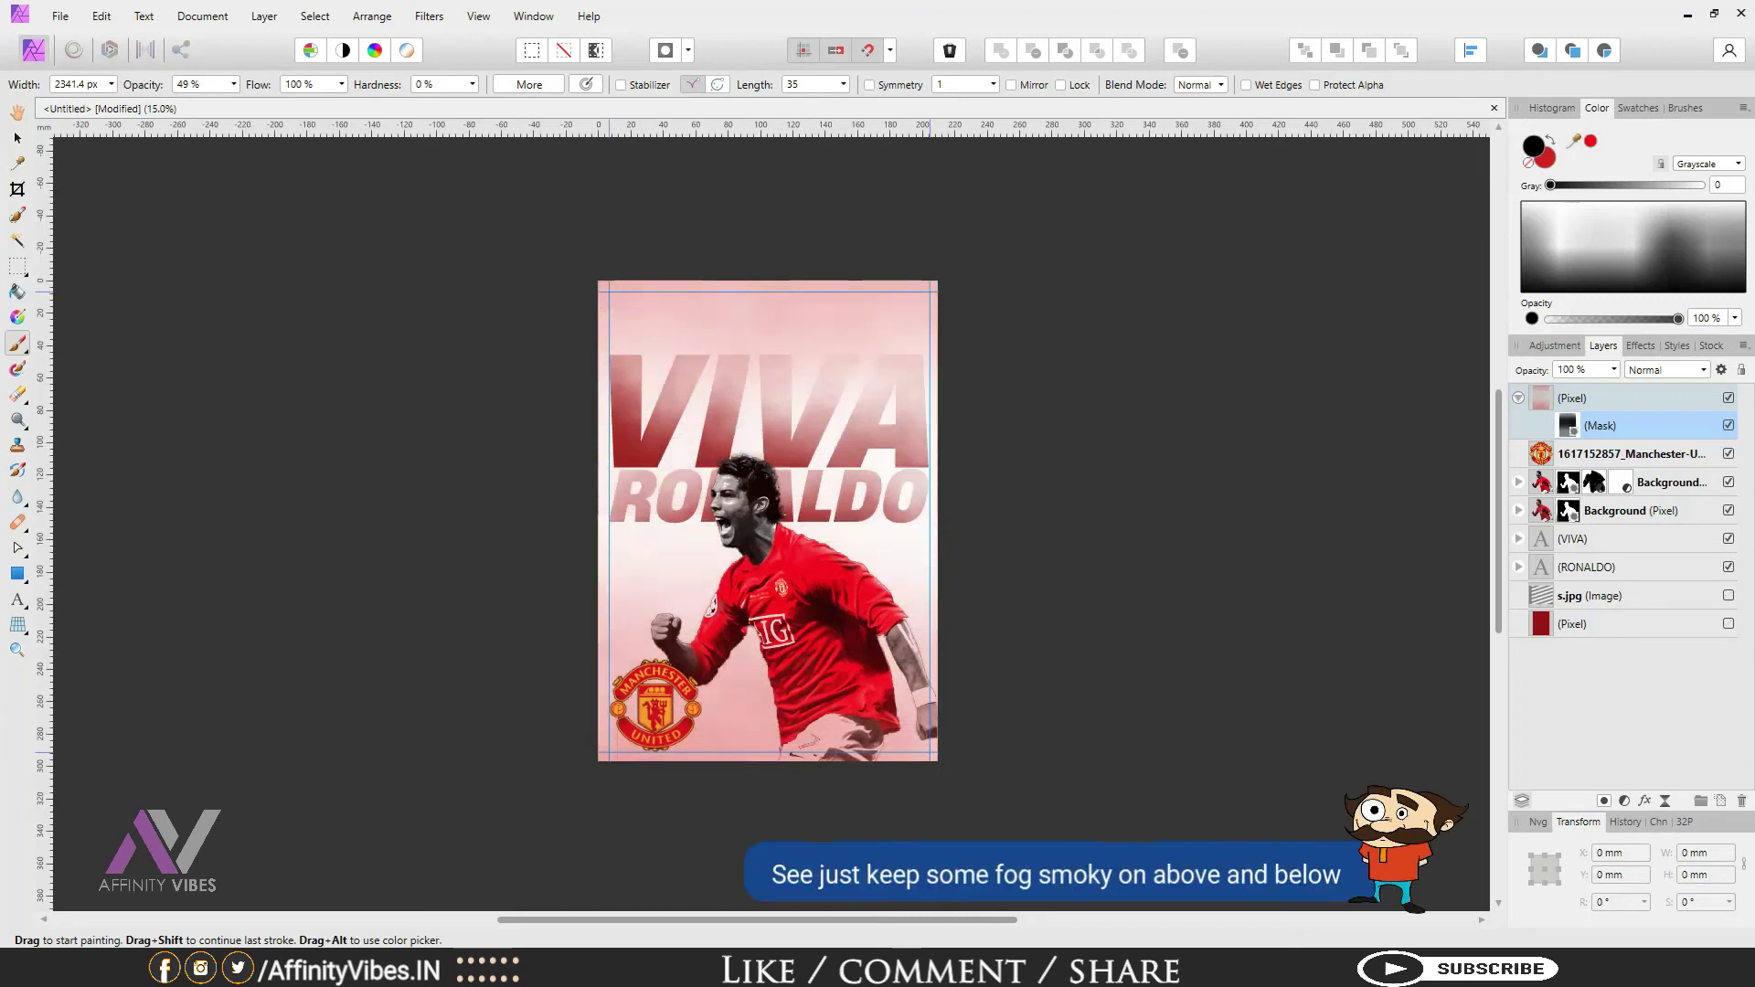
left_click(1727, 567)
left_click(1727, 539)
left_click(1728, 511)
left_click(1727, 483)
left_click(1727, 454)
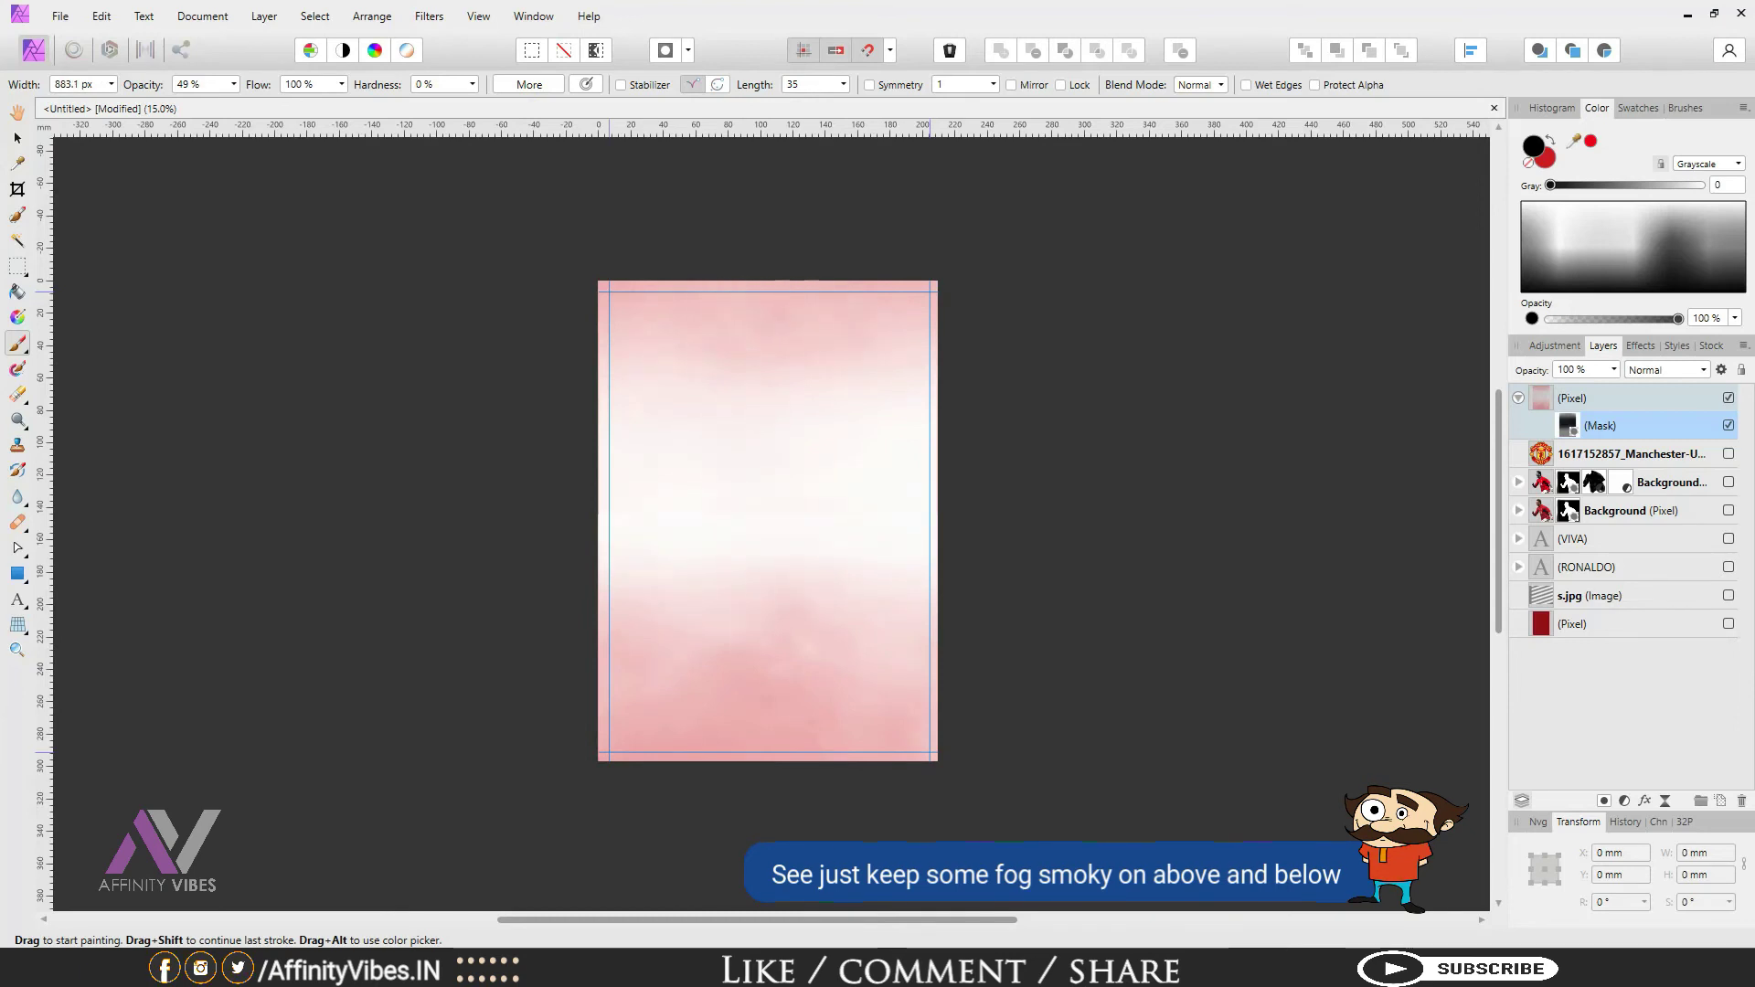
Step: Make all the hidden poster layers visible again and collapse the fog layer
left_click(1728, 624)
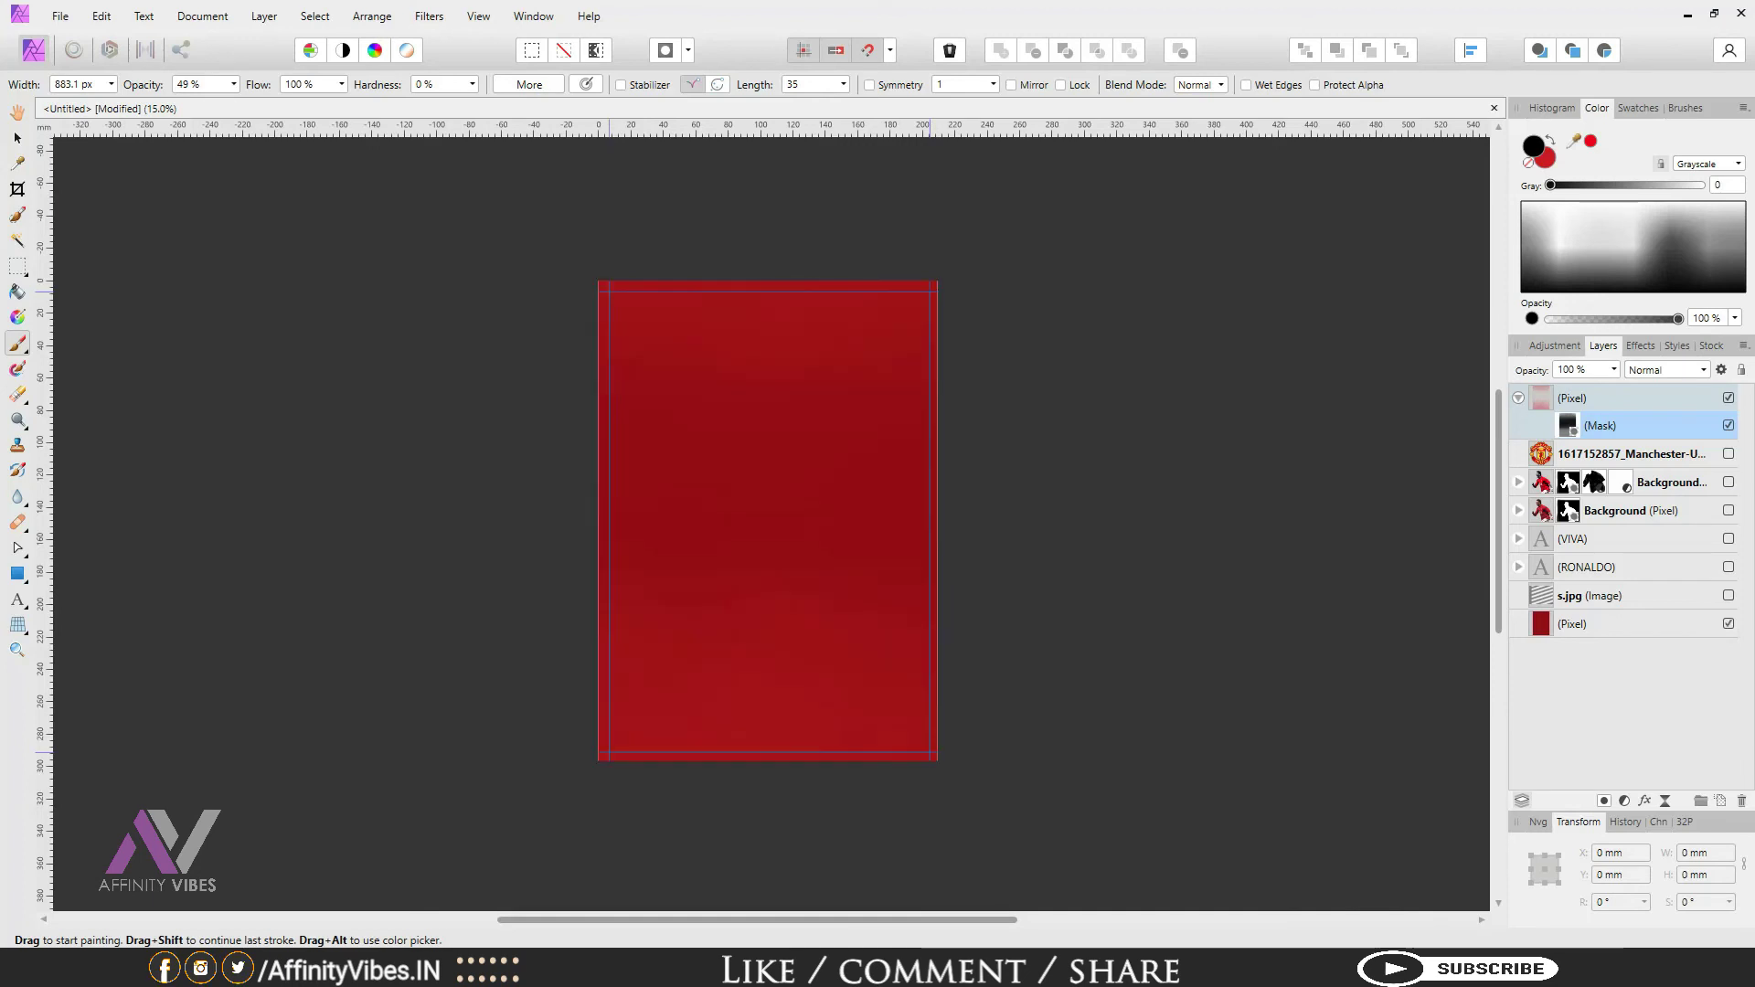
left_click(1727, 596)
left_click(1728, 568)
left_click(1727, 539)
left_click(1727, 510)
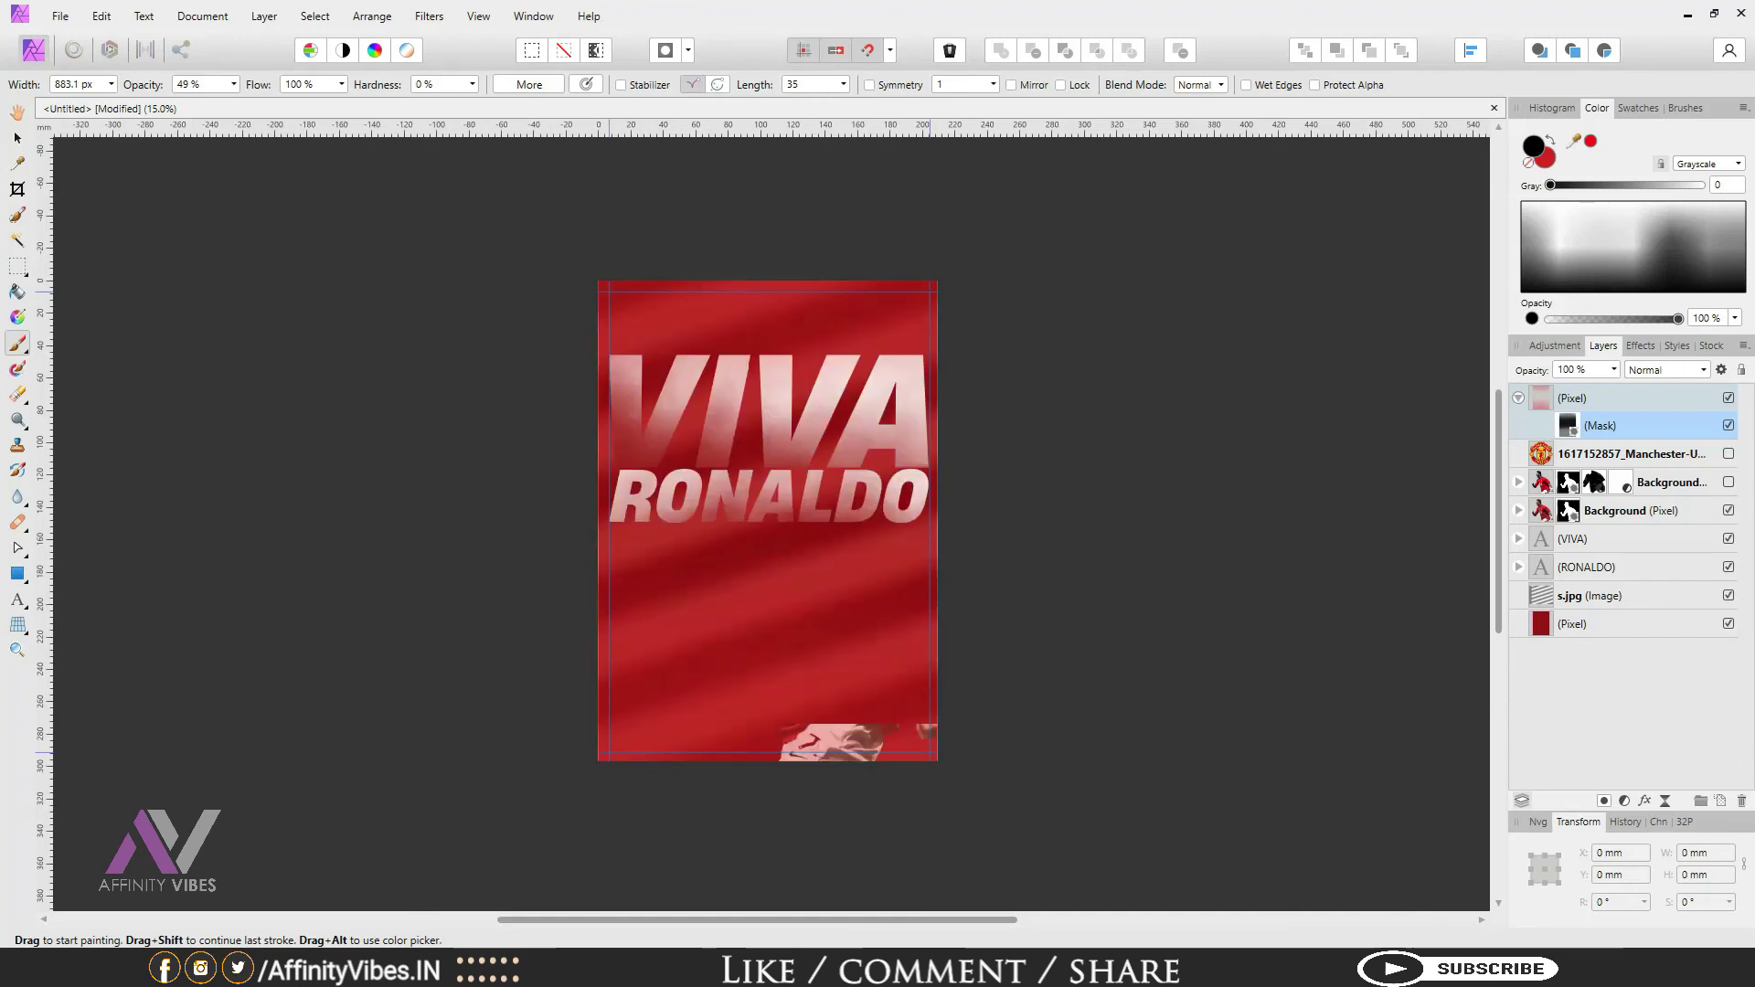
left_click(1728, 481)
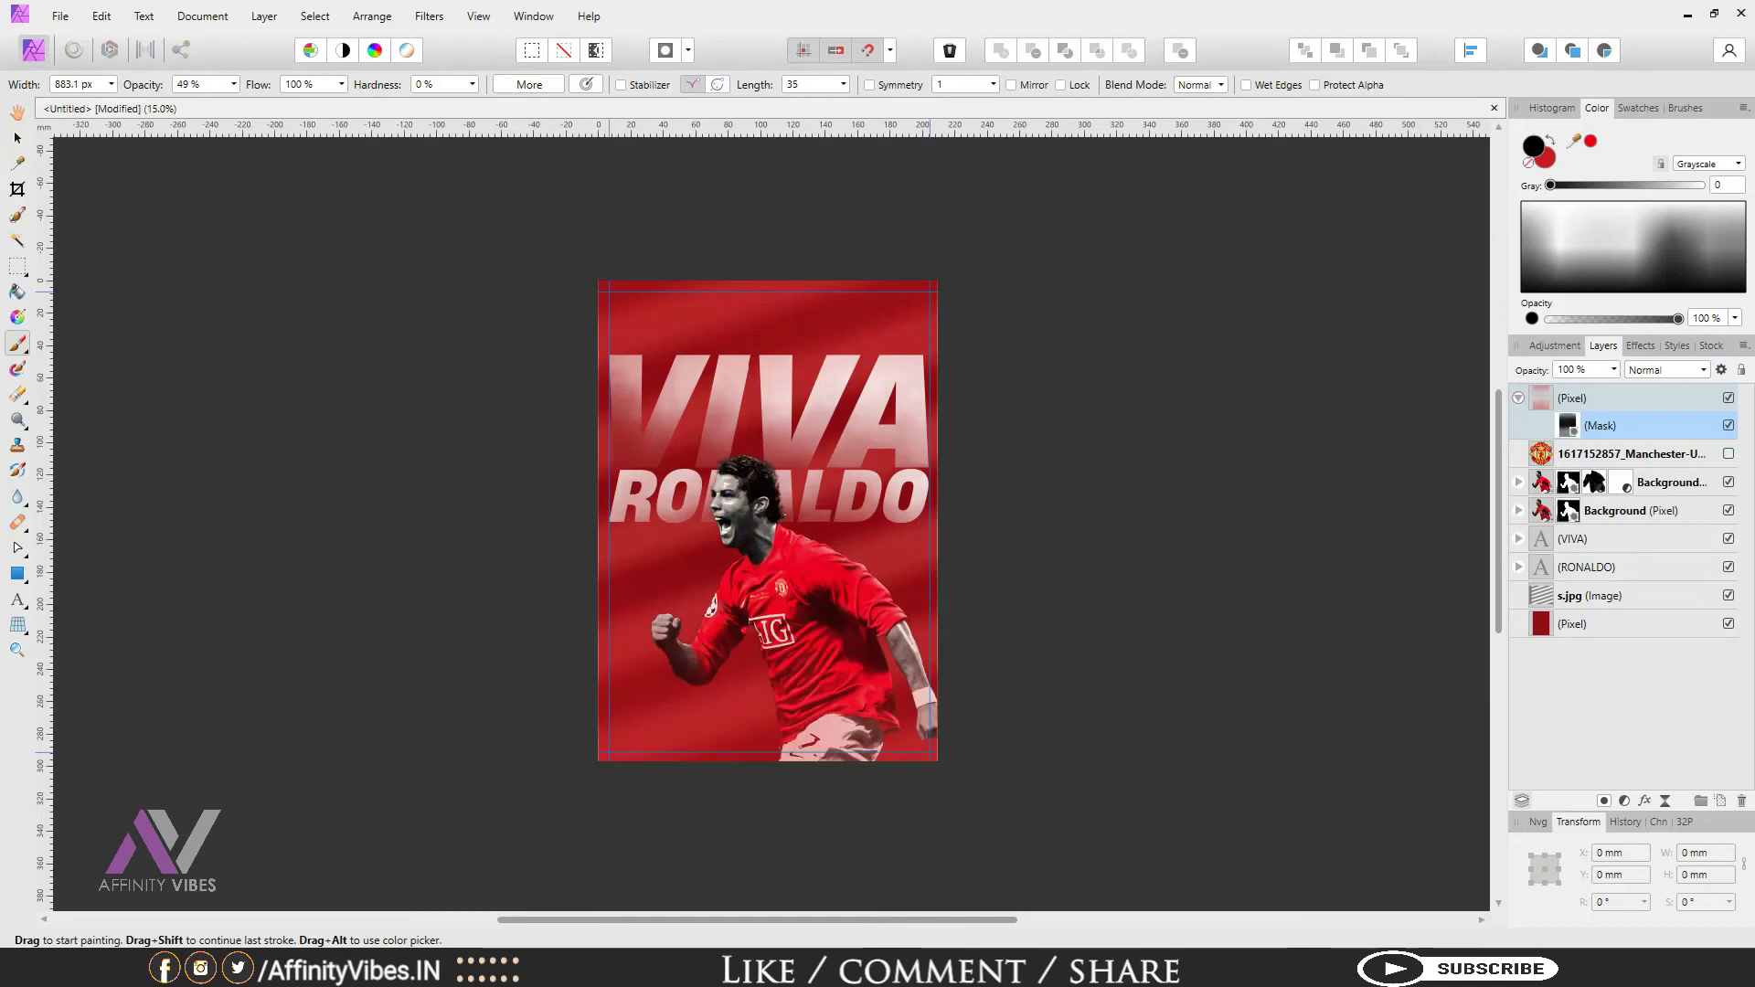
left_click(1727, 454)
left_click(1518, 398)
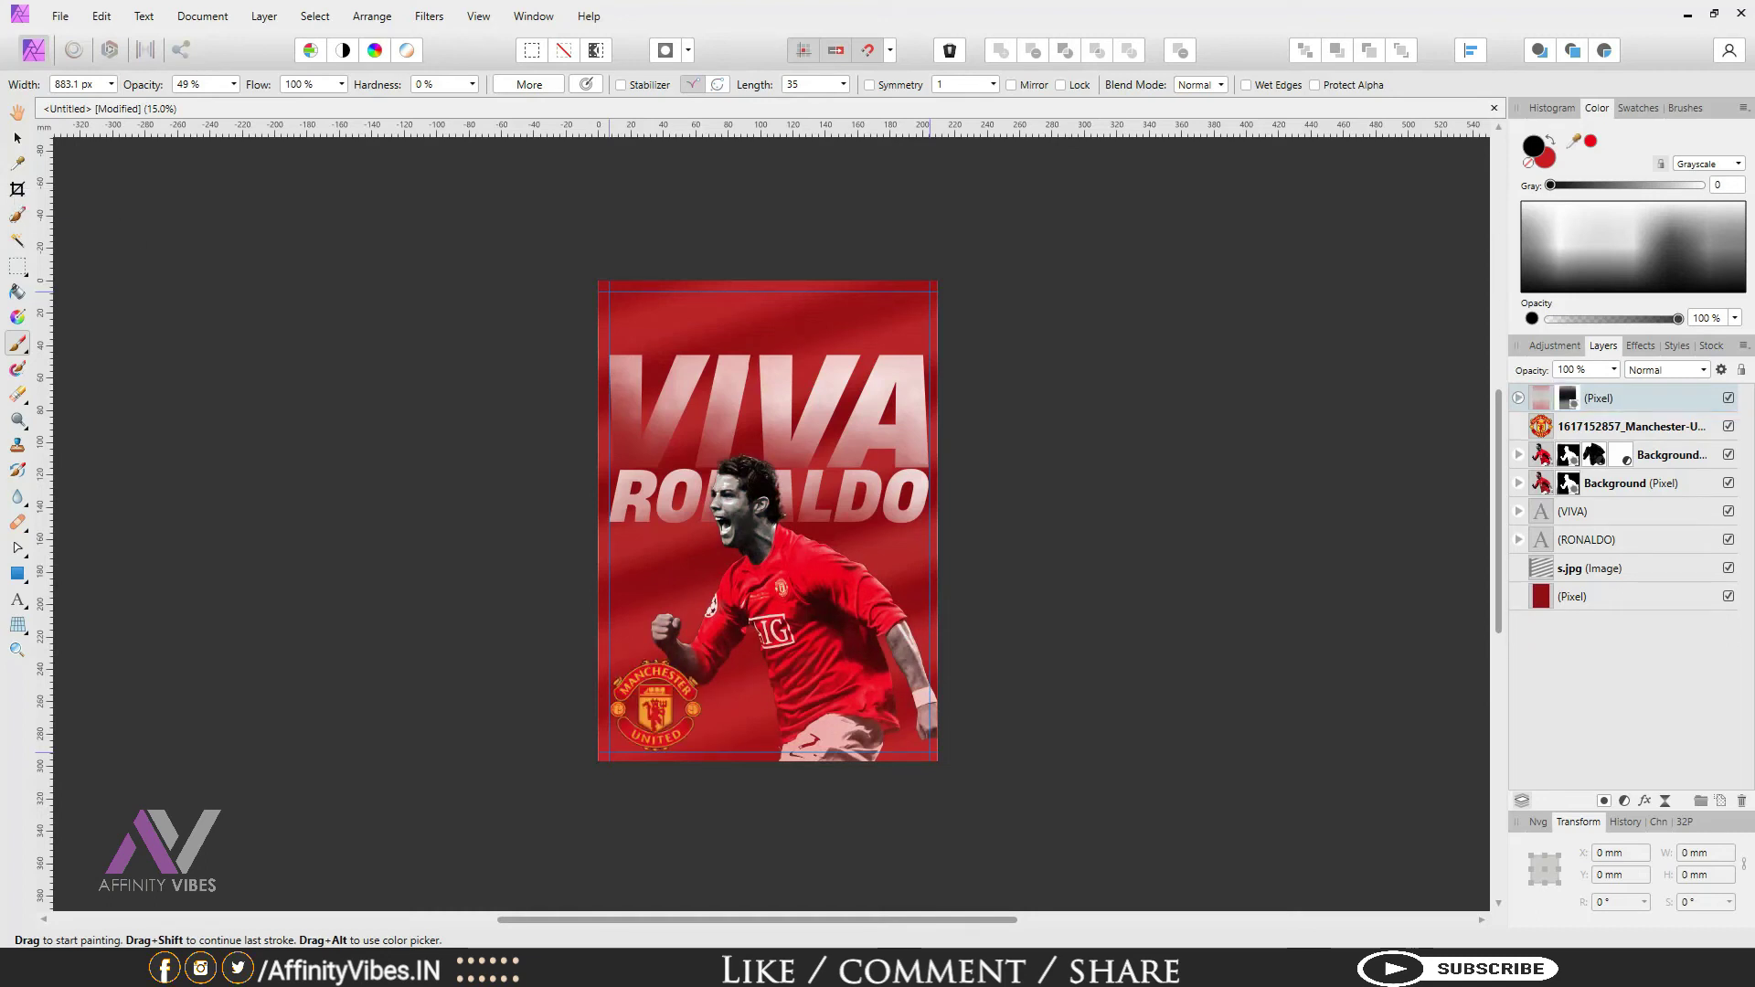
Step: Group all the poster layers and add a merged pixel copy of the artwork above the group
key("h")
key("ctrl+0")
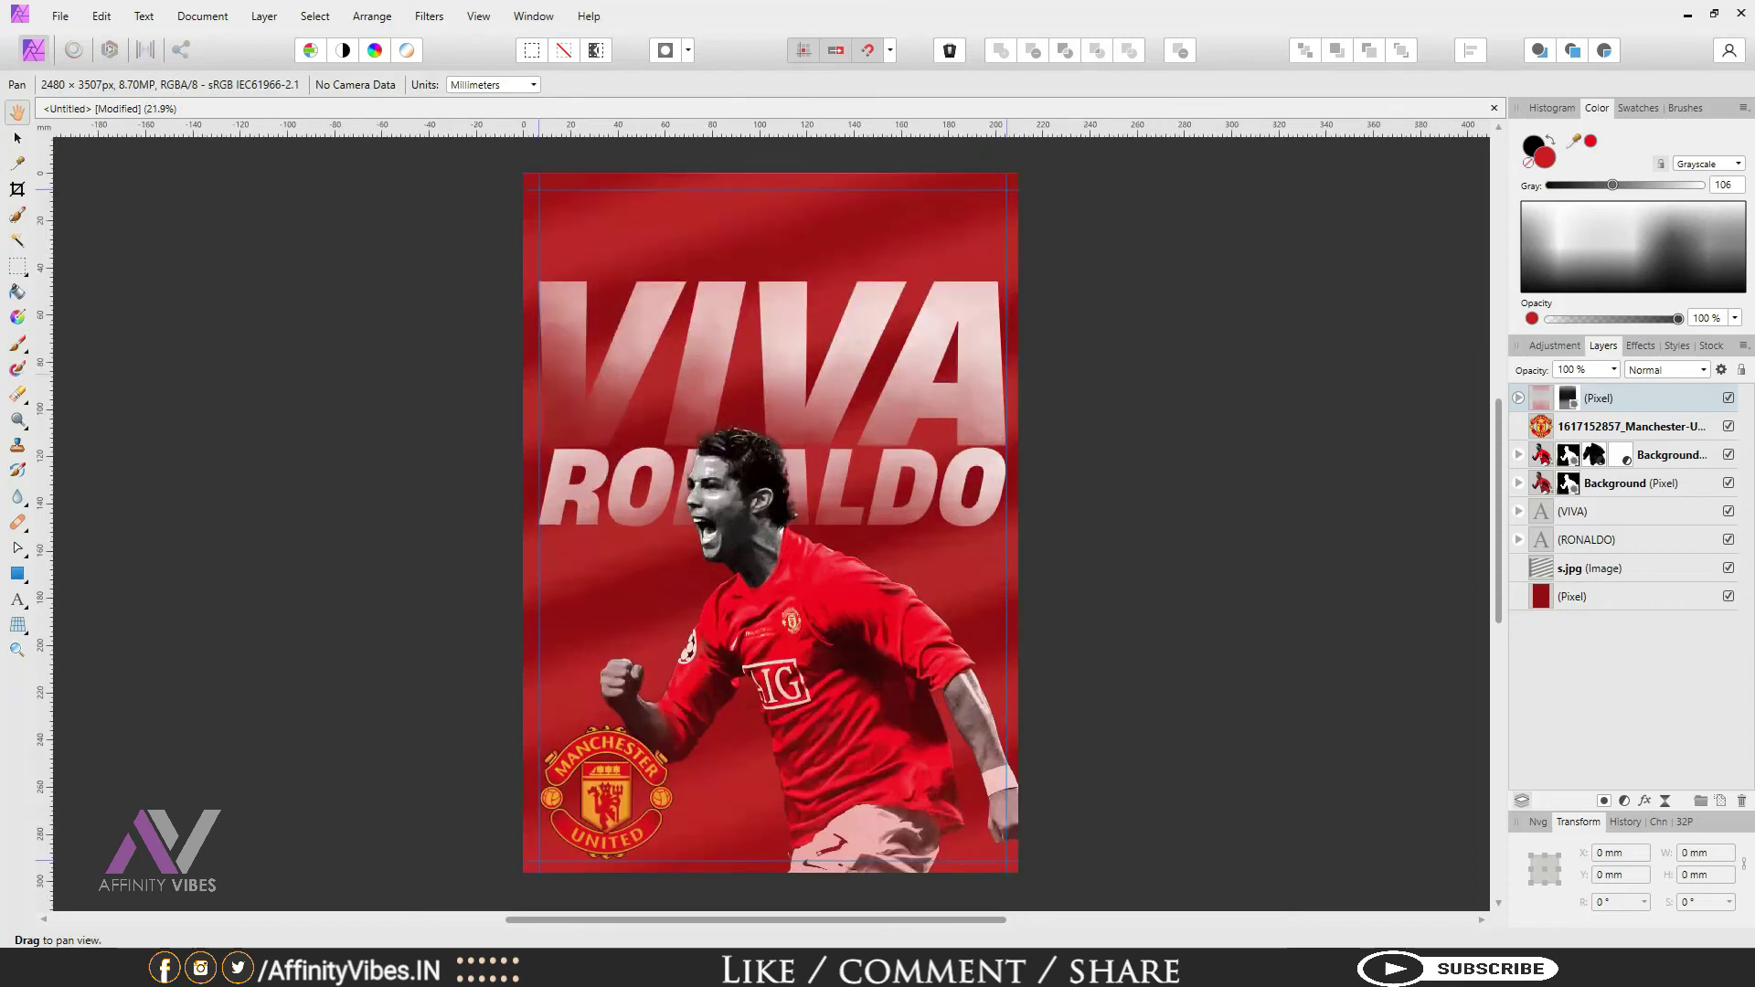
left_click(1632, 597)
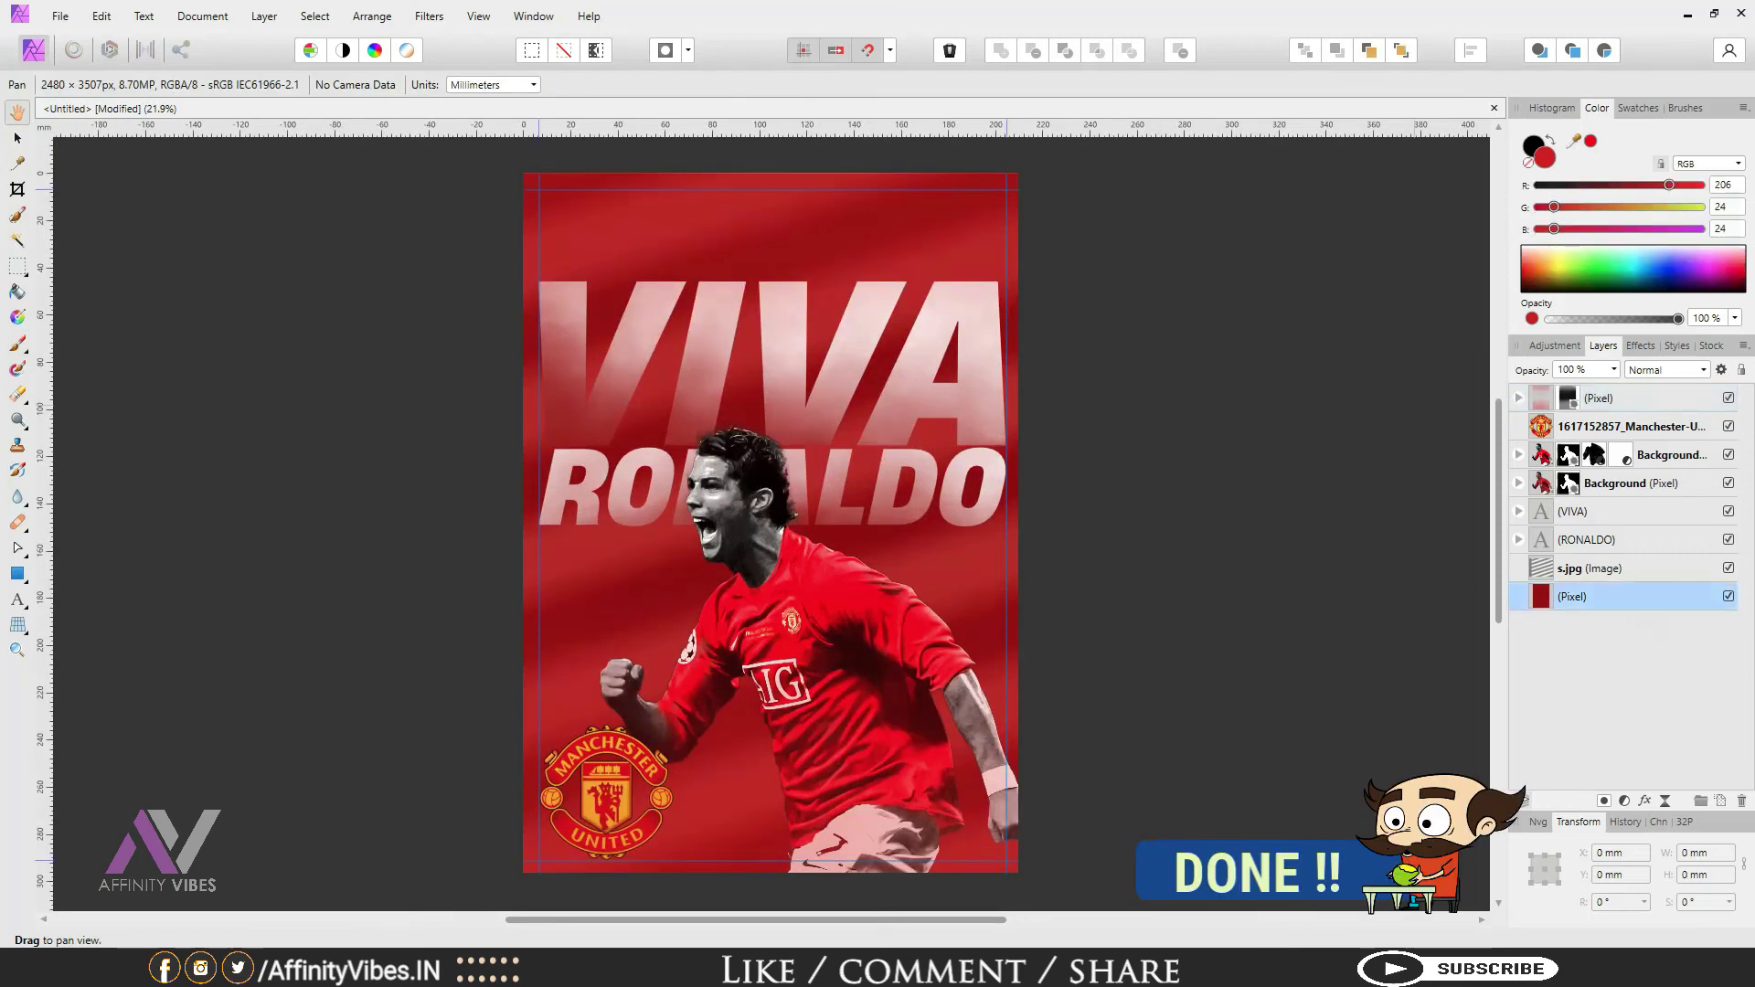
left_click(1636, 398, "shift")
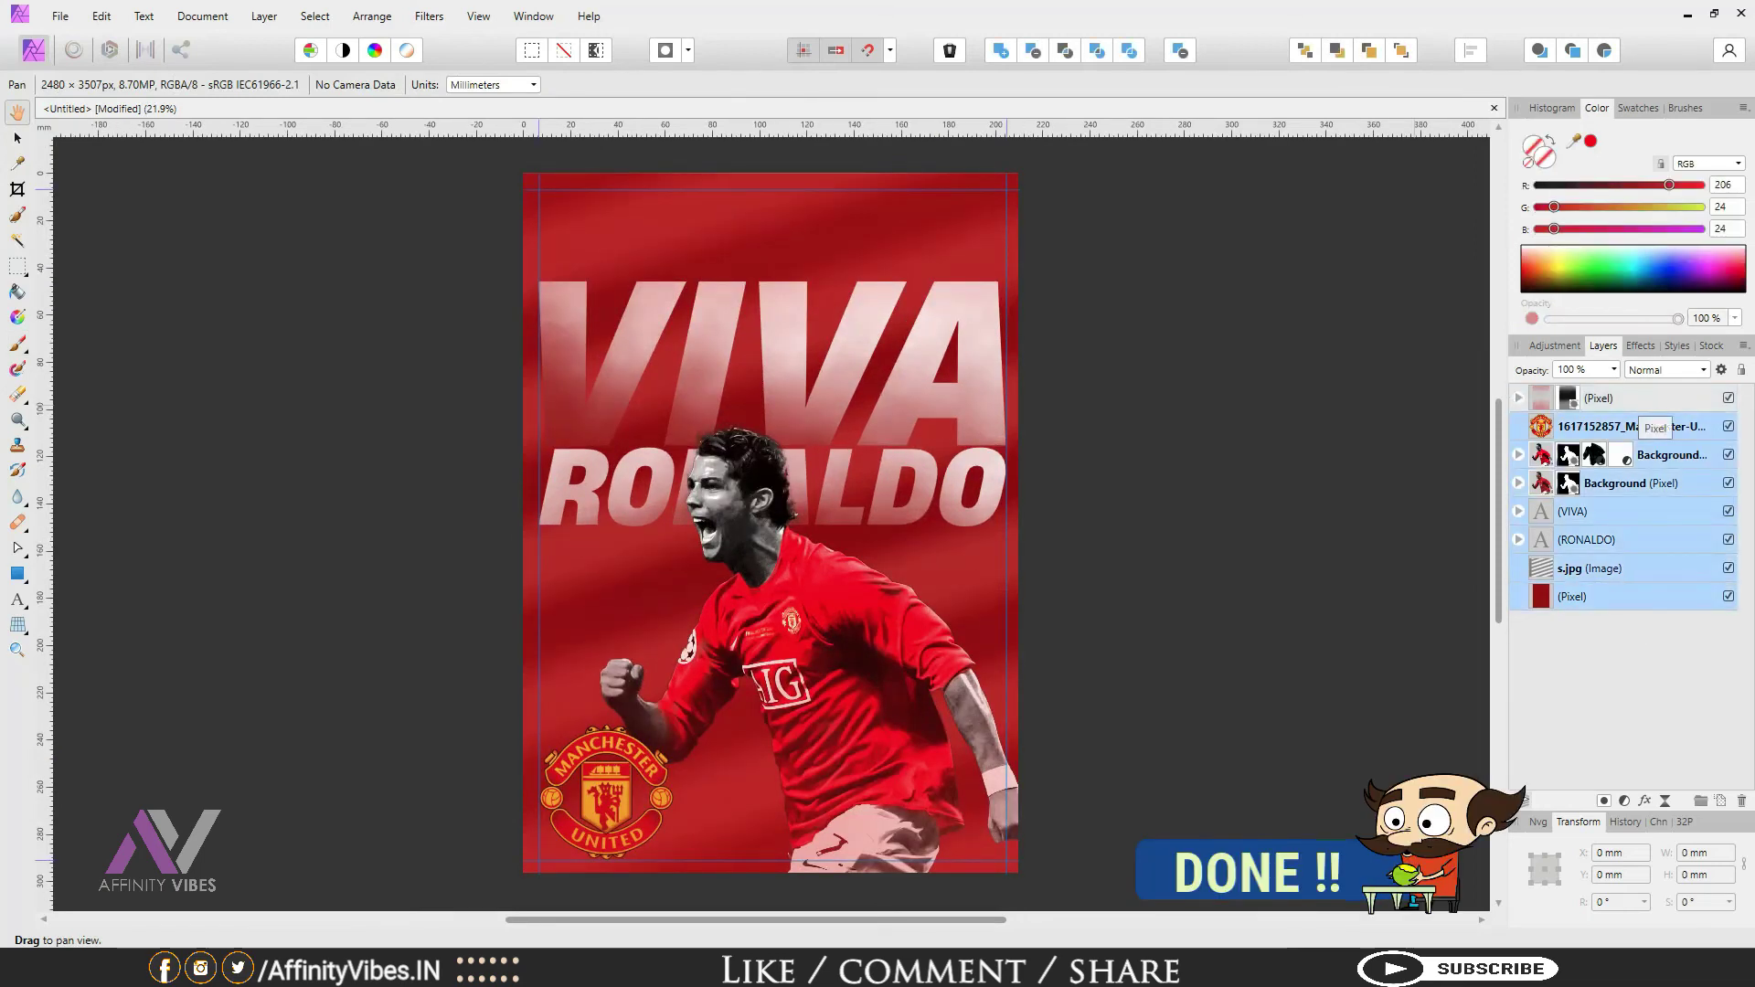
left_click(1636, 399)
left_click(1649, 598, "shift")
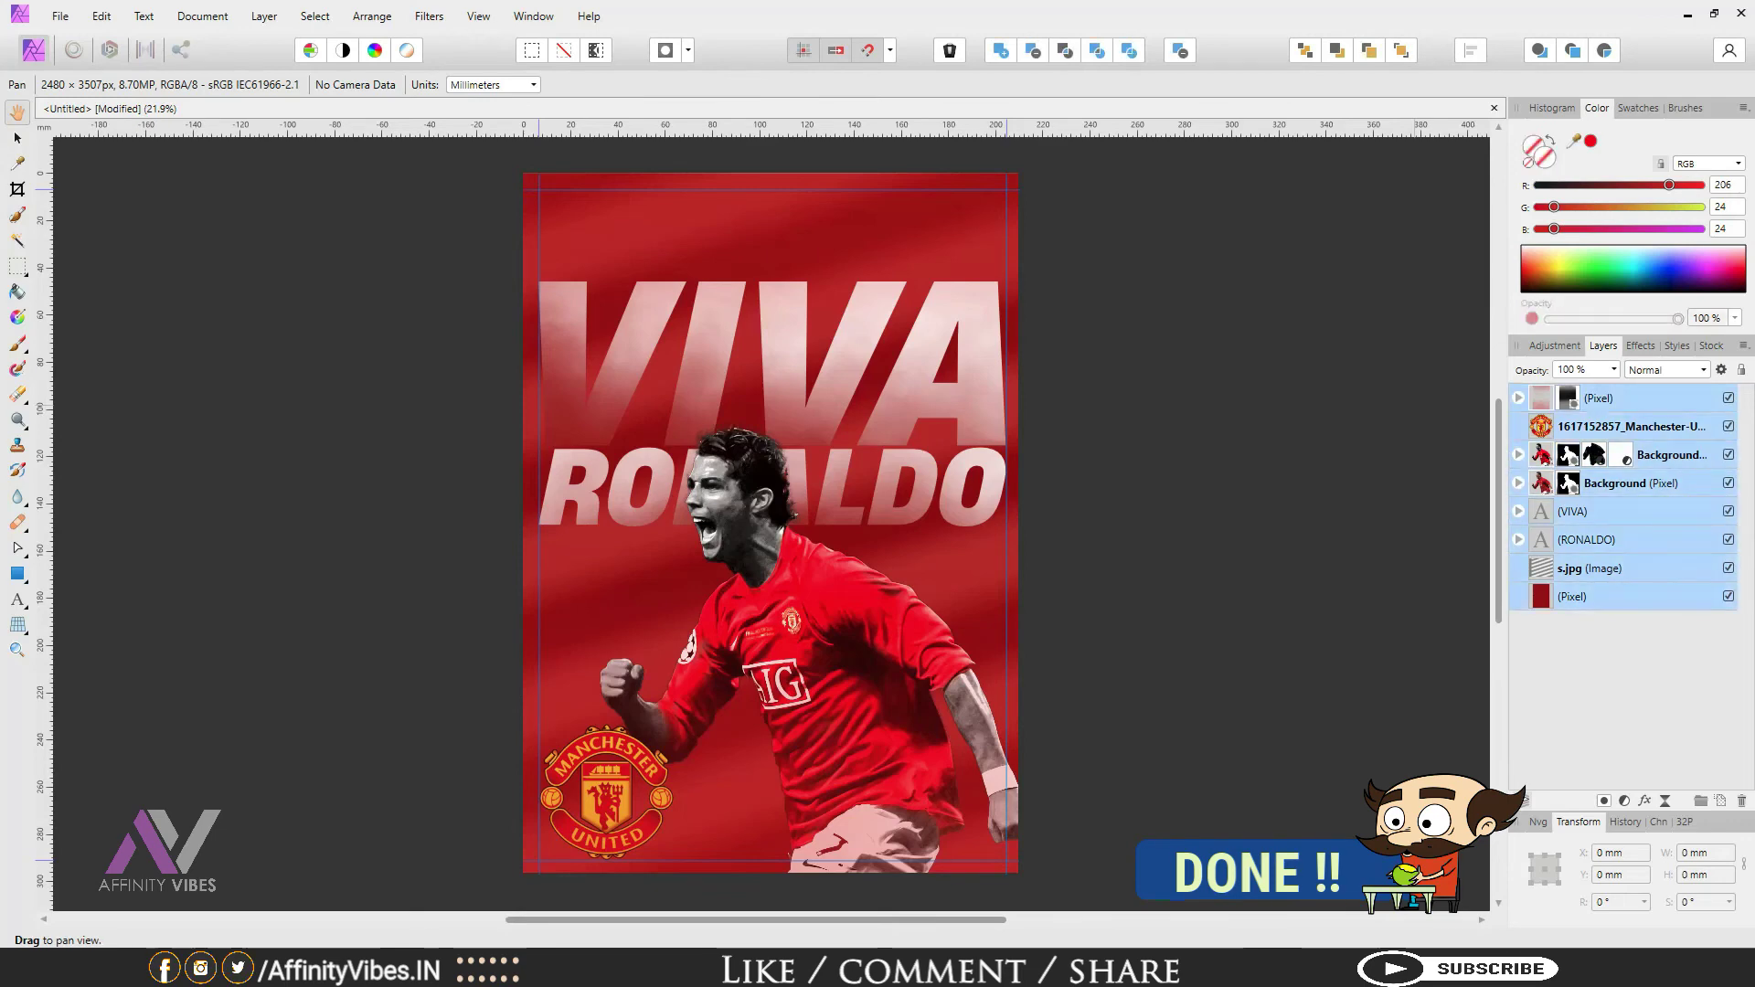
key("ctrl+g")
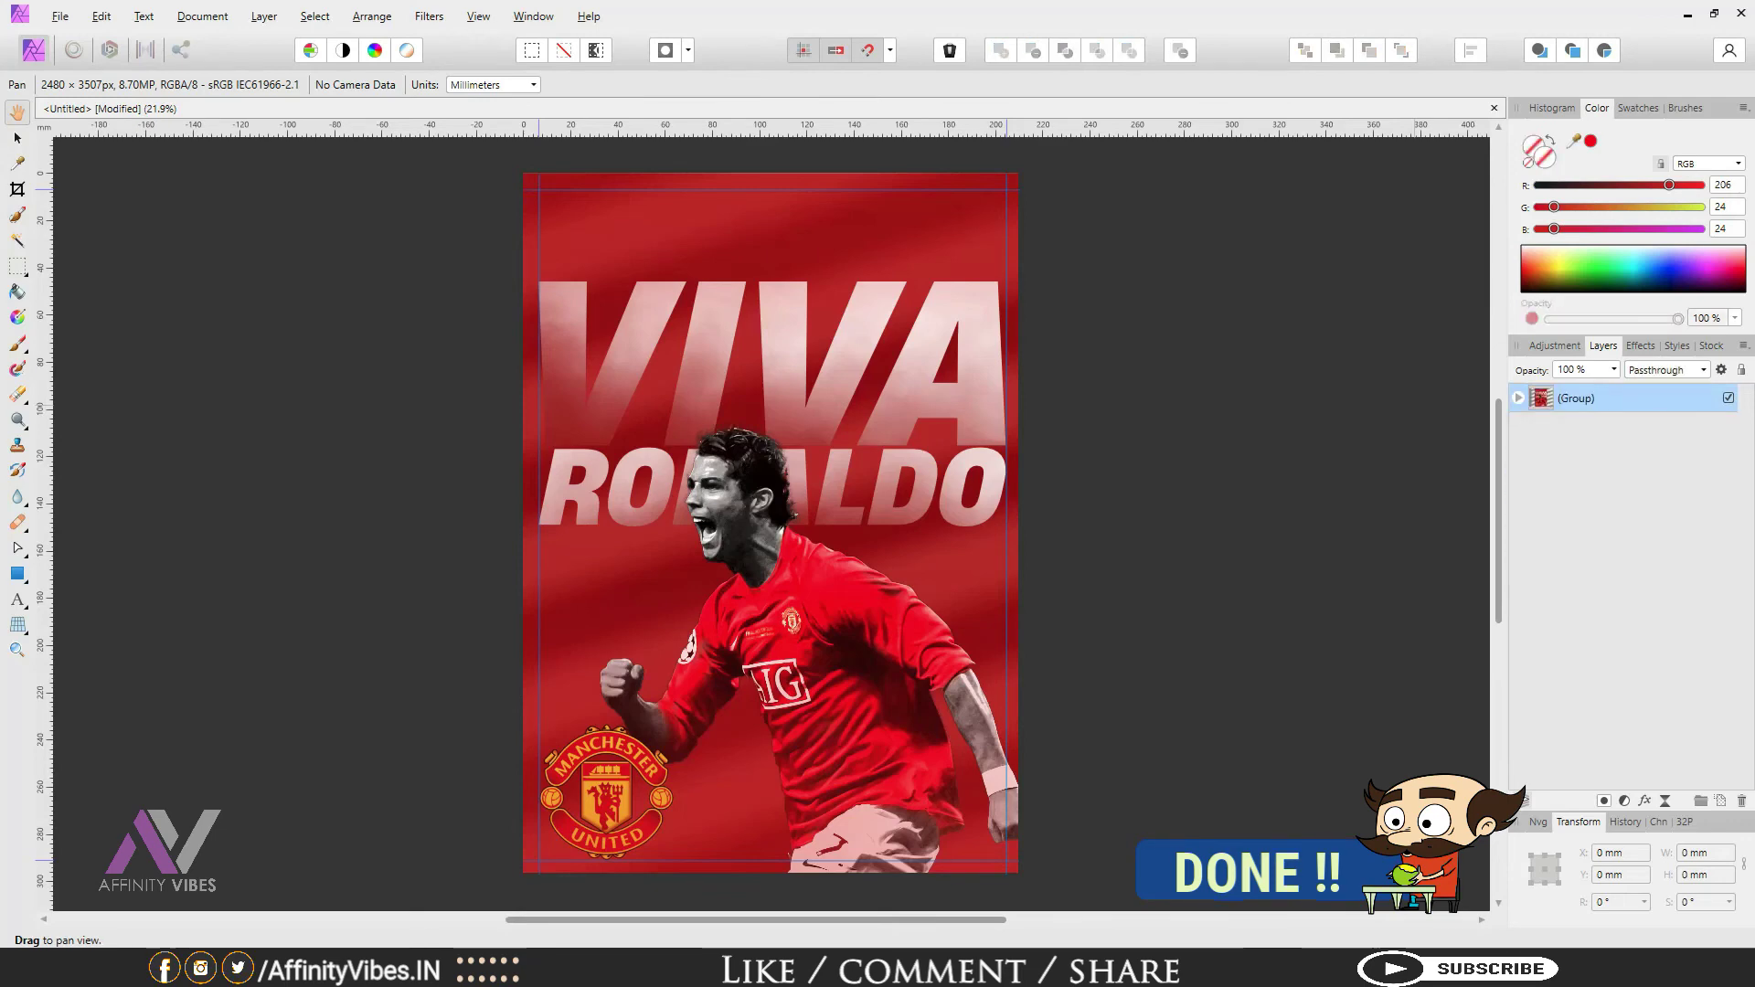
key("ctrl+shift+n")
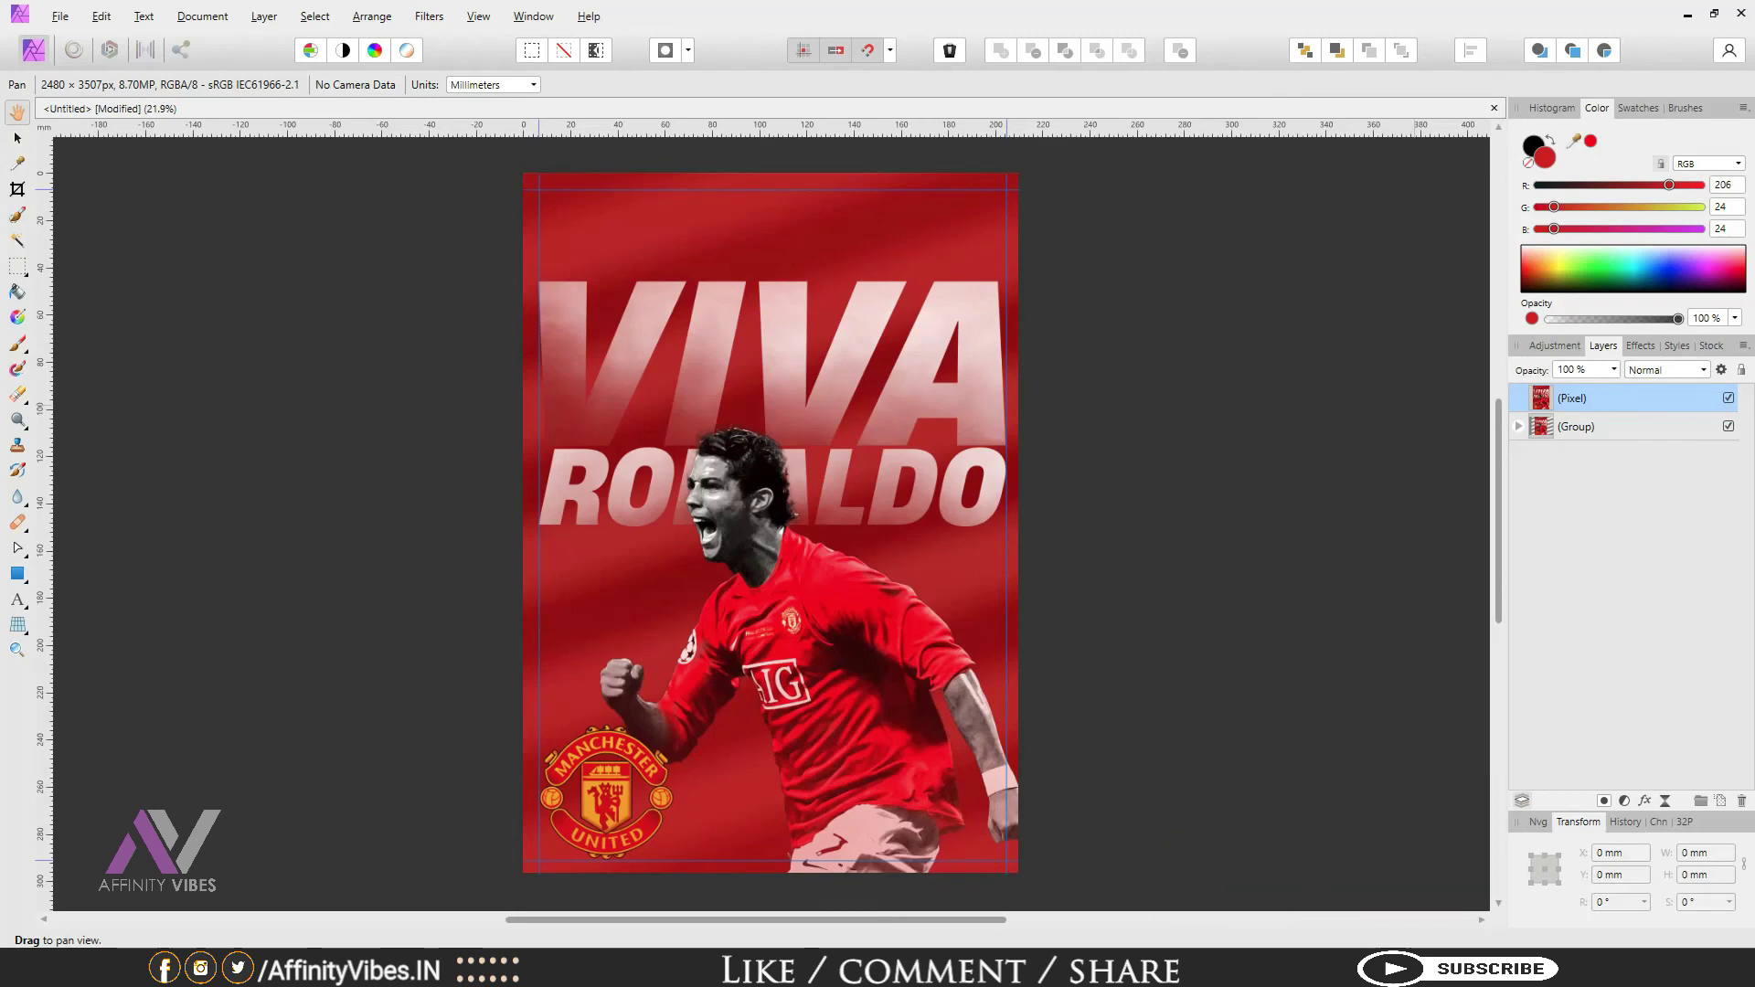
Step: Apply the Clarity preset from the Adjust 4 Preset List to the merged layer with the Topaz Adjust 5 plugin
left_click(429, 15)
mouse_move(441, 247)
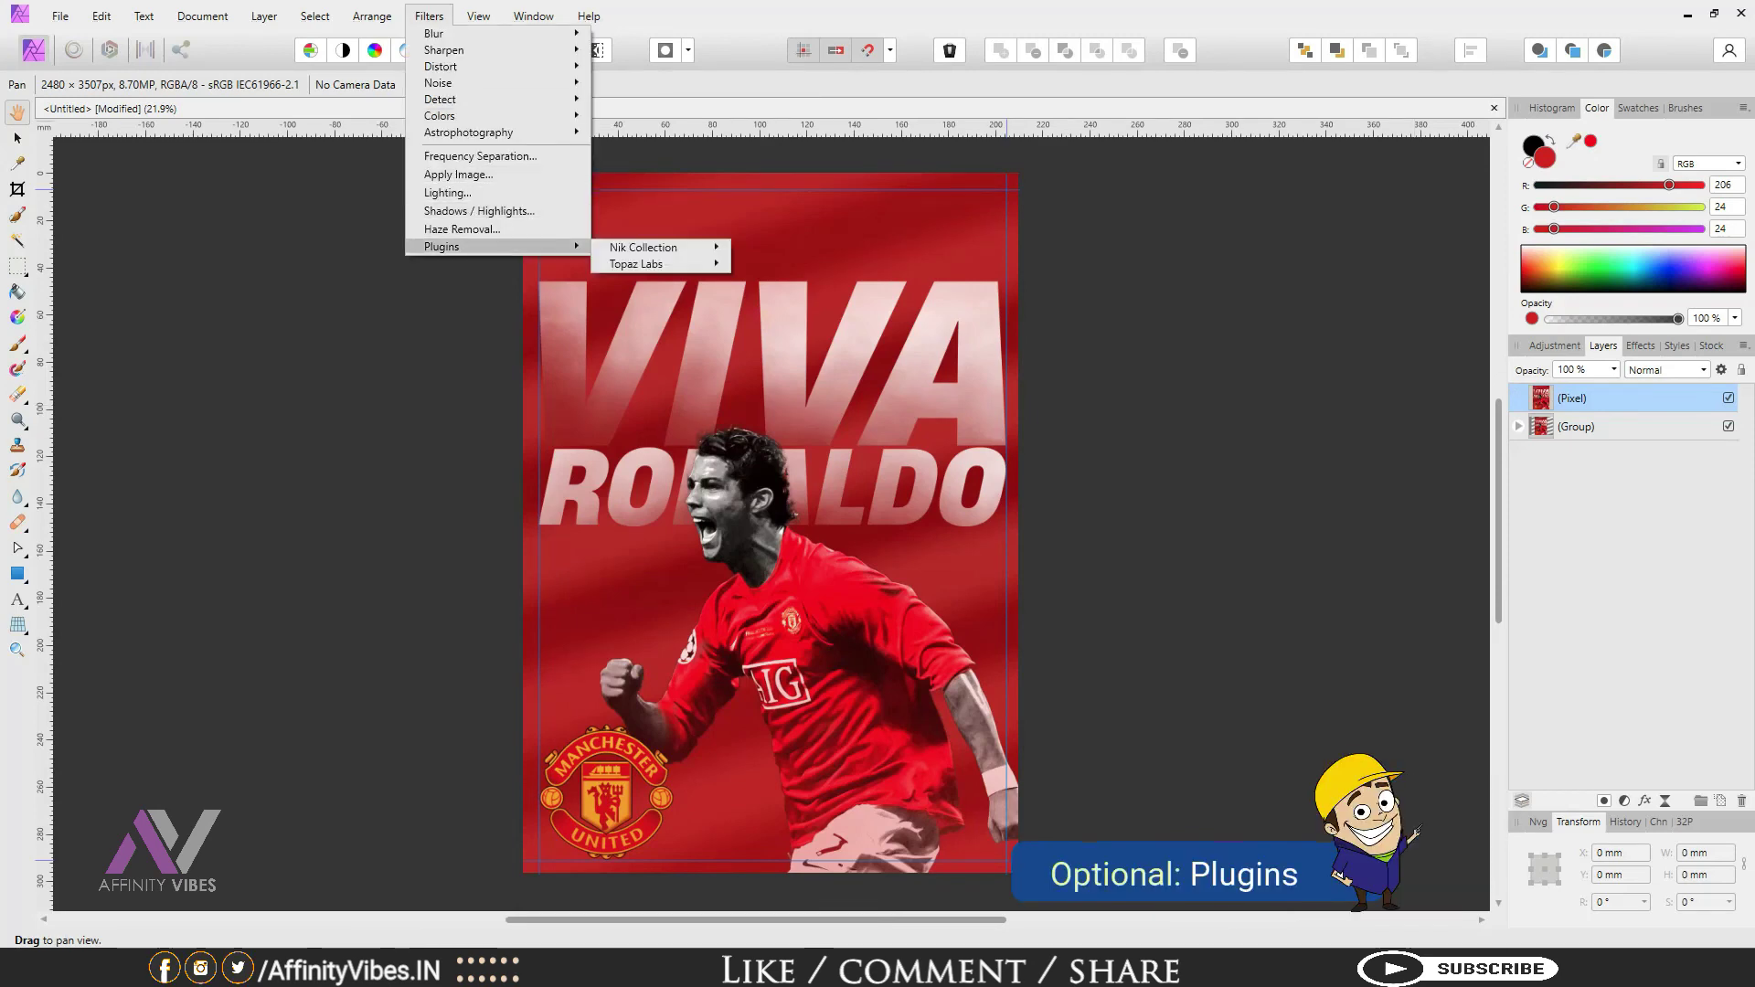
mouse_move(643, 247)
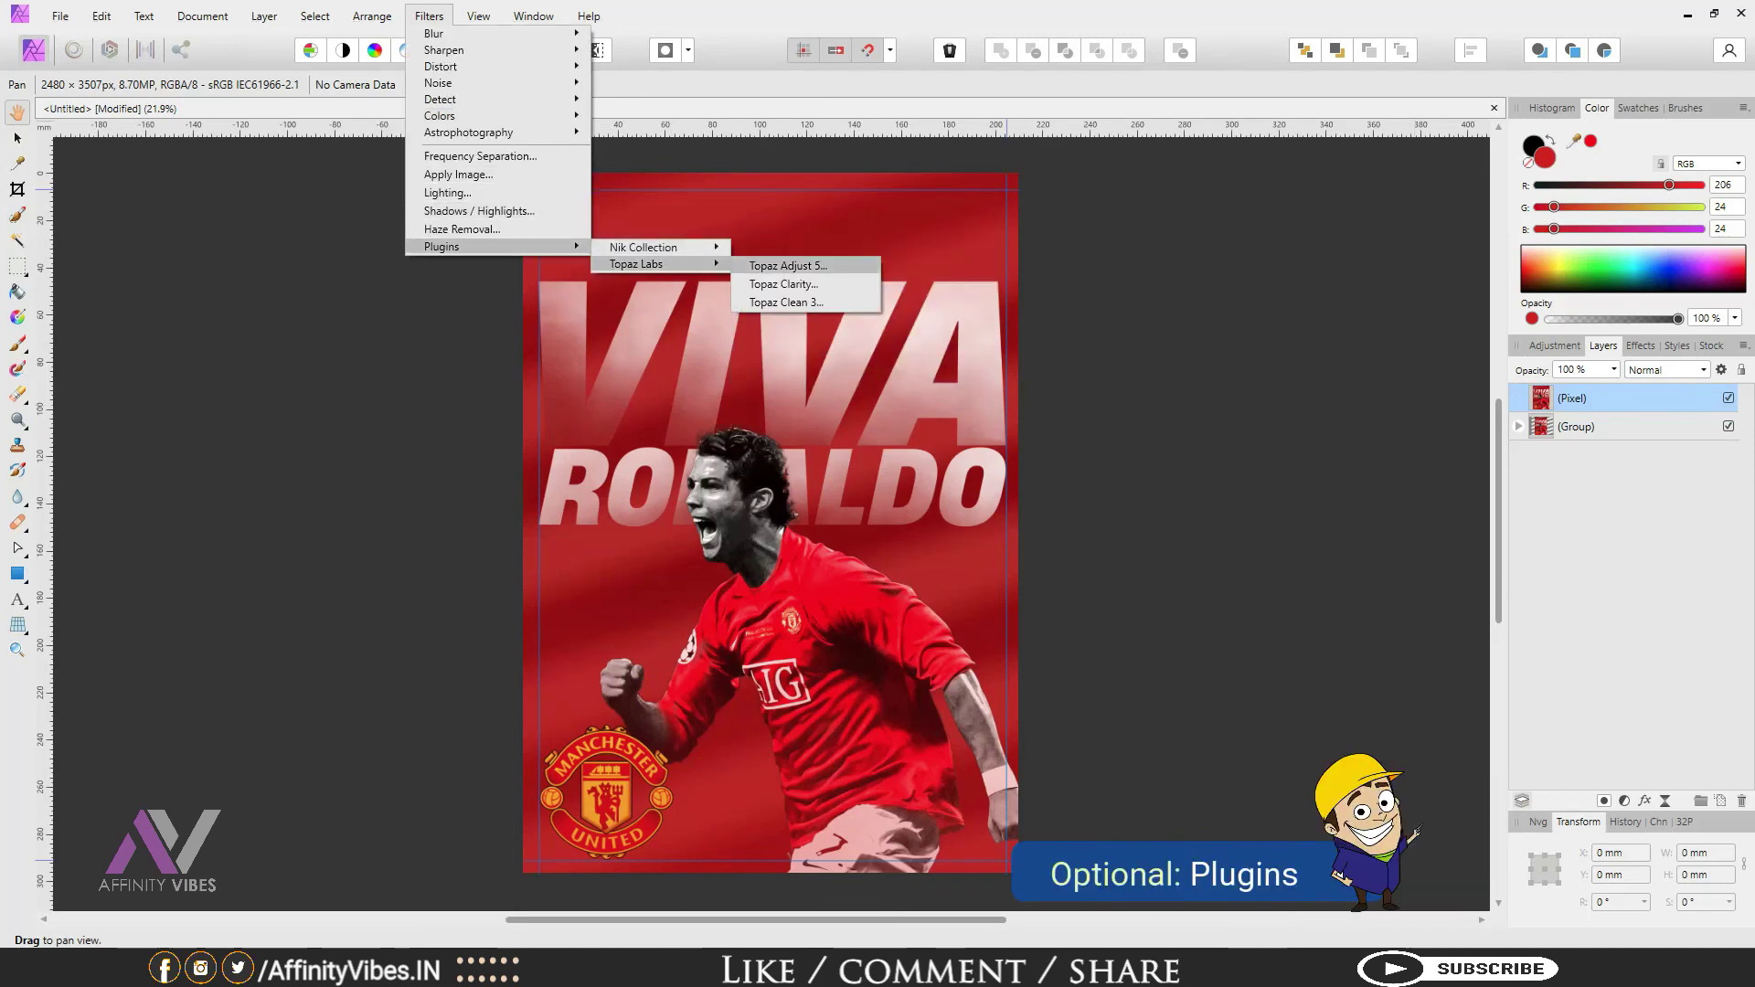
left_click(777, 266)
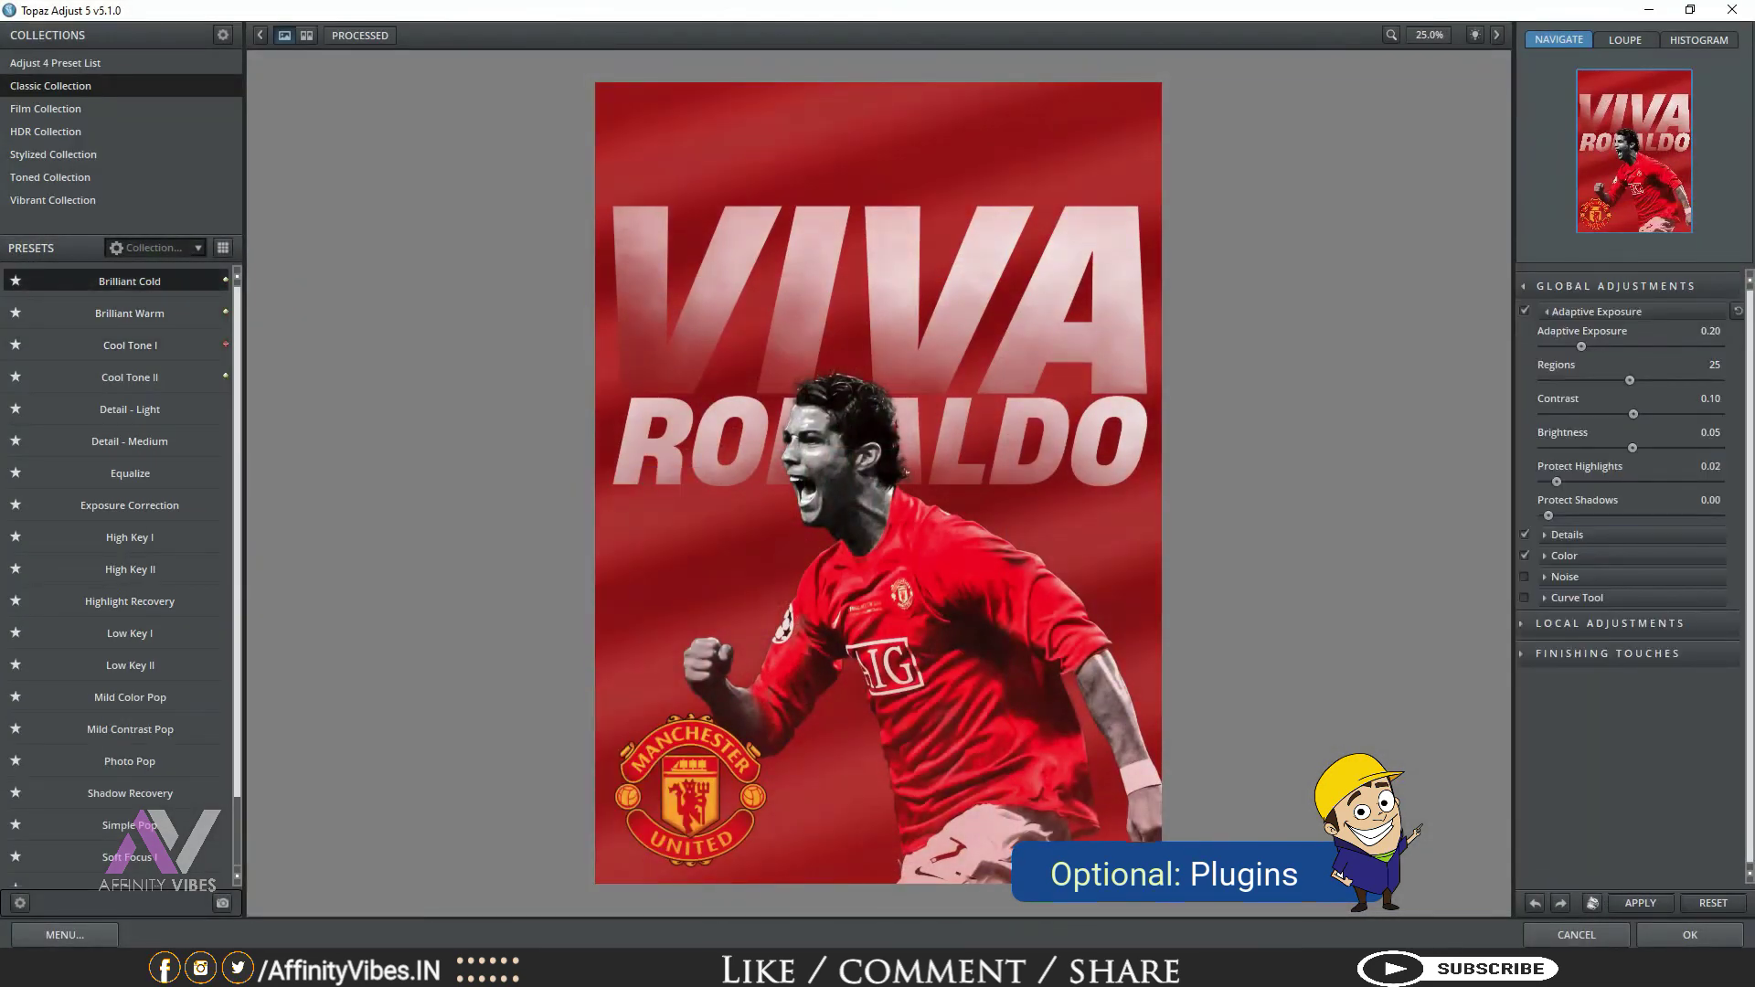
left_click(56, 63)
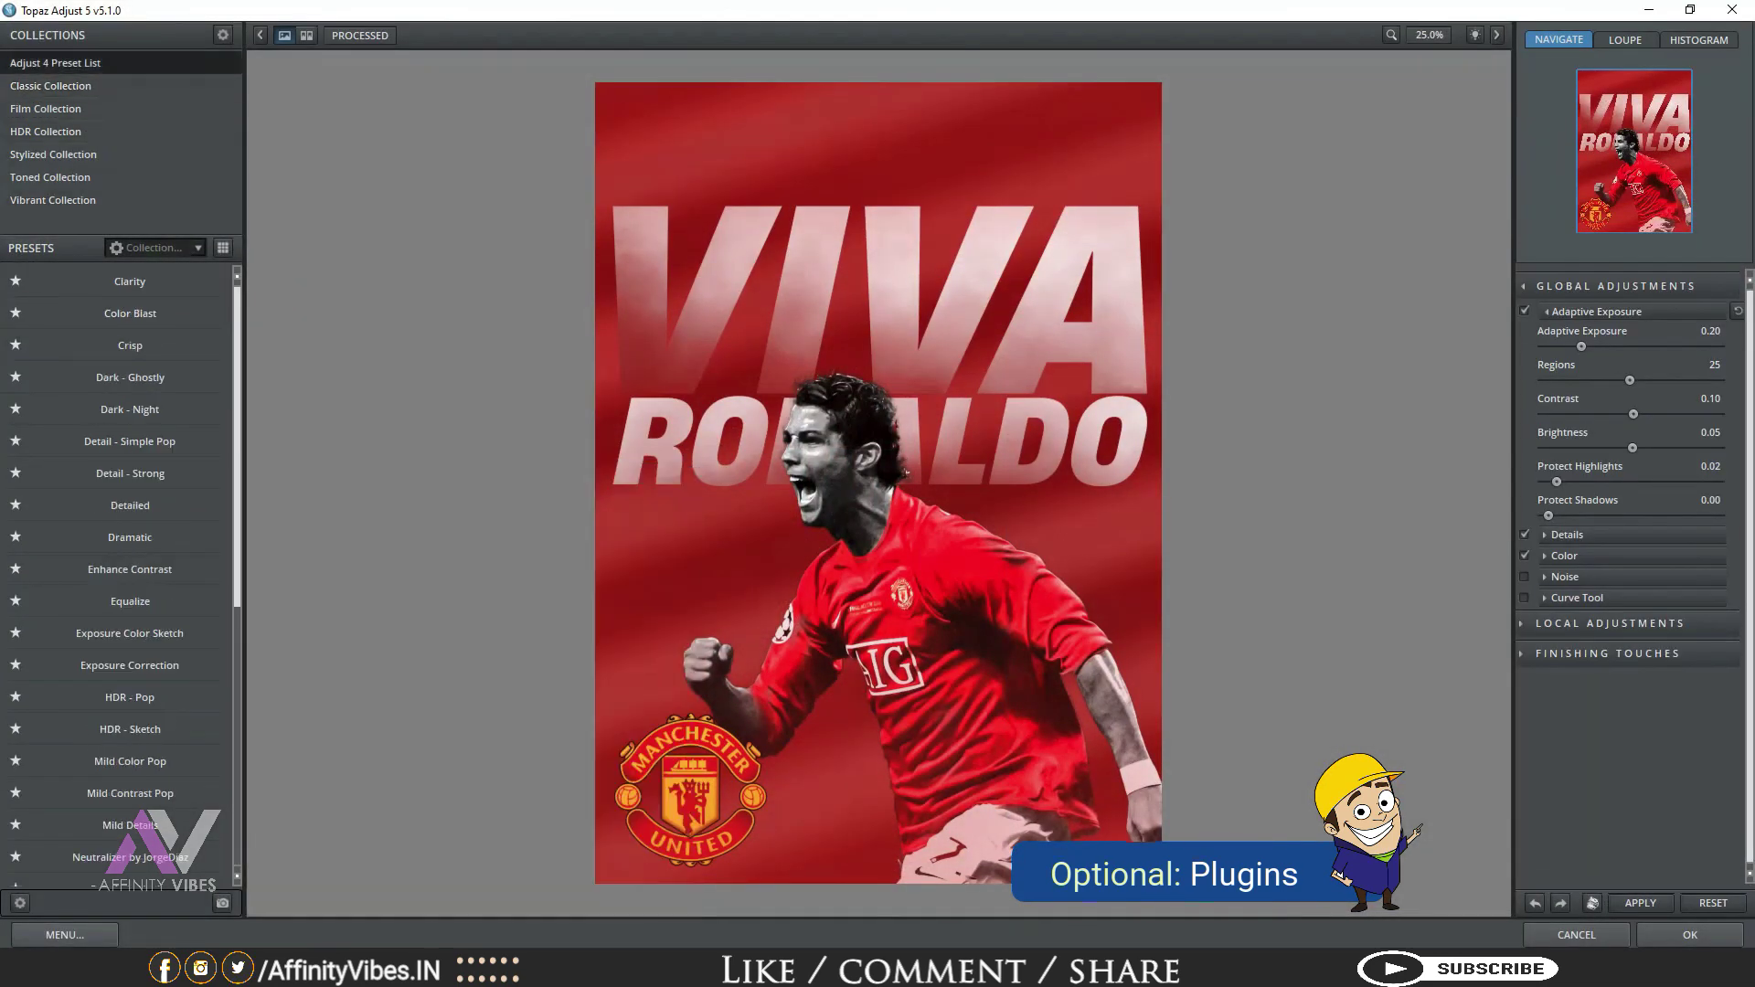
left_click(130, 281)
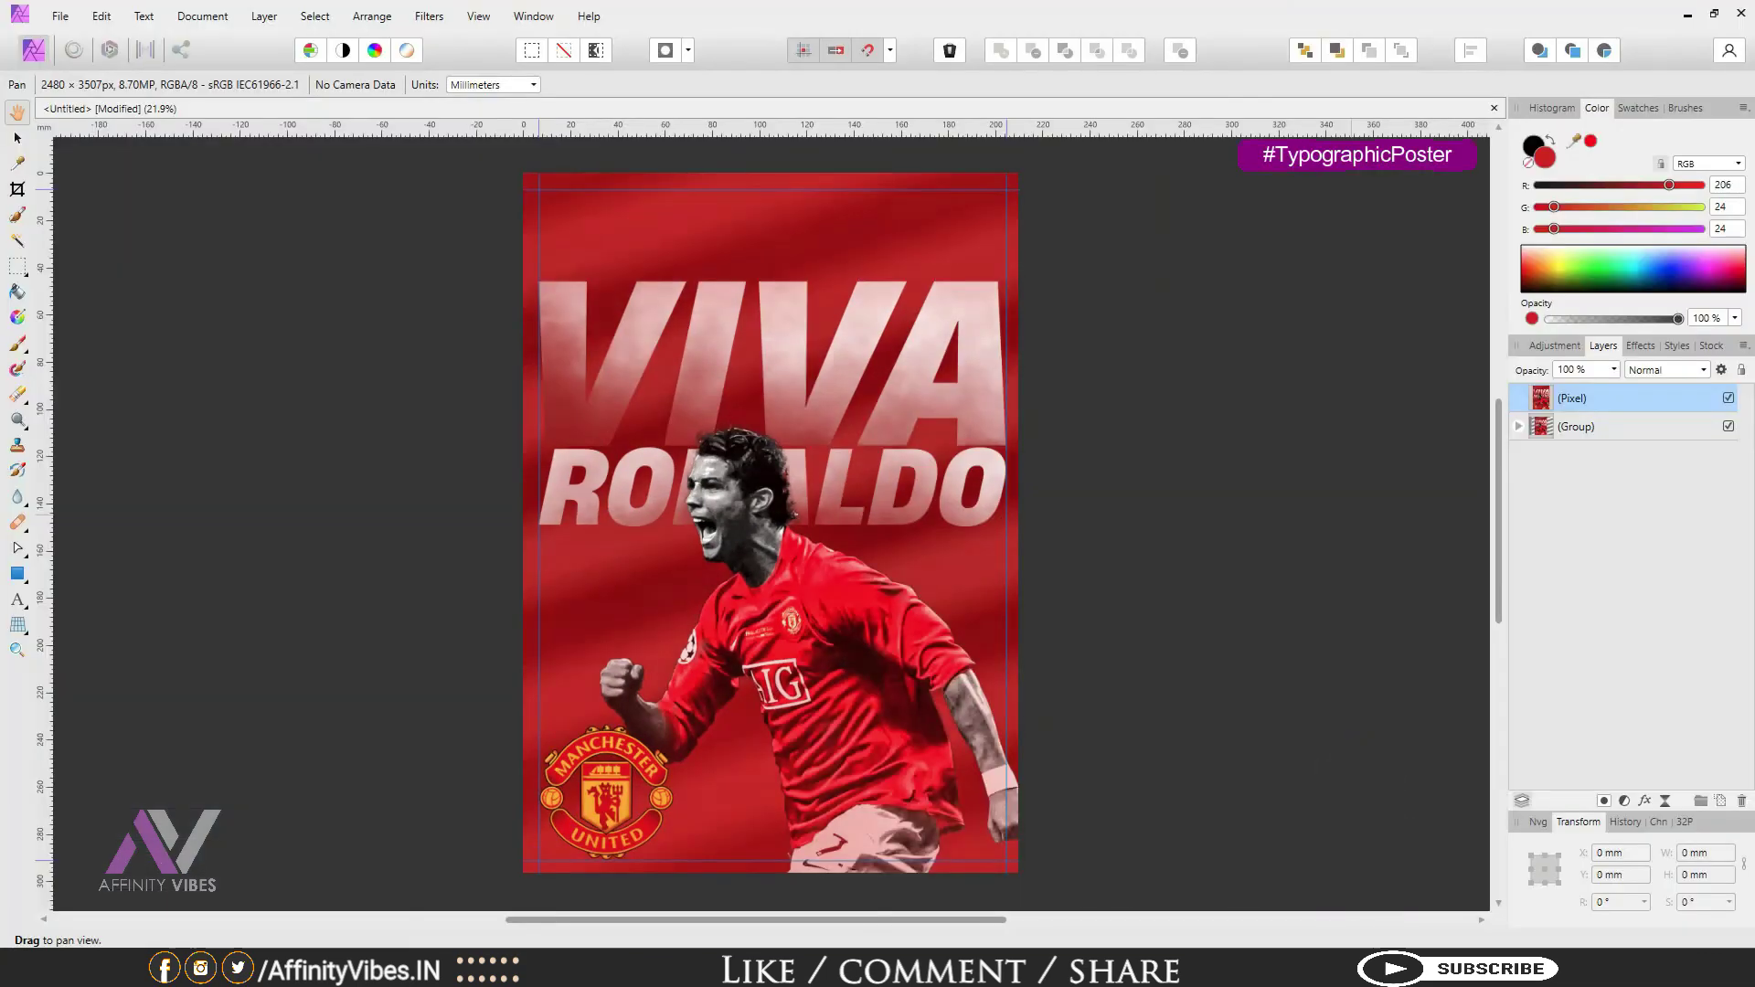
Step: Examine the finished poster as a whole and close up around the player's head and the lettering
key("ctrl+plus")
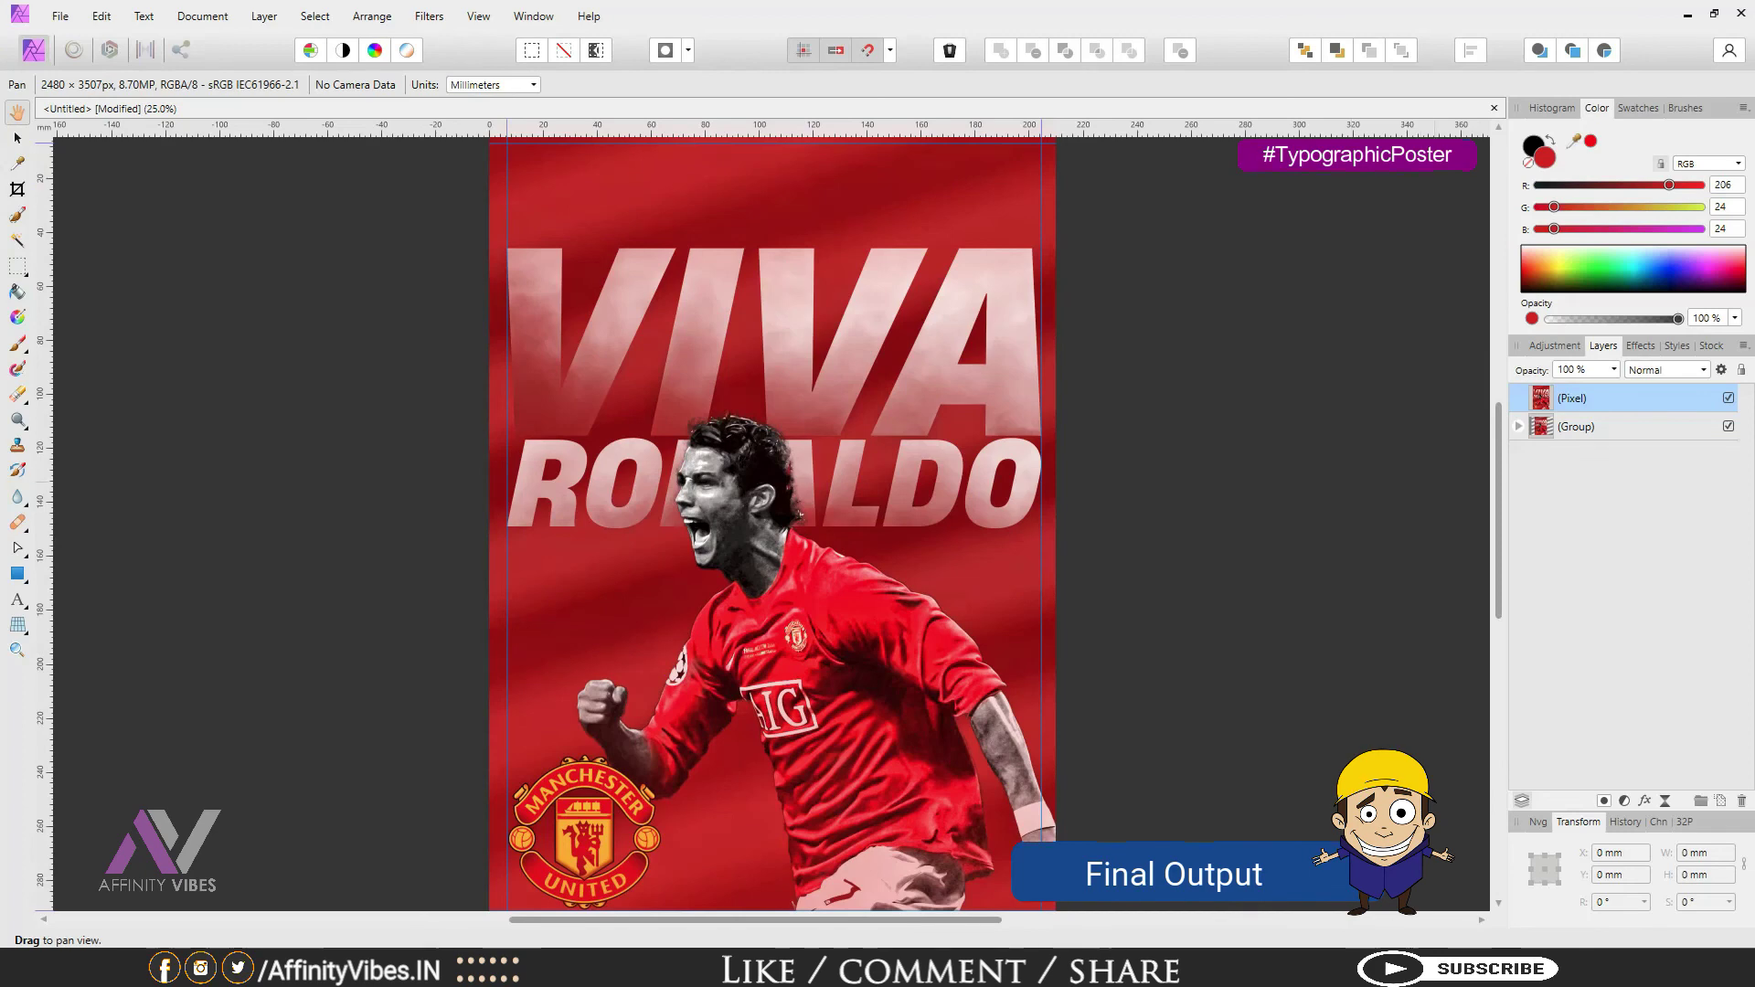
scroll(772, 521, "down", 3)
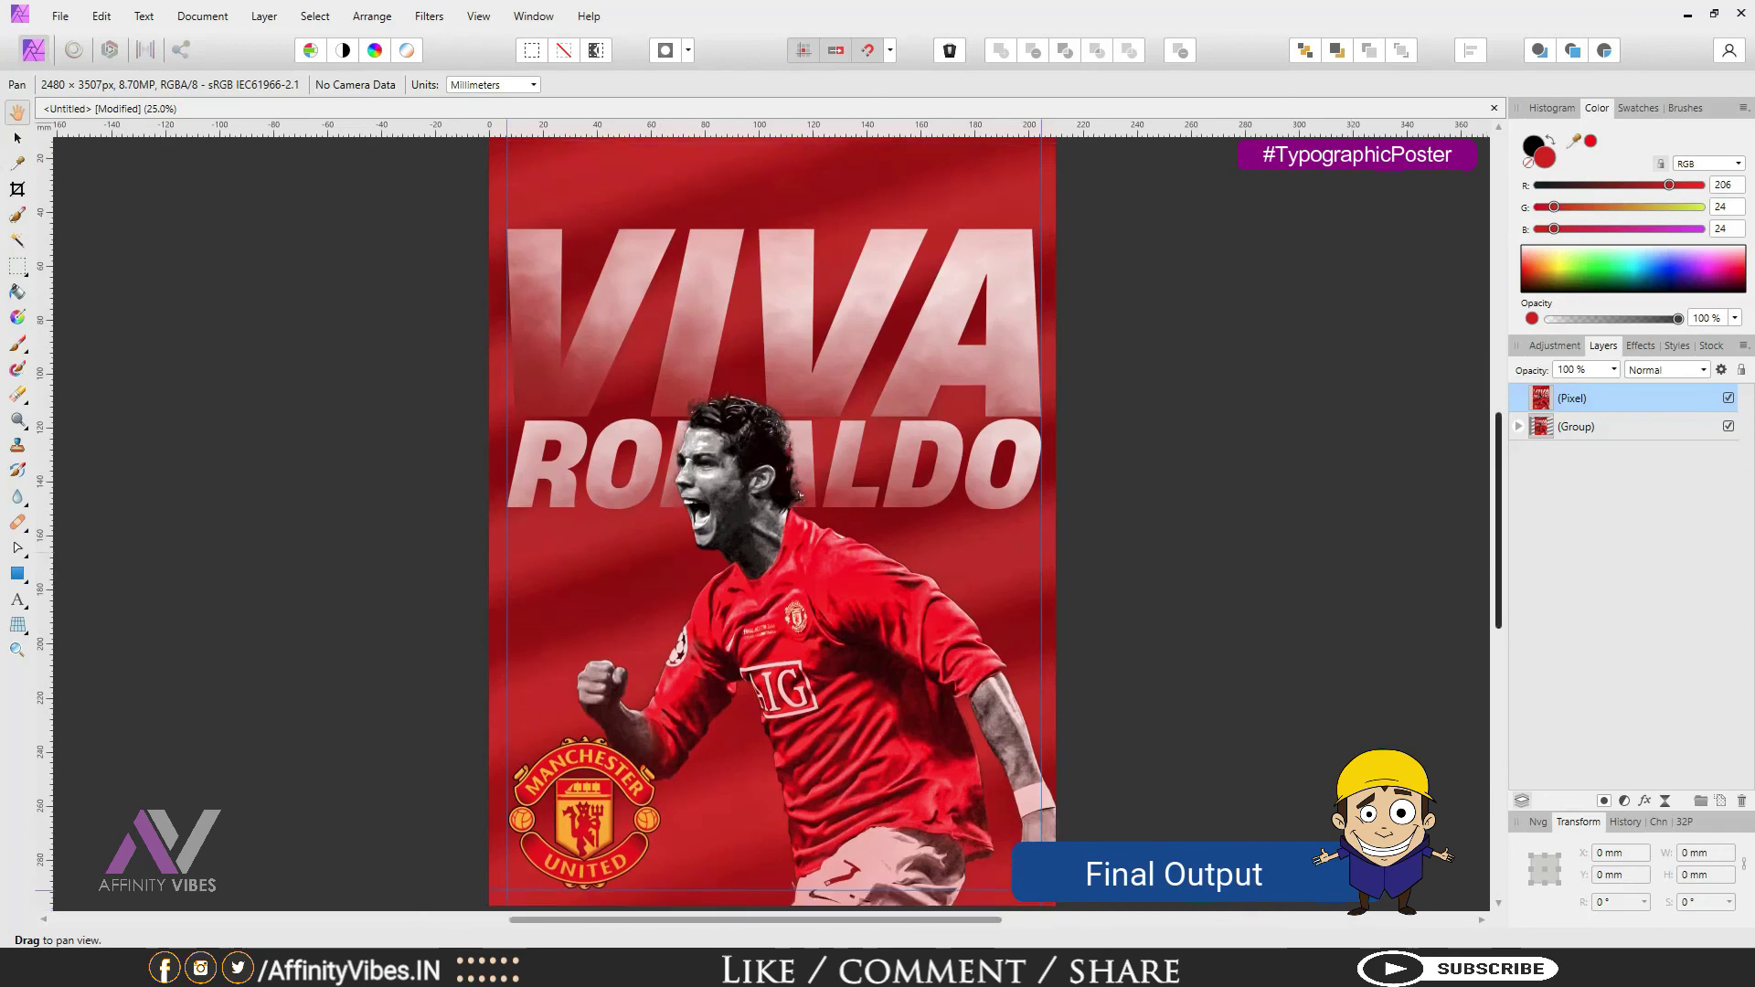
scroll(772, 521, "up", 1)
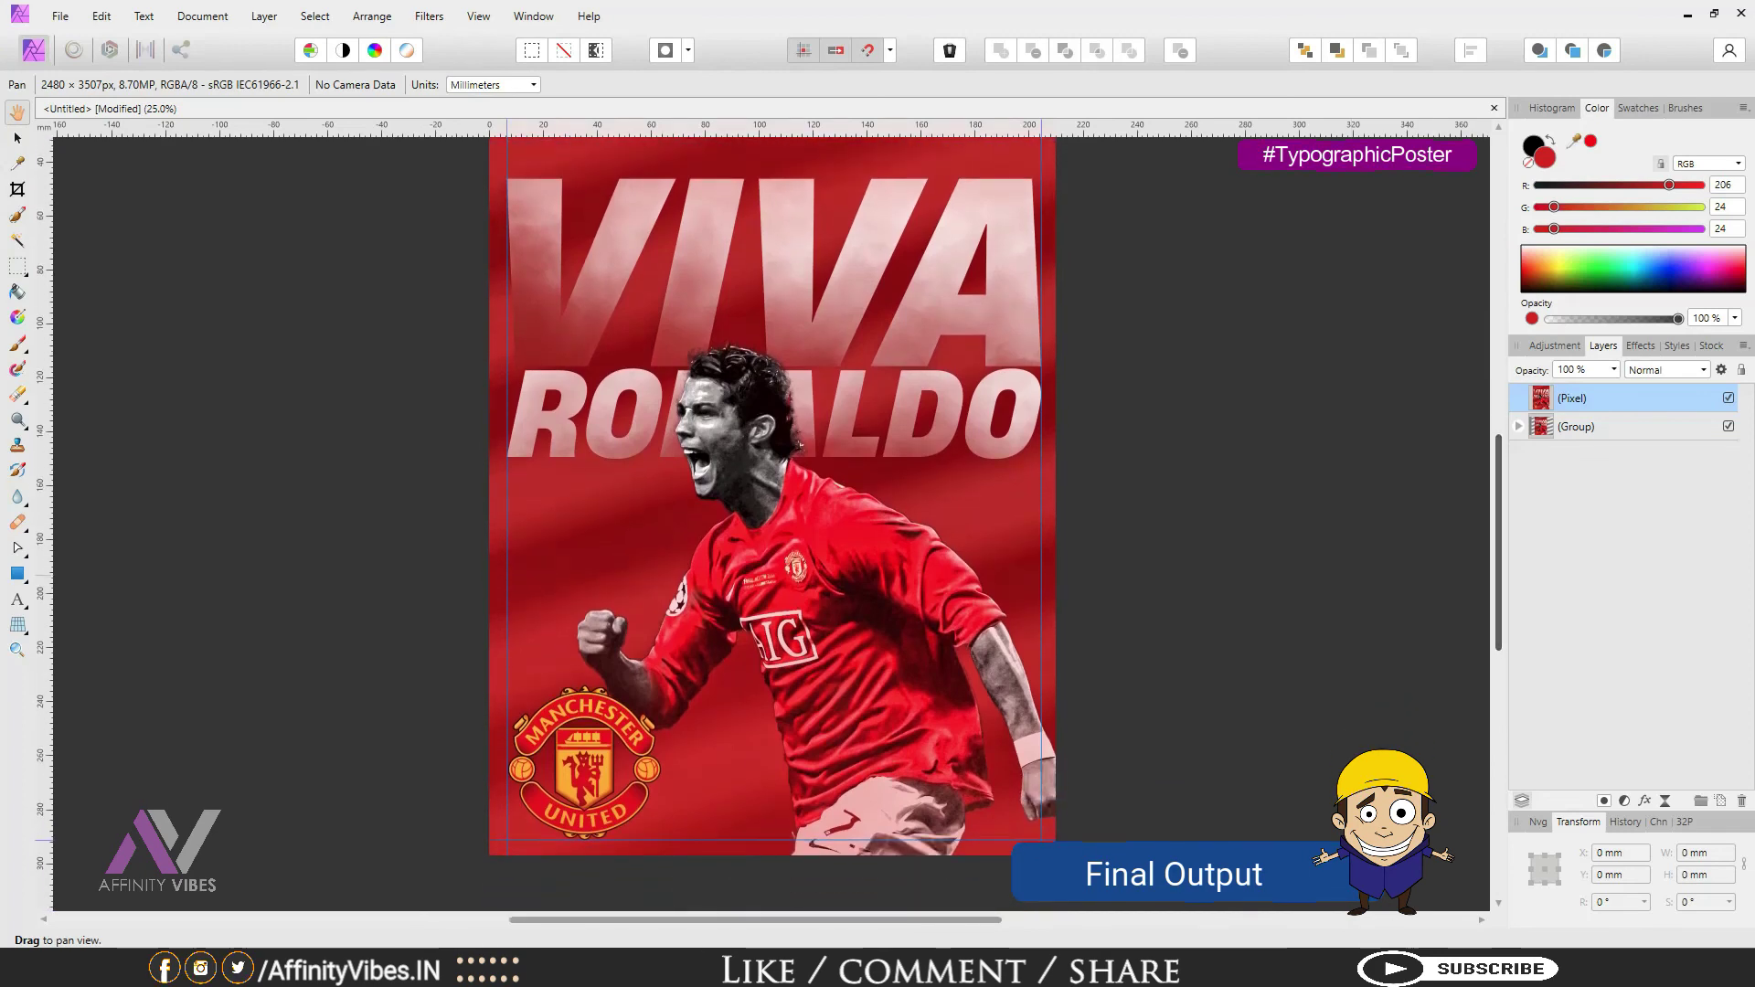
key("ctrl+0")
left_click(18, 138)
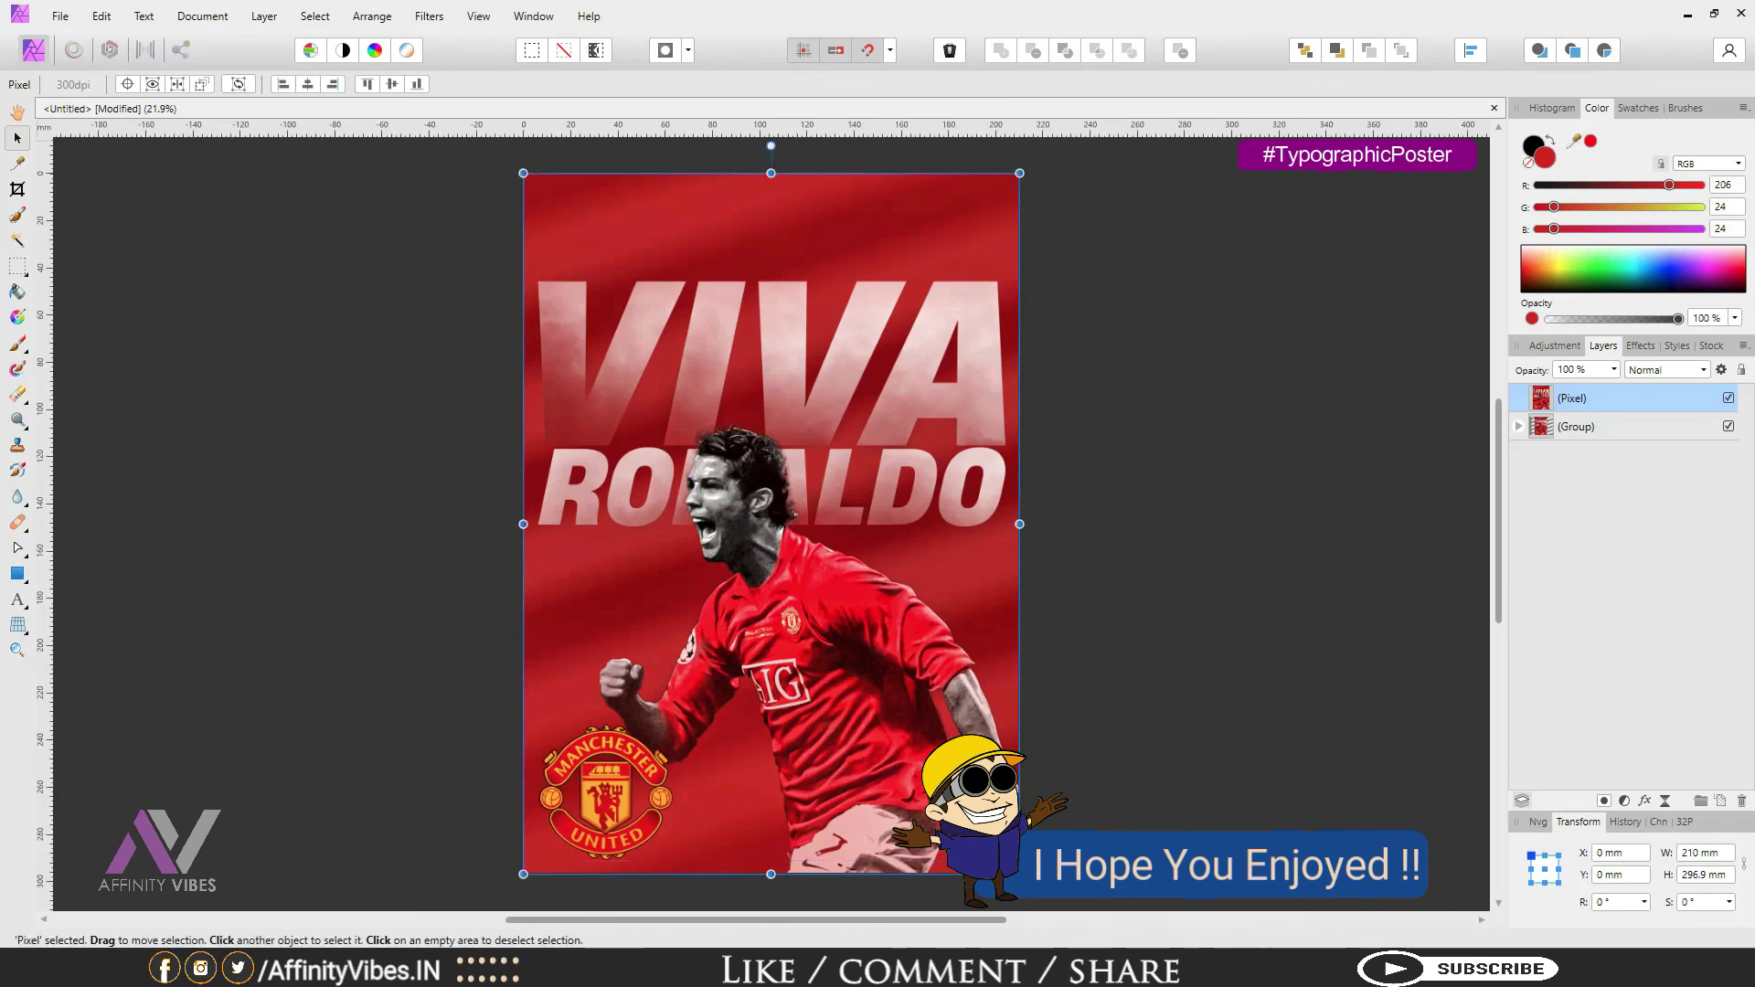
key("h")
key("ctrl+plus")
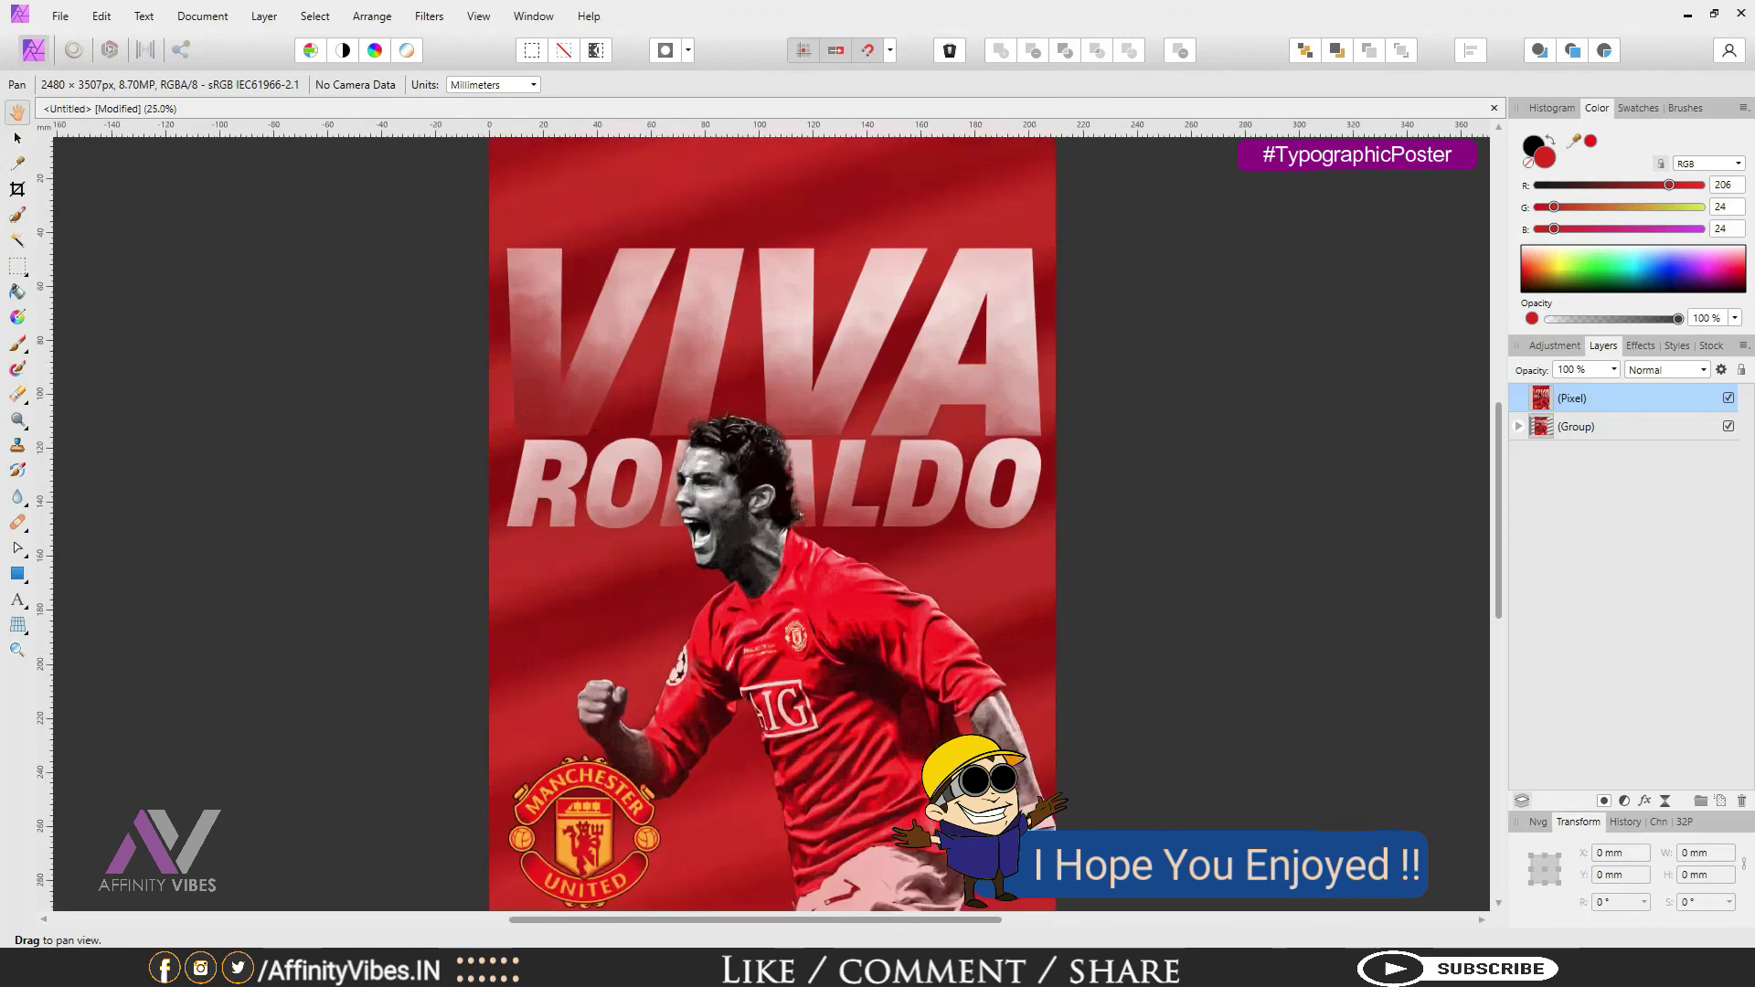
key("ctrl+plus")
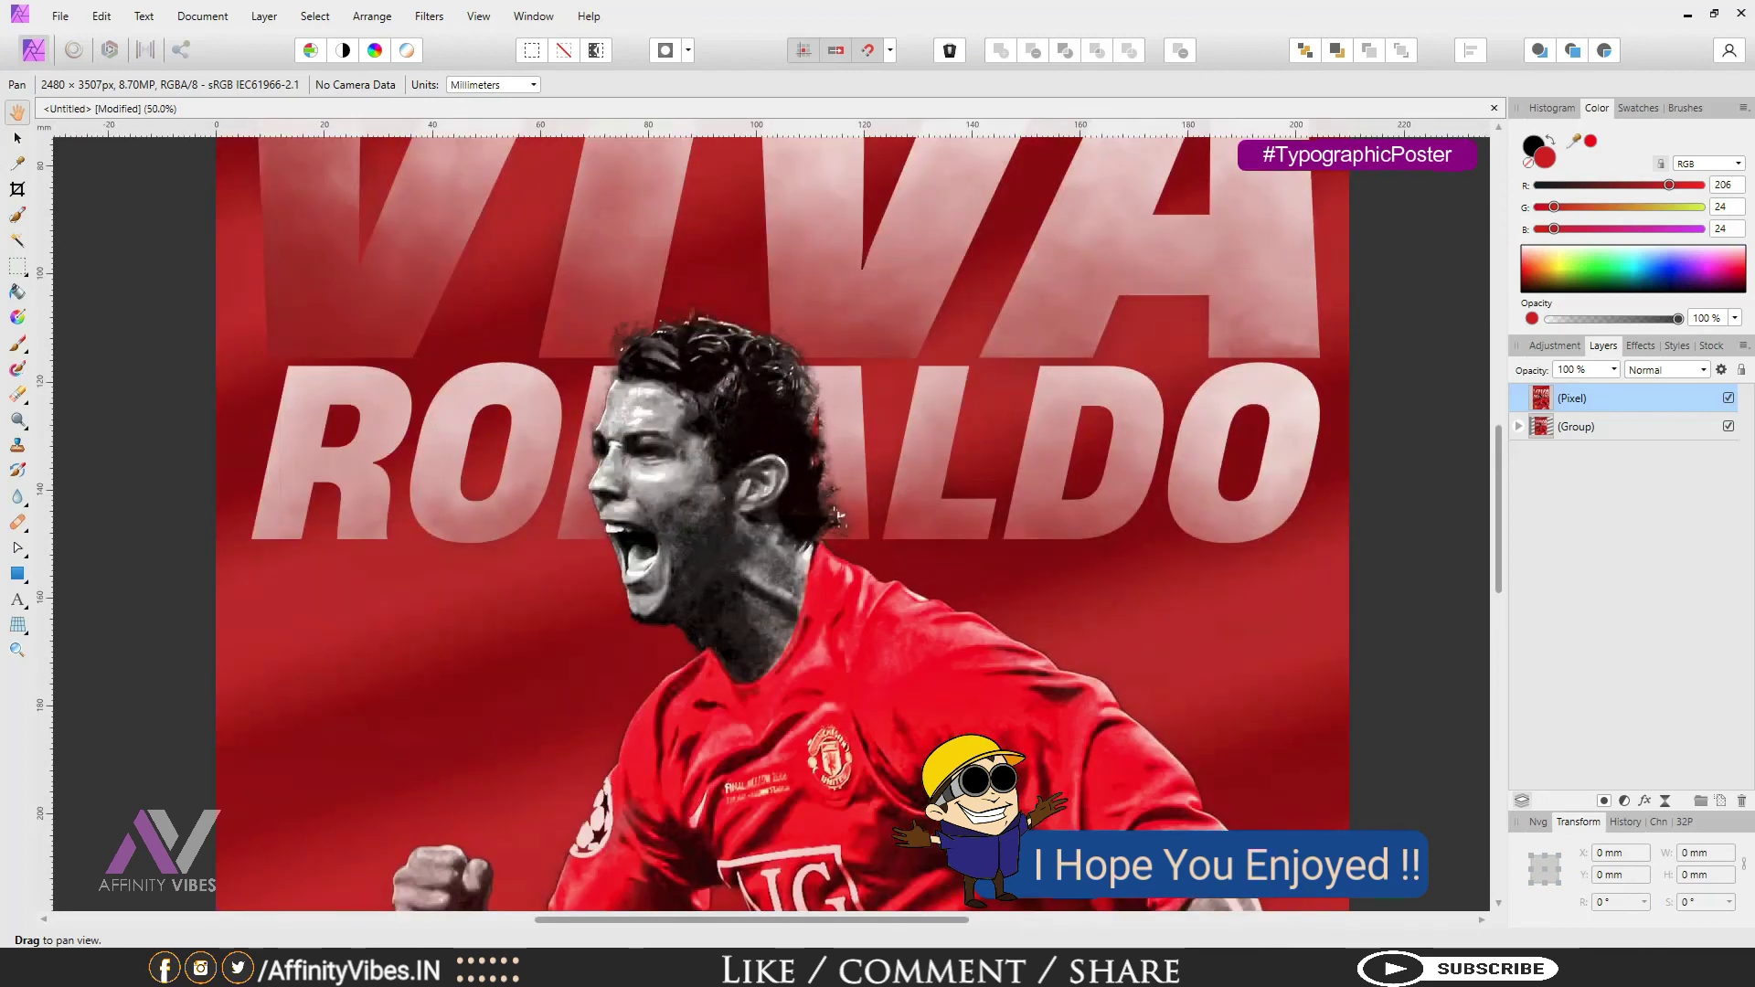
key("ctrl+minus")
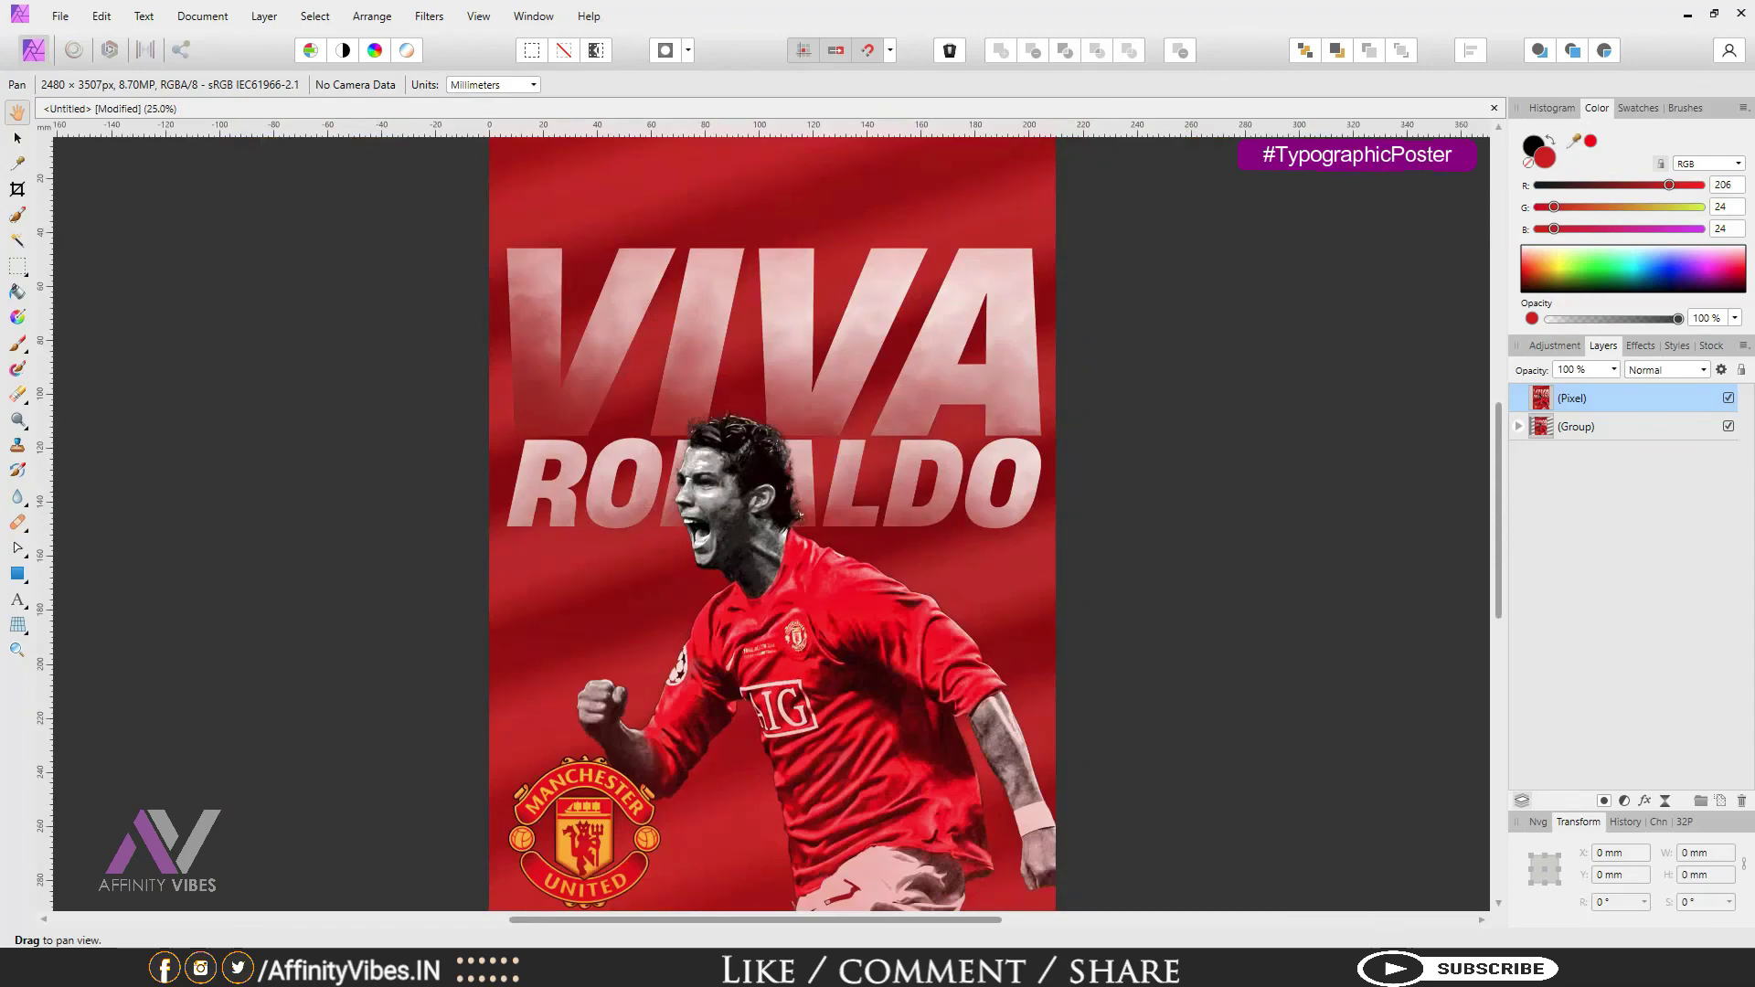